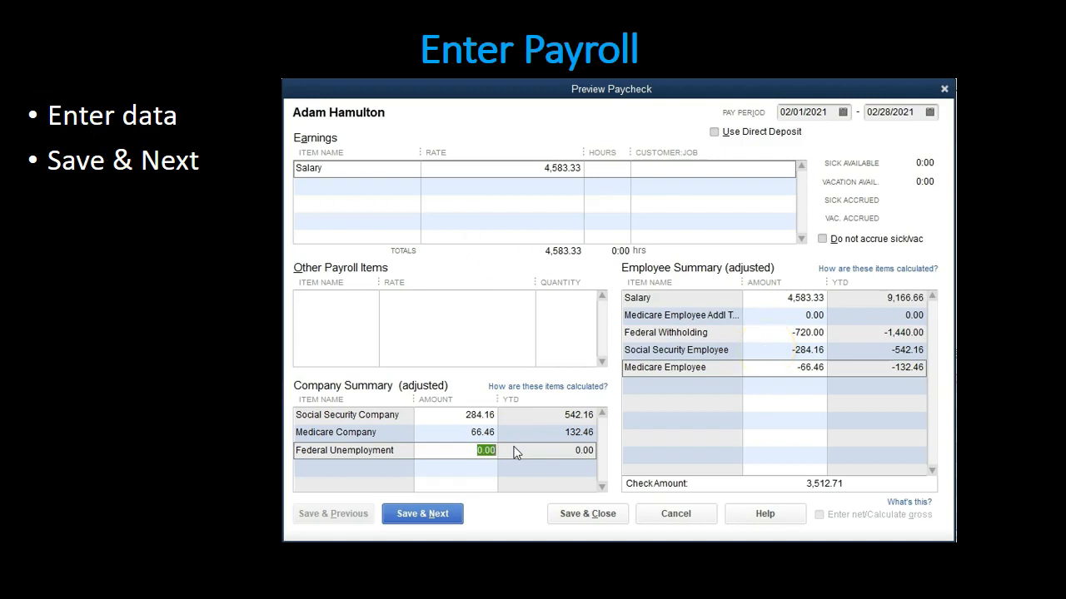
Step: In Calculator, multiply the 4583.33 salary by 0.062 to check the Social Security amount
left_click_drag(0, 153, 187, 137)
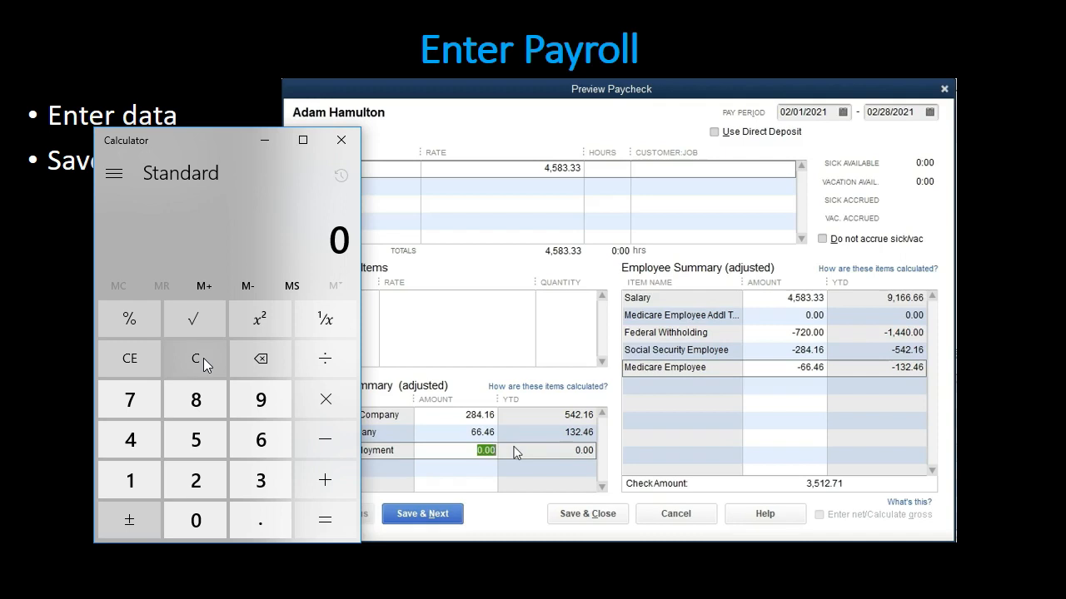
type("4583.33")
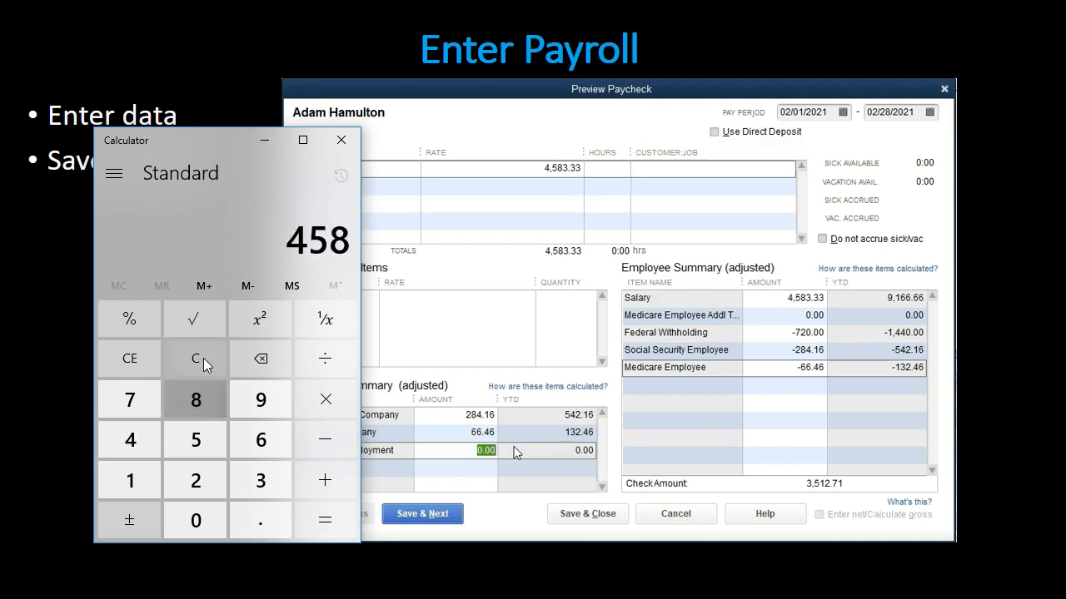
key("asterisk")
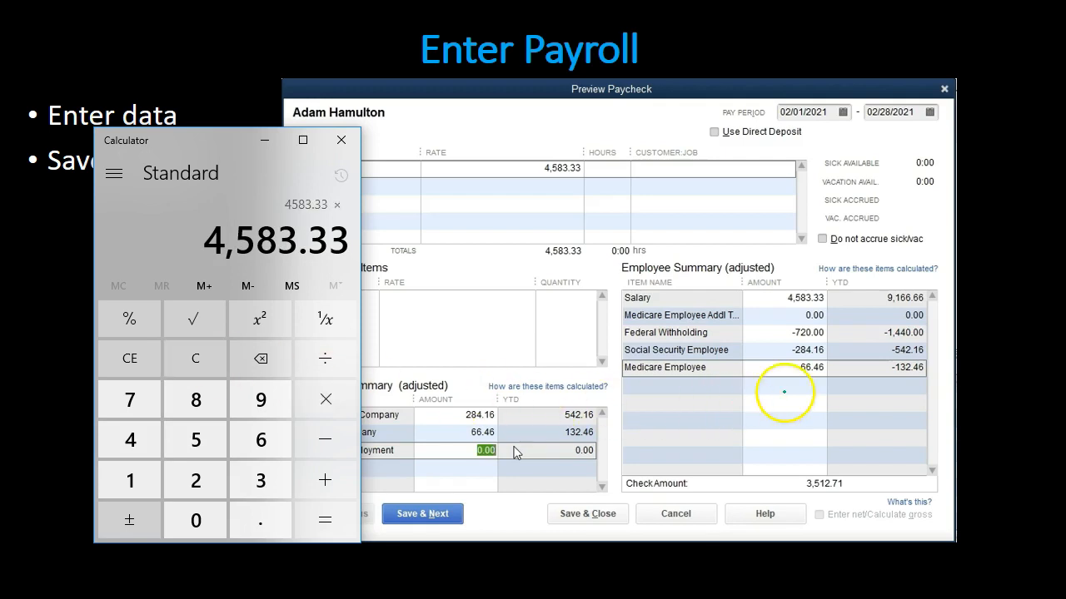
type(".062")
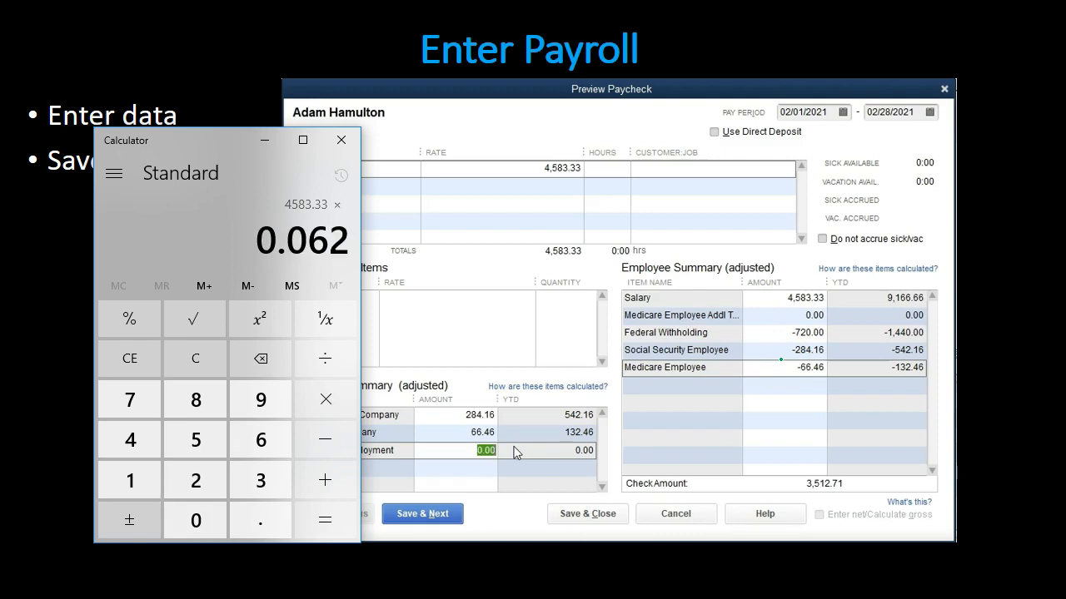
key("Return")
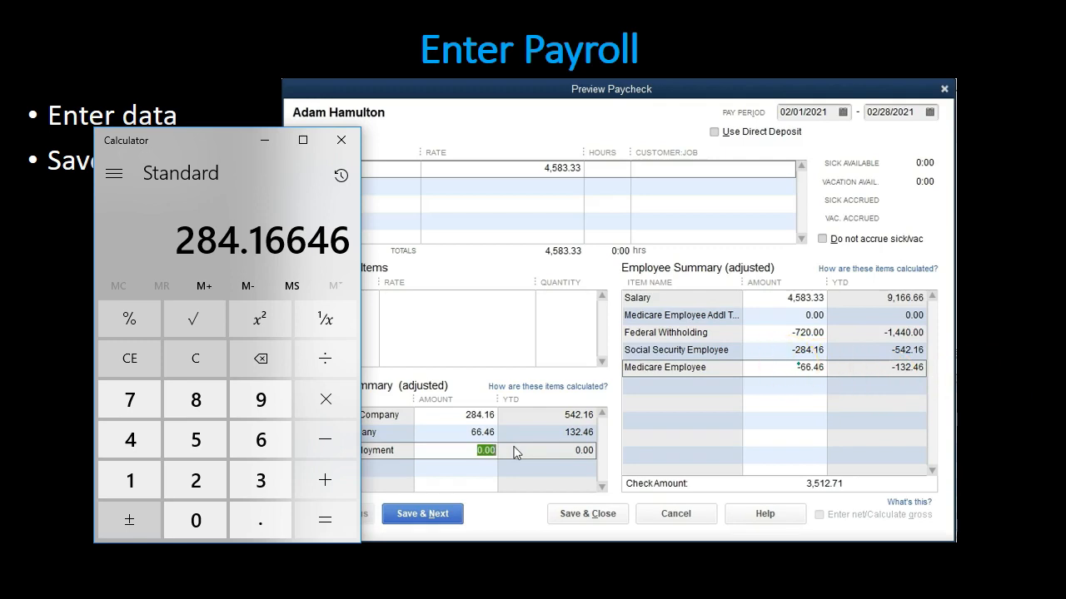
Step: Clear the calculator and multiply the 4583.33 salary by 0.0145 to check the Medicare amount
left_click(206, 356)
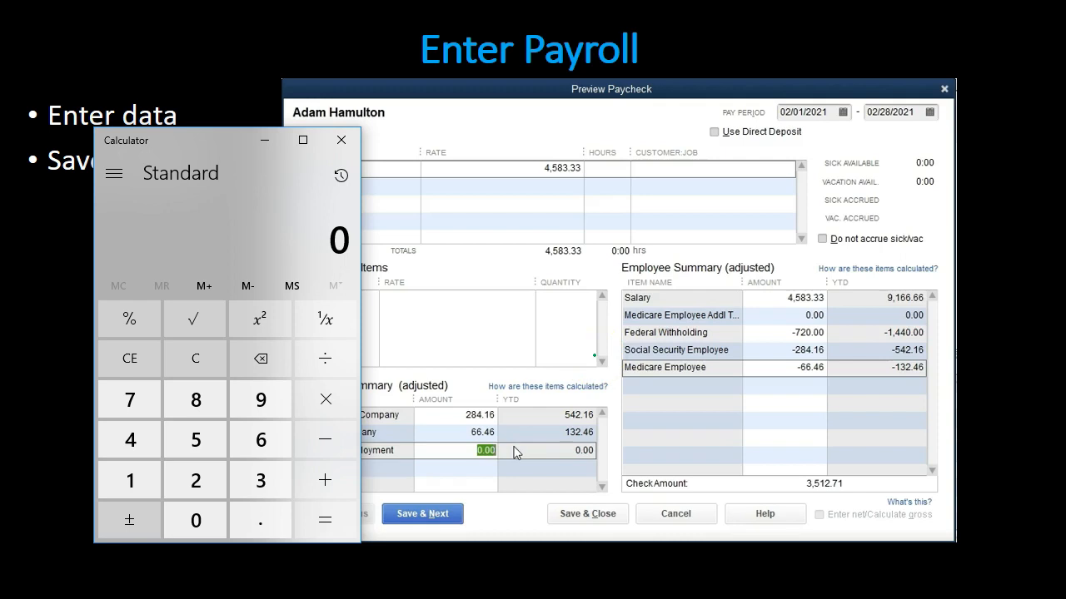
type("4583.33")
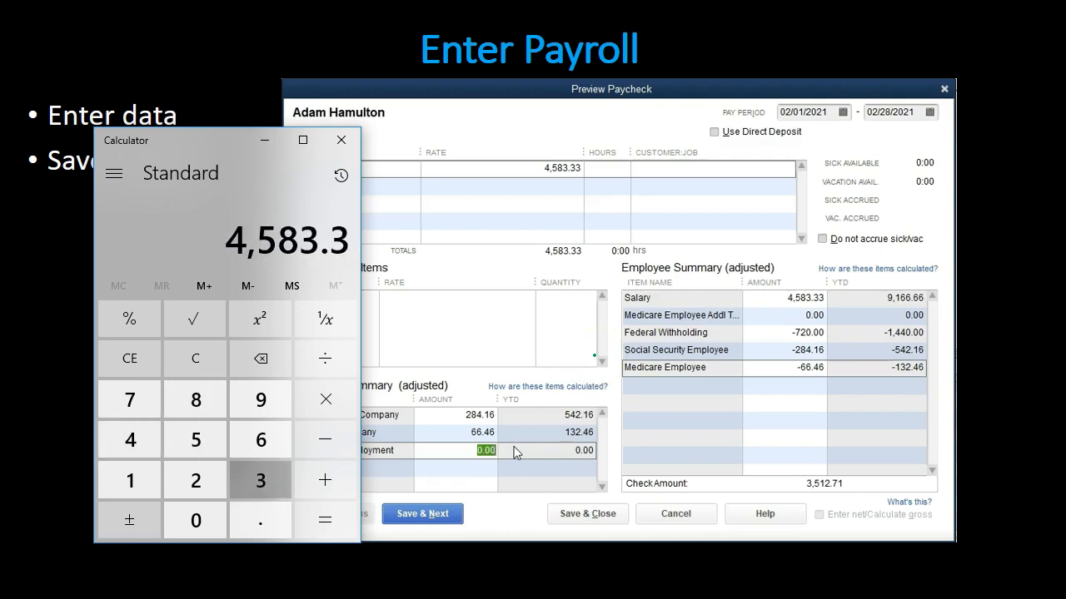
key("asterisk")
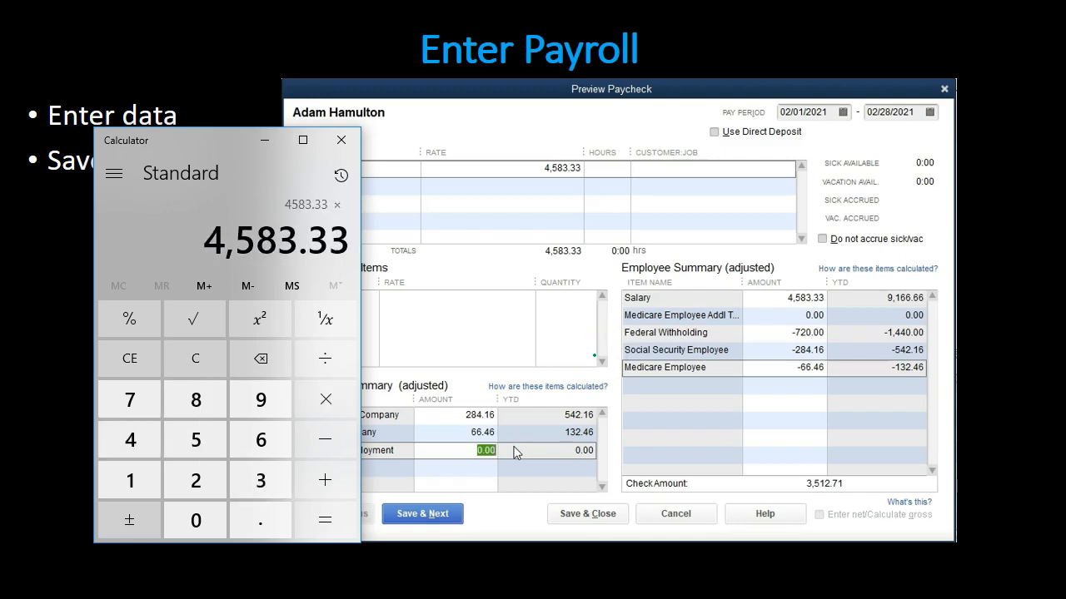
type("0.0145")
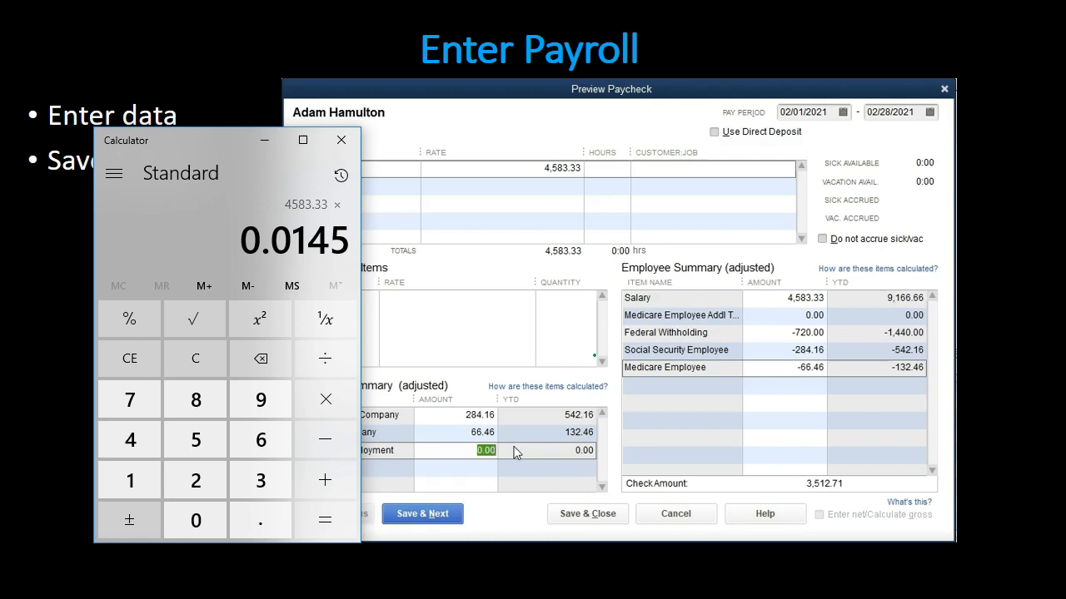
key("Return")
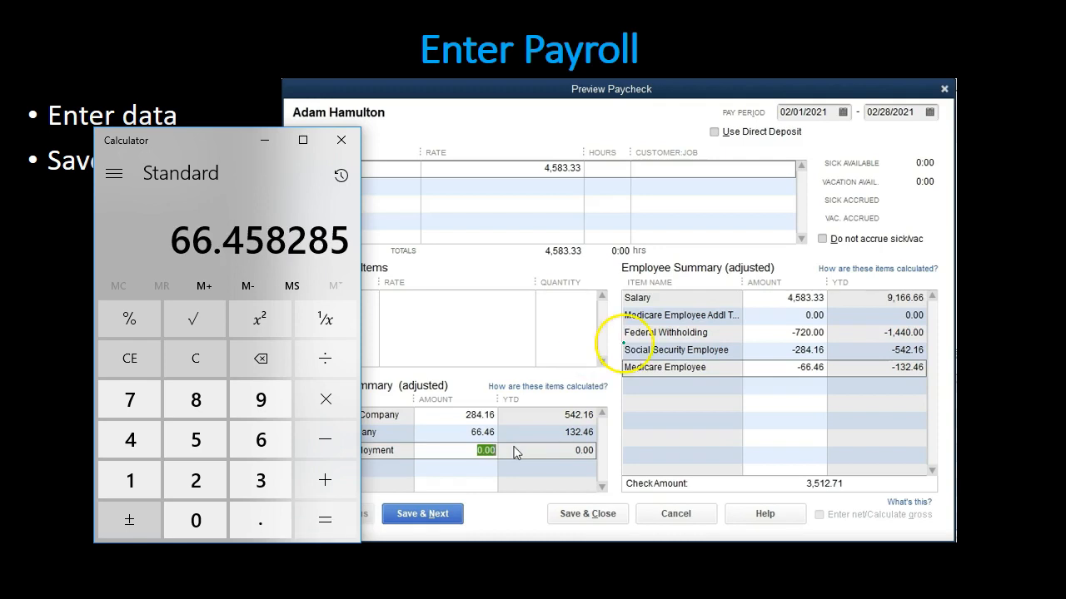
left_click(256, 146)
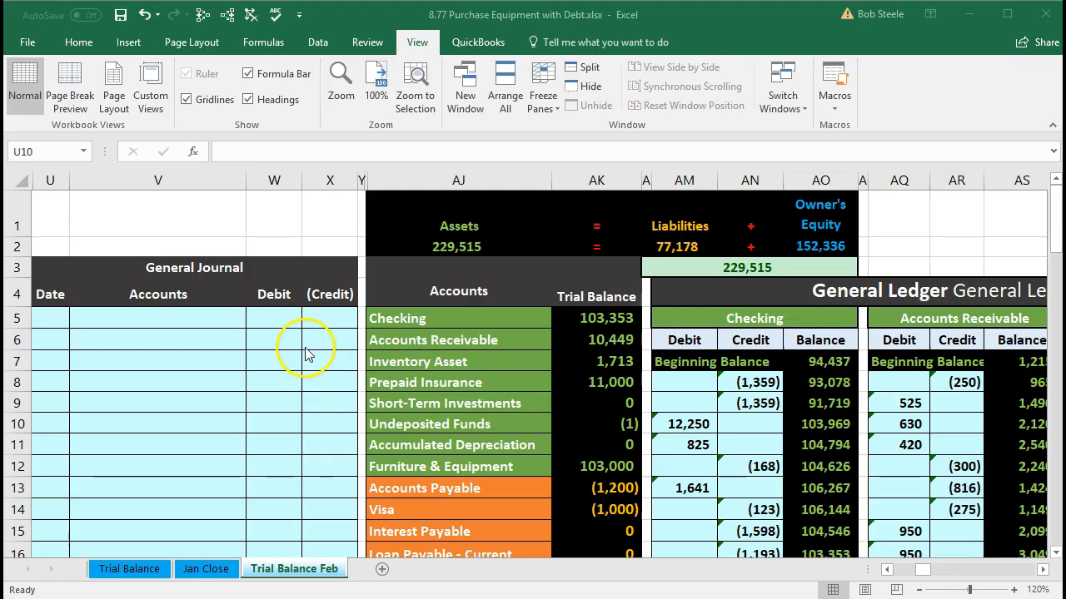
Step: Switch to the Excel workbook and go across the Trial Balance Feb sheet to the payroll register beside the loan amortization table
left_click(295, 334)
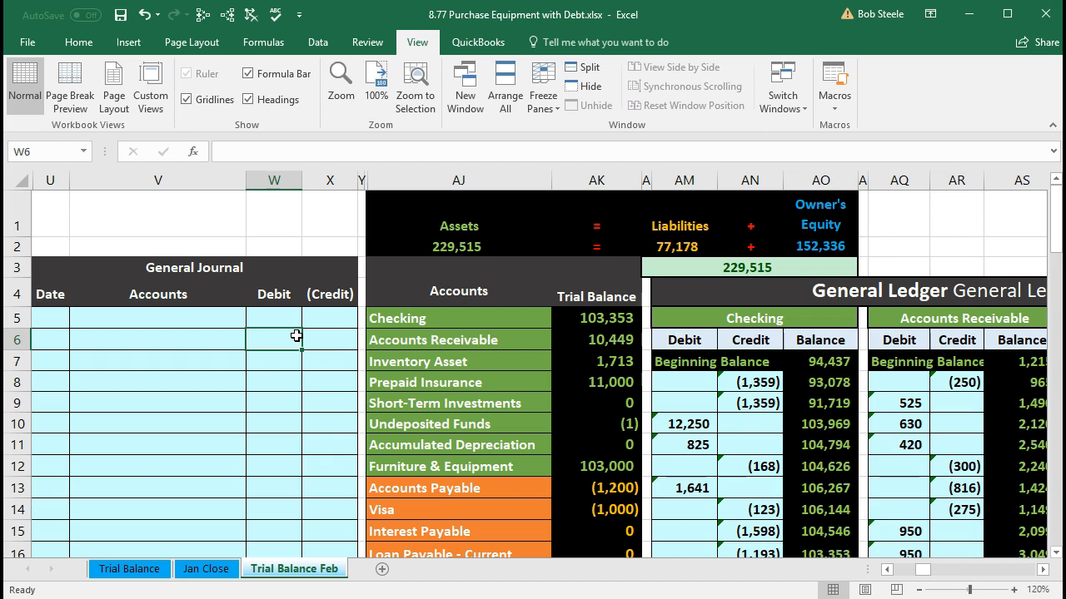
key("Right")
key("Right")
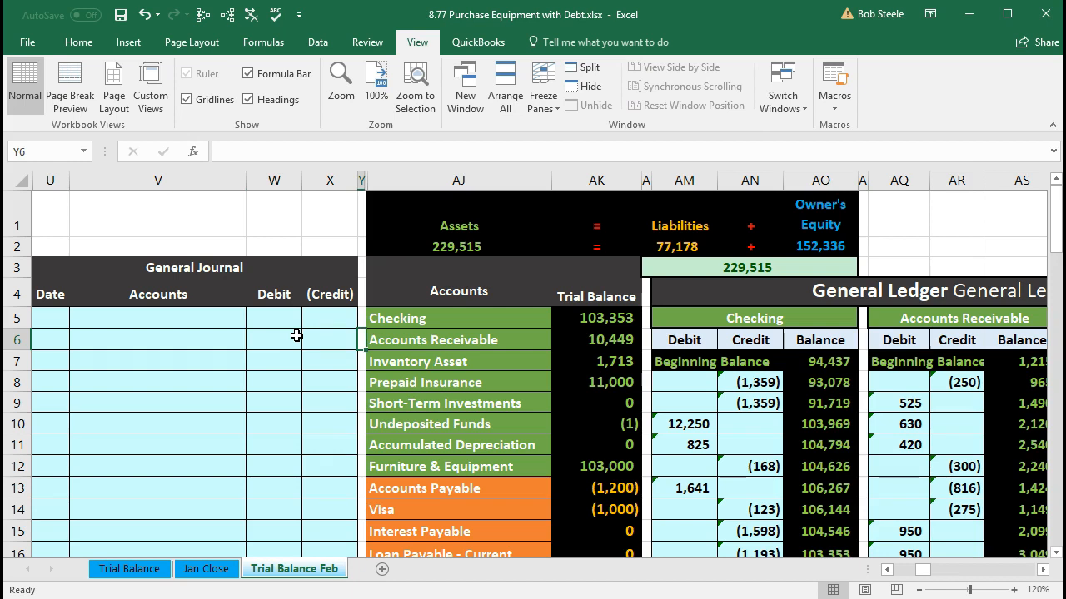
key("Right")
key("Right")
key("Right")
key("Right")
key("Right")
key("Right")
key("Right")
key("Right")
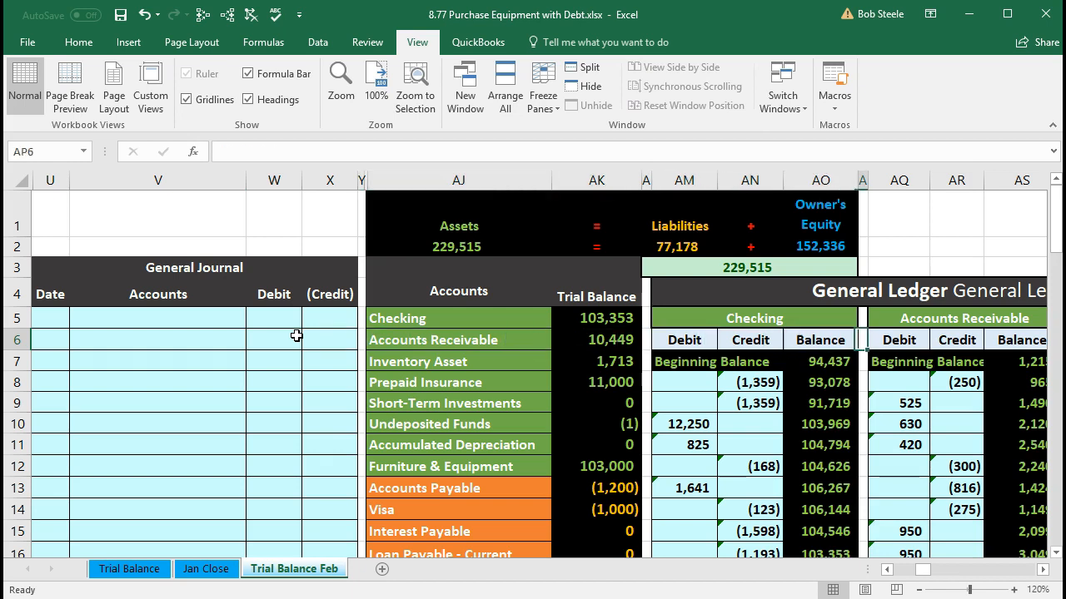
key("Right")
key("Right")
key("Right")
key("Right")
key("Right")
key("Right")
key("Right")
key("Right")
key("Right")
key("Right")
key("Right")
key("Right")
key("Right")
key("Right")
key("Right")
key("Right")
key("Right")
key("Right")
key("Right")
key("Right")
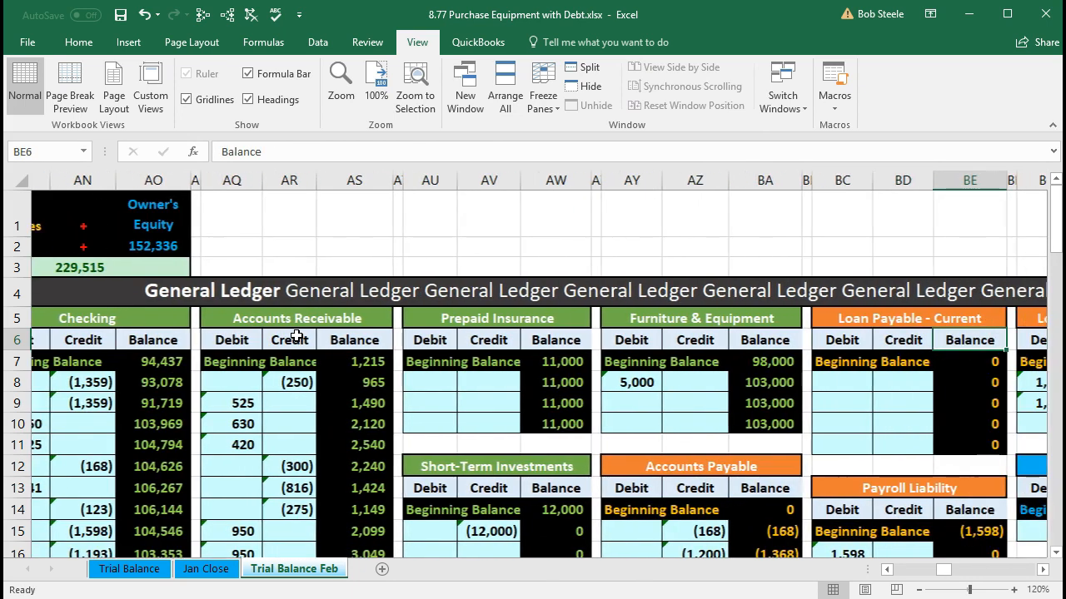
key("Right")
key("Right")
key("Right")
key("Right")
key("Right")
key("Right")
key("Right")
key("Right")
key("Right")
key("Right")
key("Right")
key("Right")
key("Right")
key("Right")
key("Right")
key("Right")
key("Right")
key("Right")
key("Right")
key("Right")
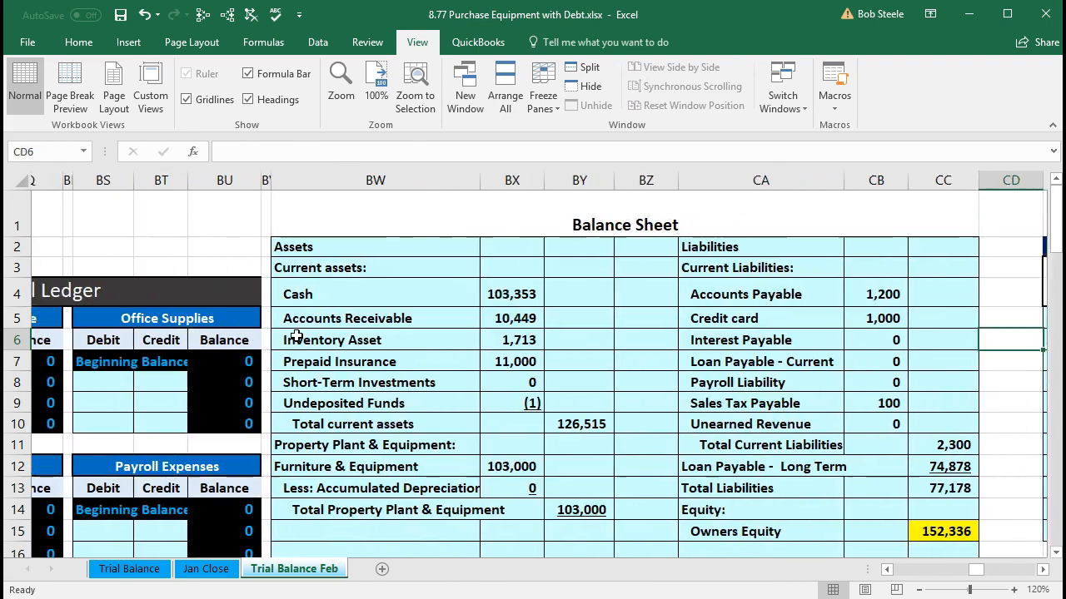
key("Right")
key("Right")
key("Right")
key("Right")
key("Right")
key("Right")
key("Right")
key("Right")
key("Right")
key("Right")
key("Right")
key("Right")
key("Right")
key("Right")
key("Right")
key("Right")
key("Right")
key("Right")
key("Right")
key("Right")
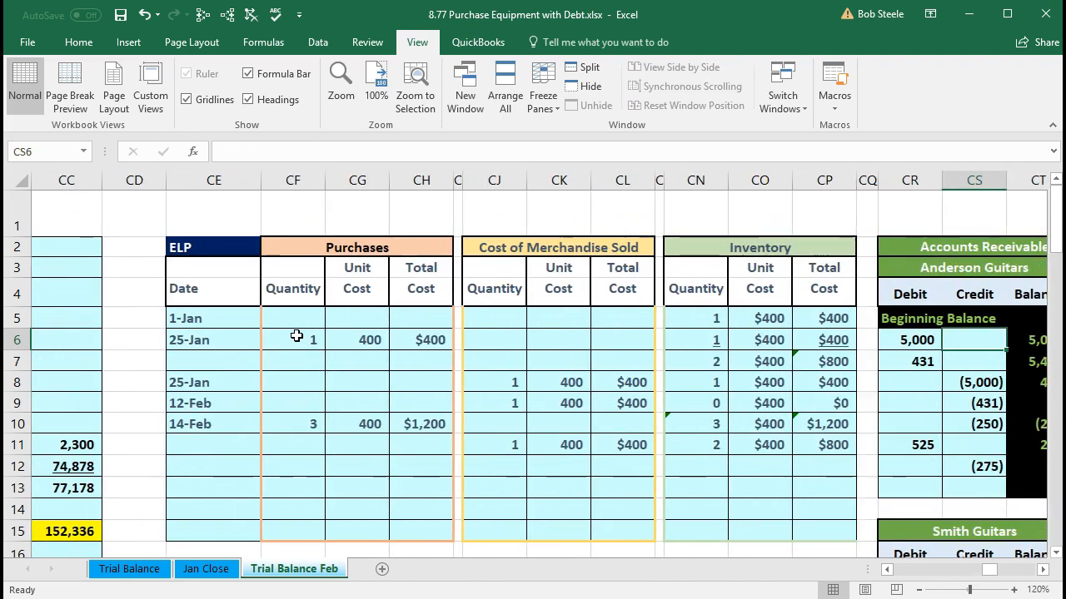
key("Right")
key("Right")
key("Right")
key("Right")
key("Right")
key("Right")
key("Right")
key("Right")
key("Right")
key("Right")
key("Right")
key("Right")
key("Right")
key("Right")
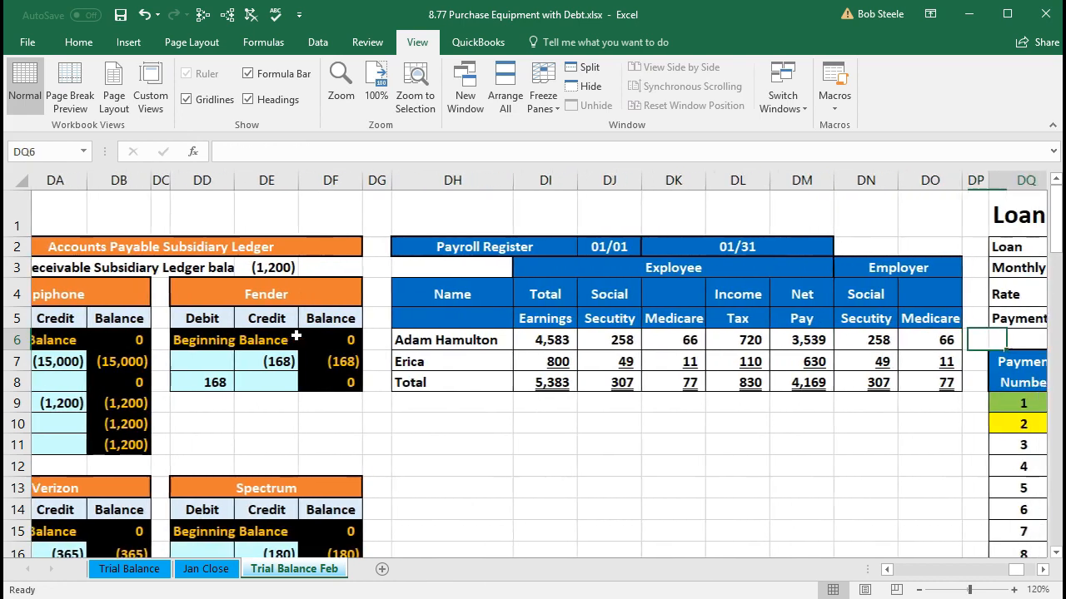
key("Right")
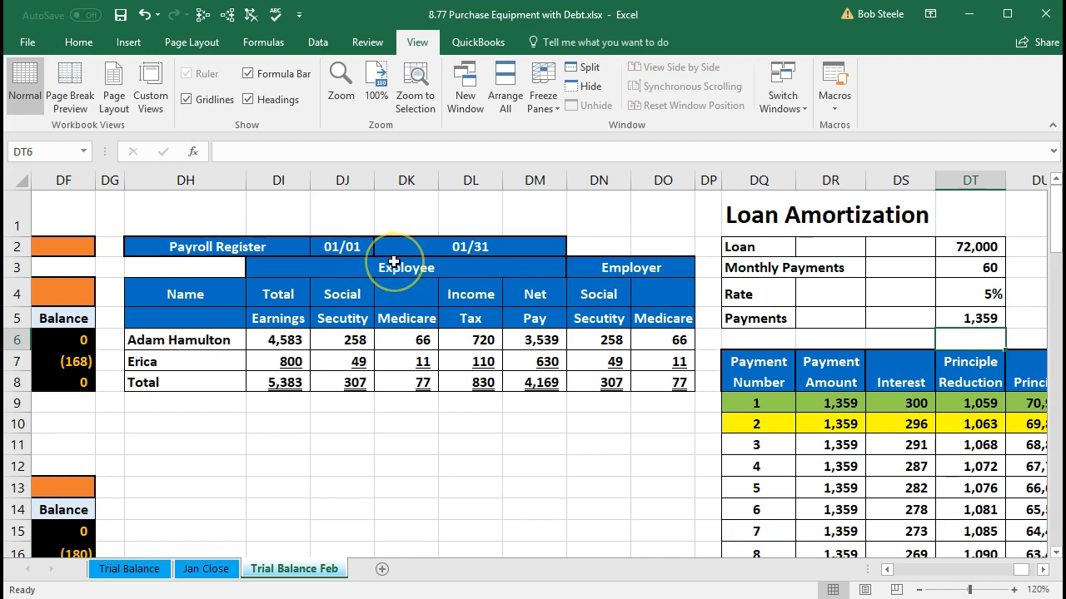
Step: Copy the payroll register in DH2:DO8 and paste it with its formatting below the original, starting at DH10
left_click(191, 247)
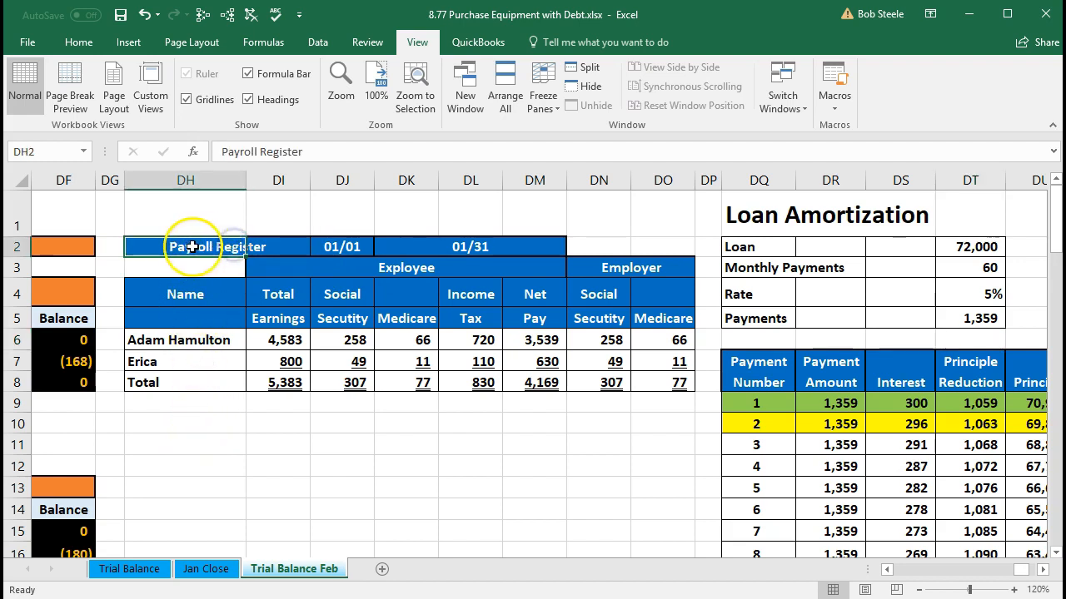
left_click_drag(190, 247, 651, 372)
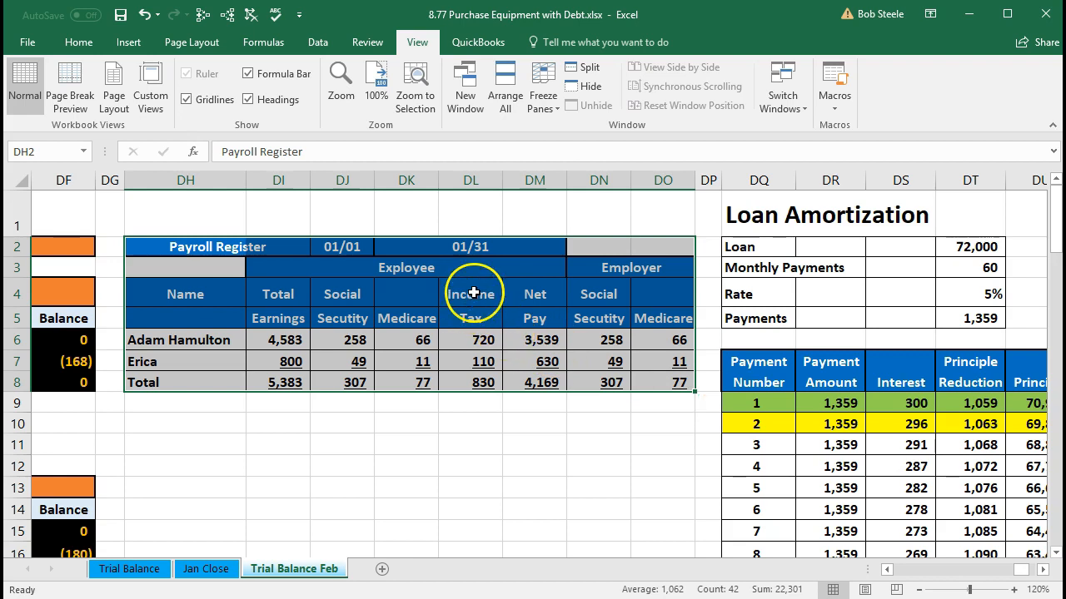
right_click(476, 296)
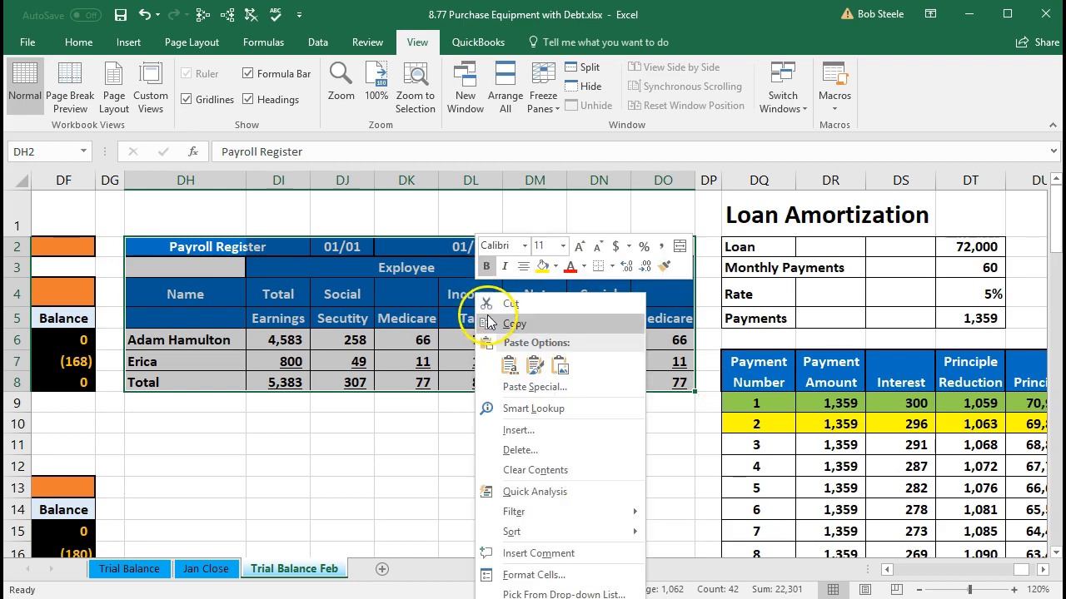
left_click(489, 324)
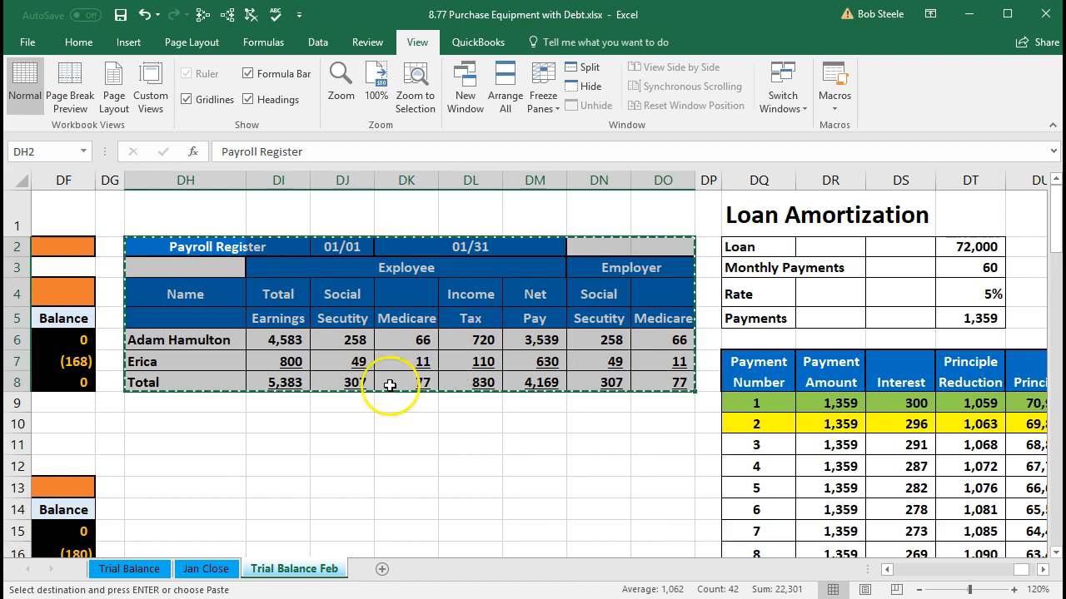
left_click(190, 425)
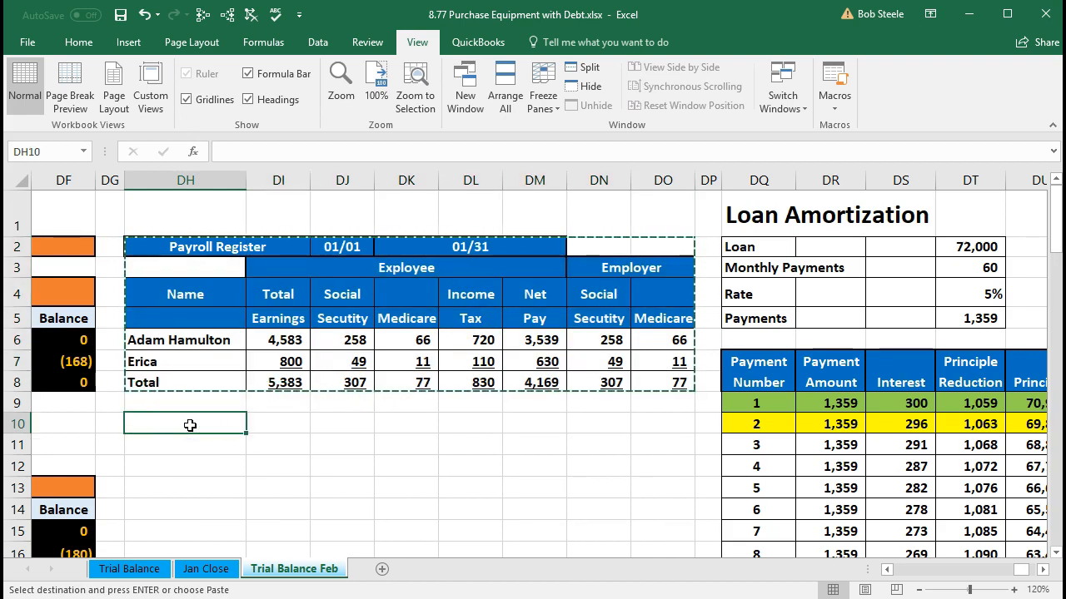
right_click(190, 429)
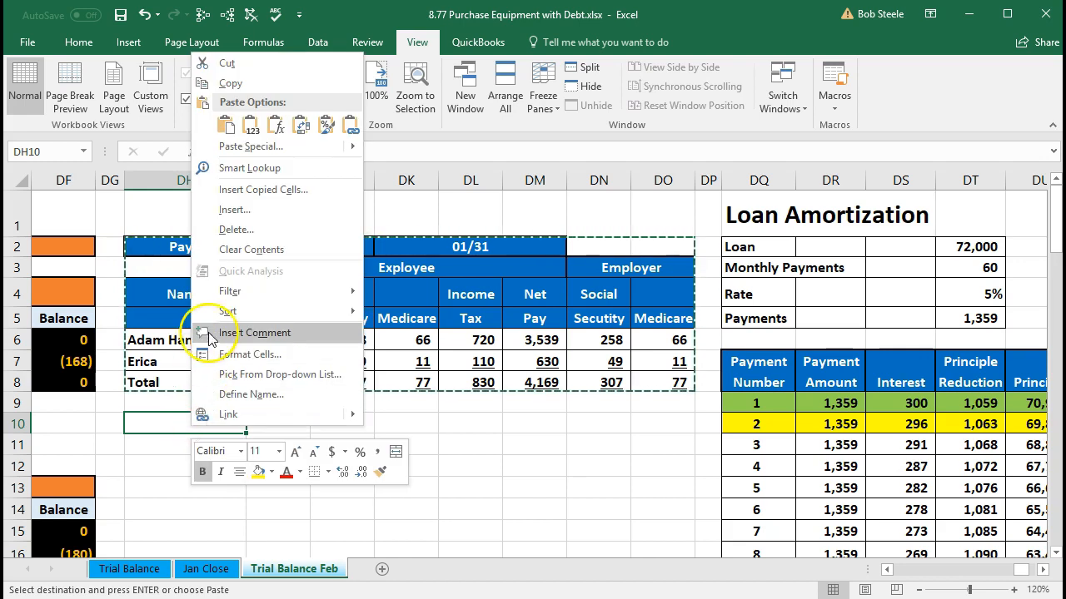
left_click(226, 126)
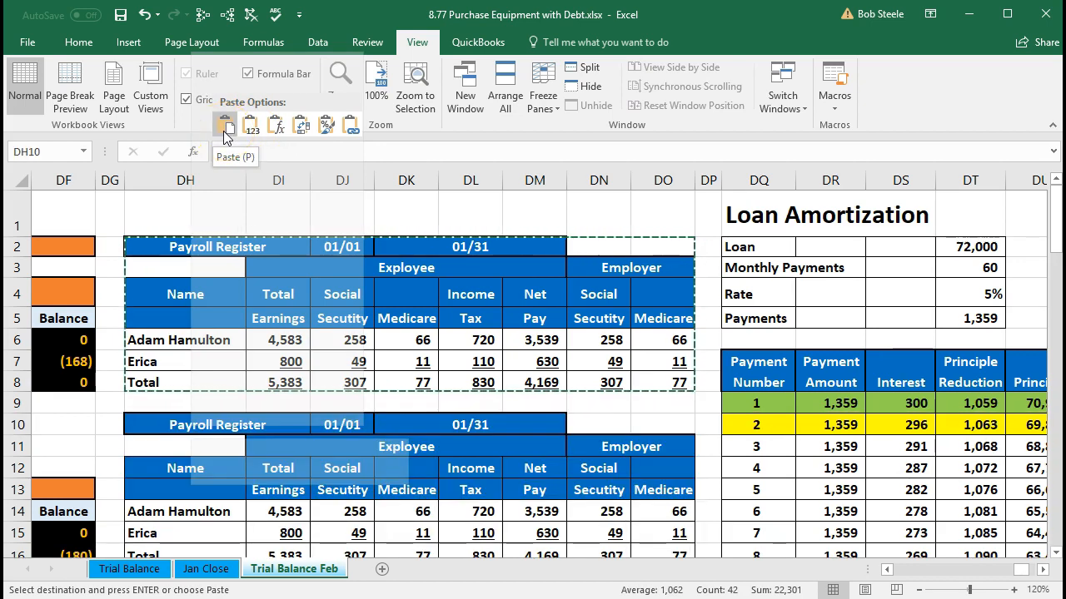
left_click(223, 130)
Step: Clear all earnings, tax and total amounts in DI14:DO16 of the copied payroll register
scroll(276, 412, "down", 1)
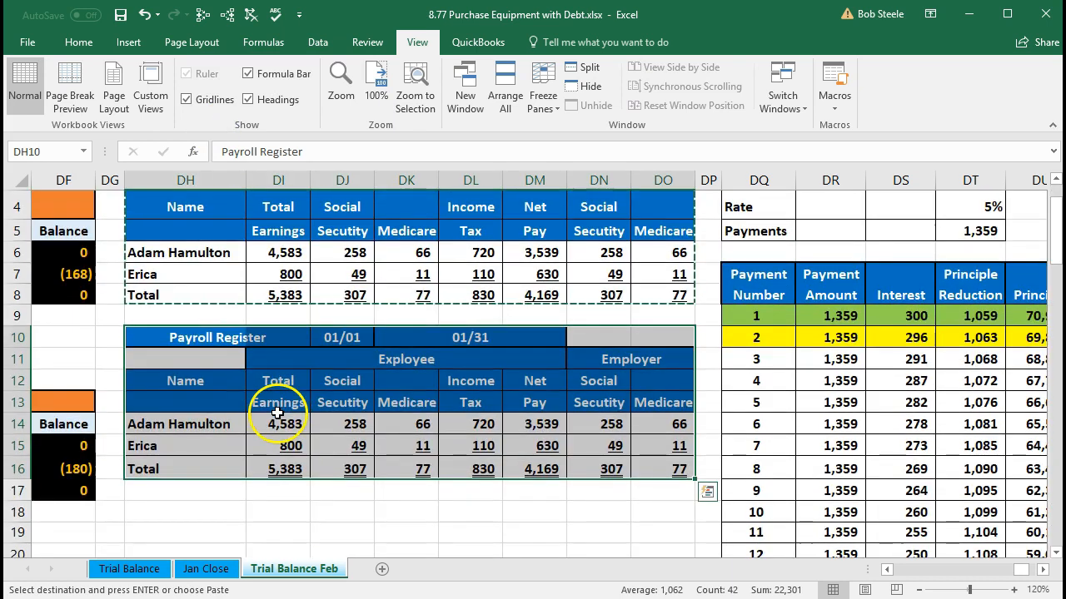
left_click(280, 466)
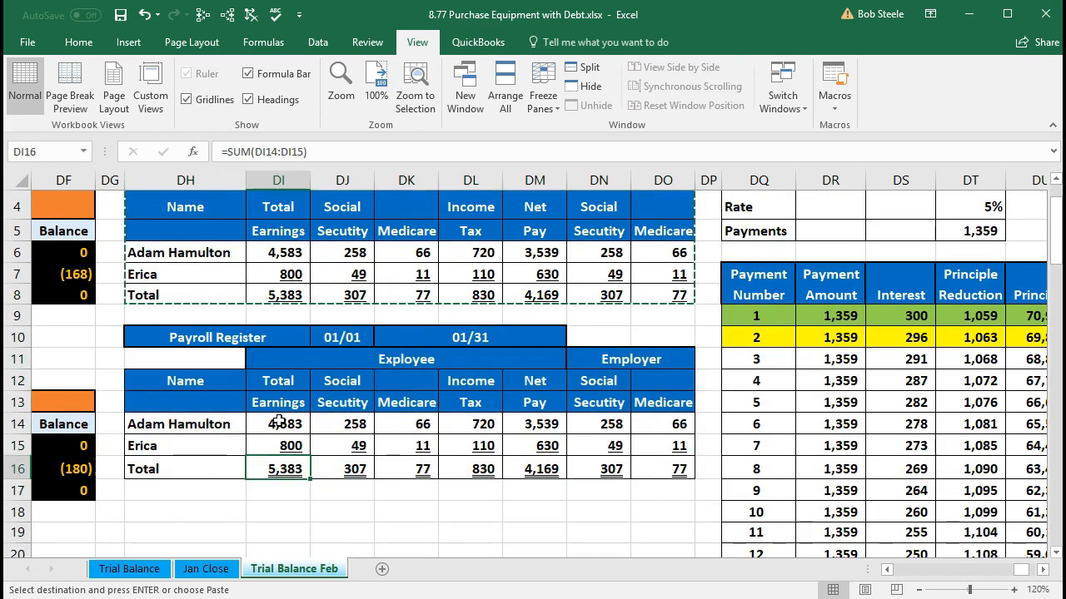
left_click_drag(280, 424, 652, 473)
key("ctrl+v")
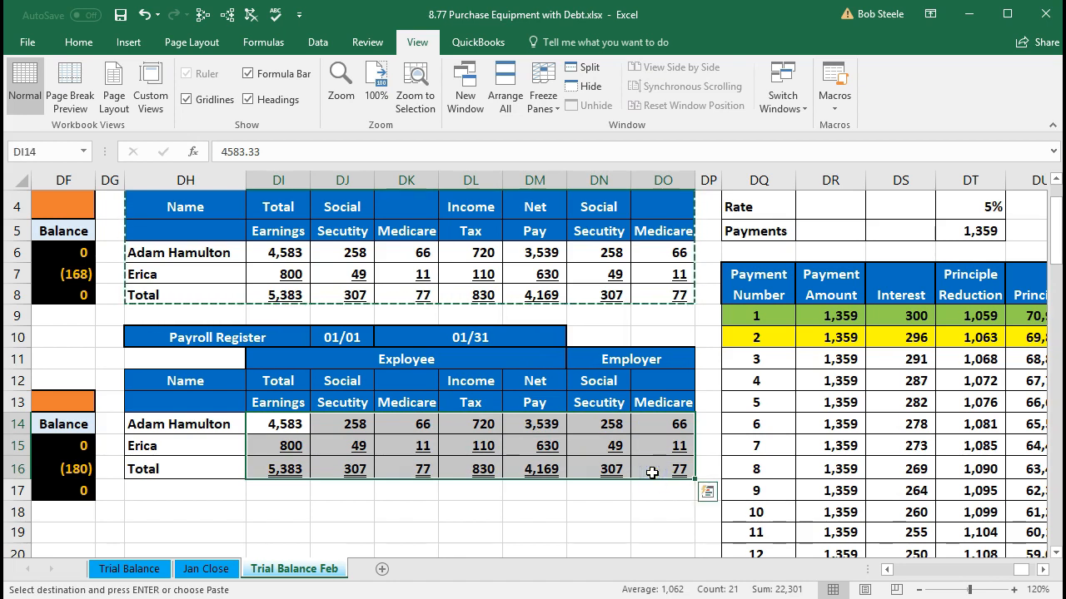
key("Delete")
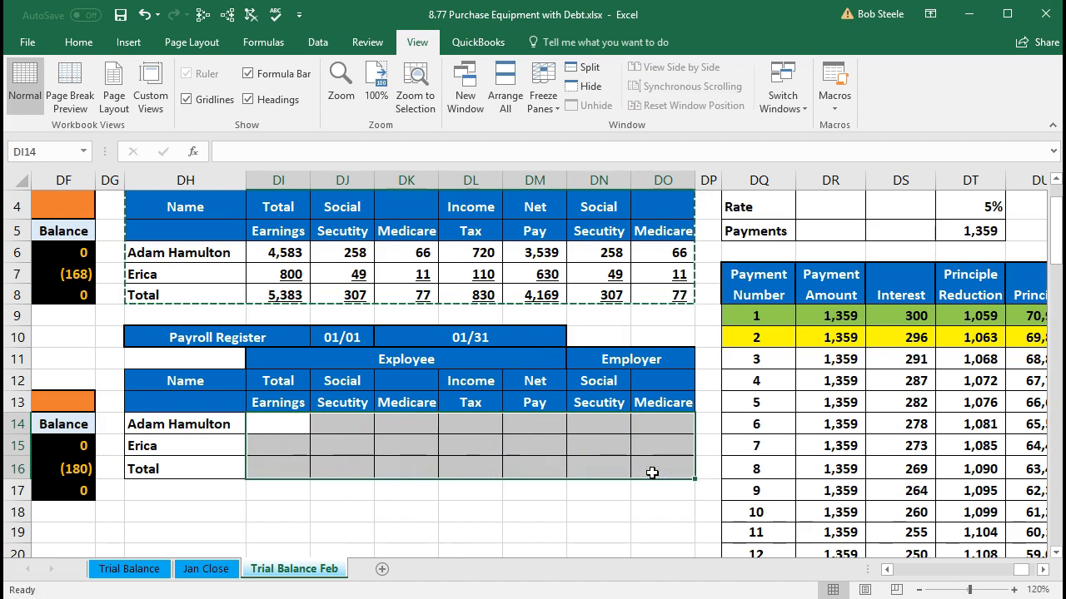
Step: Try to change the month in the copied payroll register's start date in DJ10 from January to February
left_click(342, 337)
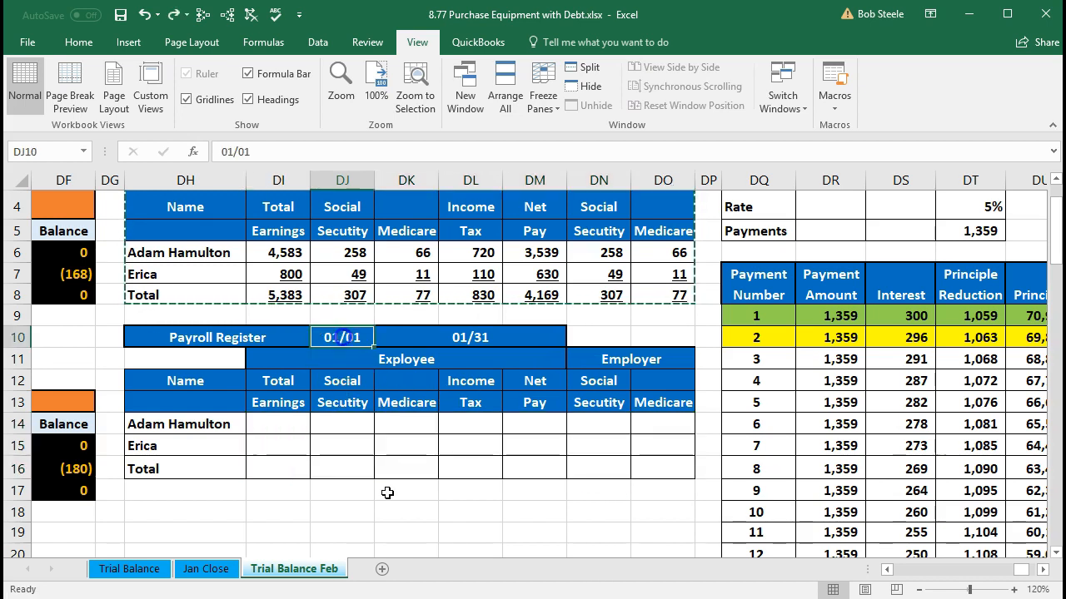
scroll(385, 492, "up", 1)
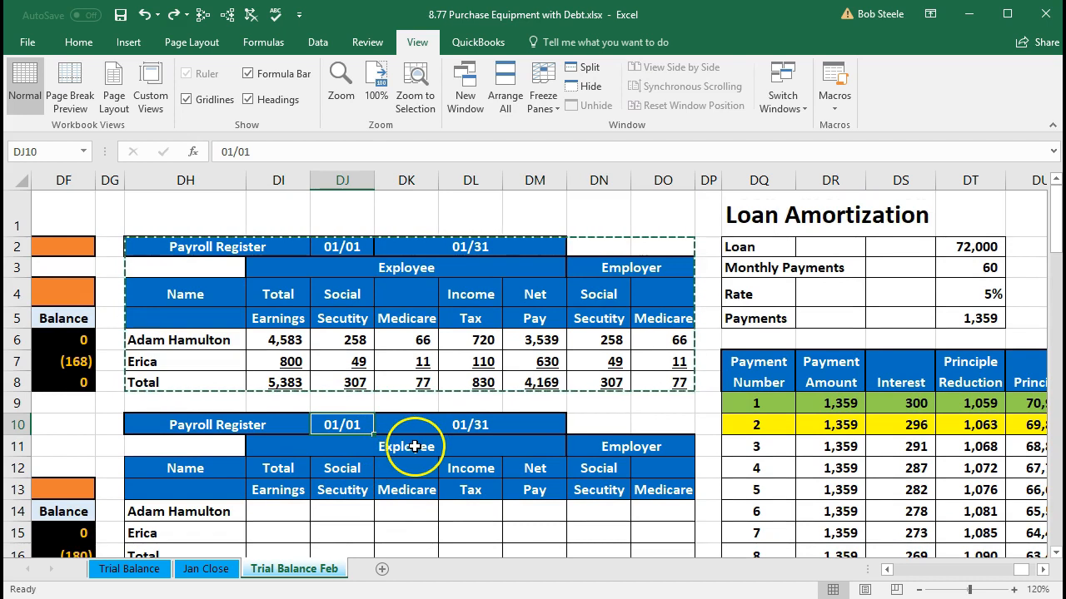
double_click(344, 426)
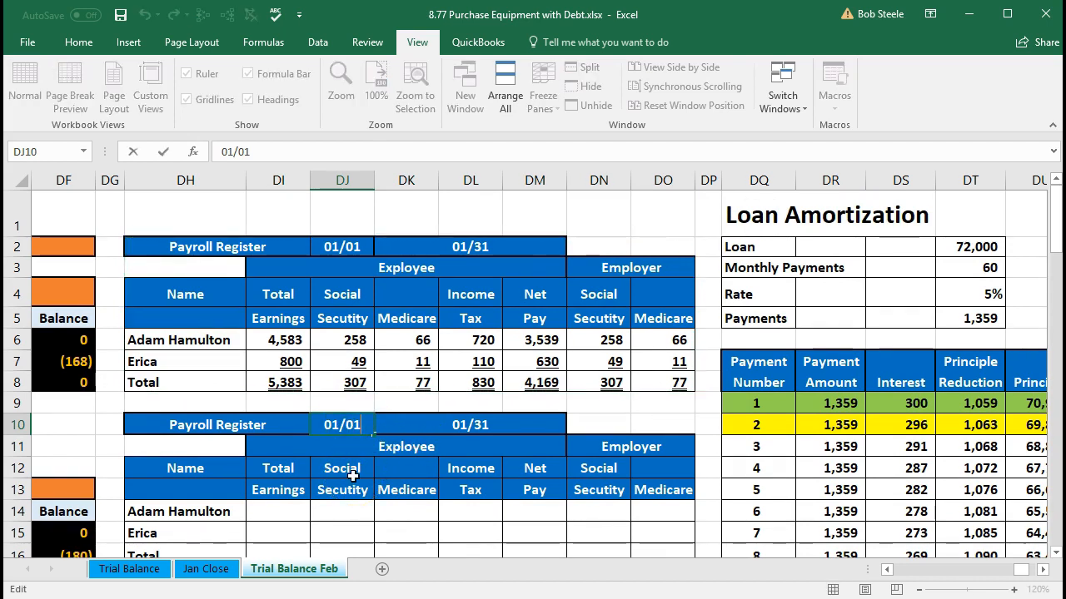
key("BackSpace")
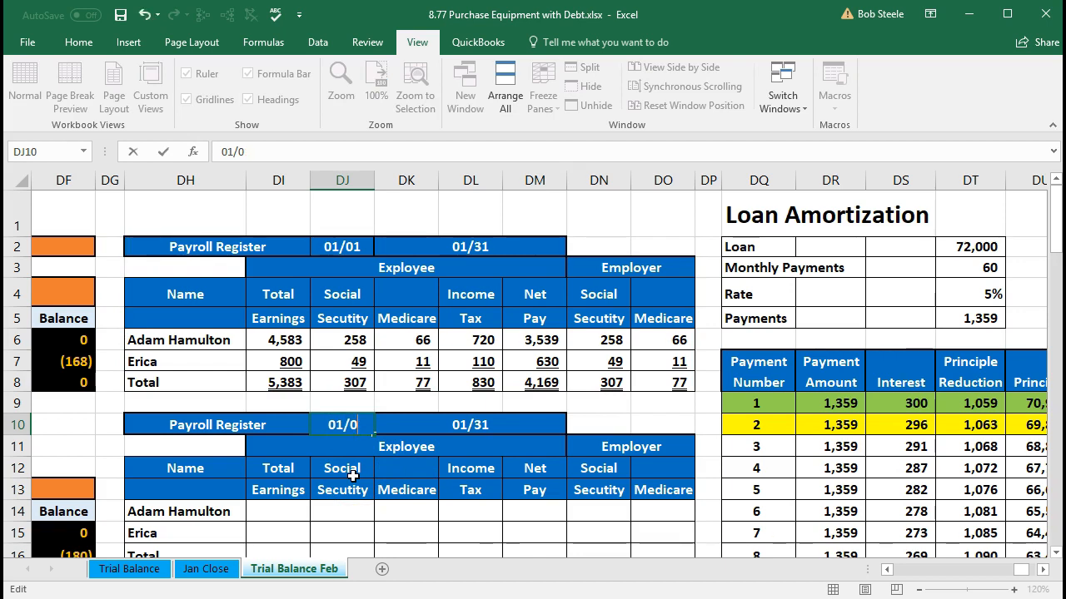
type("1")
key("Left")
key("Left")
key("Left")
key("BackSpace")
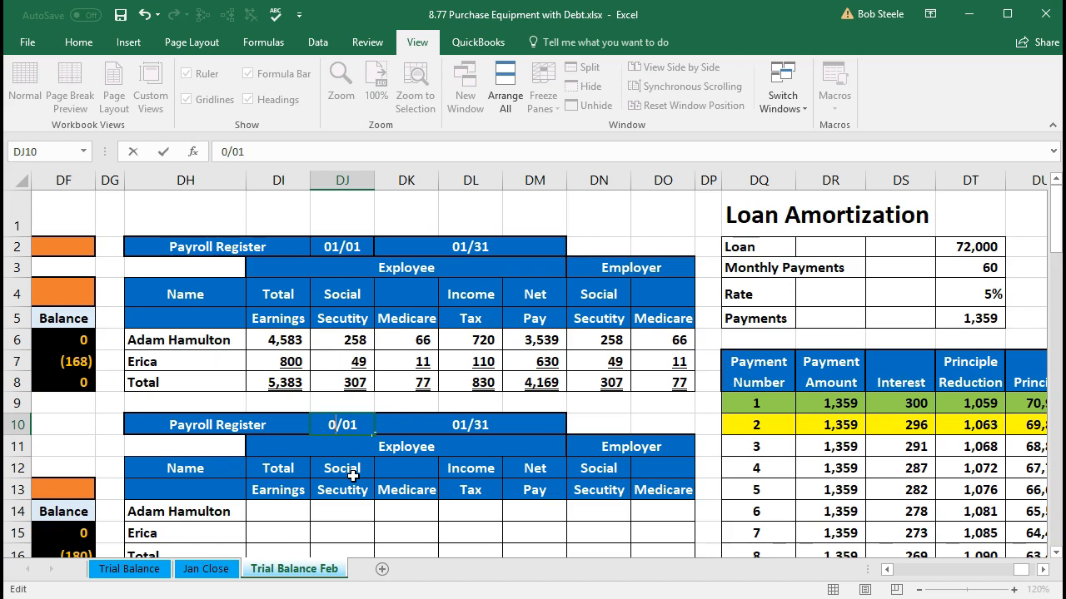
type("2")
key("Return")
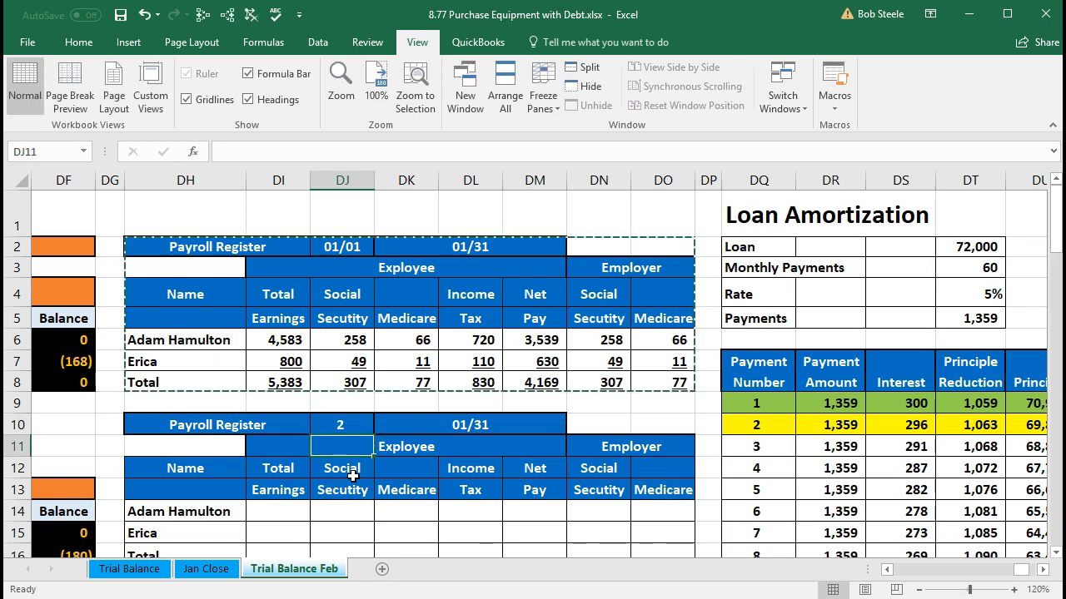
Step: Clear DJ10 and enter the copied payroll register's start date as the text 2/1
left_click(337, 425)
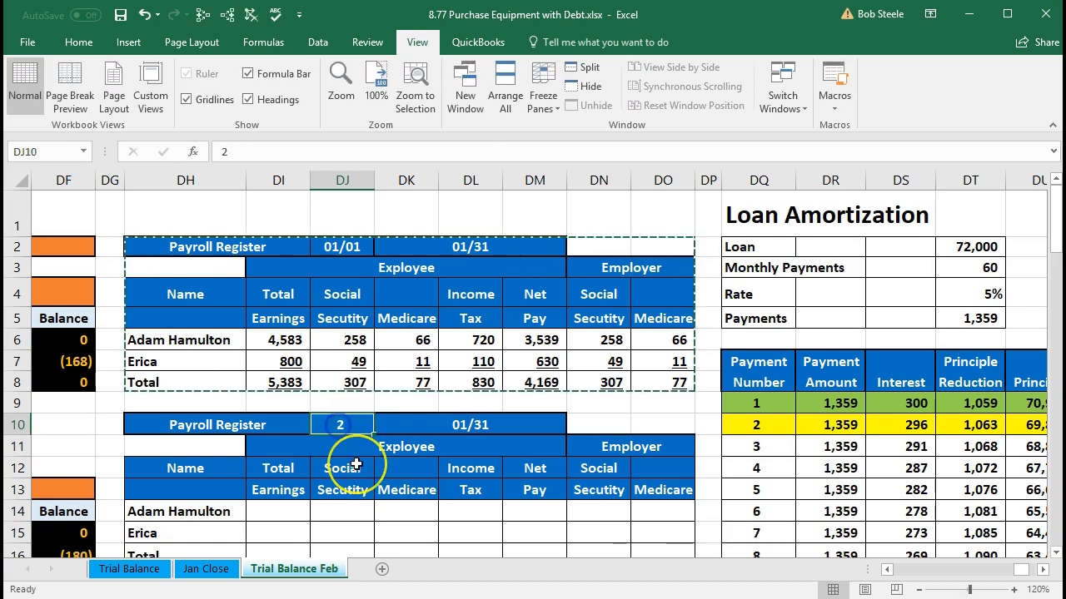
key("Delete")
key("Right")
key("Left")
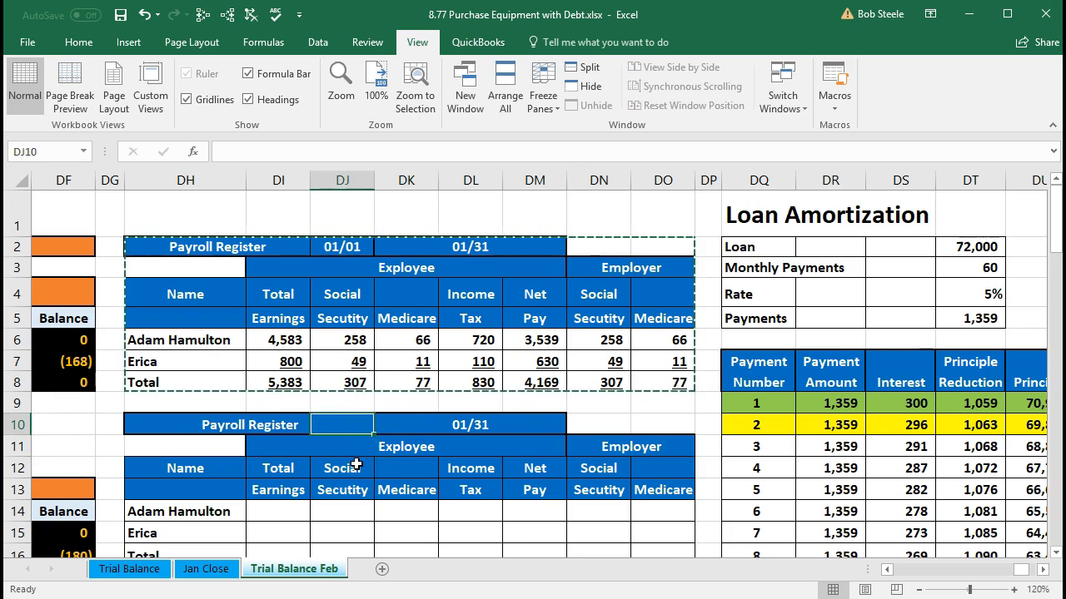
type("'2")
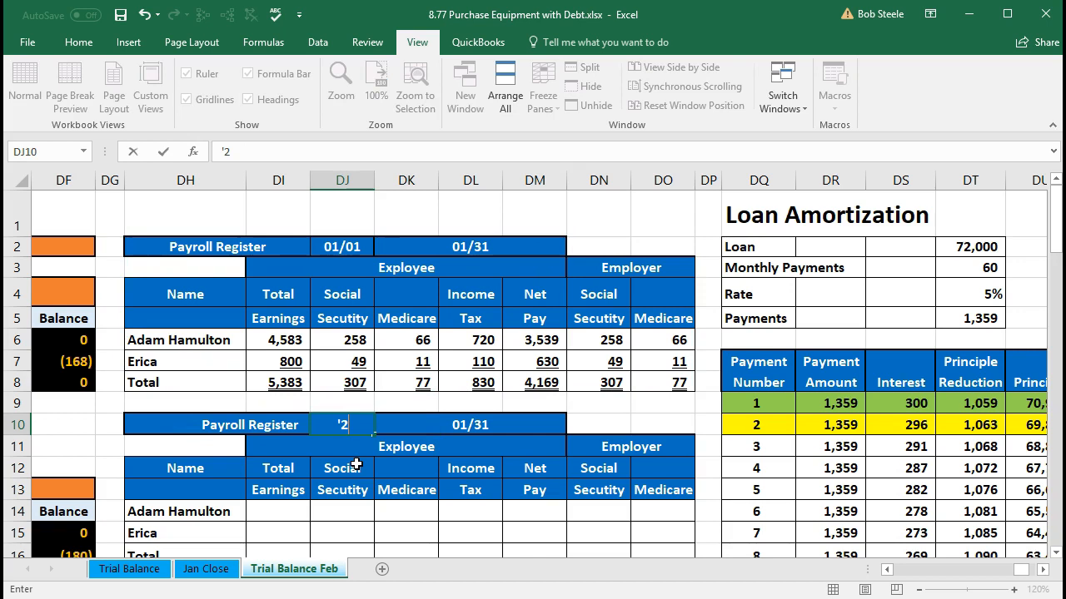
type("/1")
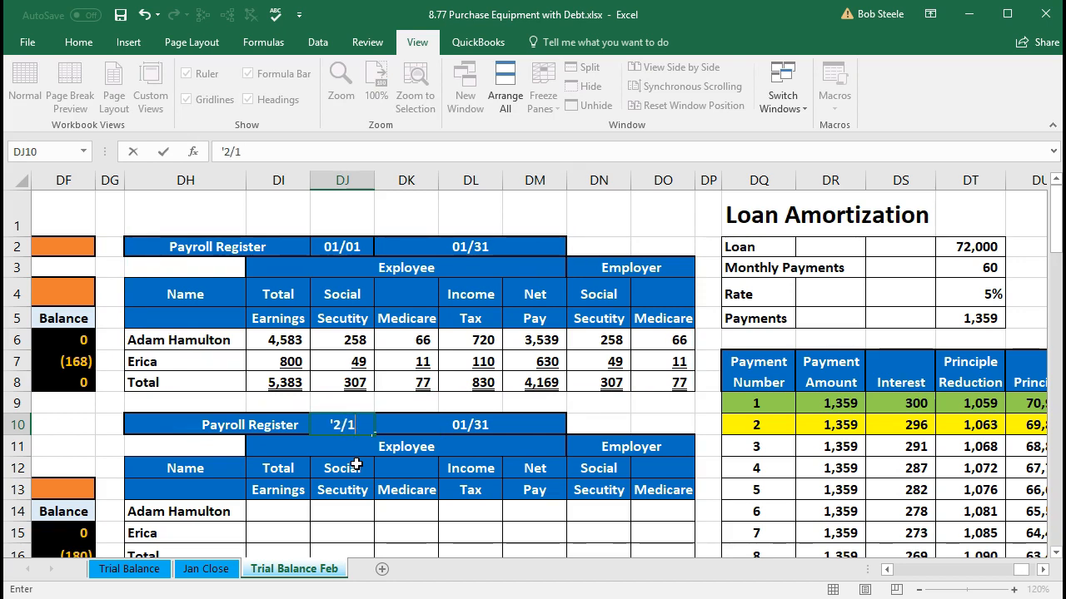
left_click(338, 426)
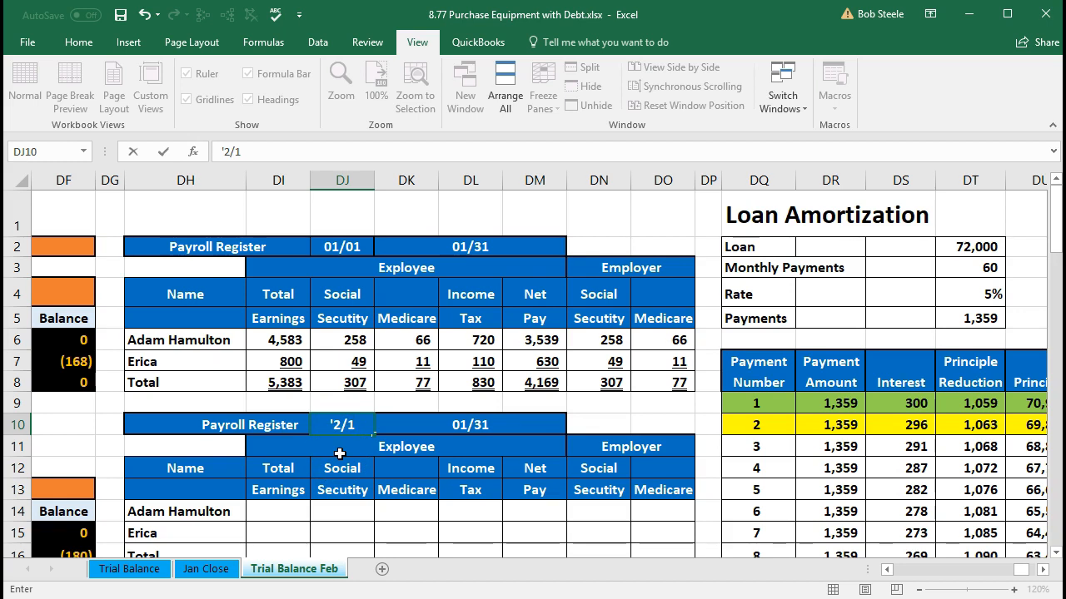
key("Return")
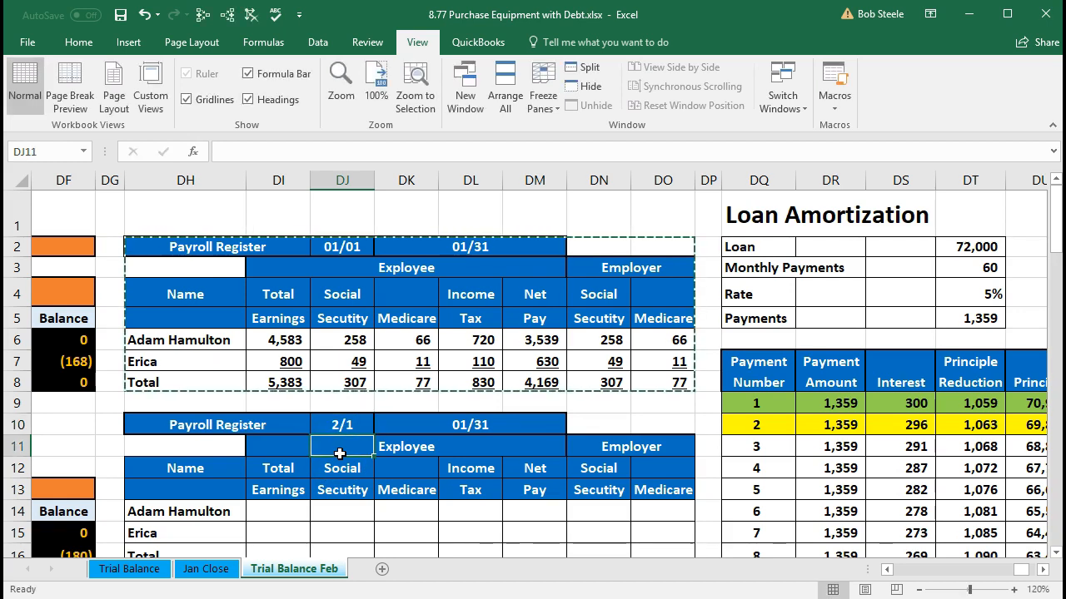
Step: Replace the copied payroll register's end date in DK10 with the text 2/28
left_click(426, 420)
left_click(452, 423)
left_click(418, 429)
double_click(418, 429)
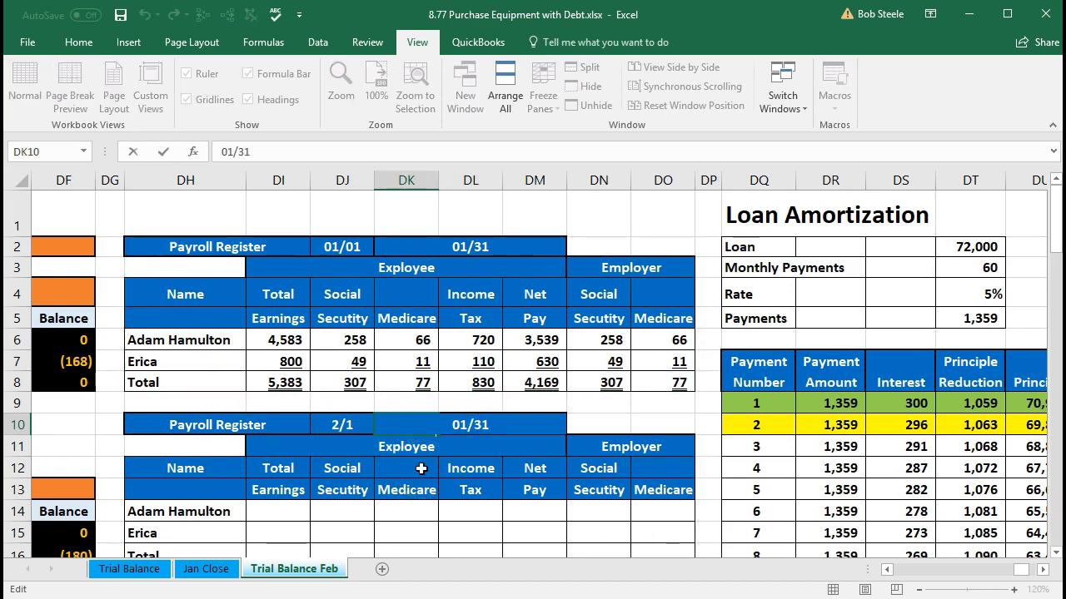
key("Right")
key("Right")
key("Right")
key("Right")
key("BackSpace")
key("BackSpace")
key("BackSpace")
key("BackSpace")
key("BackSpace")
type("'")
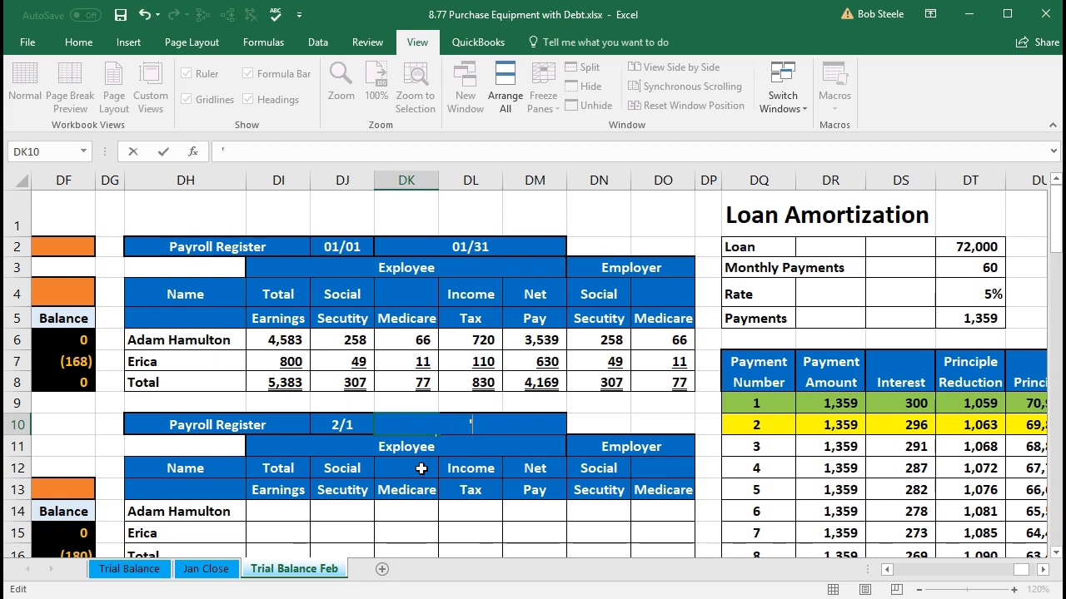
type("2/28")
key("Return")
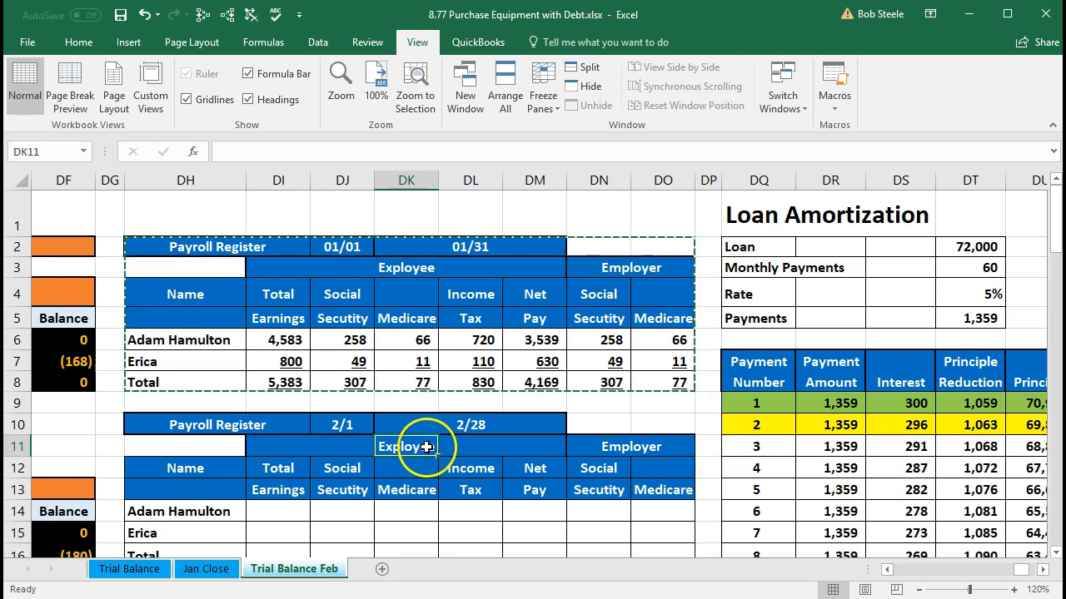
Step: Look through the number format choices for the end date cell DK10 without changing its format
left_click(418, 422)
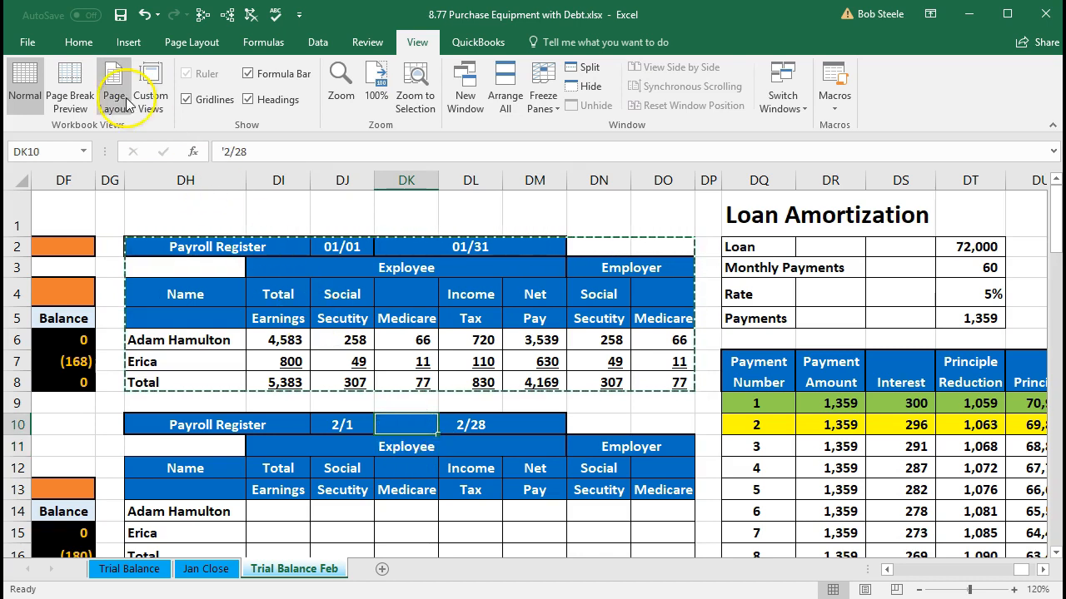
left_click(81, 50)
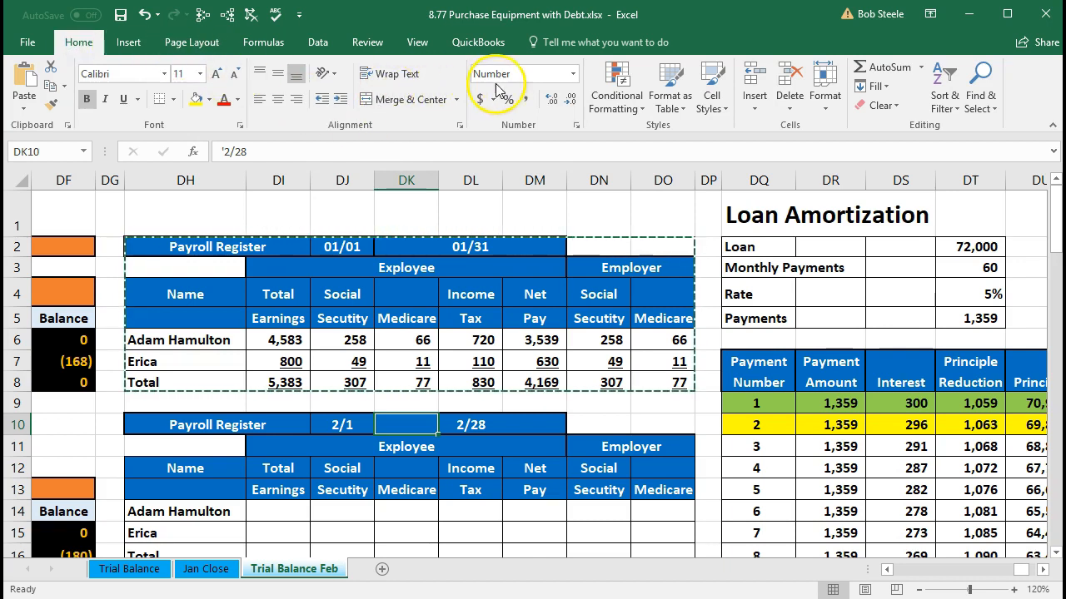
left_click(574, 76)
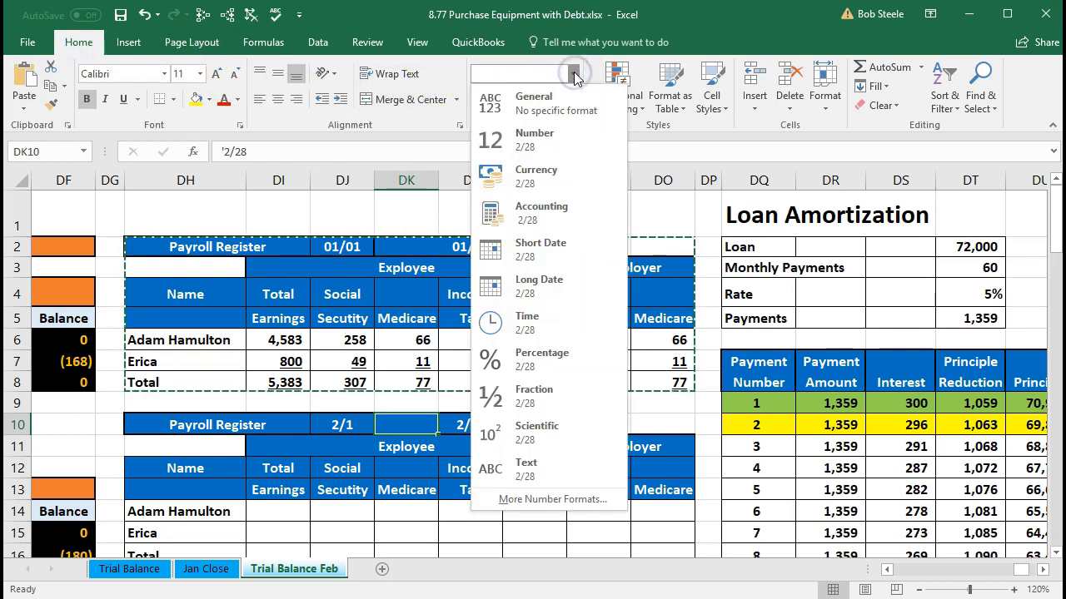
left_click(574, 76)
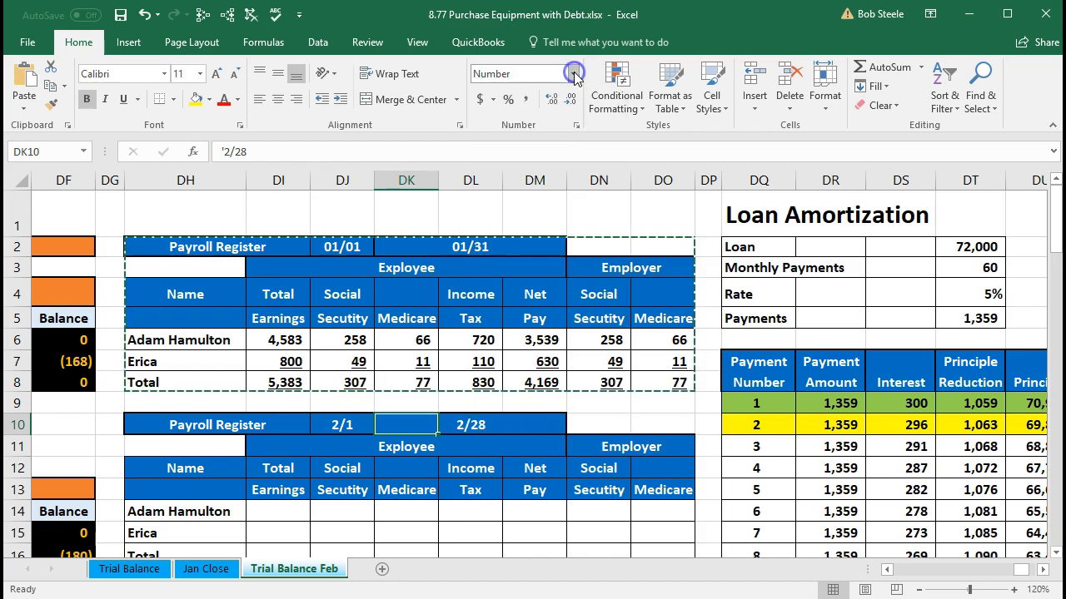
left_click(501, 467)
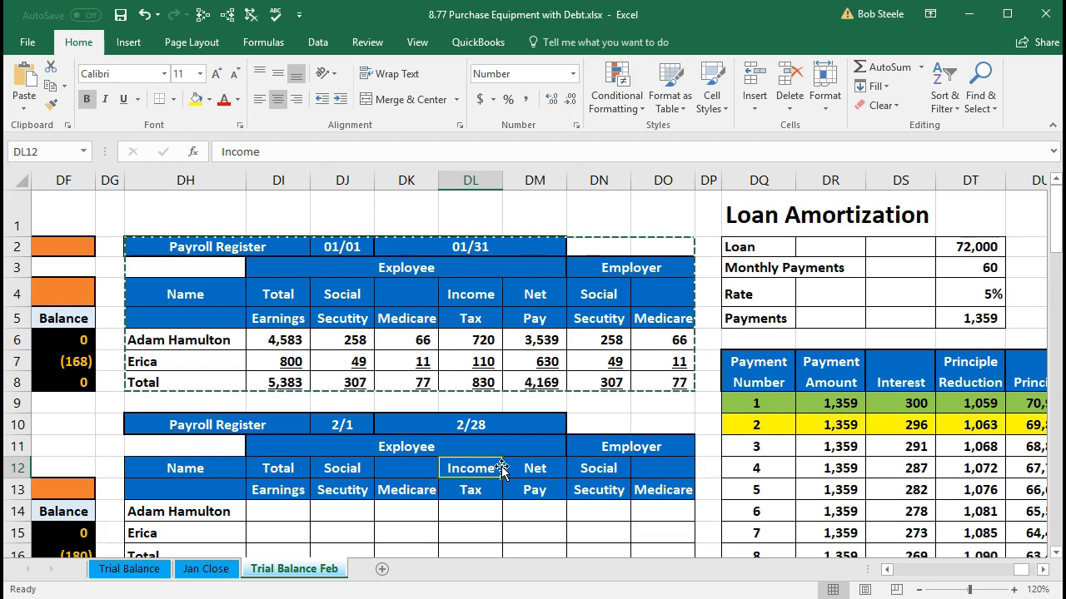
Step: Enter 4583 as the first employee's total earnings in DI14 of the February payroll register
scroll(501, 468, "down", 1)
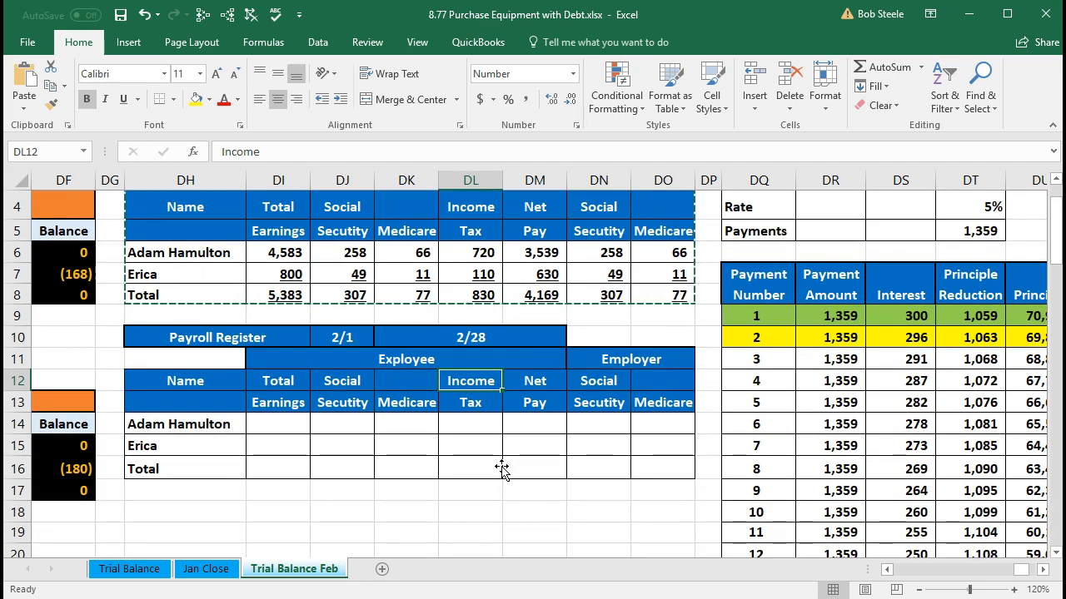
left_click(291, 426)
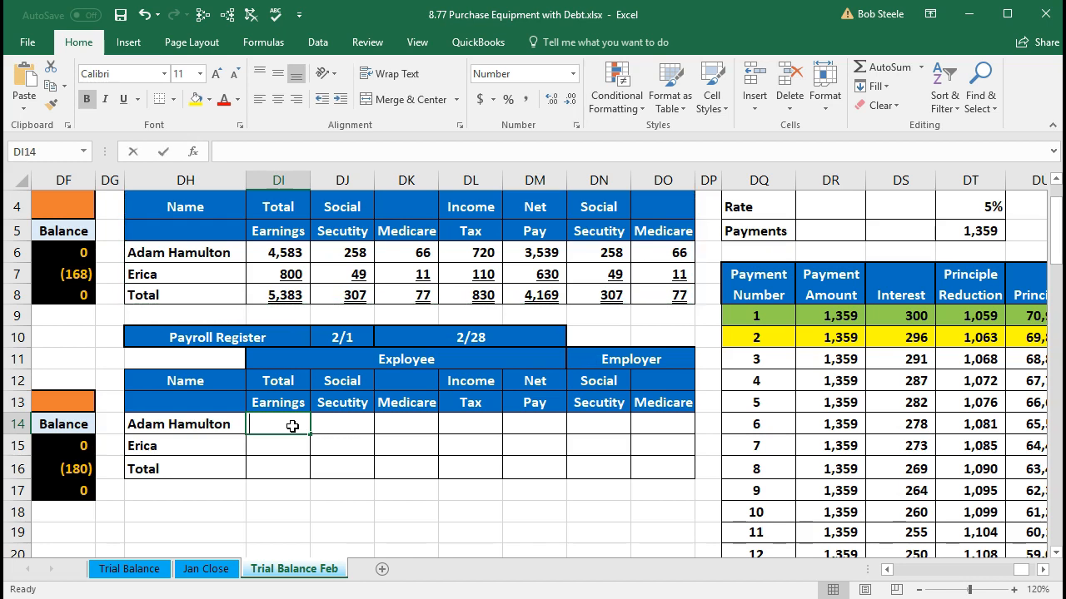
type("4583.33")
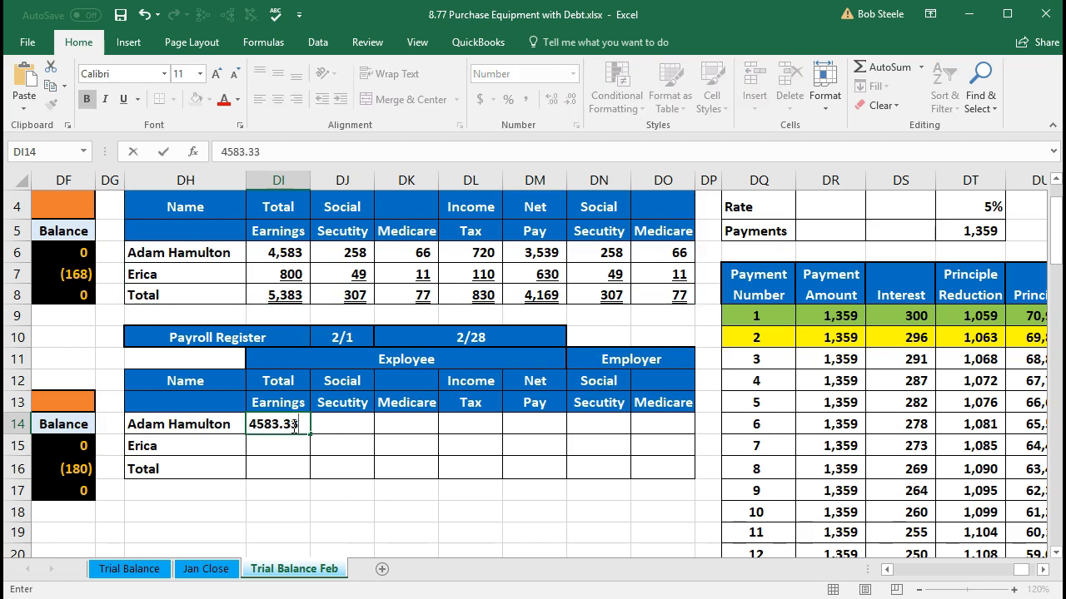
key("BackSpace")
key("BackSpace")
key("Tab")
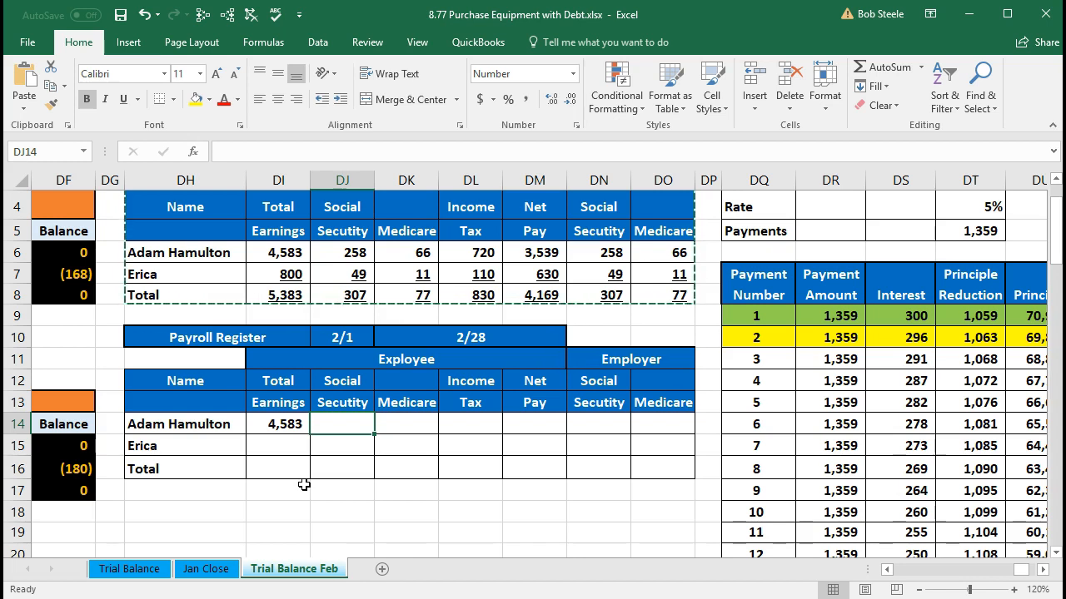
Step: Calculate the first employee's Social Security in DJ14 with the formula =DI14*.062
type("=")
left_click(285, 425)
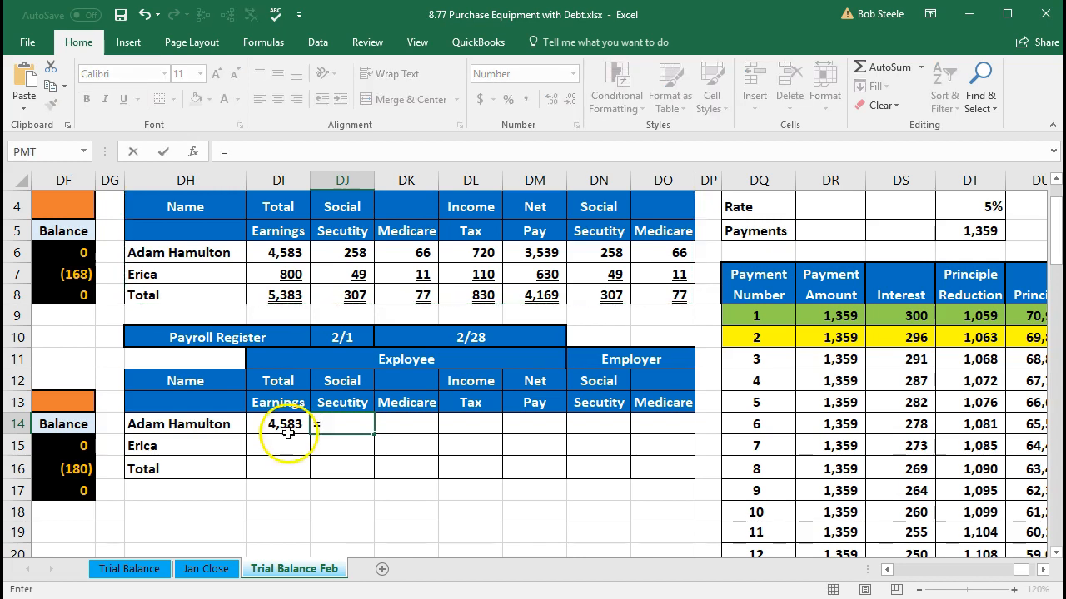
type("*.062")
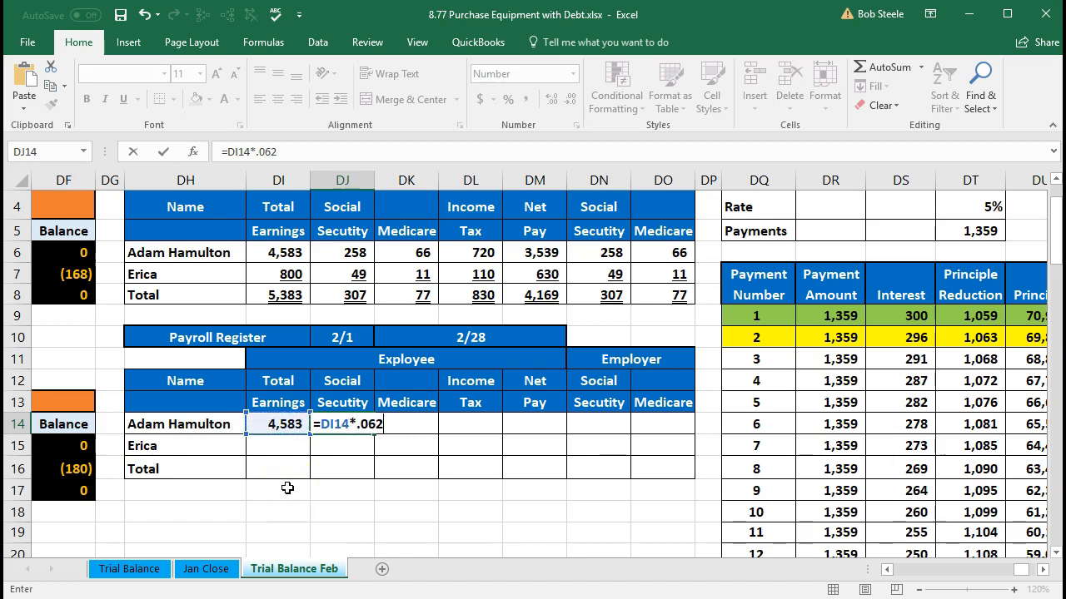
key("Return")
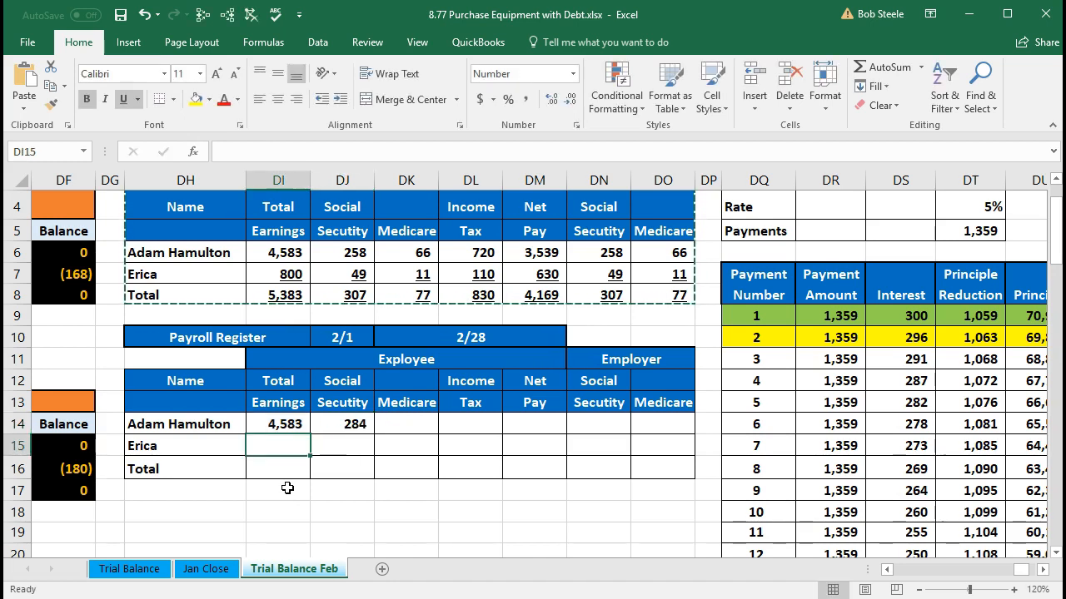
Step: Calculate the first employee's Medicare in DK14 with the formula =DI14*.0145
key("Right")
key("Right")
key("Up")
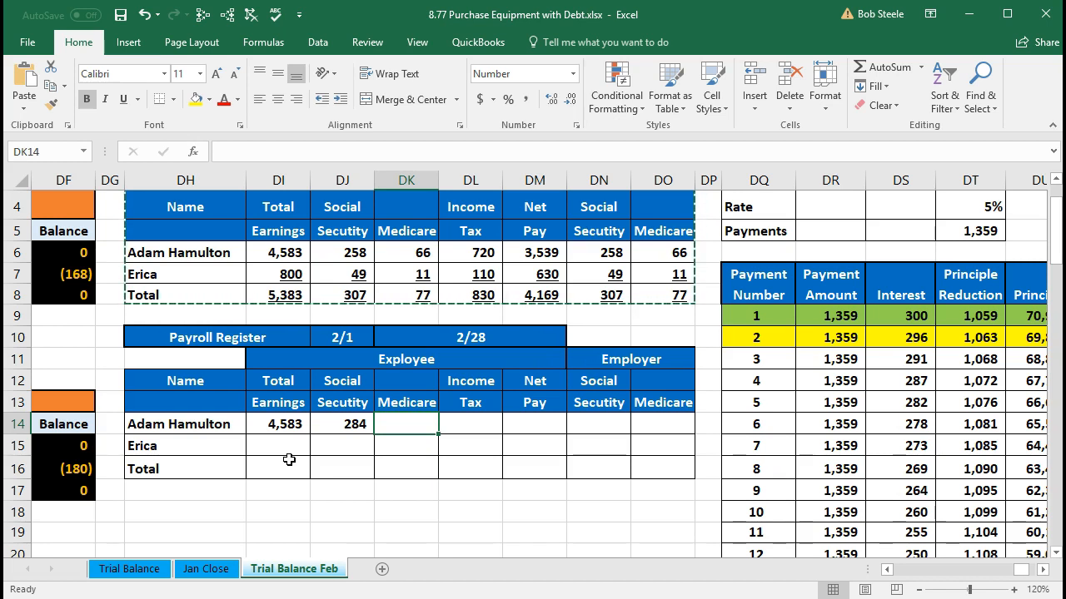
type("=")
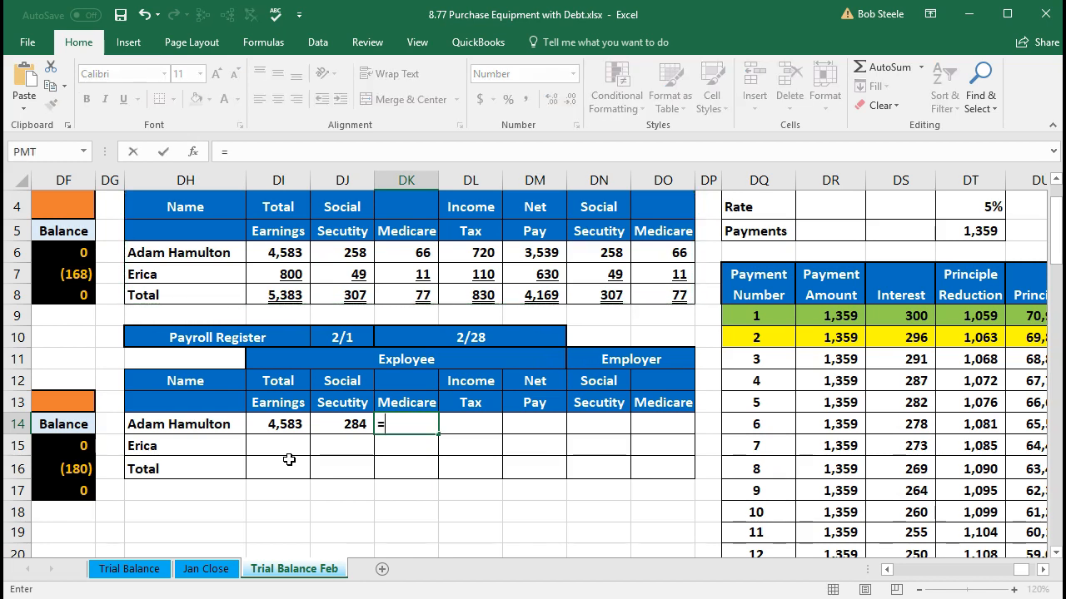
left_click(283, 424)
type("*.0145")
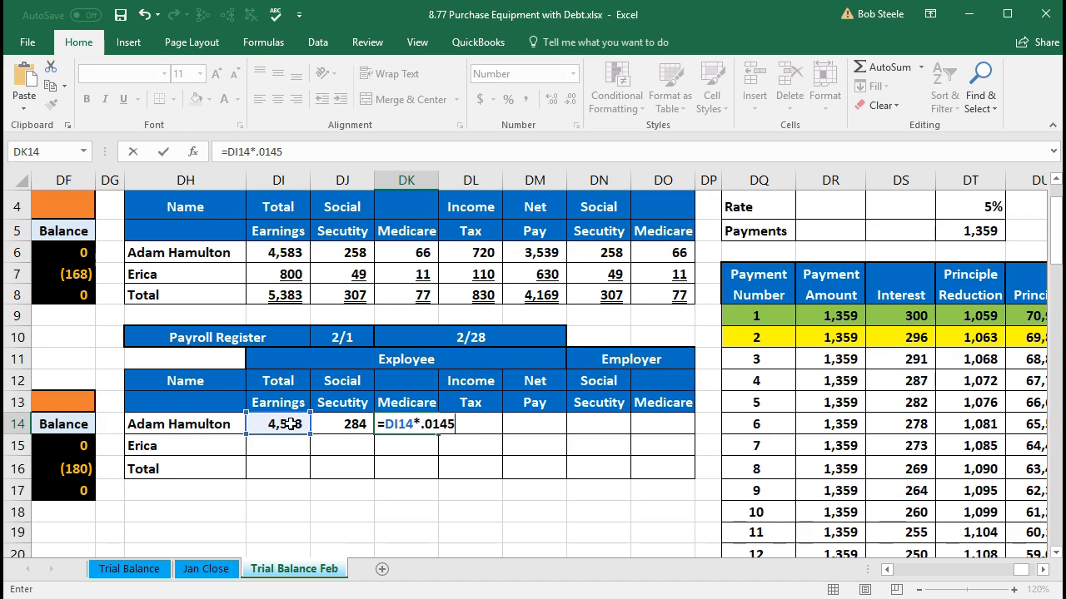
key("Return")
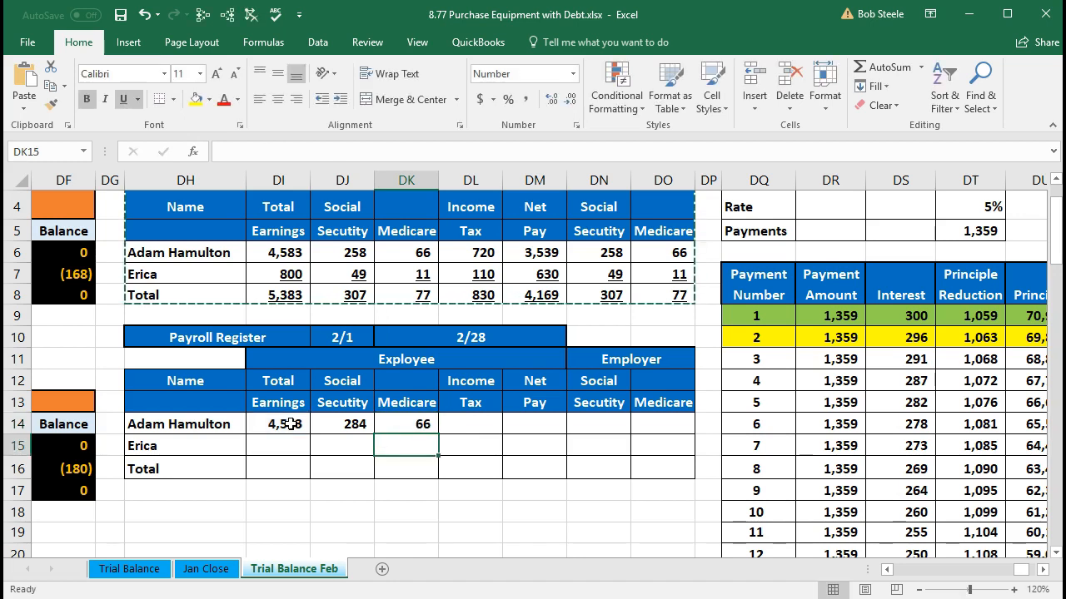
Step: Enter 720 as the first employee's income tax in DL14, then select the total earnings in DI14
key("Right")
key("Up")
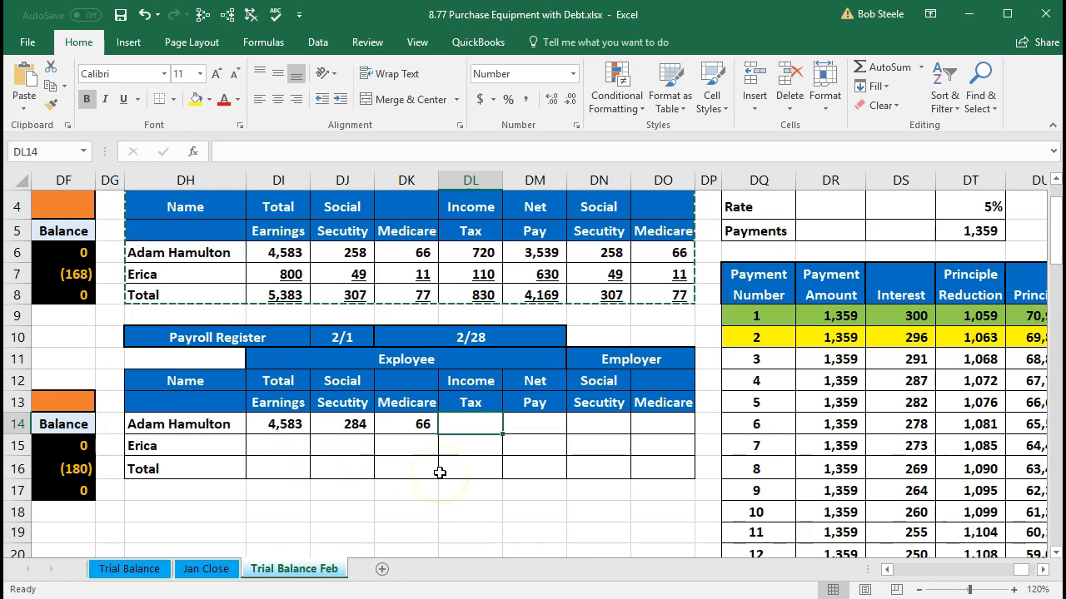
type("720")
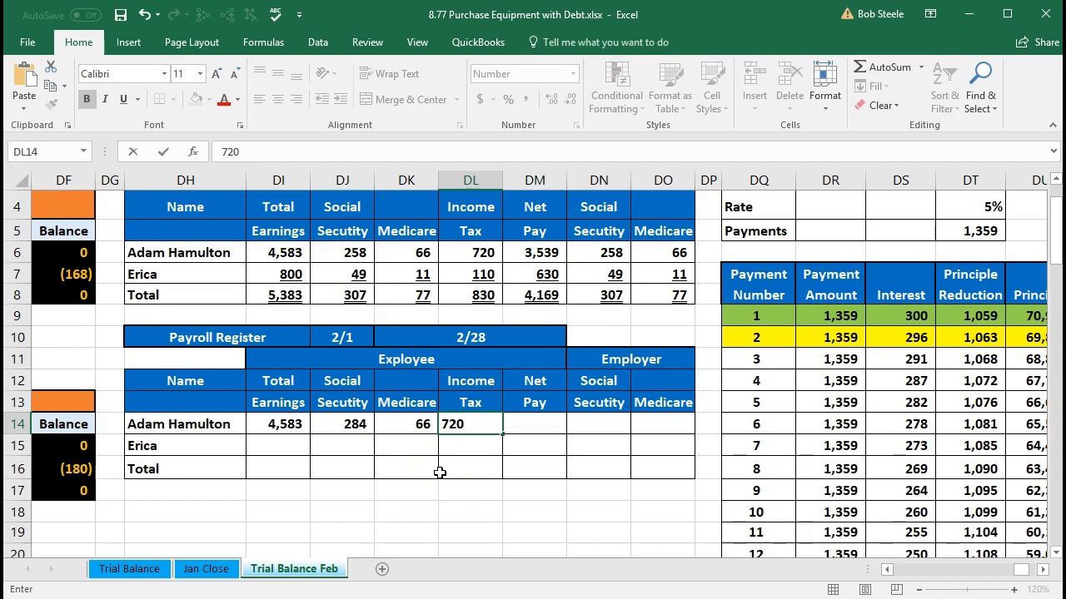
key("Tab")
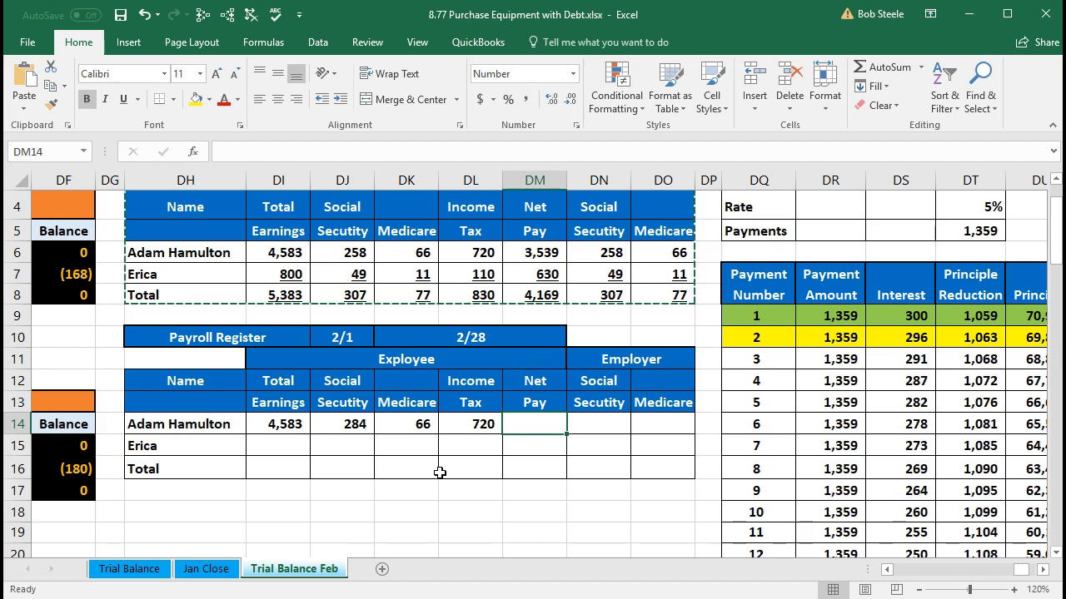
left_click(284, 426)
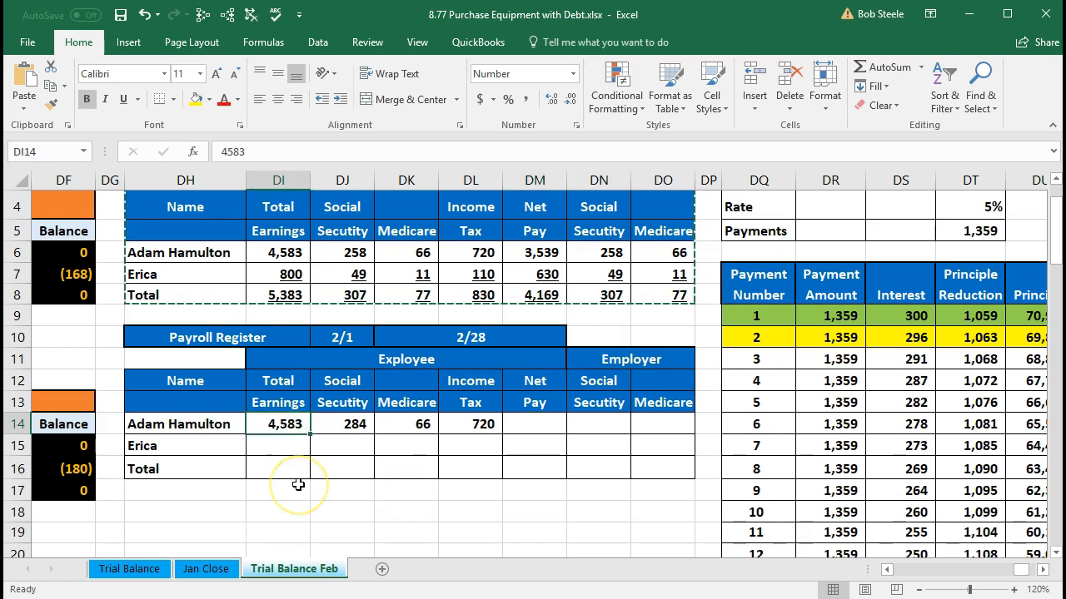
Step: Switch to Calculator and work out the first employee's net pay as 4583 - 284 - 66 - 720, then minimize it
left_click(333, 428)
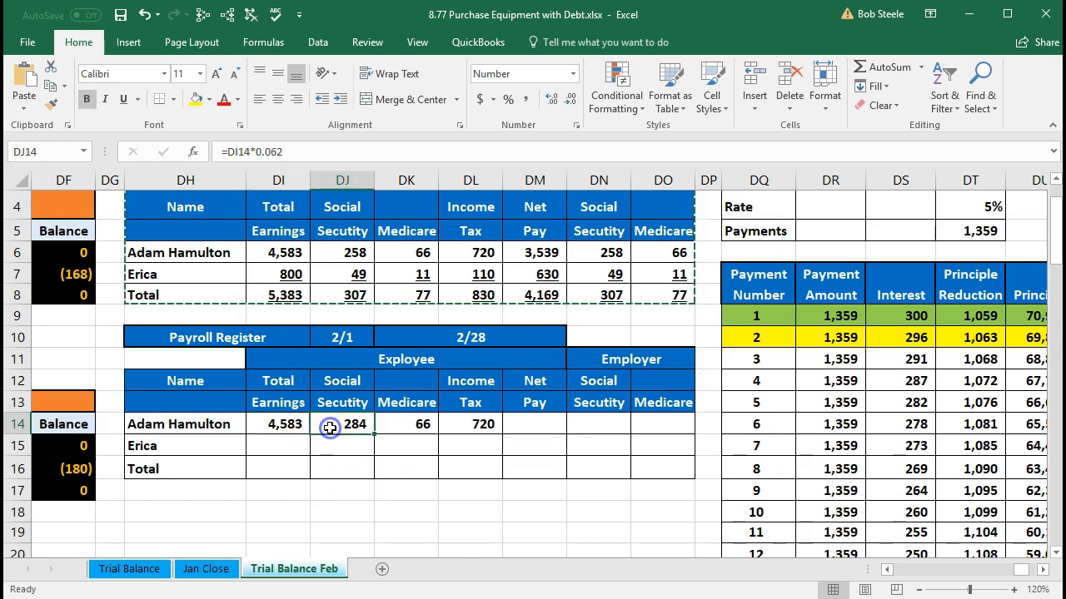
left_click(402, 425)
left_click(458, 425)
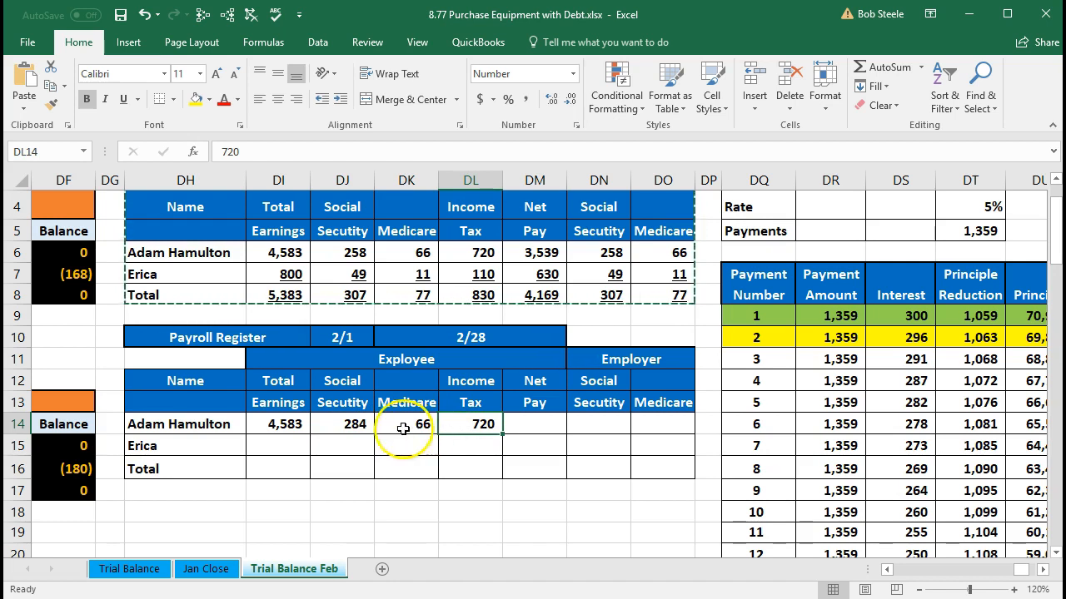
left_click(289, 424)
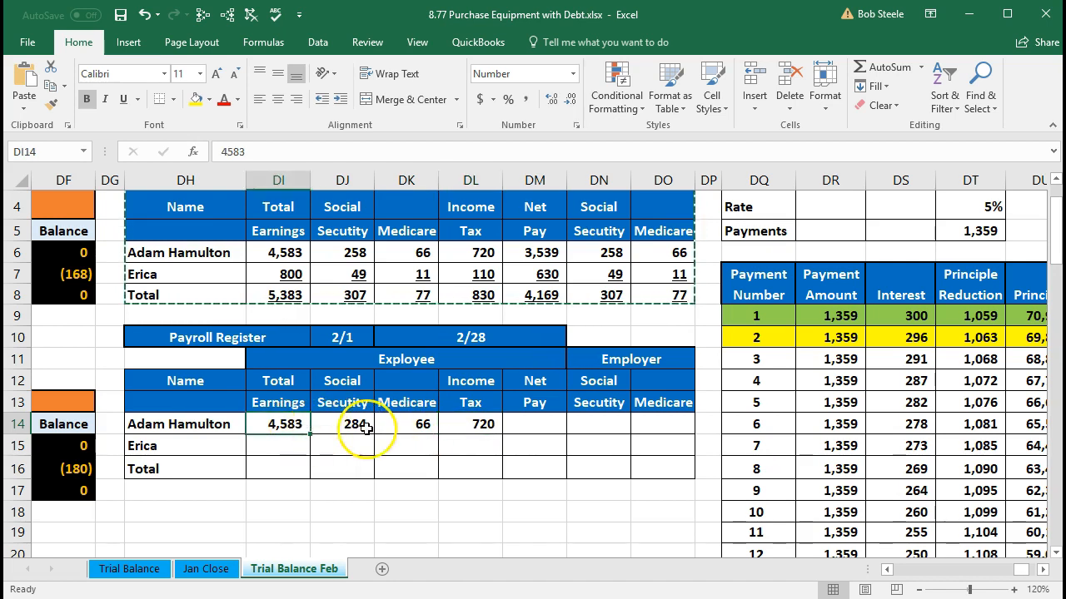
left_click(523, 426)
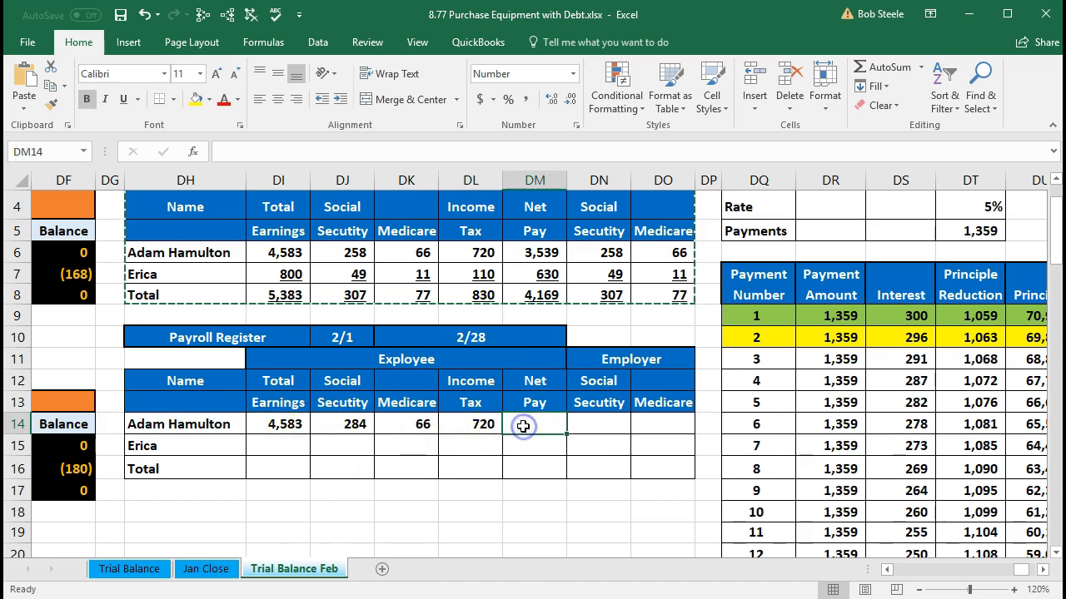
key("alt+Tab")
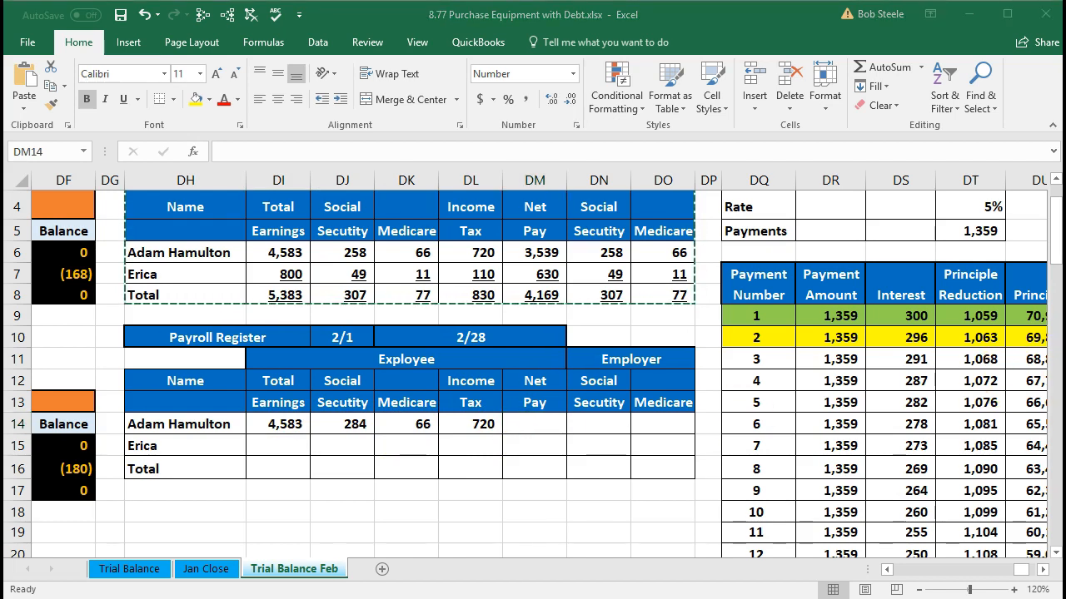
left_click_drag(907, 193, 785, 185)
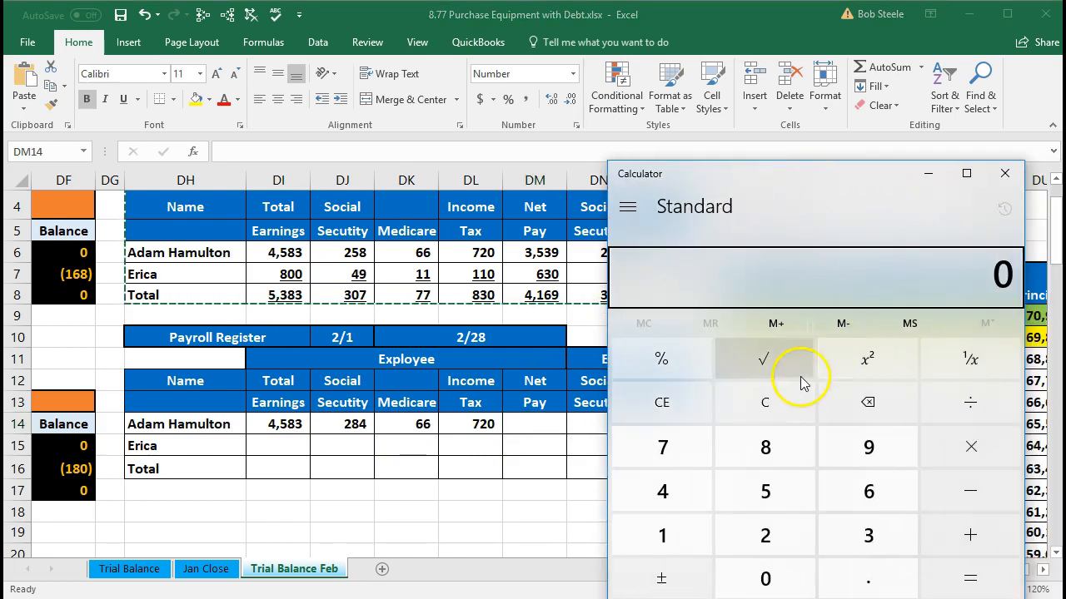
type("4")
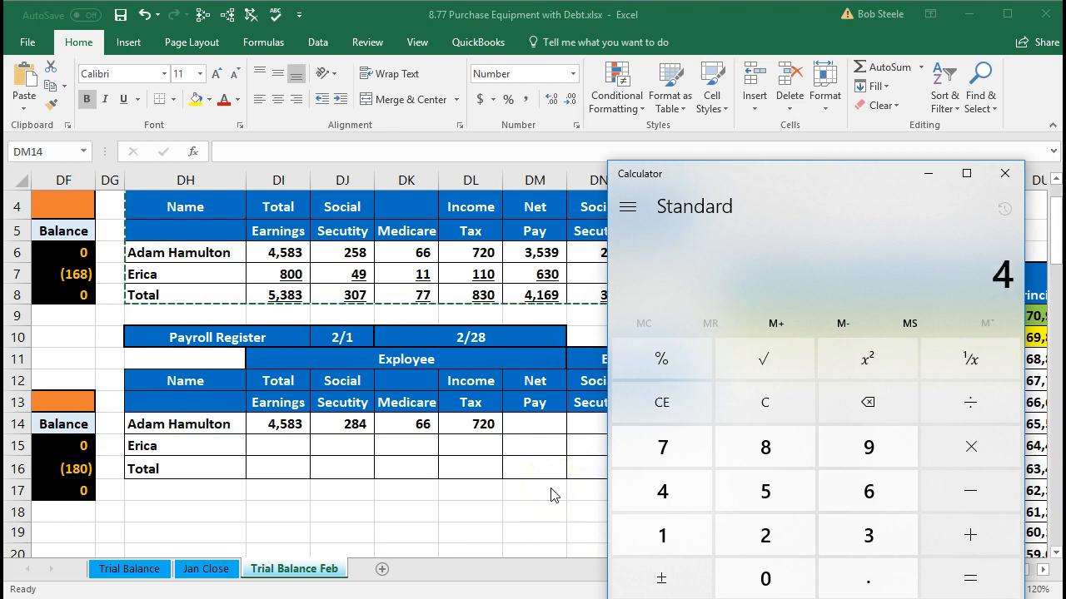
type("583-284-66-")
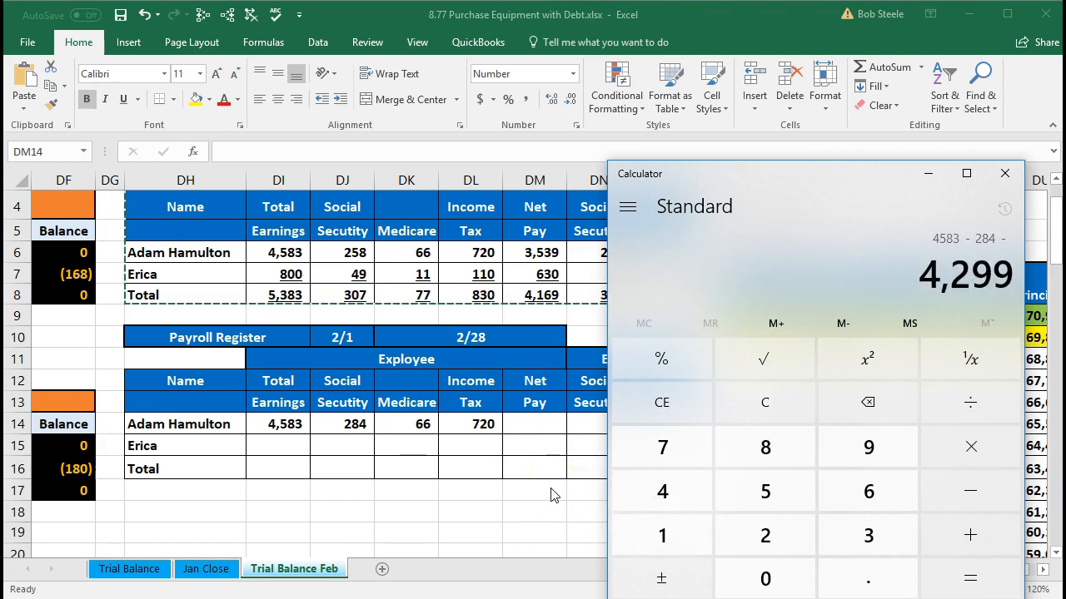
type("720")
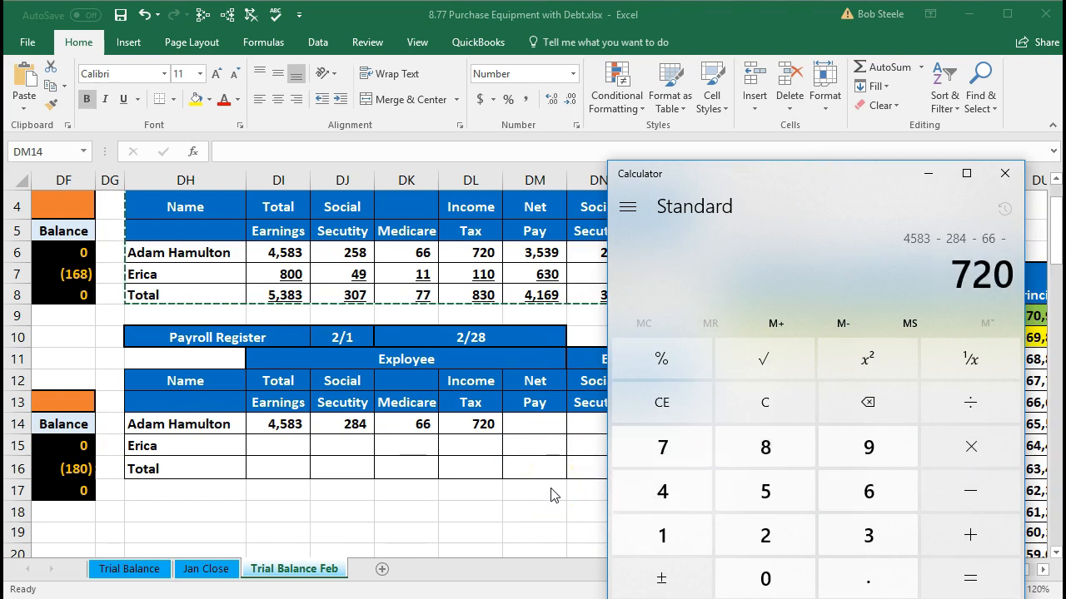
key("Return")
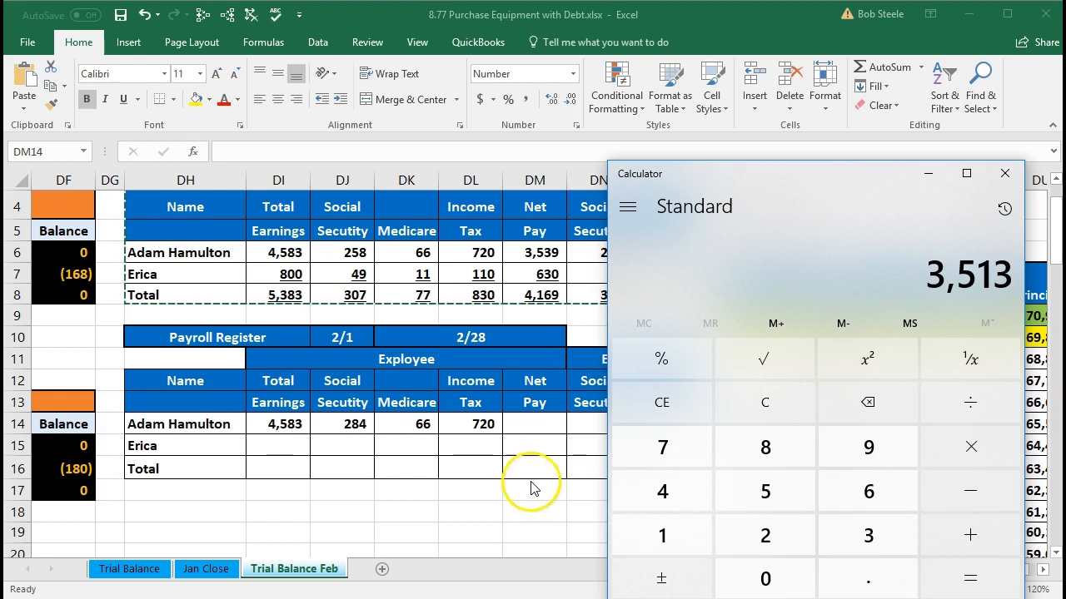
left_click(926, 174)
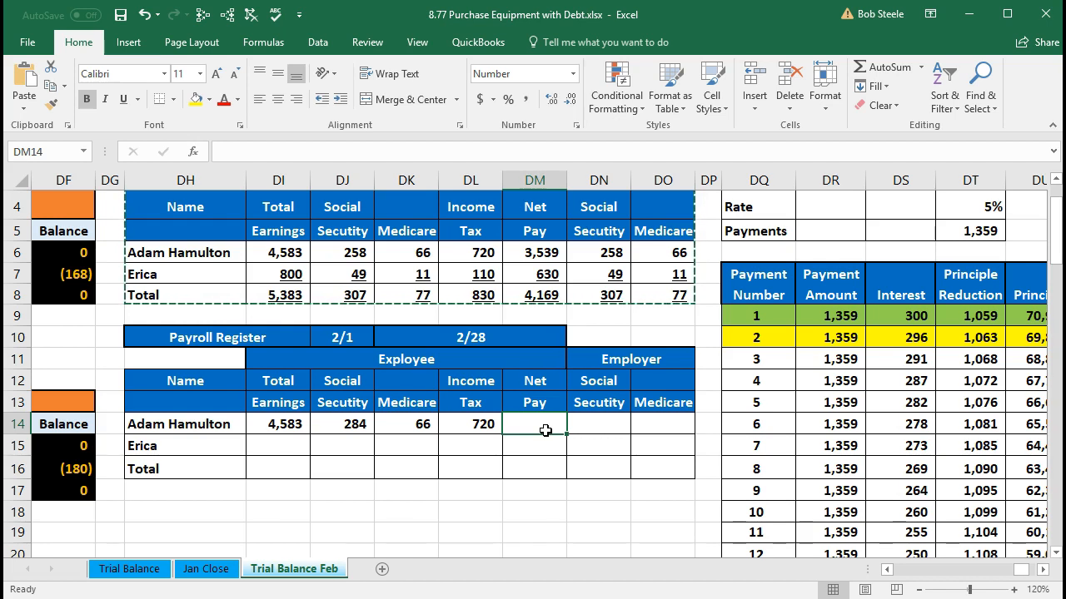
Step: Calculate the first employee's net pay in DM14 with the formula =DI14-DJ14-DK14-DL14
type("=")
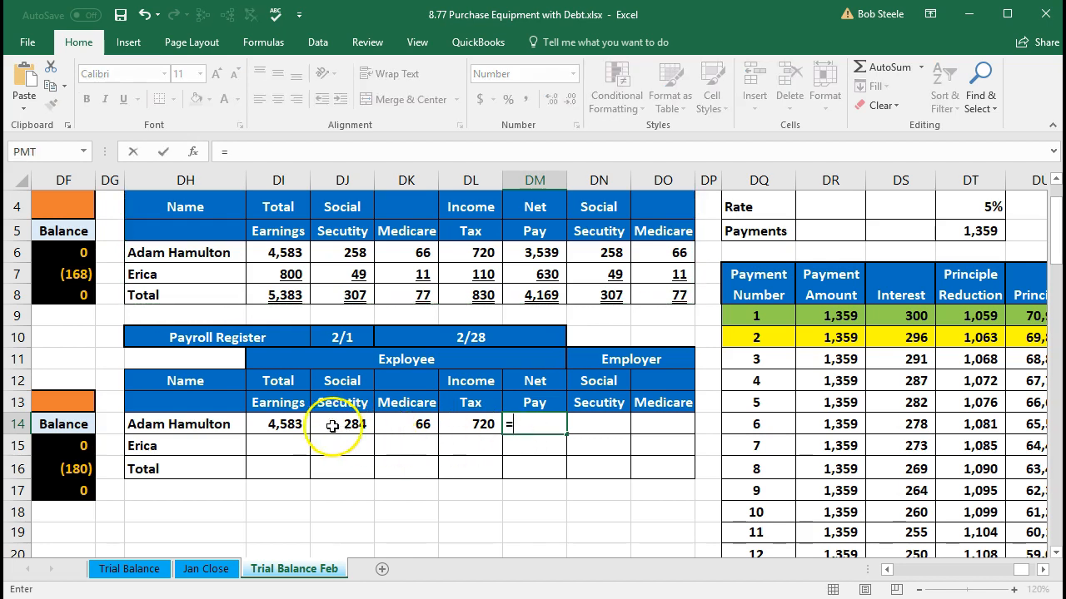
left_click(287, 427)
type("-")
left_click(332, 425)
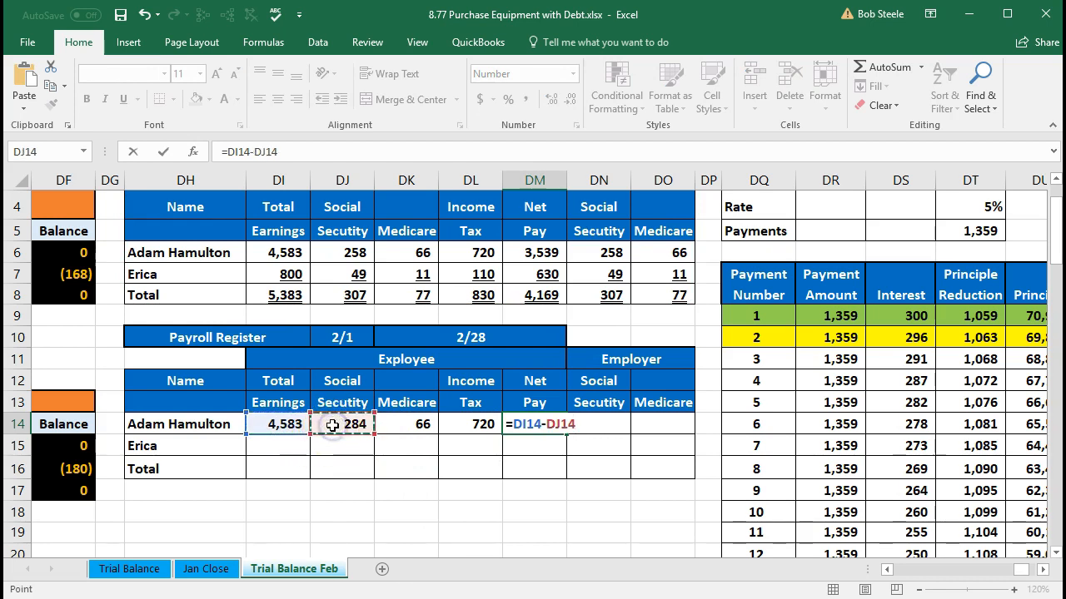
type("-")
left_click(413, 425)
type("-")
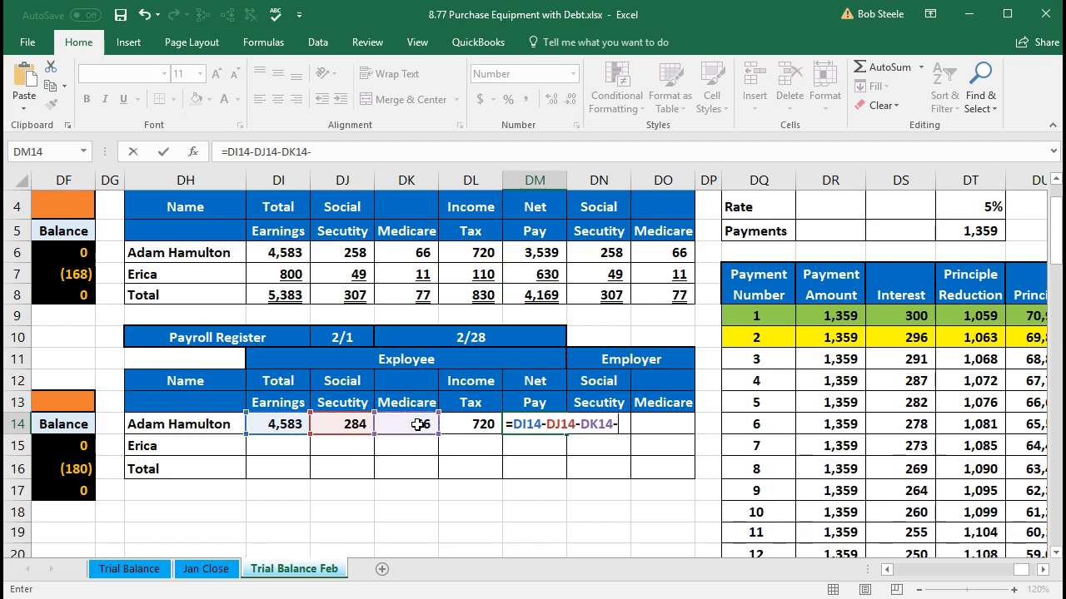
left_click(464, 426)
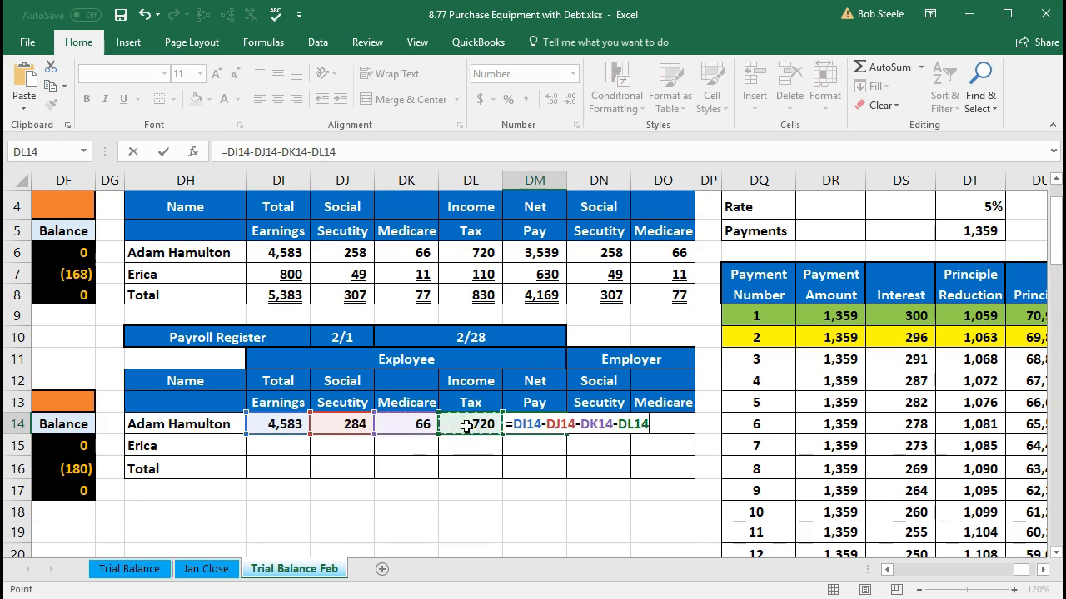
key("Return")
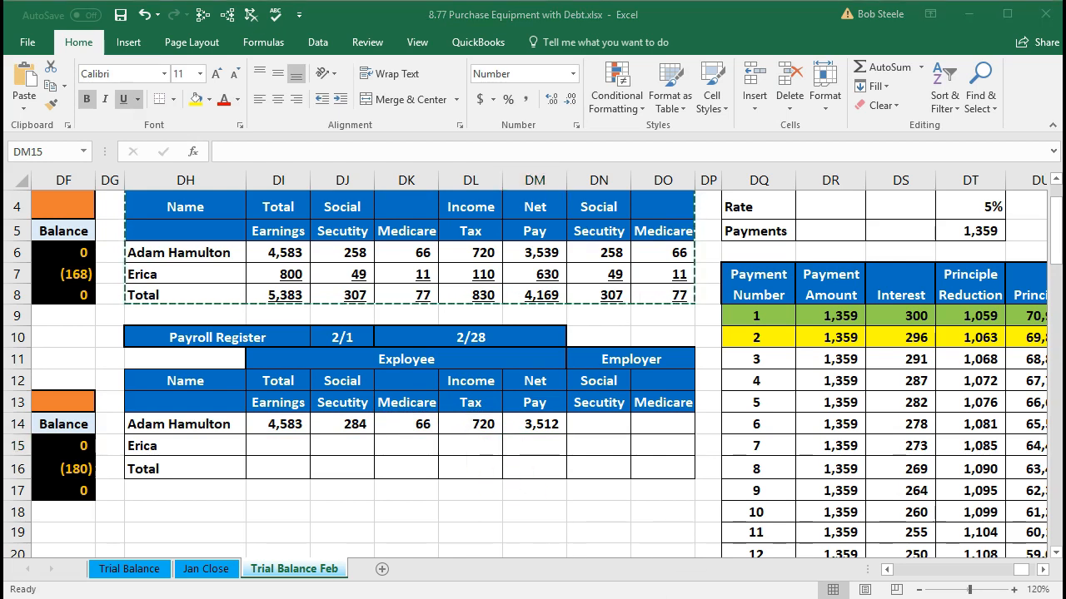
Step: Compare the first employee's net pay with the Calculator result and inspect the cell references in the DM14 formula
left_click(842, 591)
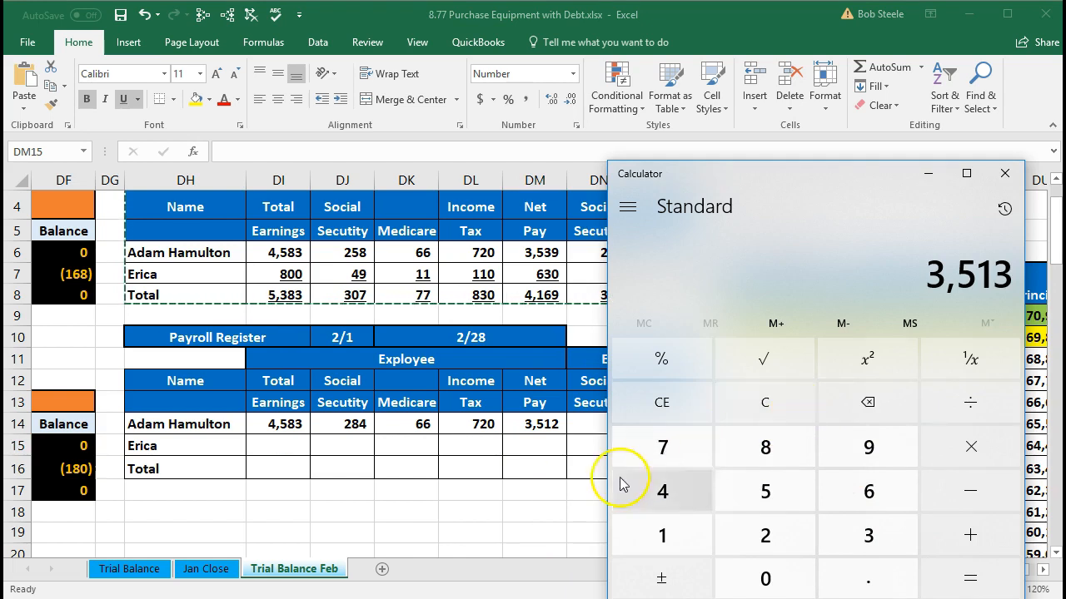
key("alt+Tab")
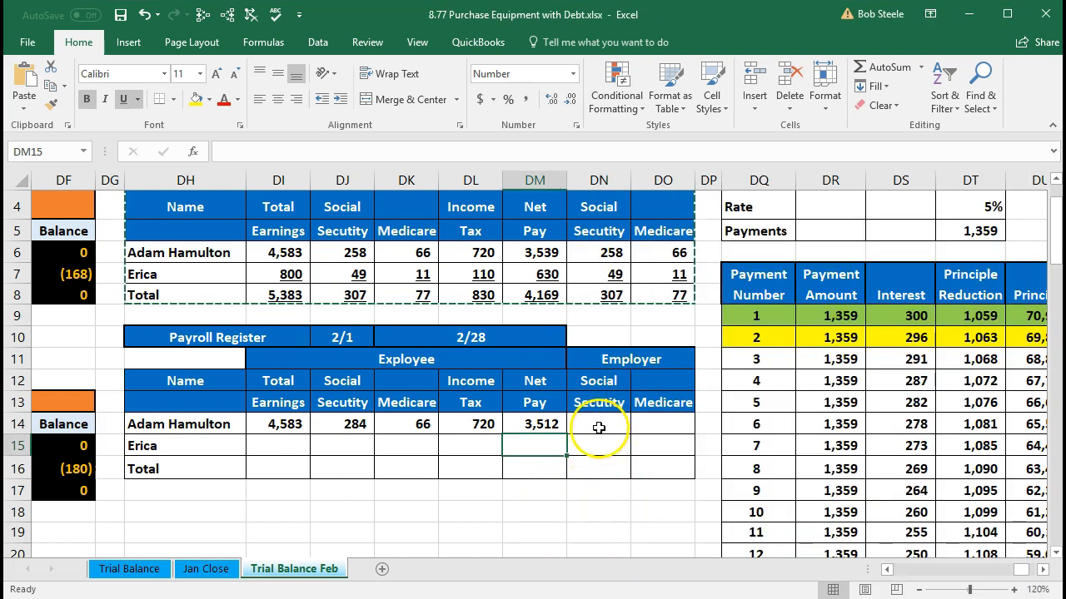
left_click(544, 427)
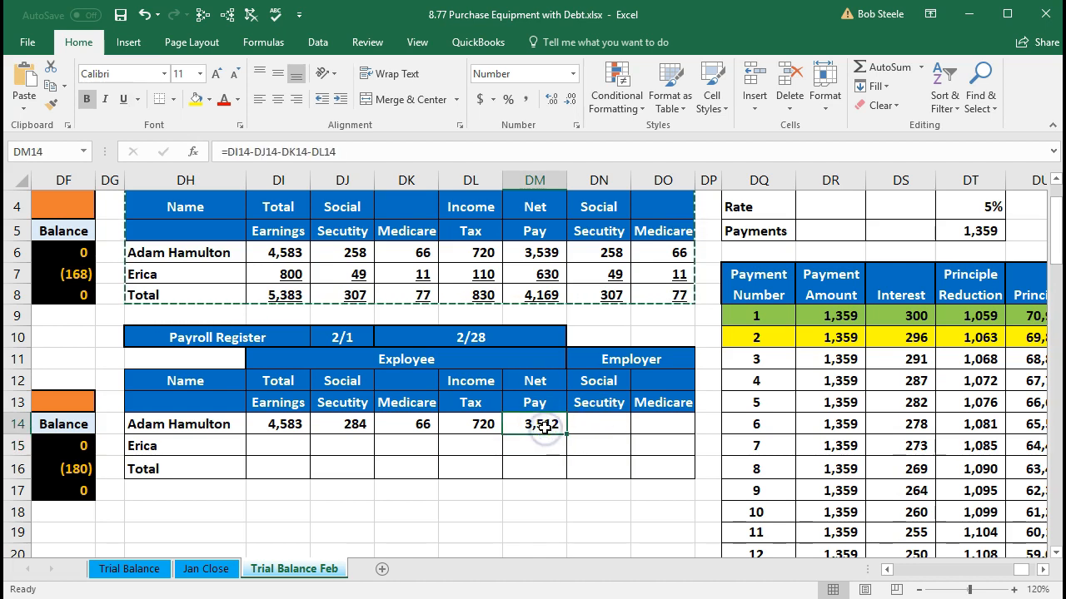
double_click(544, 427)
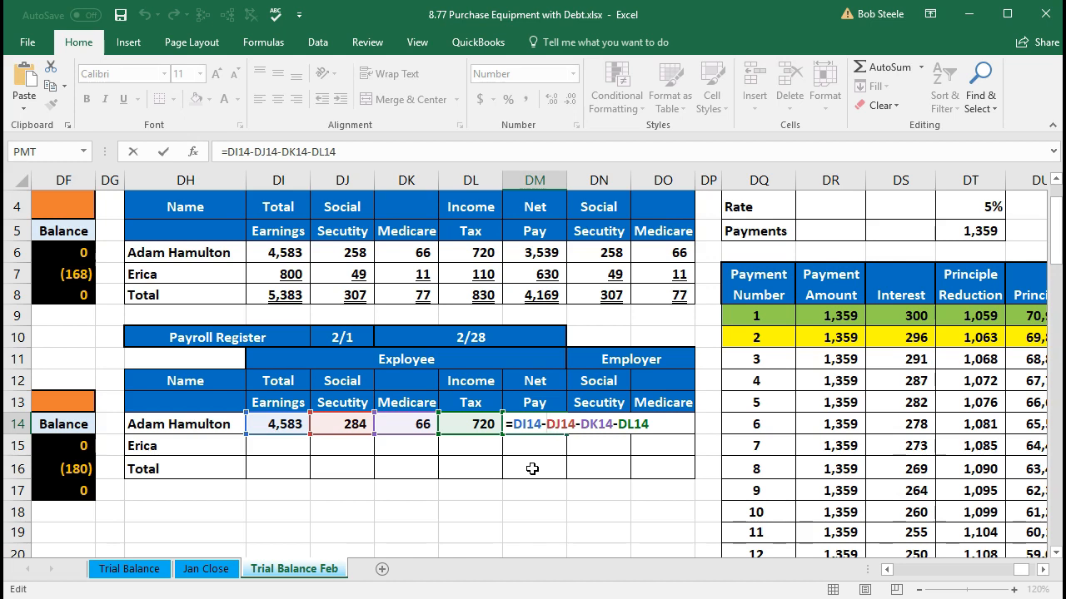
key("Return")
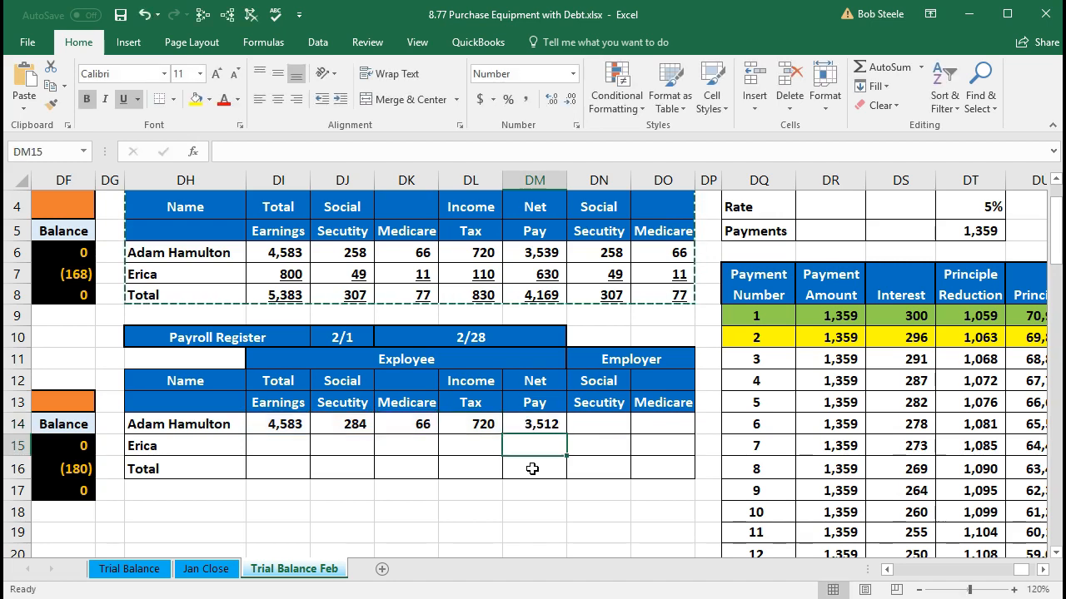
Step: Set the first employee's employer Social Security in DN14 equal to the employee amount with =DJ14
key("Right")
key("Up")
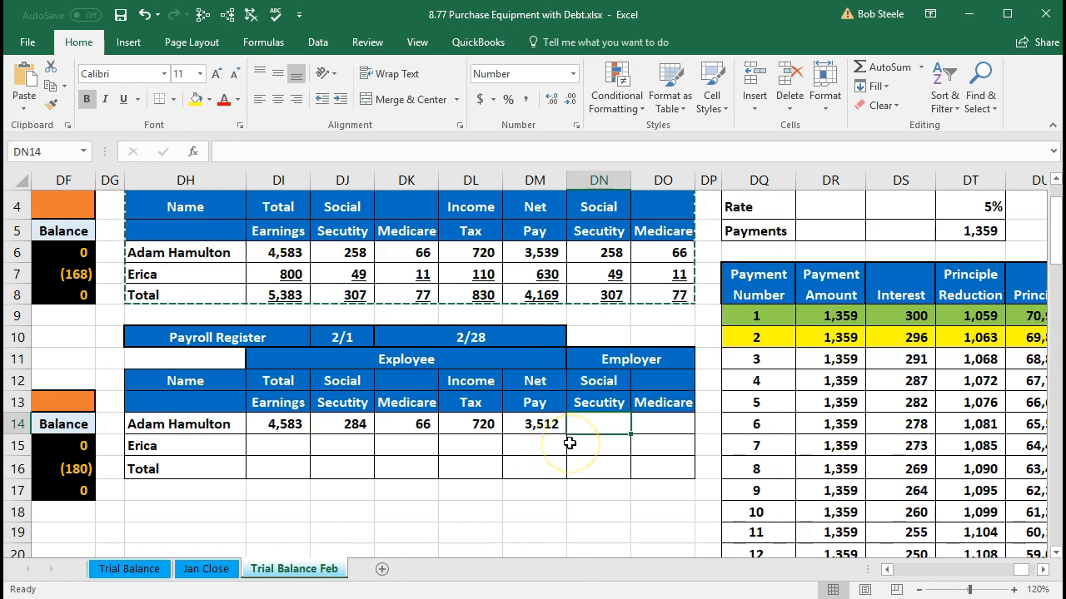
left_click_drag(354, 424, 383, 427)
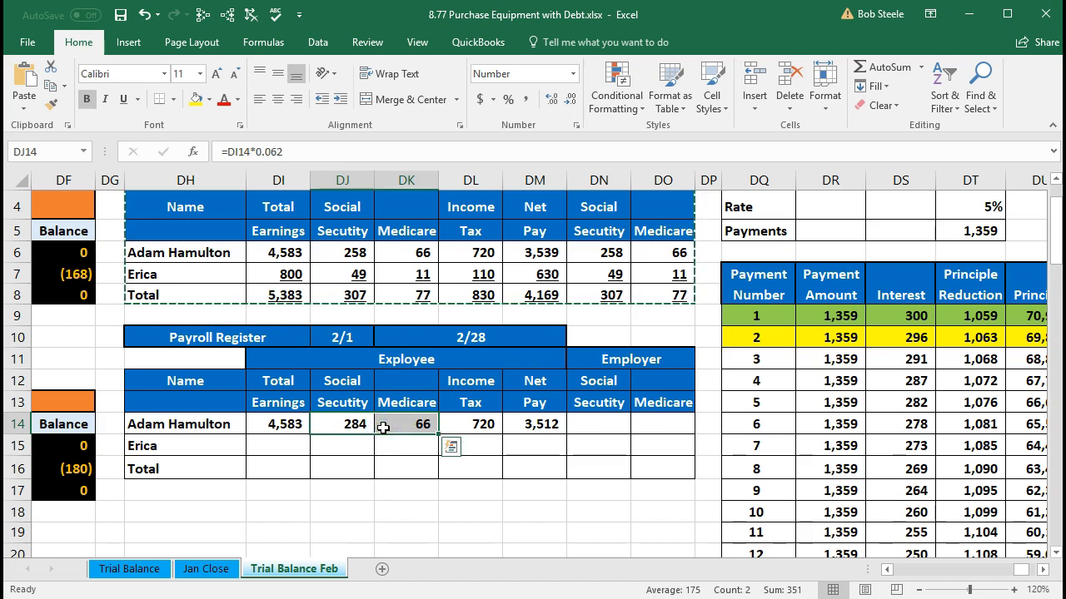
left_click(610, 421)
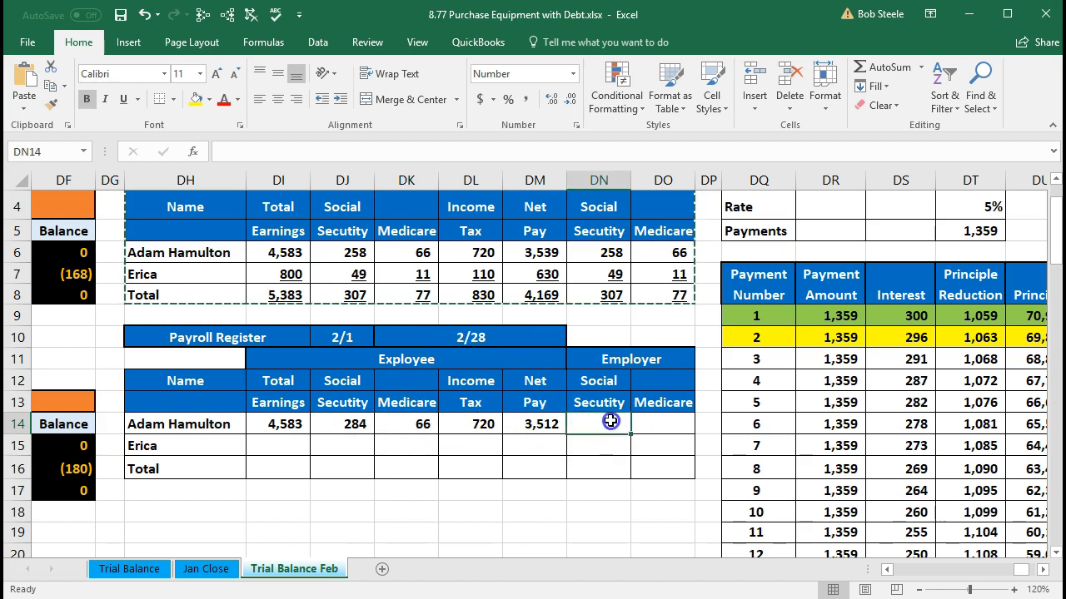
type("=")
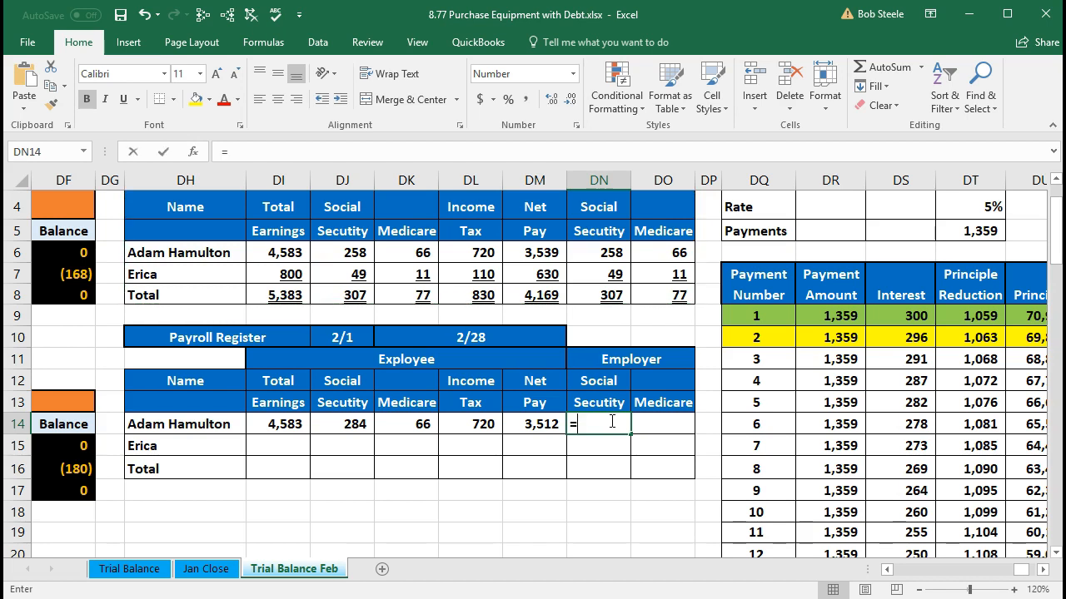
key("Left")
key("Left")
key("Left")
key("Left")
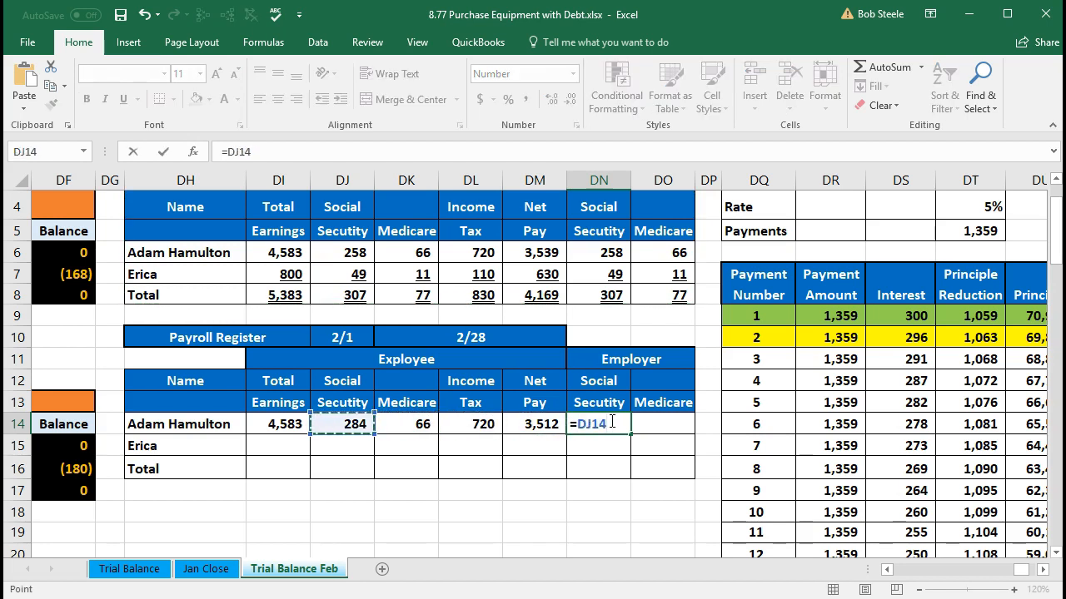
key("Tab")
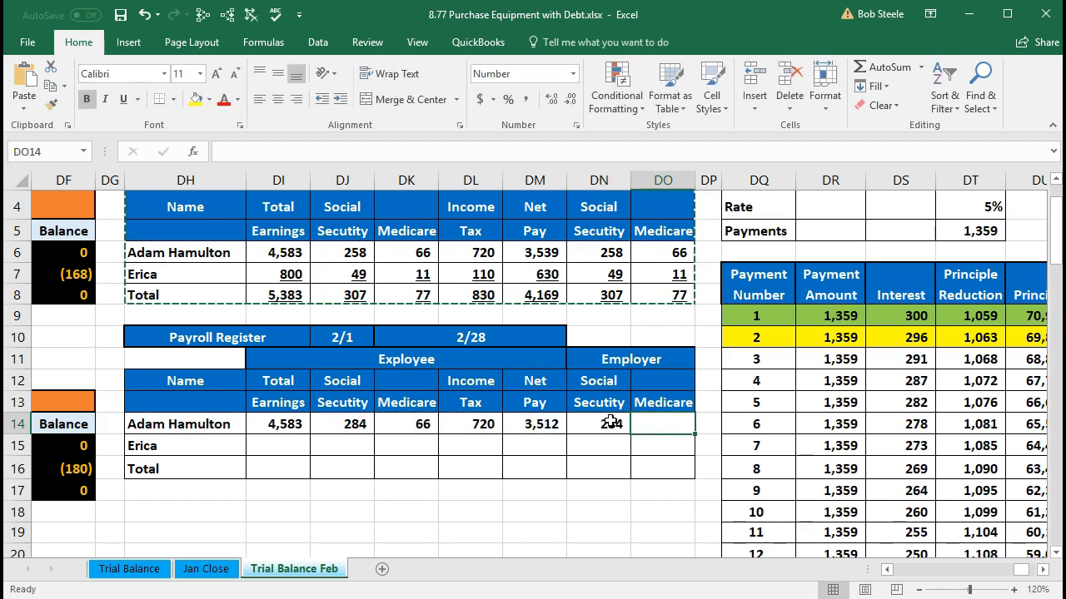
Step: Set the first employee's employer Medicare in DO14 with =DK14 and review both employer tax cells and the section headings
type("=")
key("Left")
key("Left")
key("Left")
key("Left")
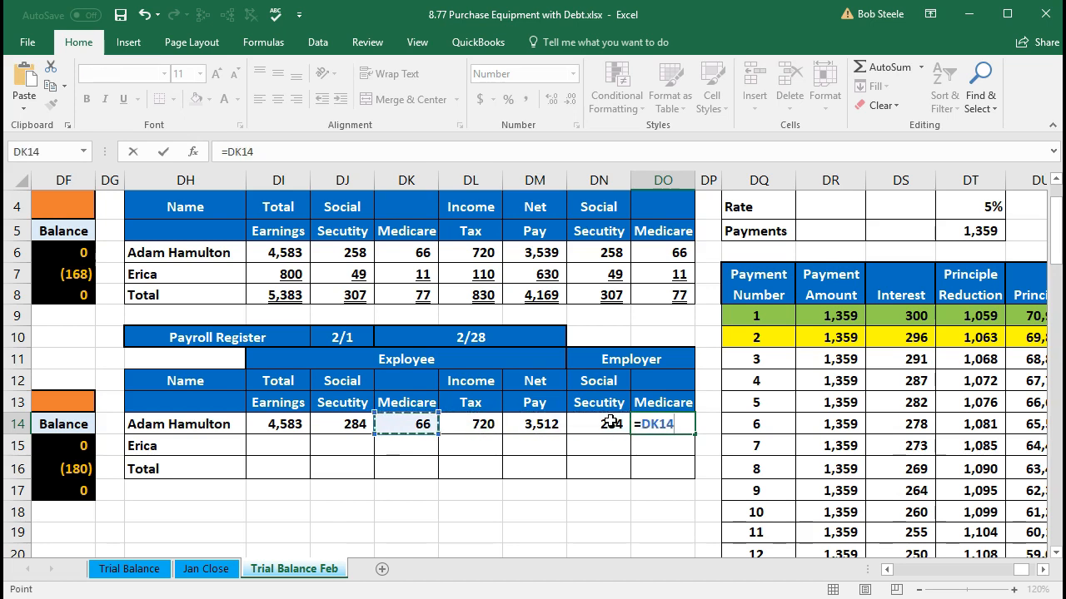
key("Return")
left_click(611, 428)
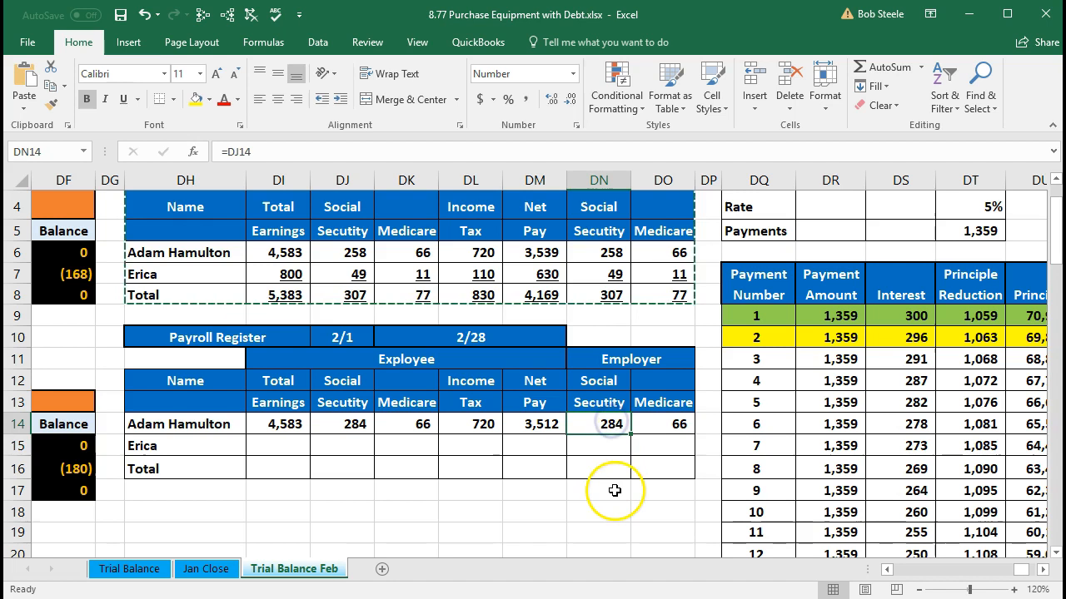
left_click(663, 431)
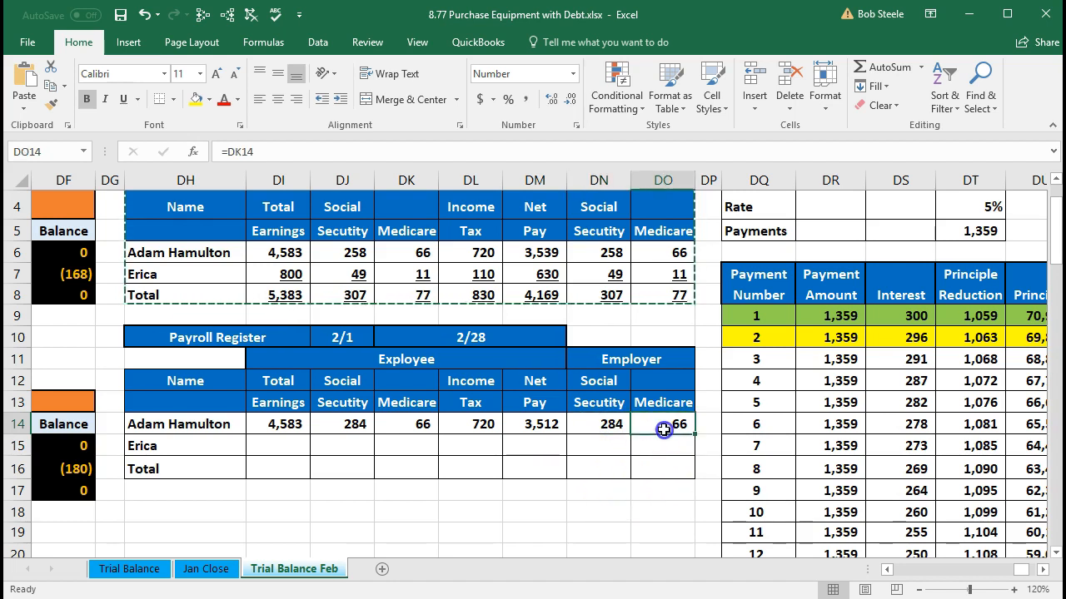
left_click(620, 359)
left_click_drag(310, 362, 556, 359)
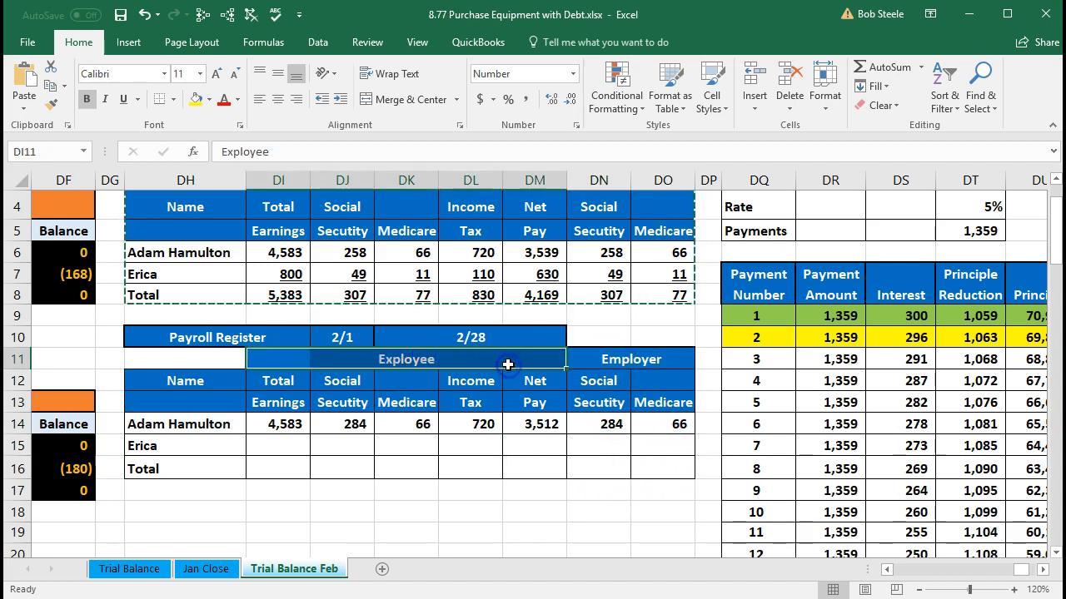
left_click(593, 426)
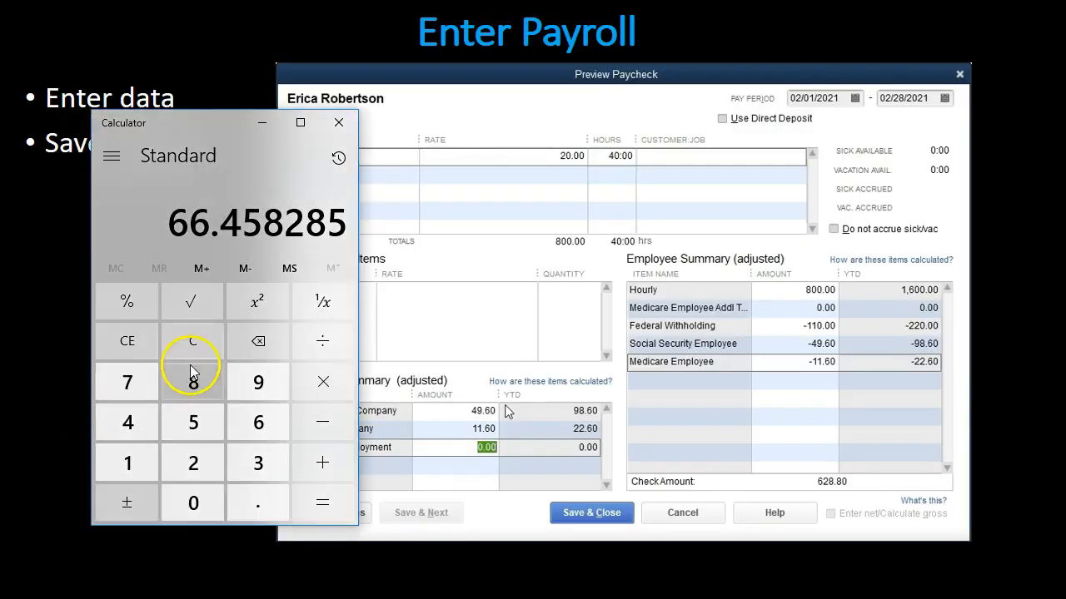
Step: Clear Calculator, move it clear of the employee summary amounts and compute the second employee's Social Security as 800 × .062
left_click(192, 342)
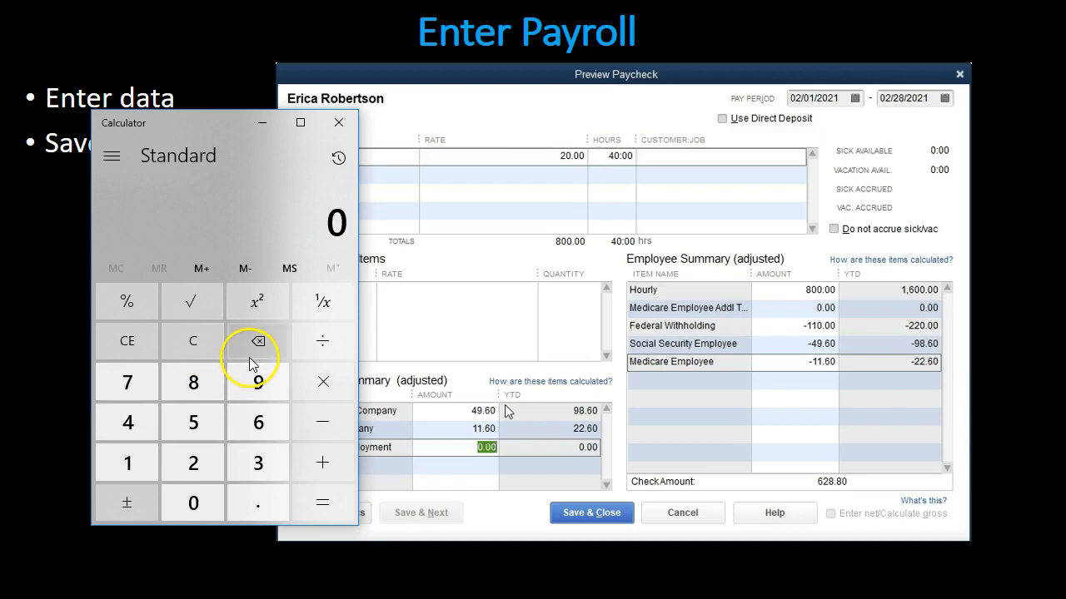
left_click_drag(209, 131, 448, 168)
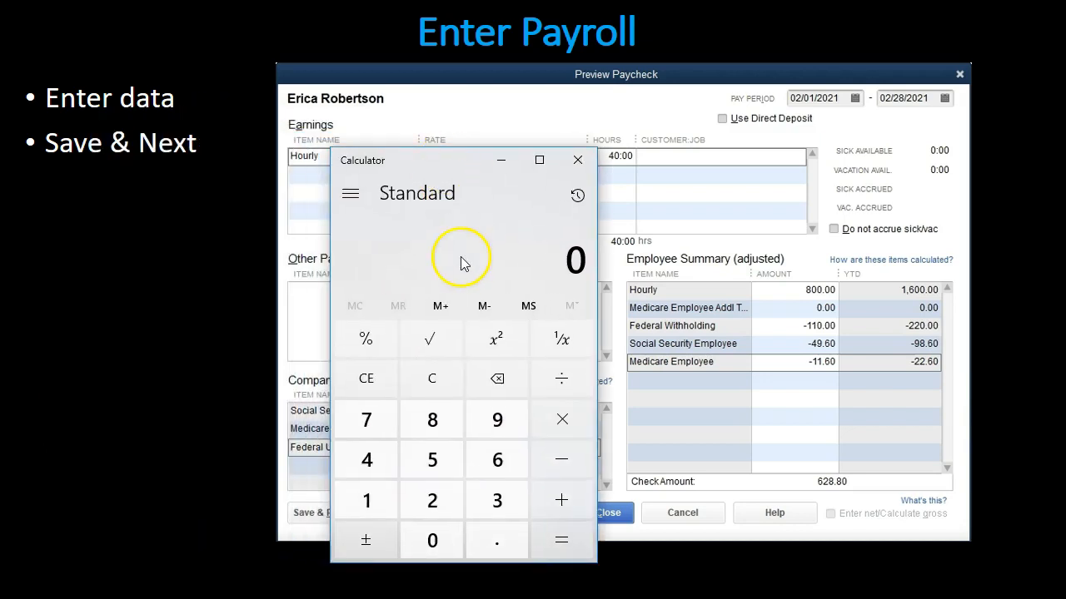
left_click(435, 416)
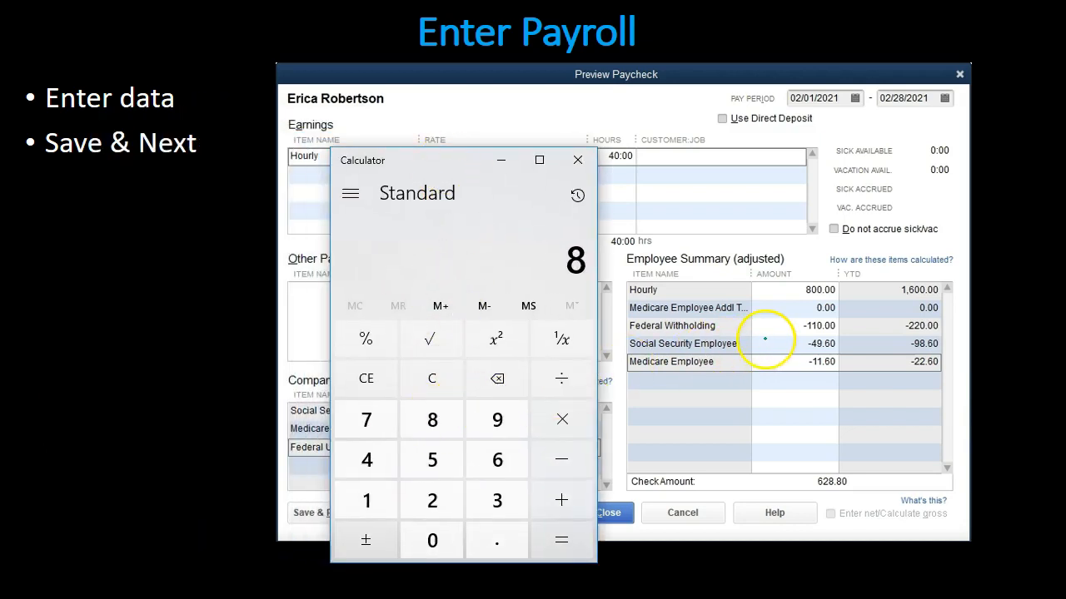
left_click(435, 380)
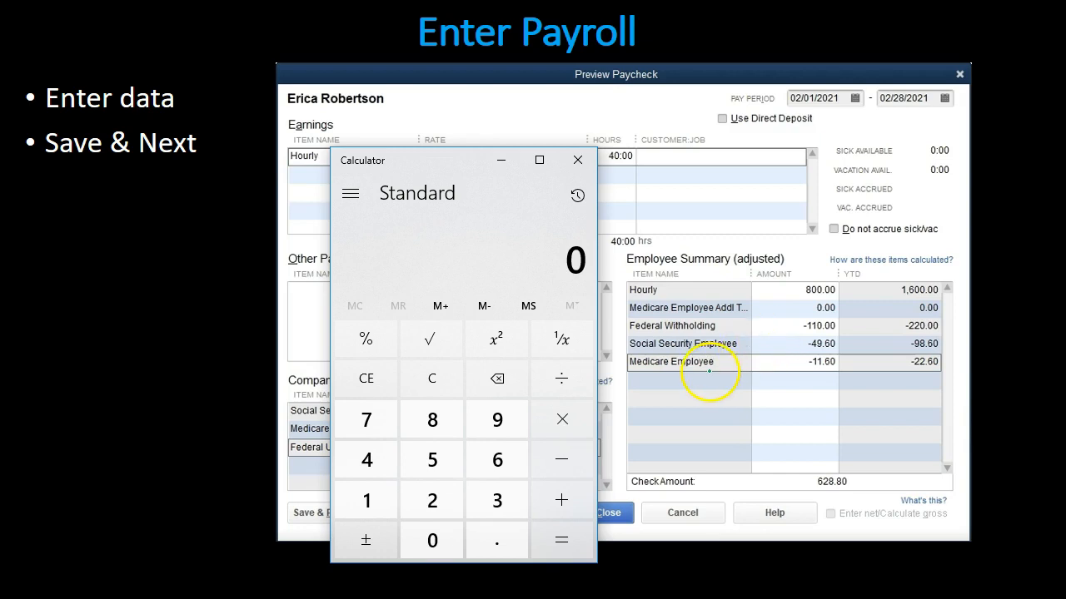
left_click(676, 376)
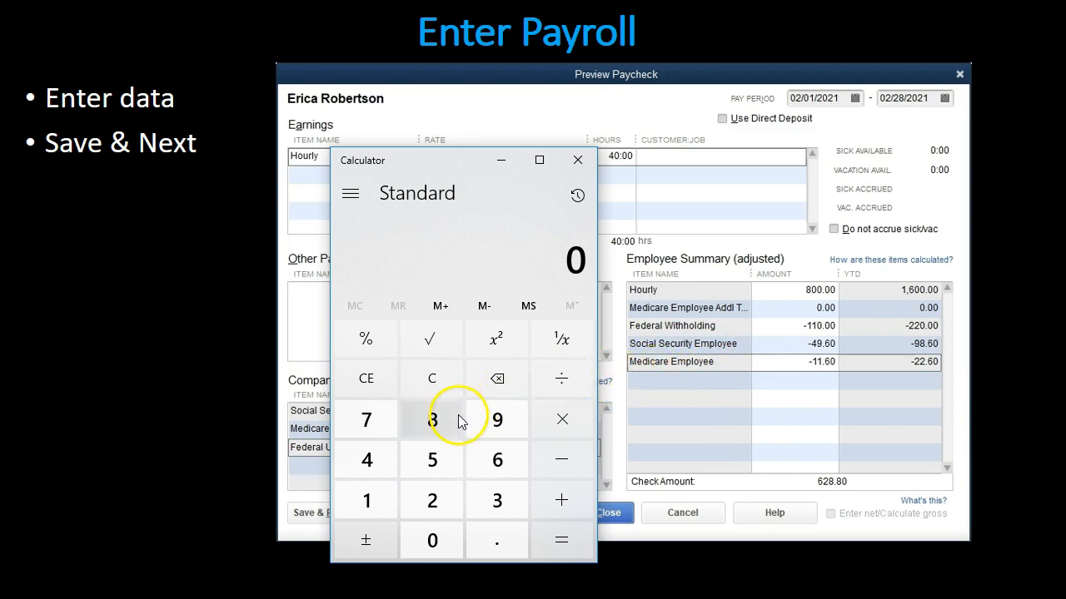
left_click(422, 382)
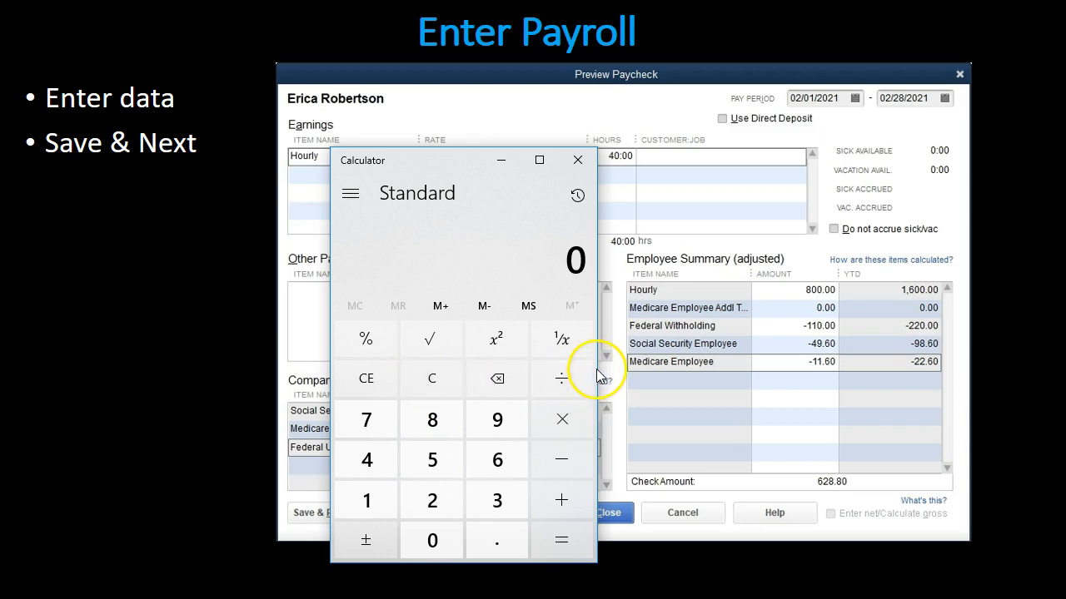
type("800")
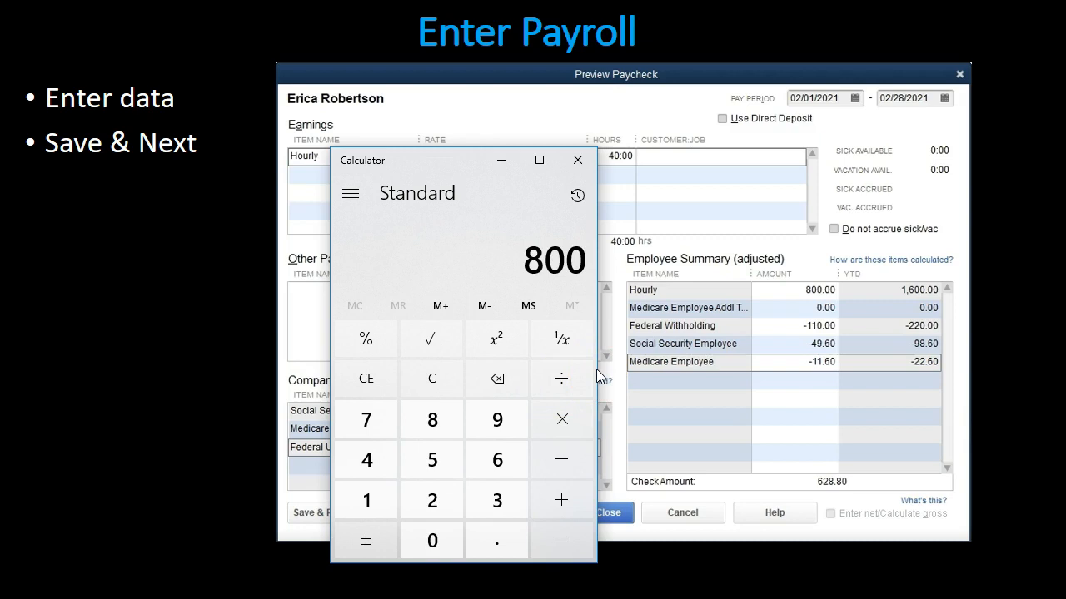
key("asterisk")
type(".062")
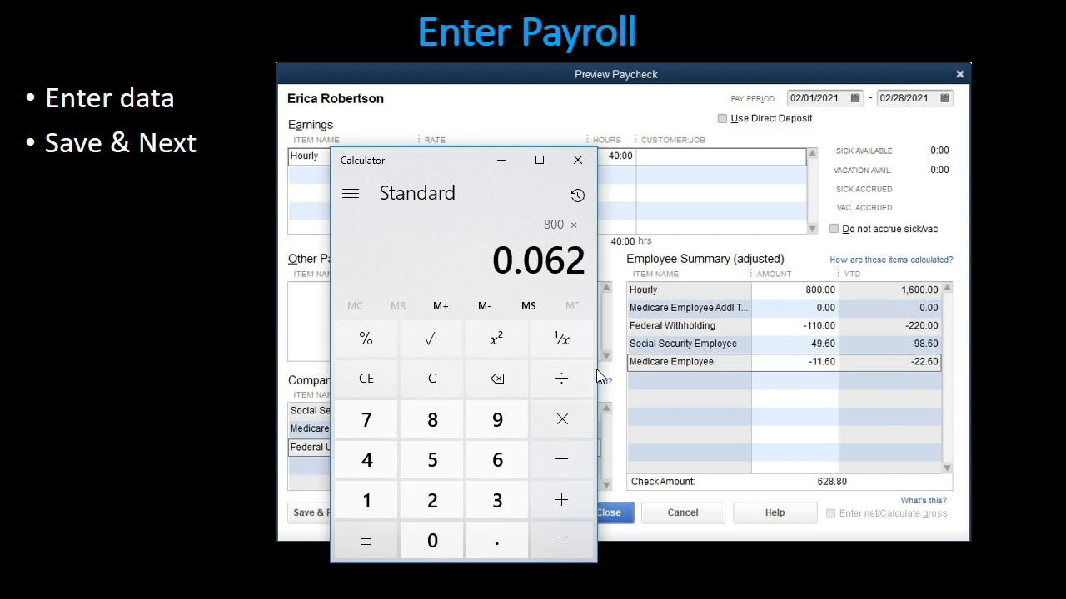
key("Return")
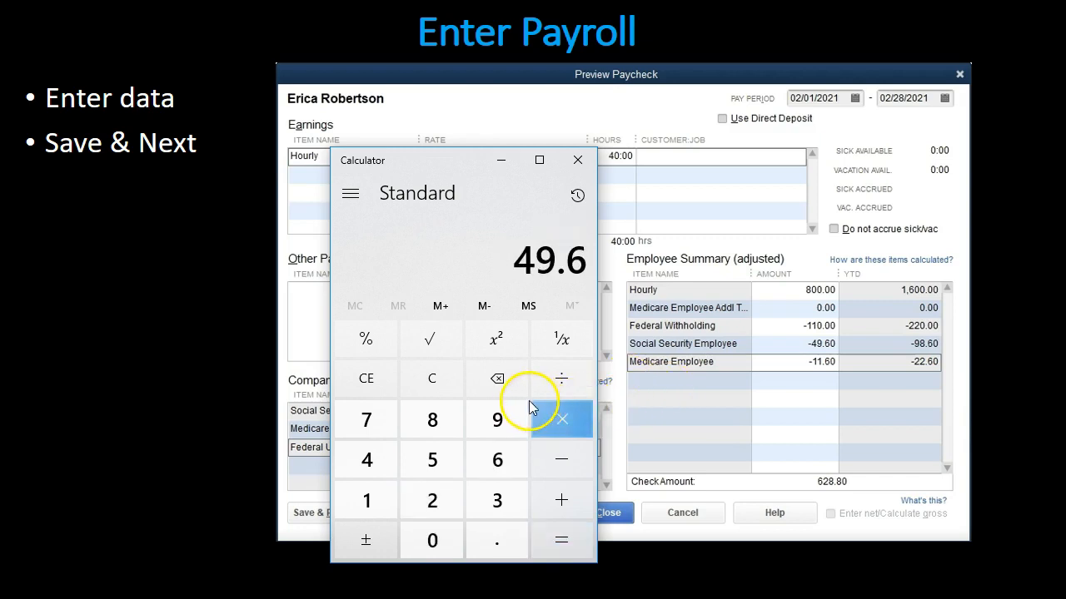
Step: Compute the second employee's Medicare in Calculator as 800 × .0145 and minimize Calculator
left_click(445, 384)
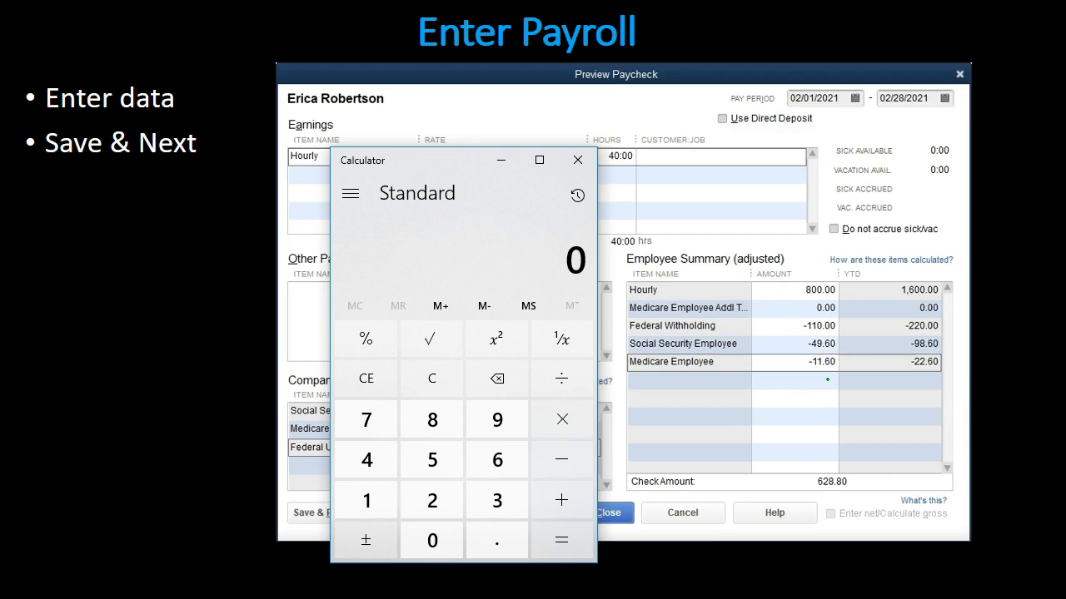
type("8")
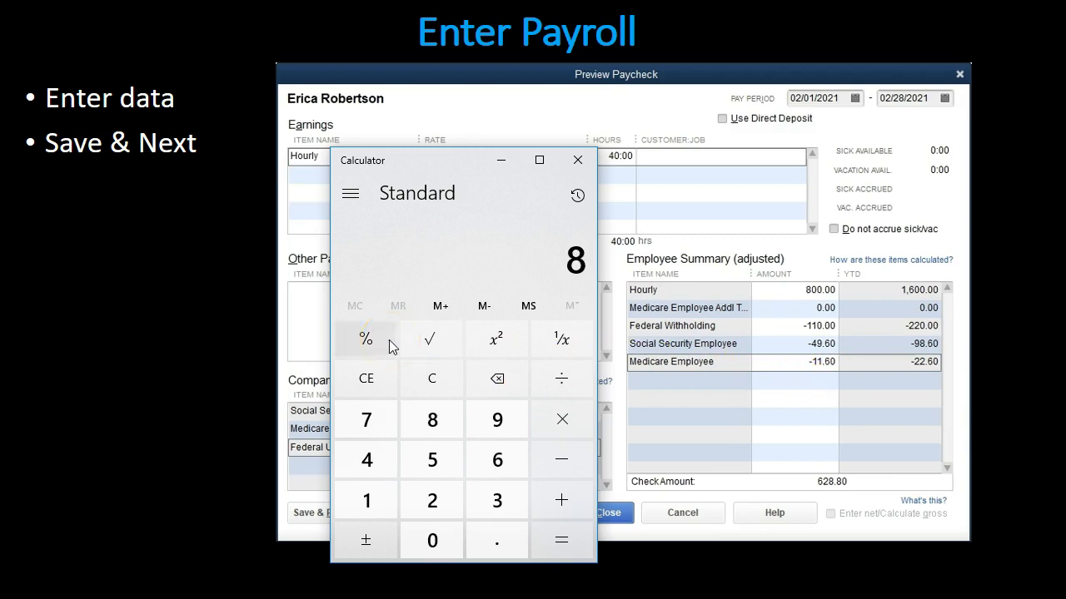
type("00*.0145")
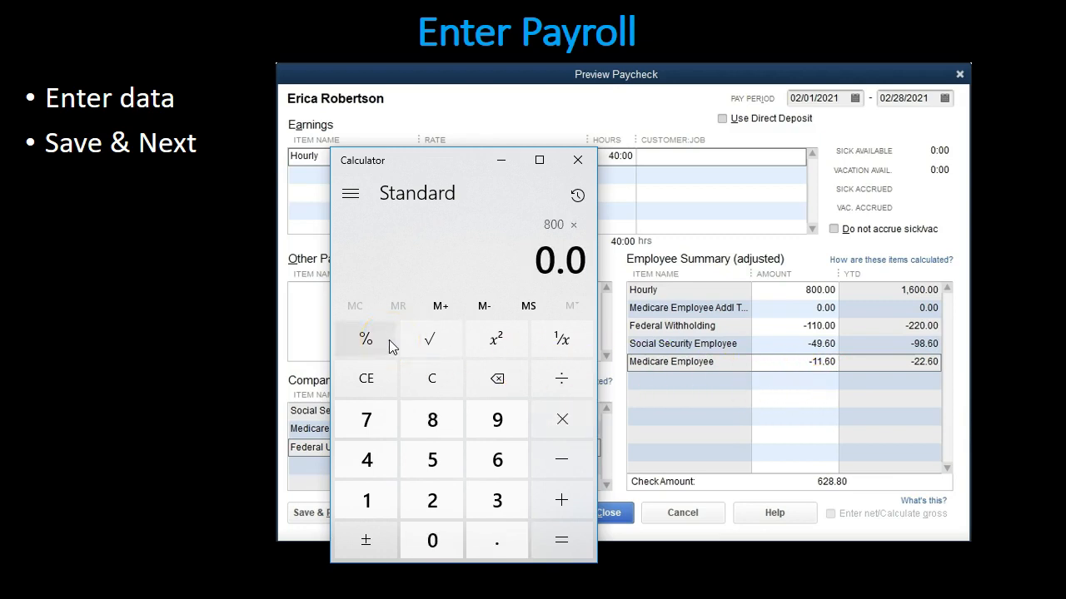
key("Return")
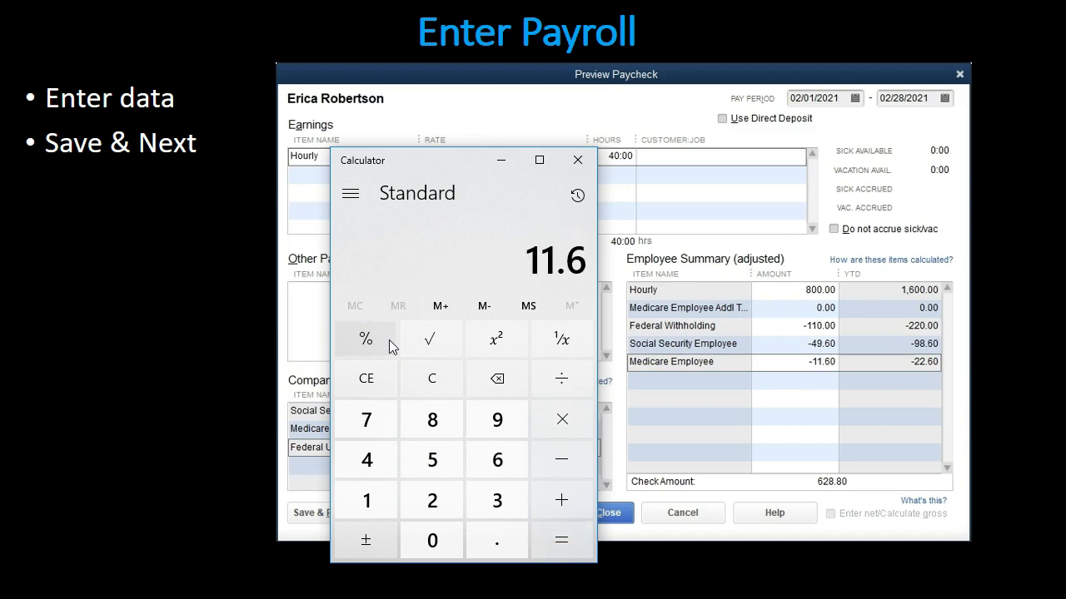
left_click(502, 161)
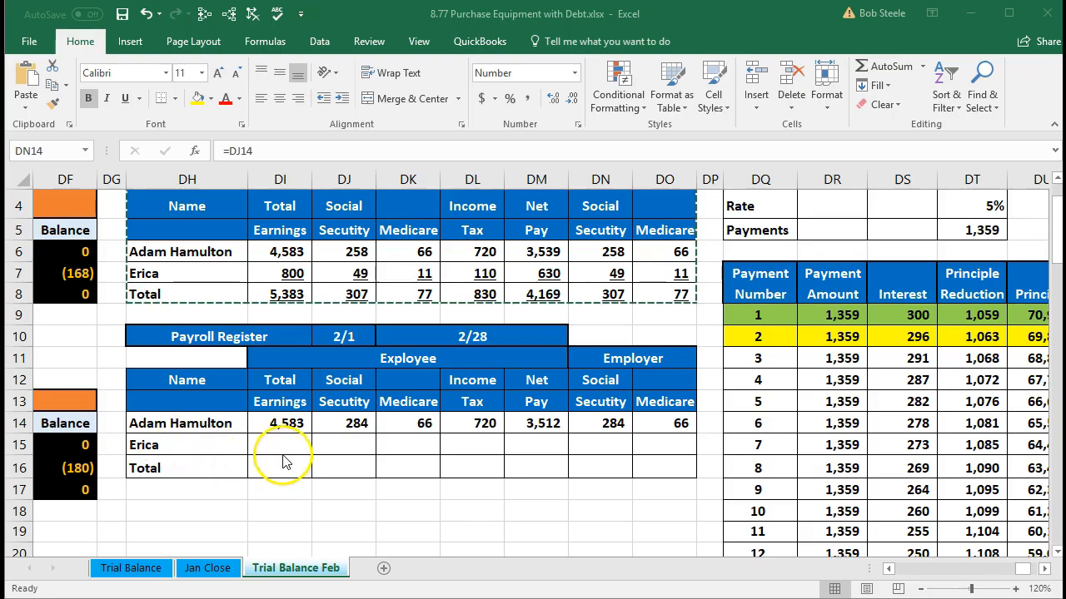
Step: Calculate the second employee's total earnings in DI15 with the formula =20*40
left_click(285, 448)
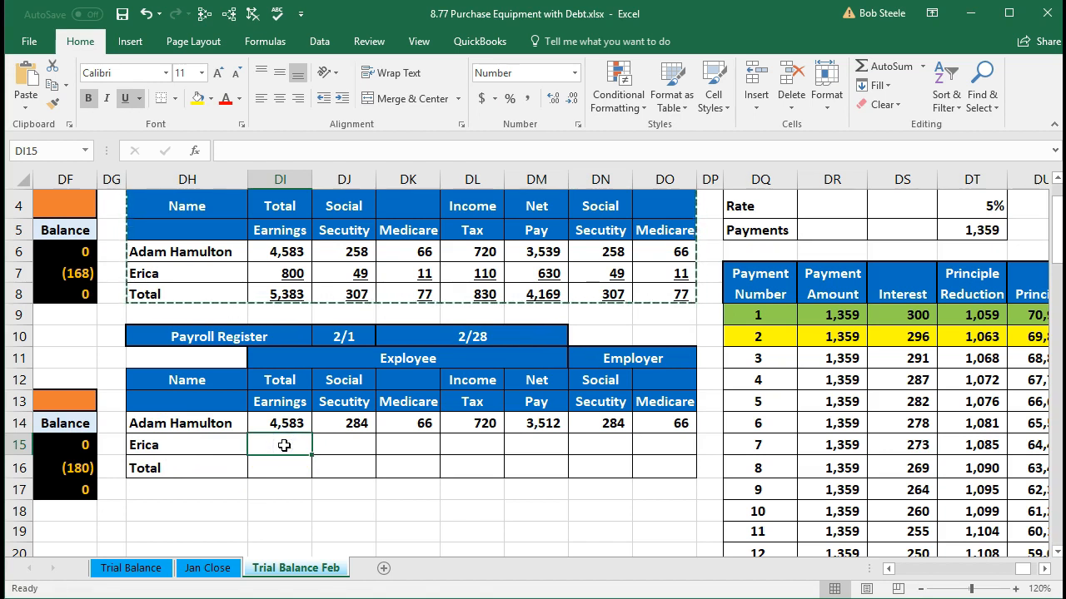
type("=20")
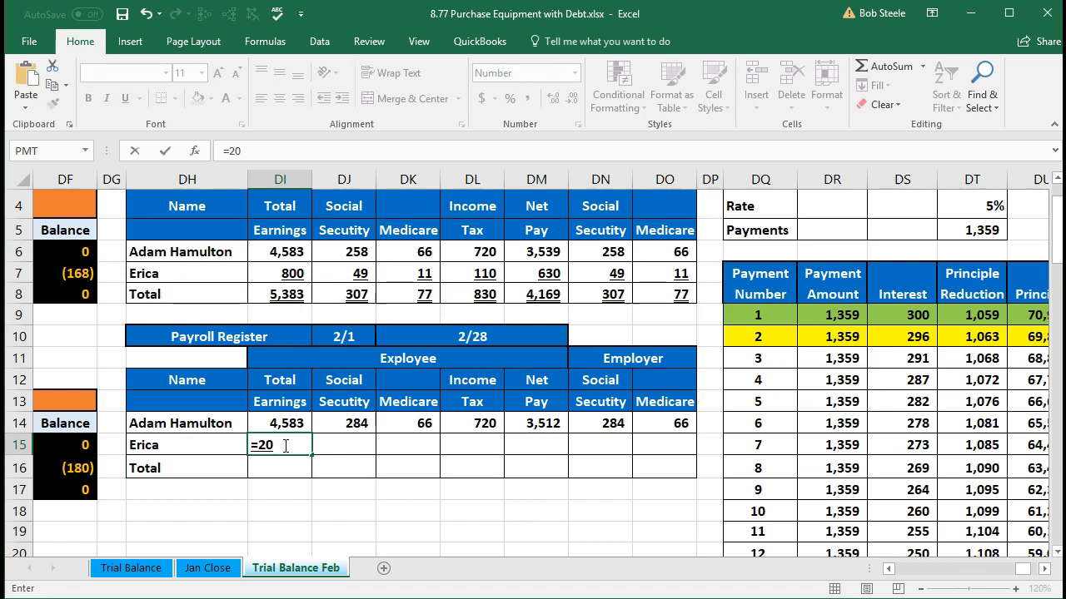
type("*40")
key("Tab")
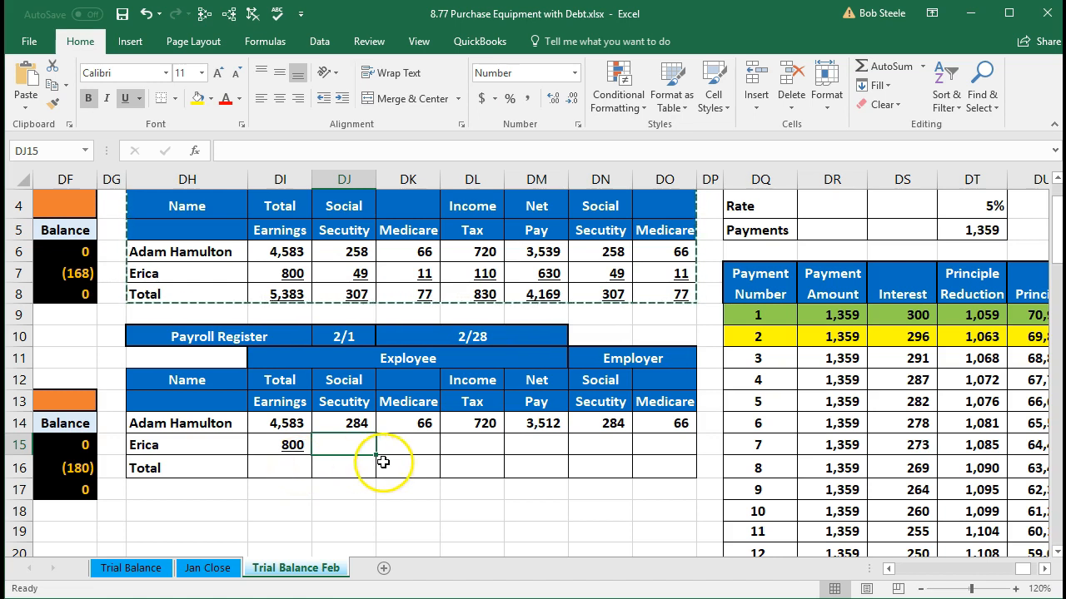
Step: Calculate the second employee's Social Security in DJ15 with the formula =DI15*.062
type("=")
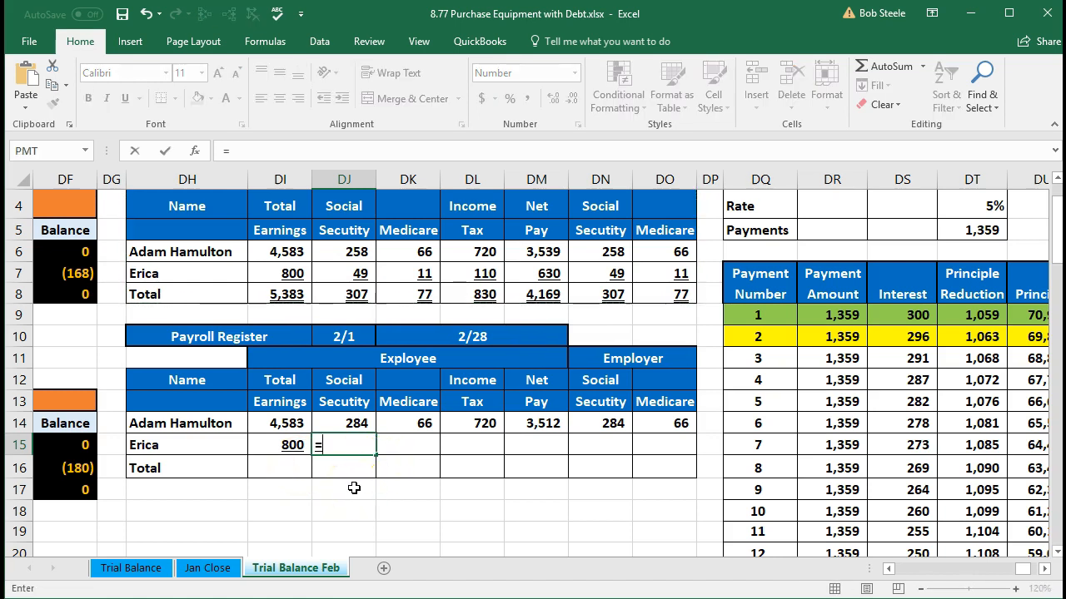
left_click(288, 442)
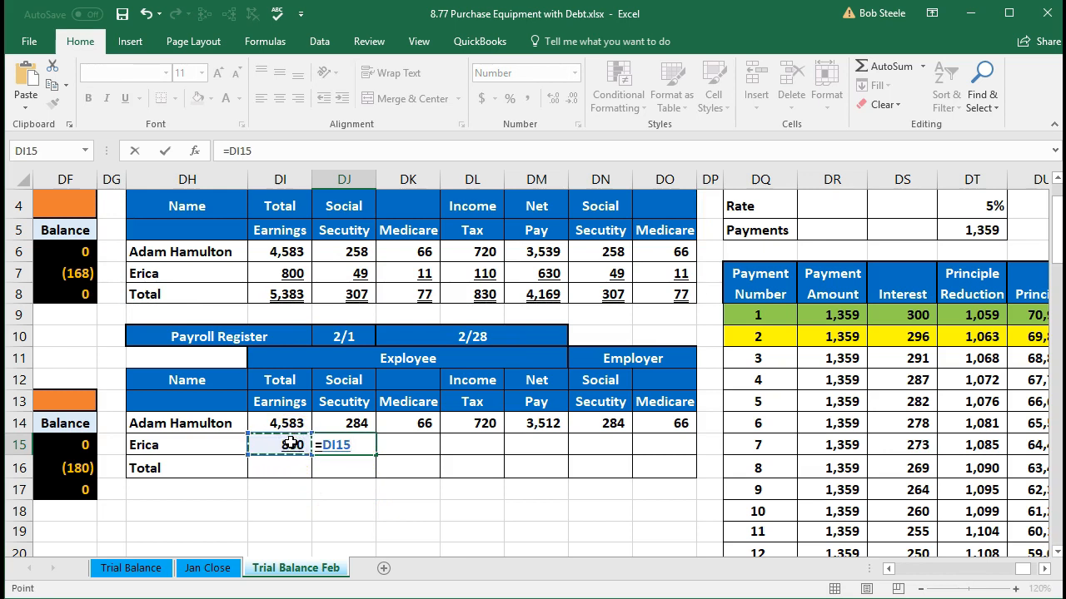
type("*.062")
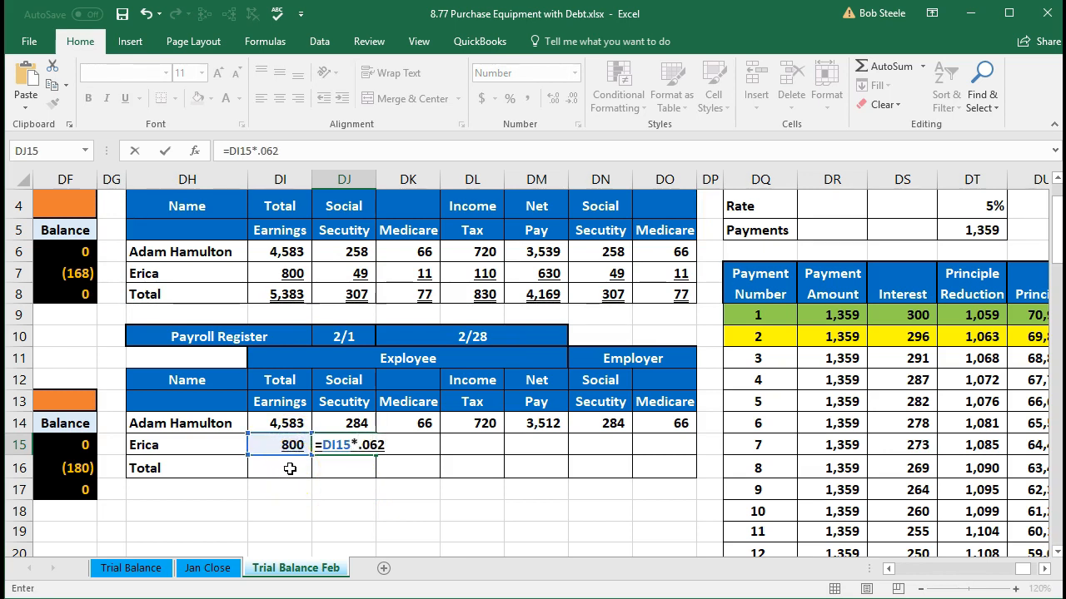
key("Tab")
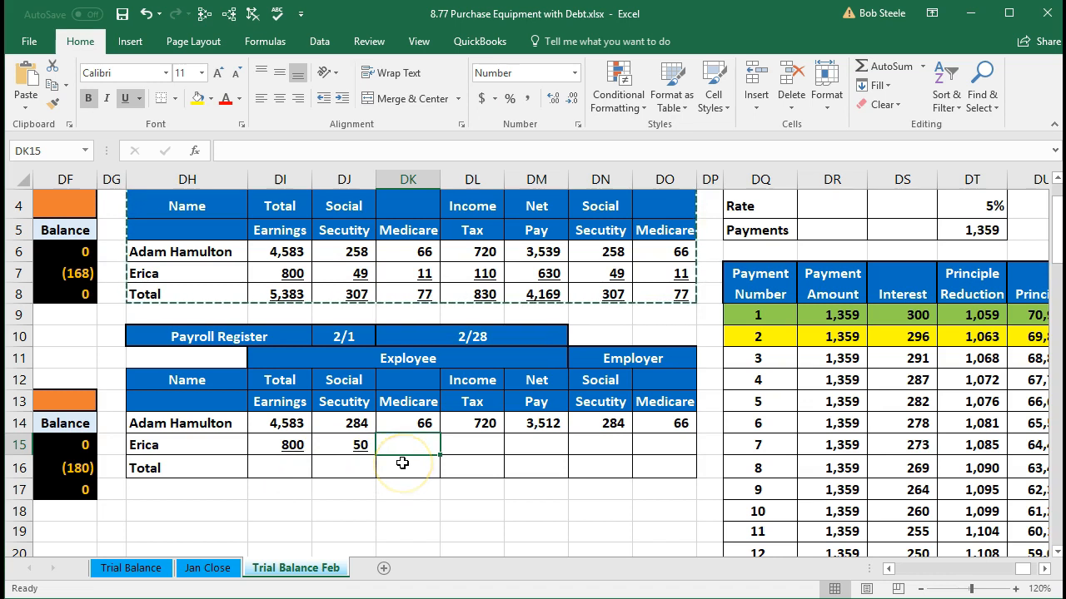
Step: Calculate the second employee's Medicare in DK15 with =DI15*.0145 and enter 110 as the income tax in DL15
type("=")
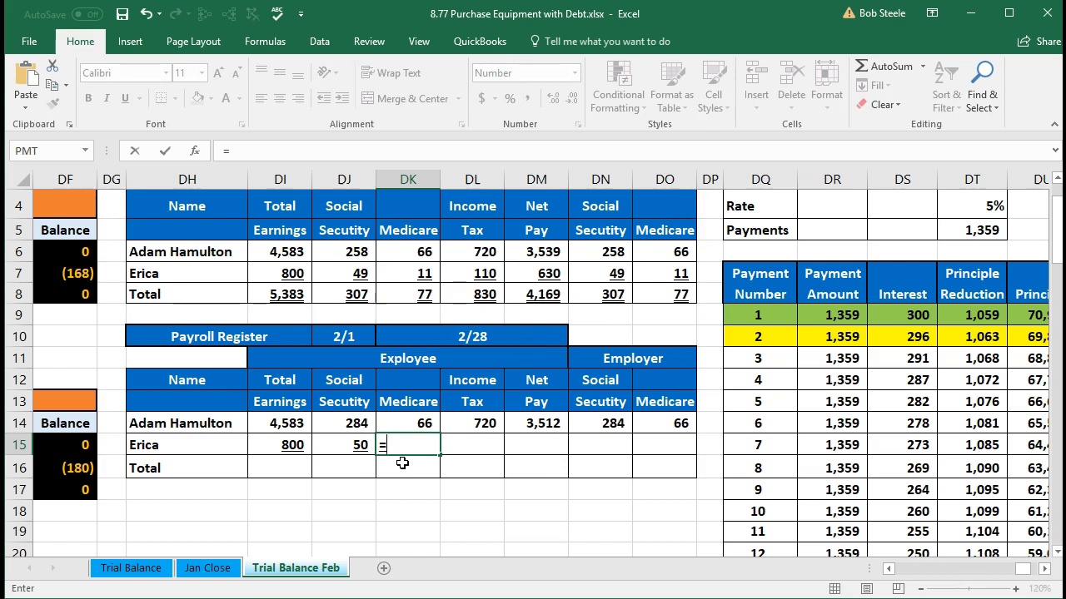
left_click(285, 448)
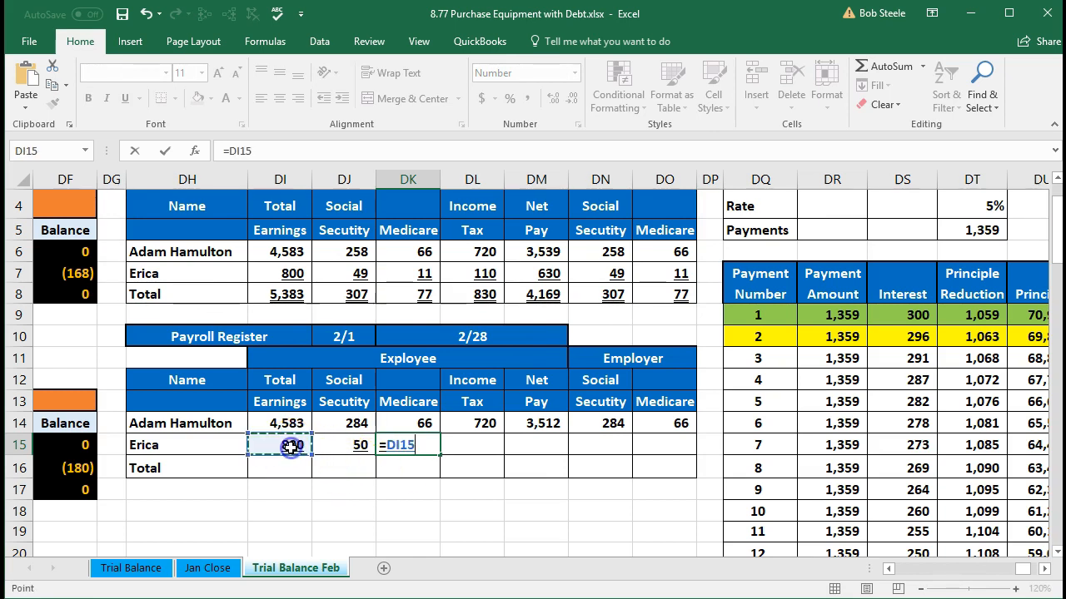
type("*")
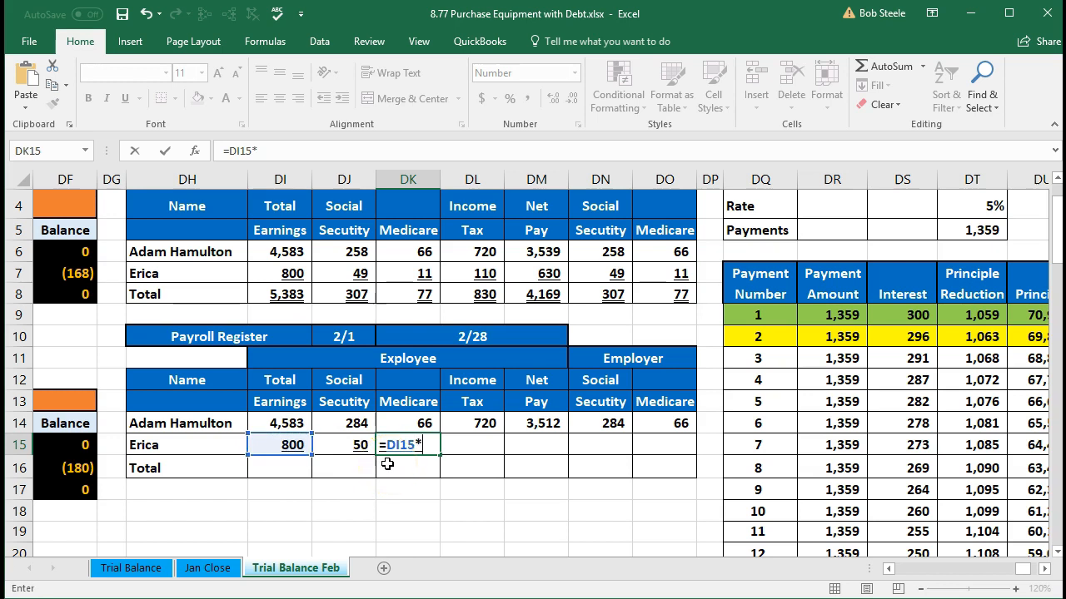
type(".0145")
key("Tab")
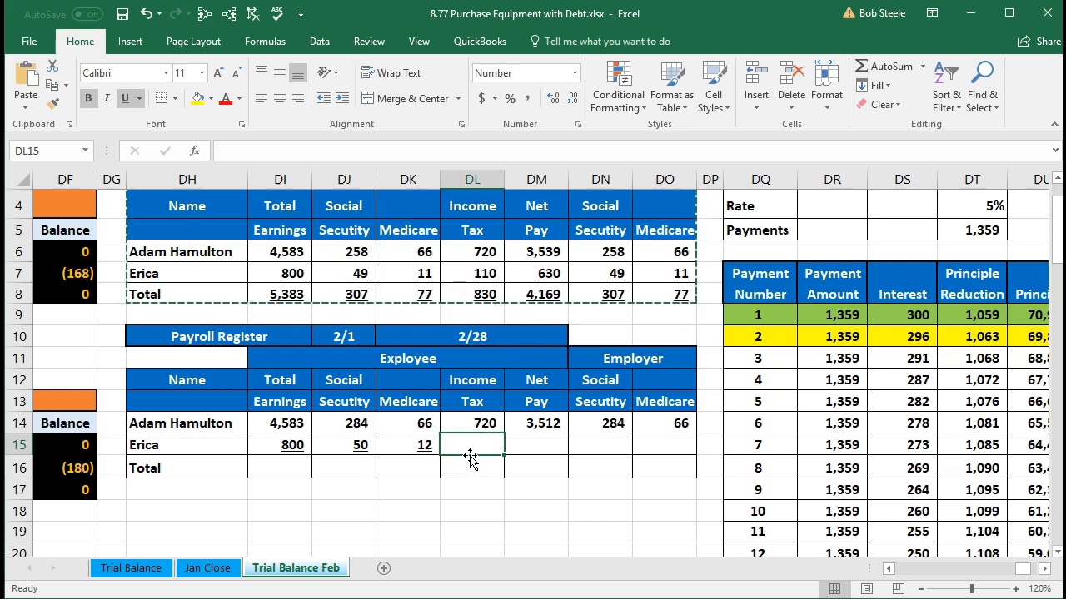
type("110")
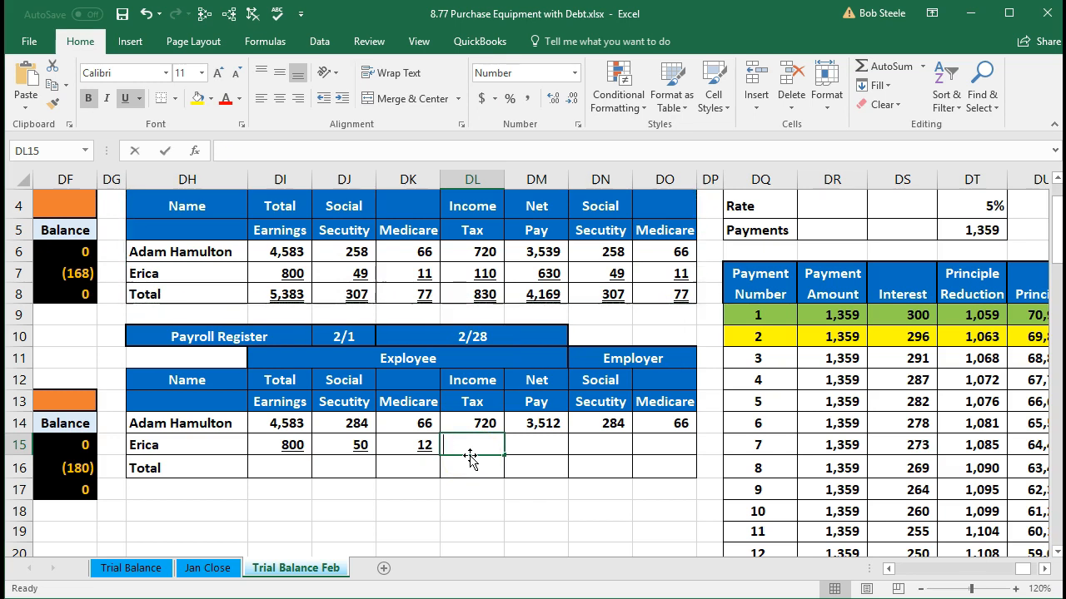
key("Tab")
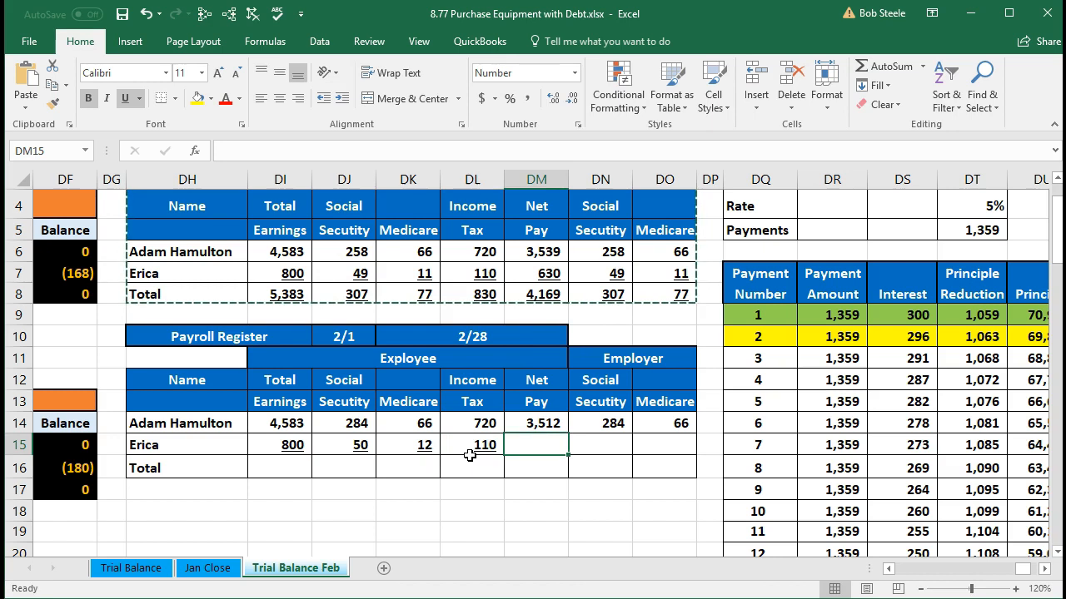
Step: Review the second employee's earnings and deductions in row 15 and the first employee's net pay formula in DM14
left_click(274, 451)
key("Right")
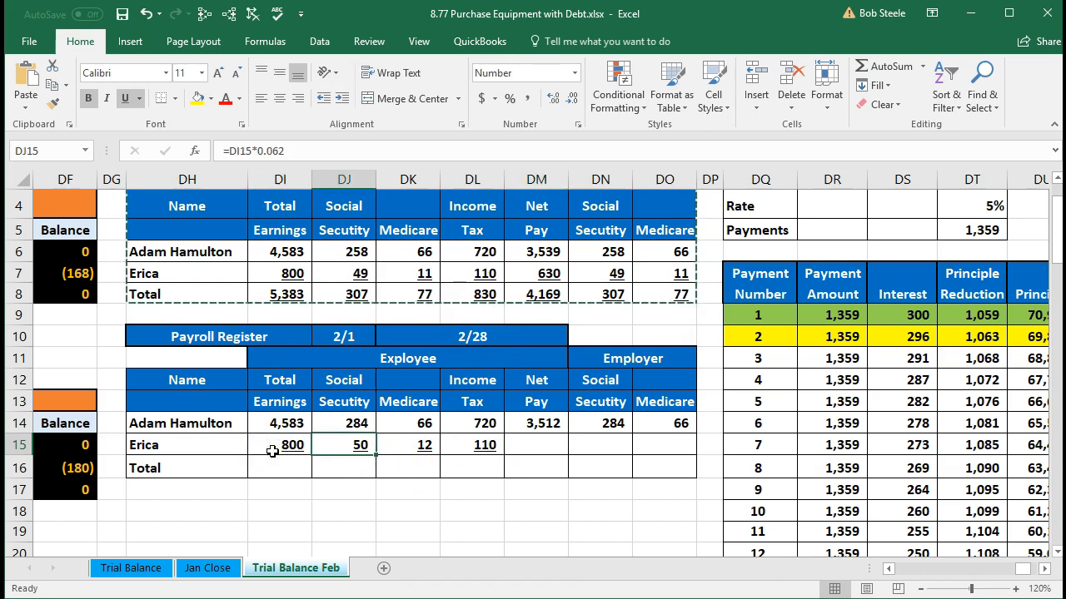
key("Right")
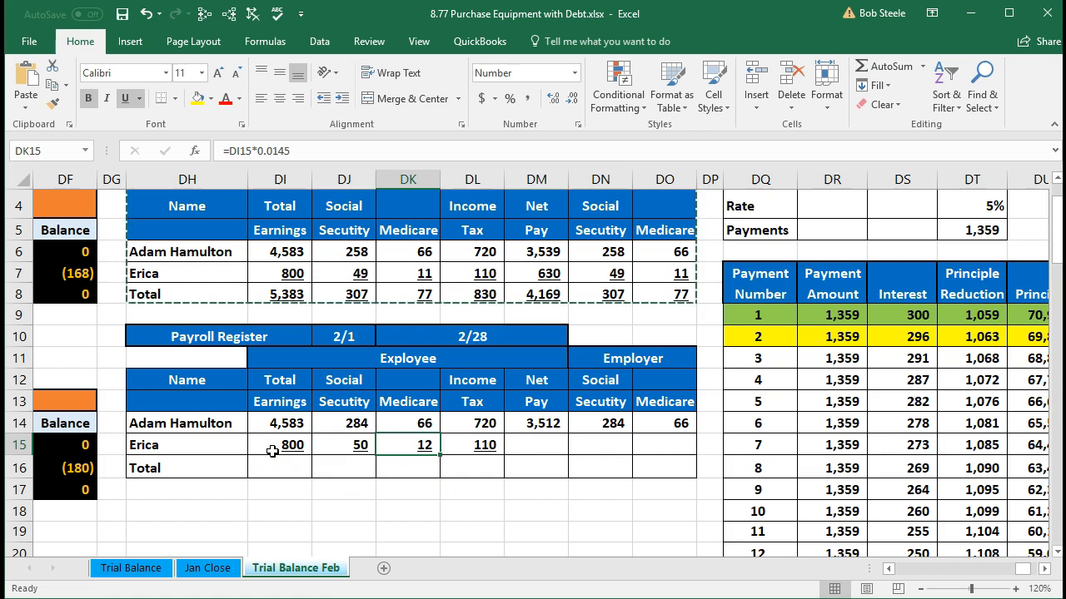
key("Right")
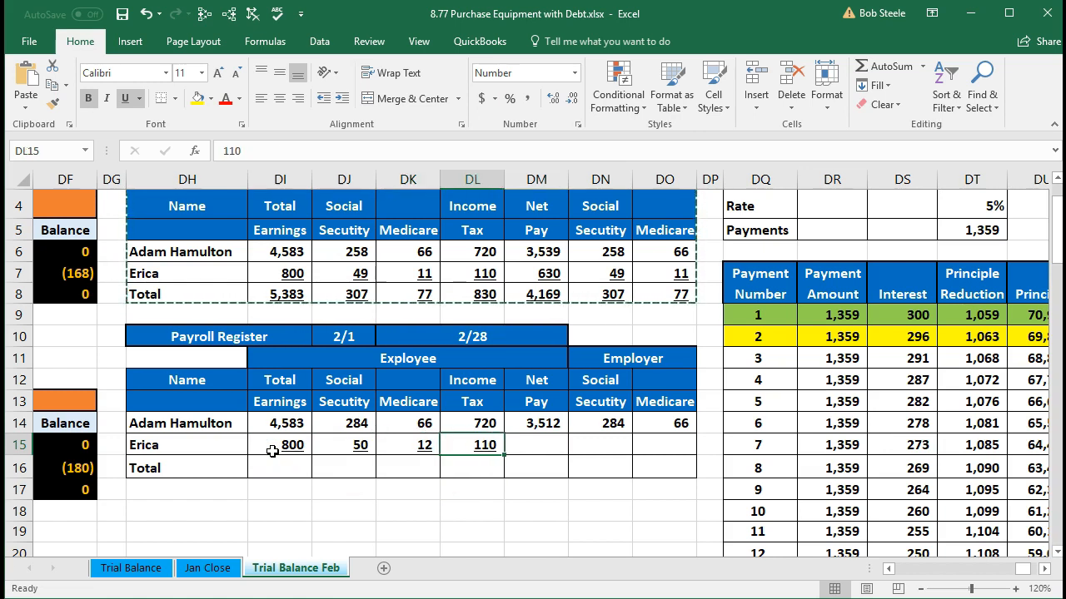
key("Right")
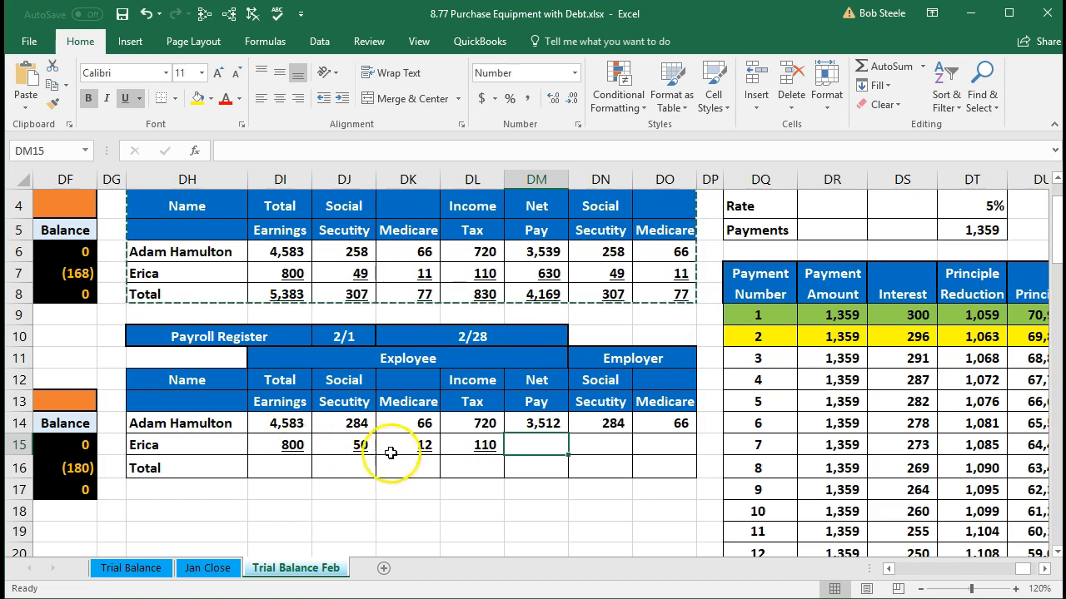
left_click(541, 427)
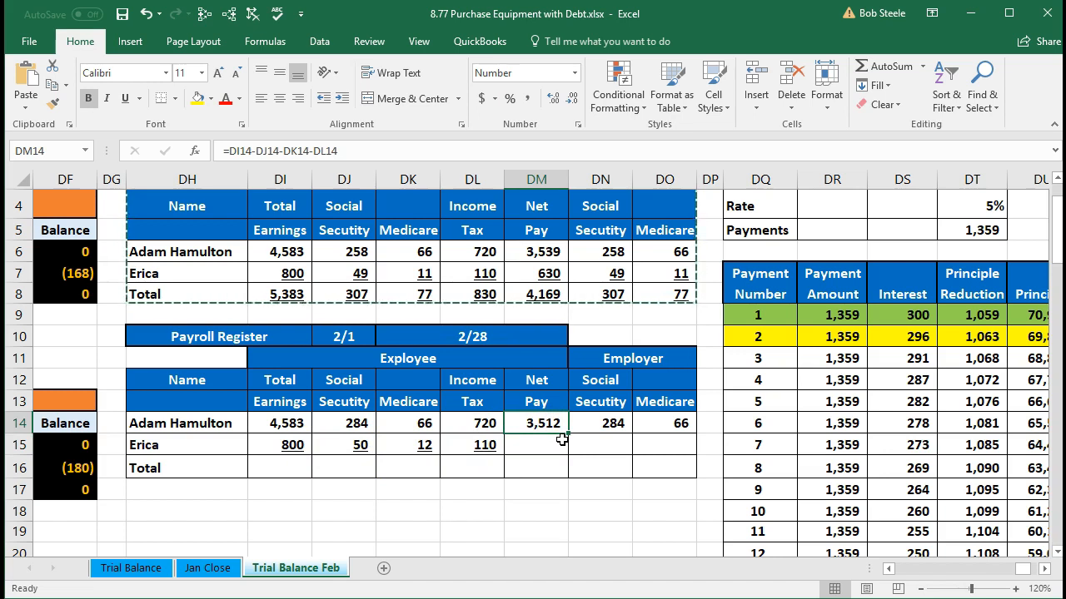
left_click(565, 442)
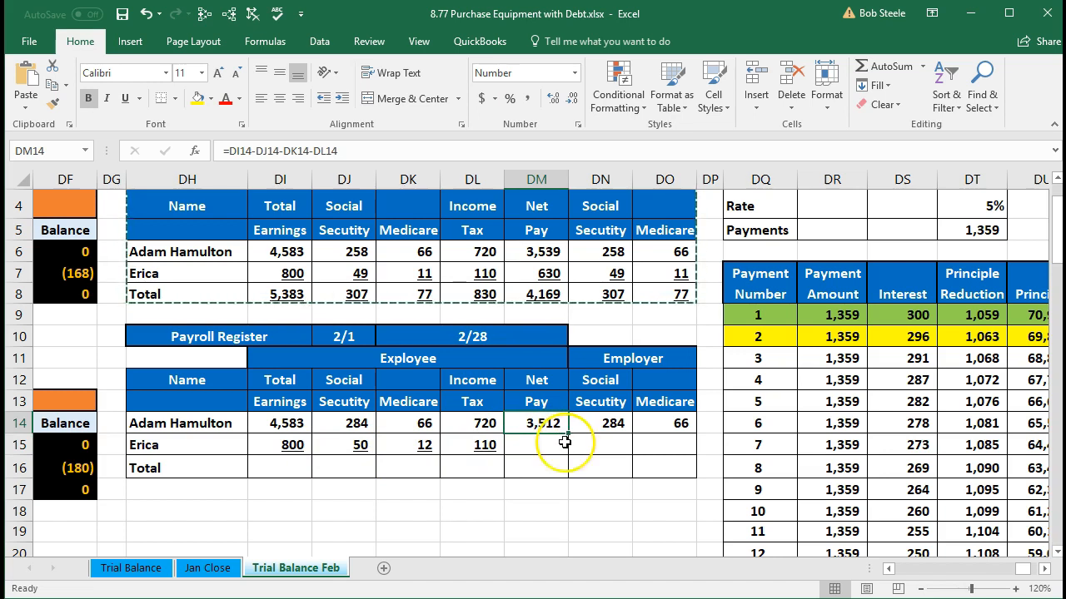
left_click(556, 444)
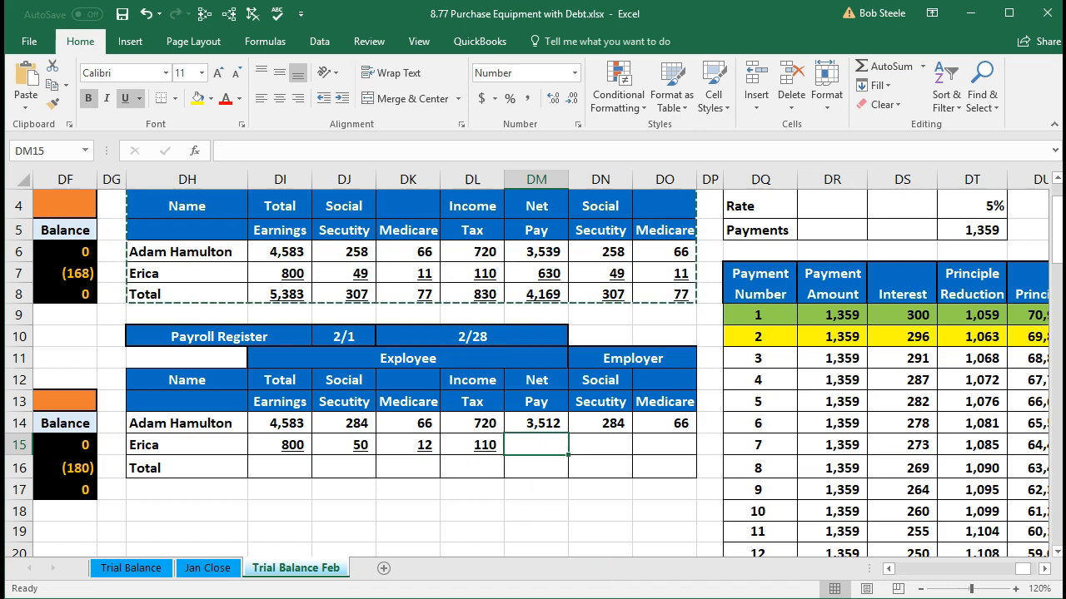
left_click(797, 598)
left_click(819, 493)
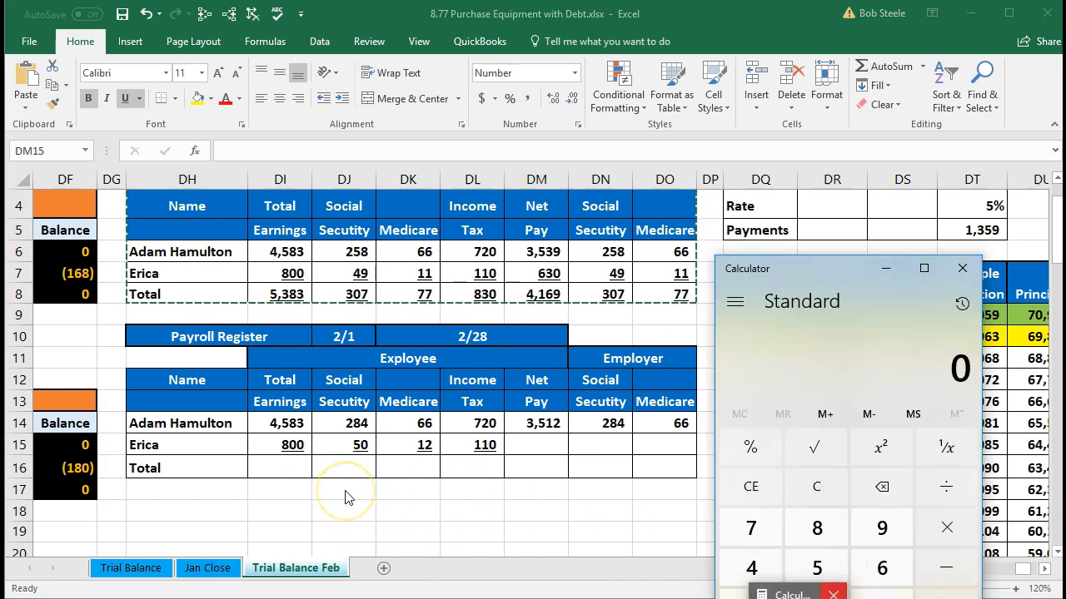
type("800-50-12-110")
key("Return")
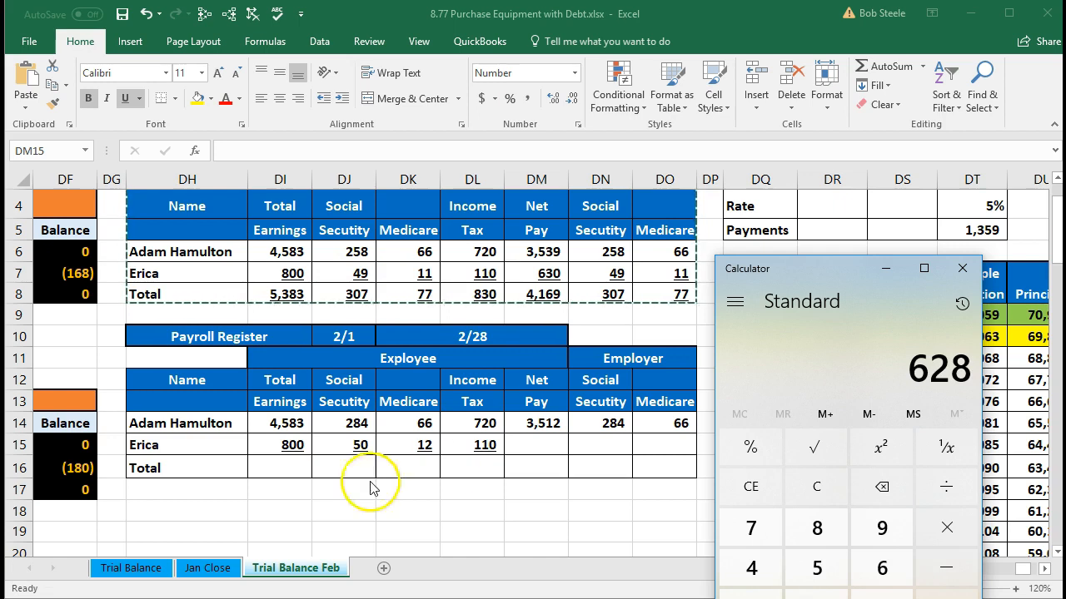
left_click(884, 268)
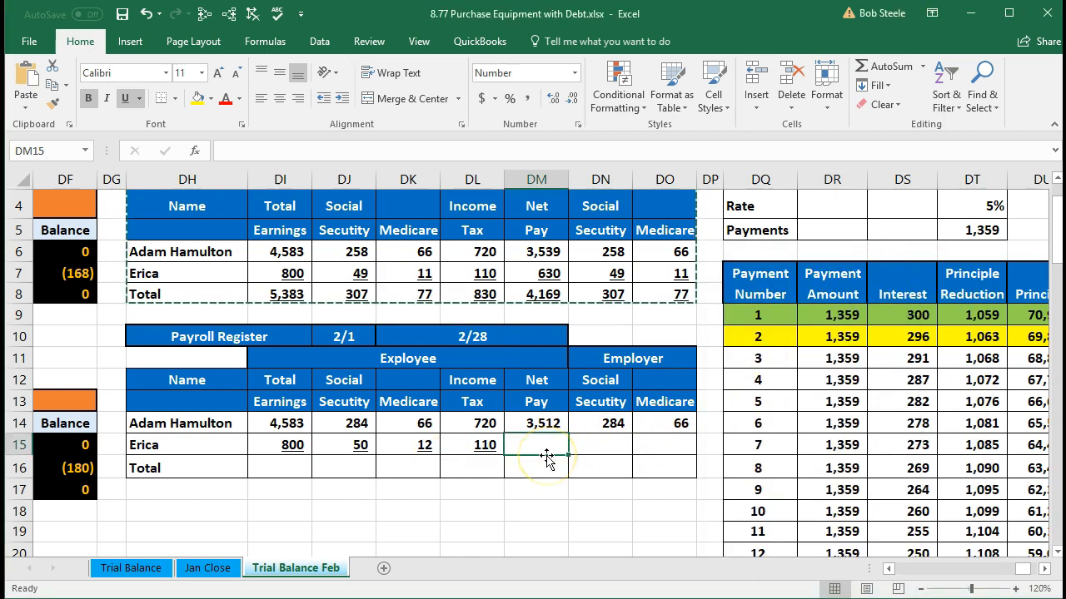
Step: Calculate the second employee's net pay in DM15 with the formula =DI15-SUM(DJ15:DL15)
type("=")
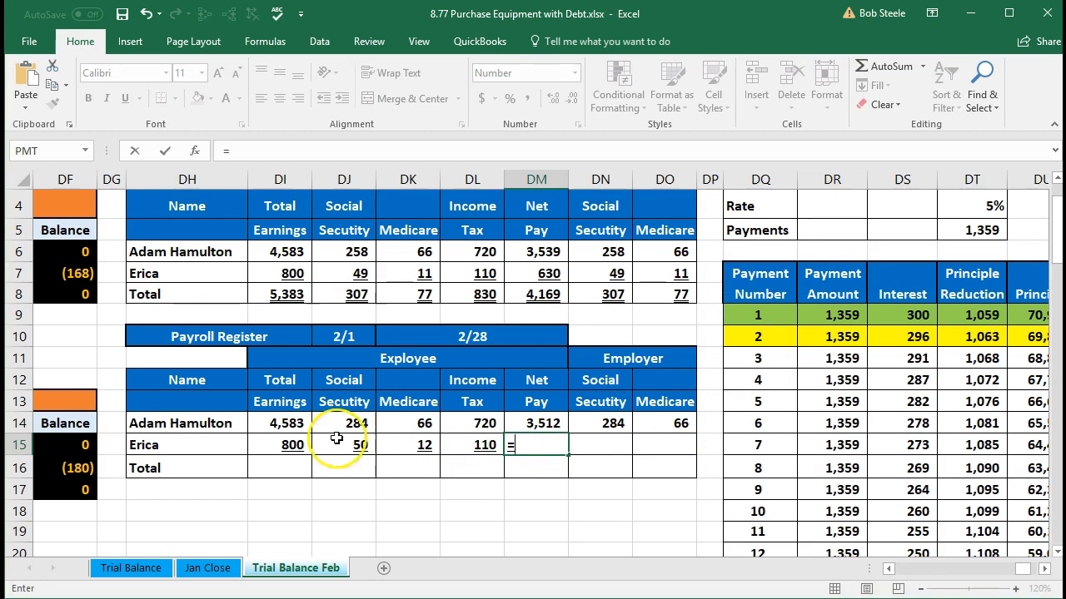
left_click(292, 445)
type("-")
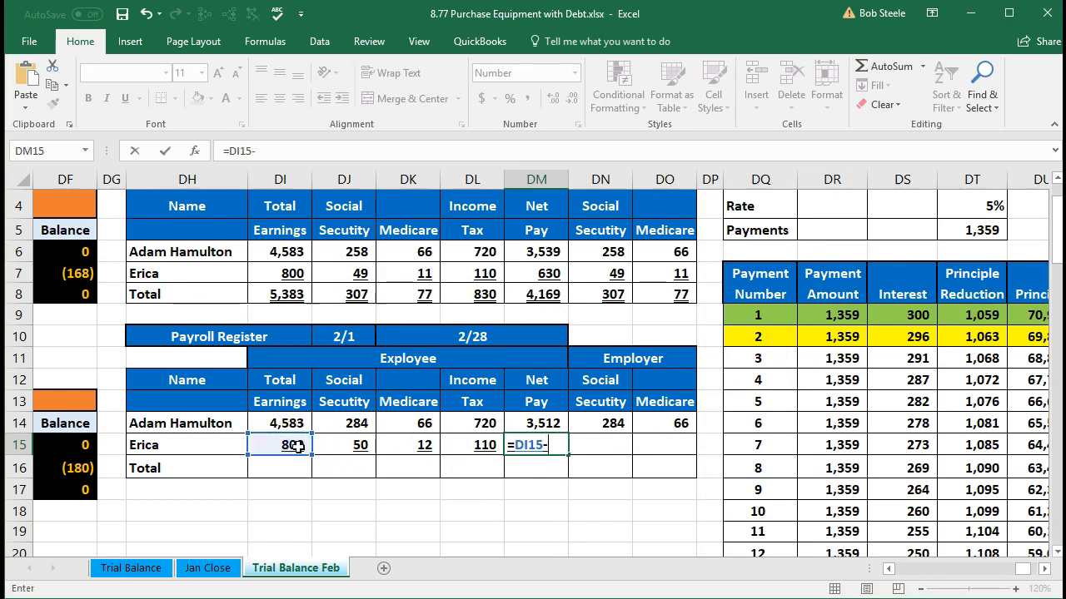
type("sum")
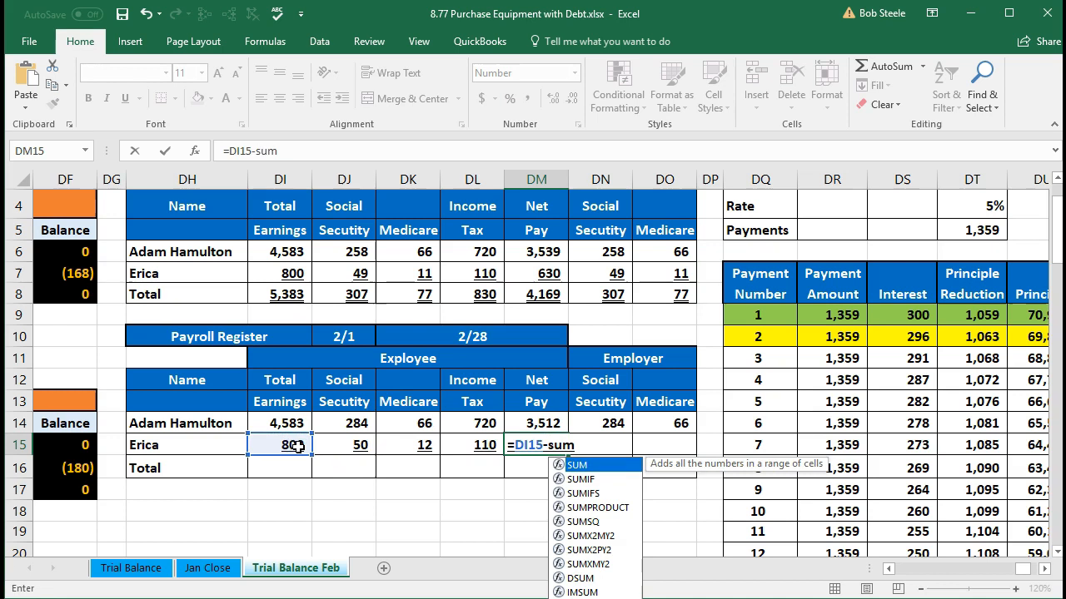
double_click(569, 466)
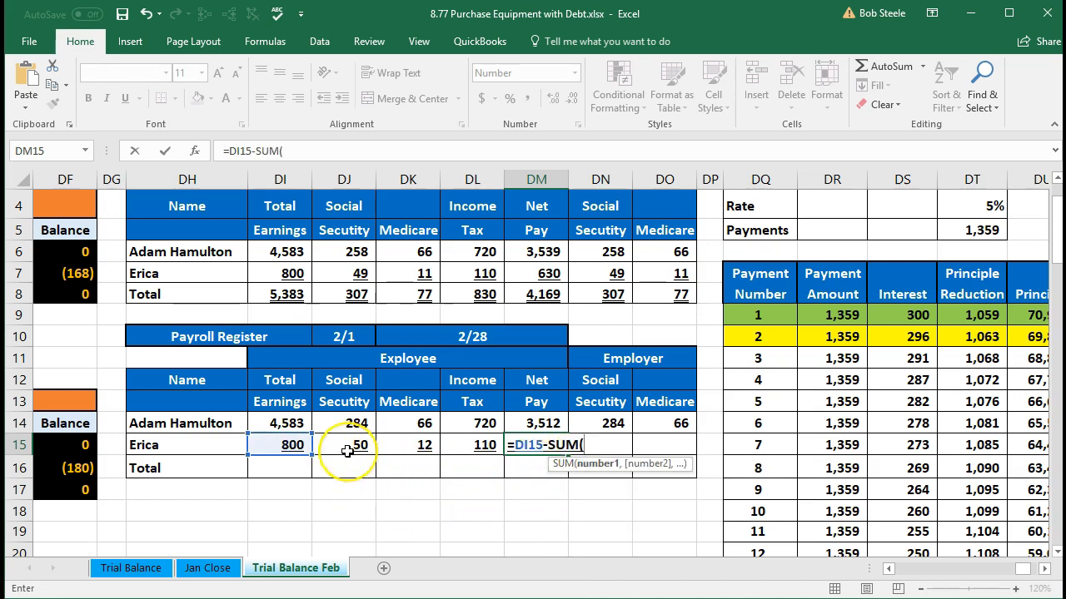
left_click_drag(346, 448, 450, 452)
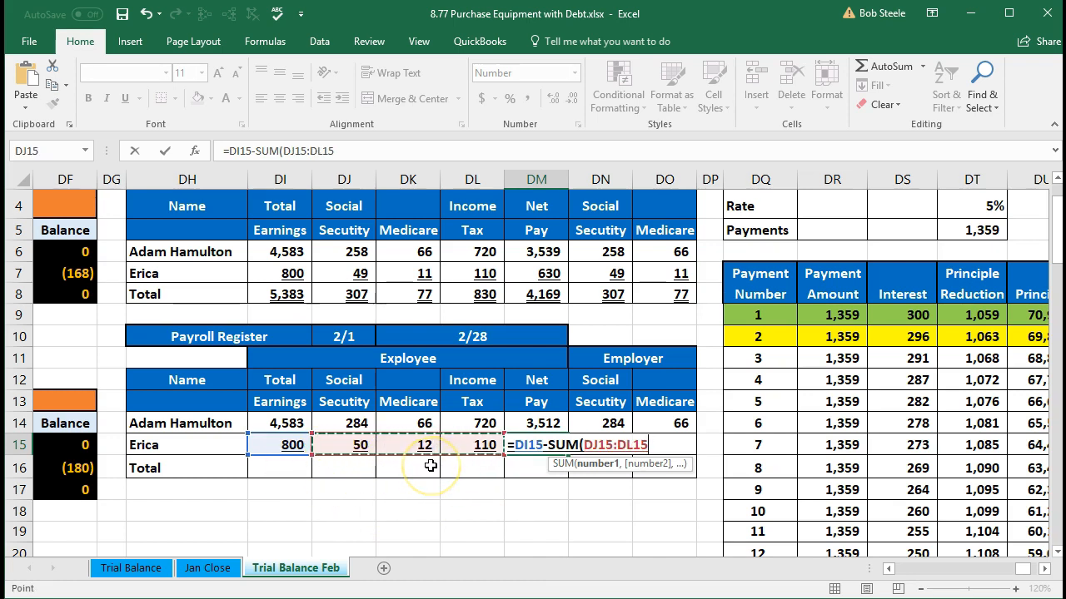
type(")")
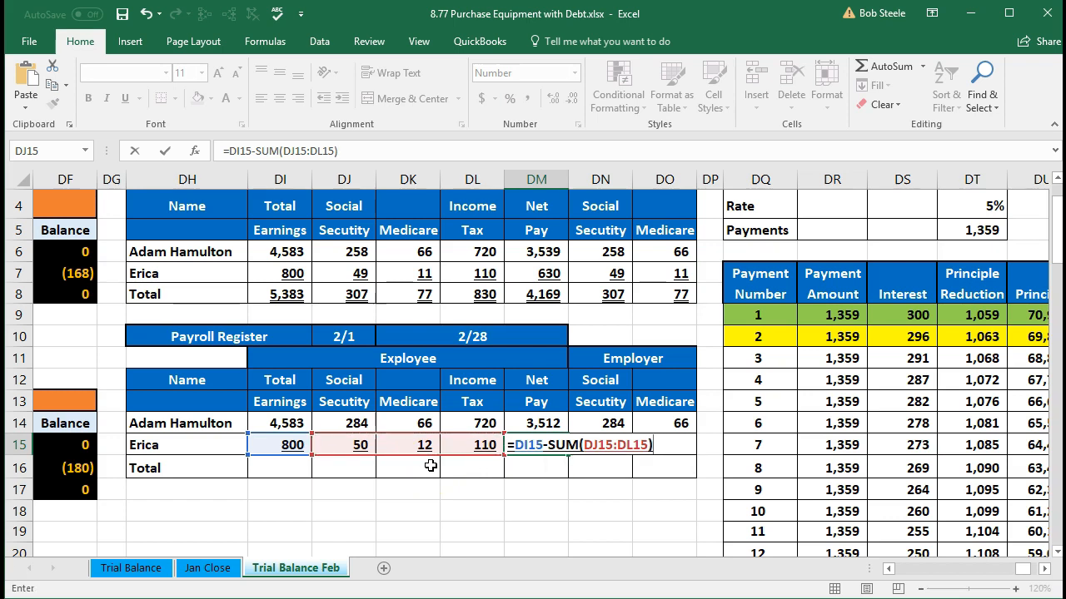
key("Return")
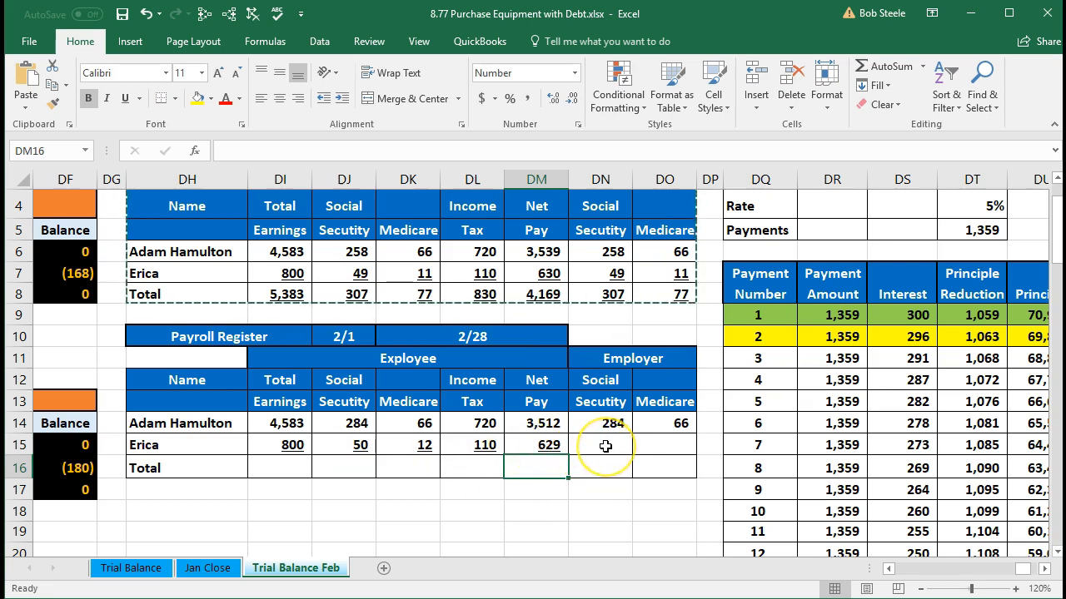
left_click(546, 424)
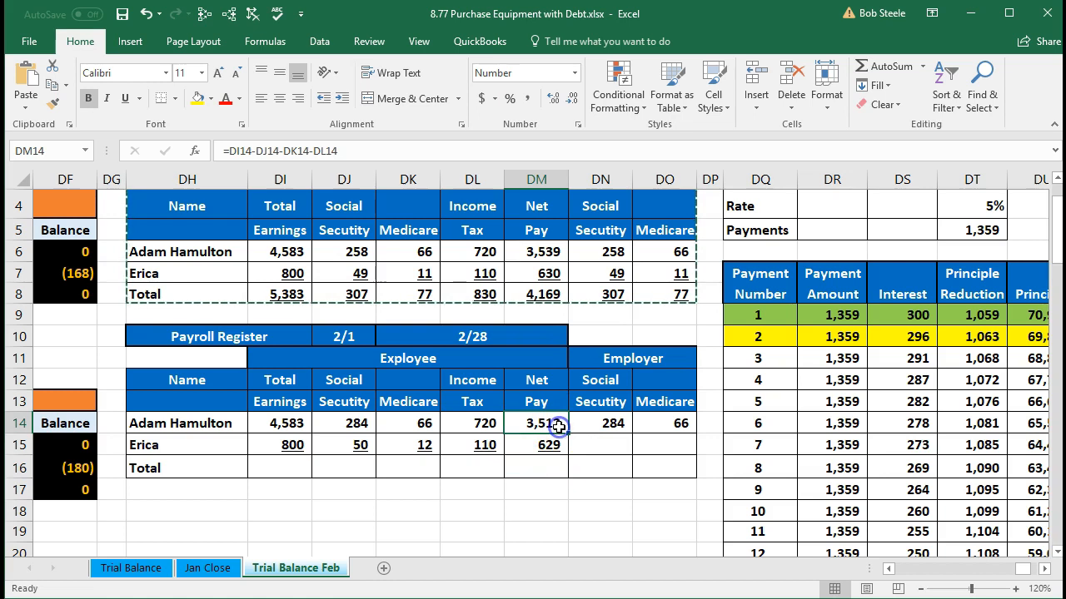
Step: Link the second employee's employer Social Security in DN15 to the employee amount with =DJ15
left_click(598, 444)
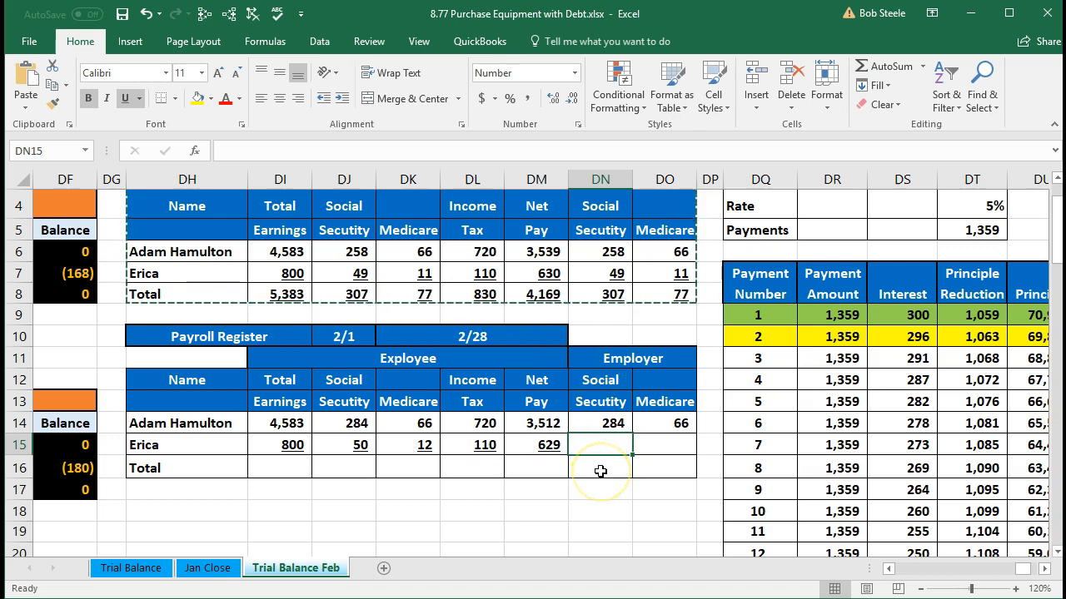
type("=")
key("Left")
key("Left")
key("Left")
key("Left")
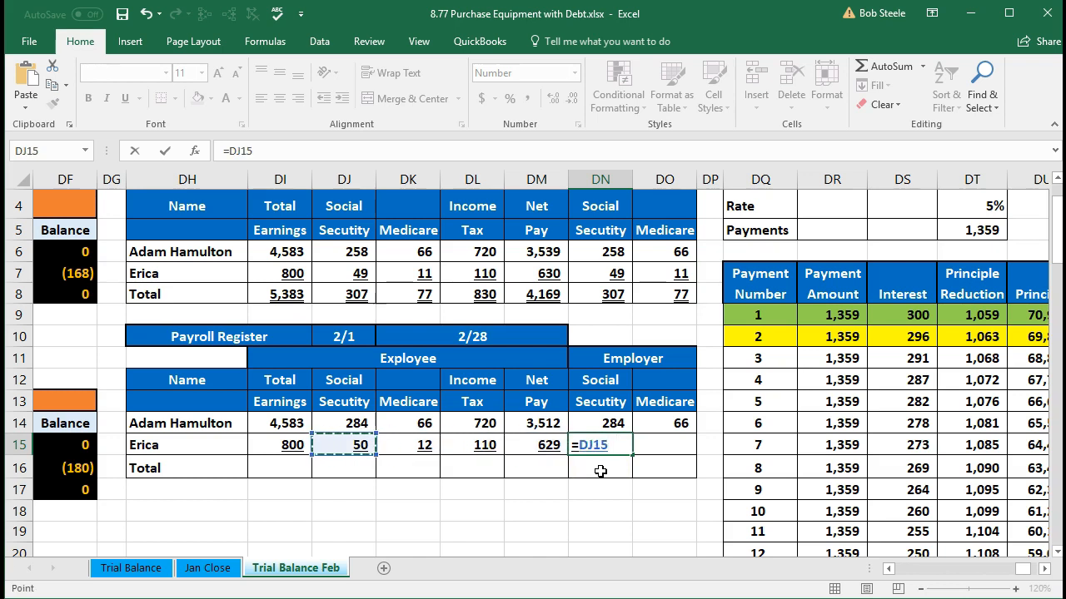
key("Tab")
Step: Link the second employee's employer Medicare in DO15 to the employee amount with =DK15
type("=")
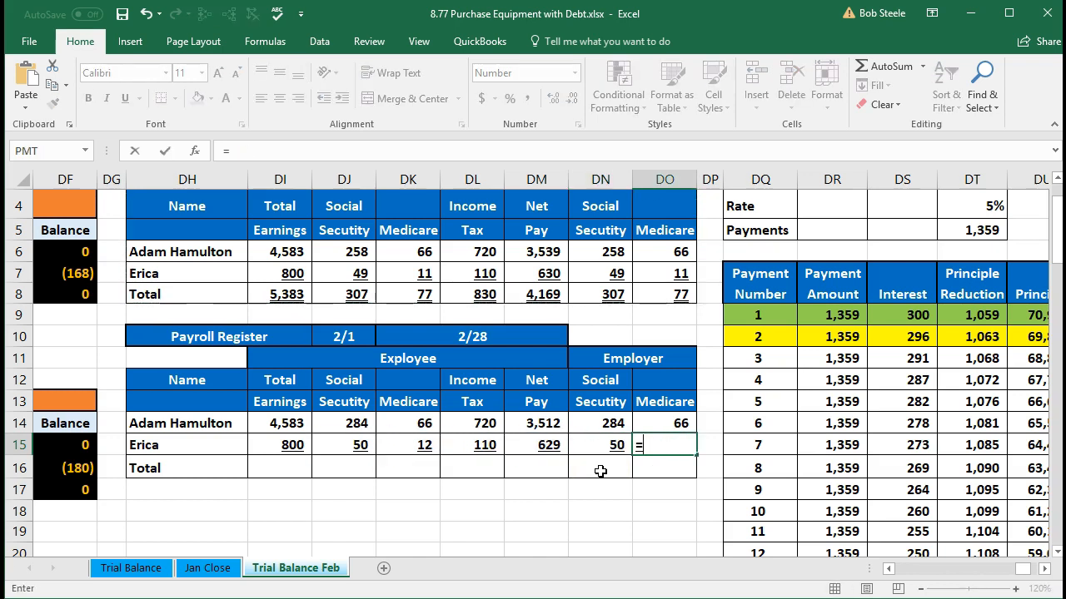
key("Left")
key("Left")
key("Left")
key("Left")
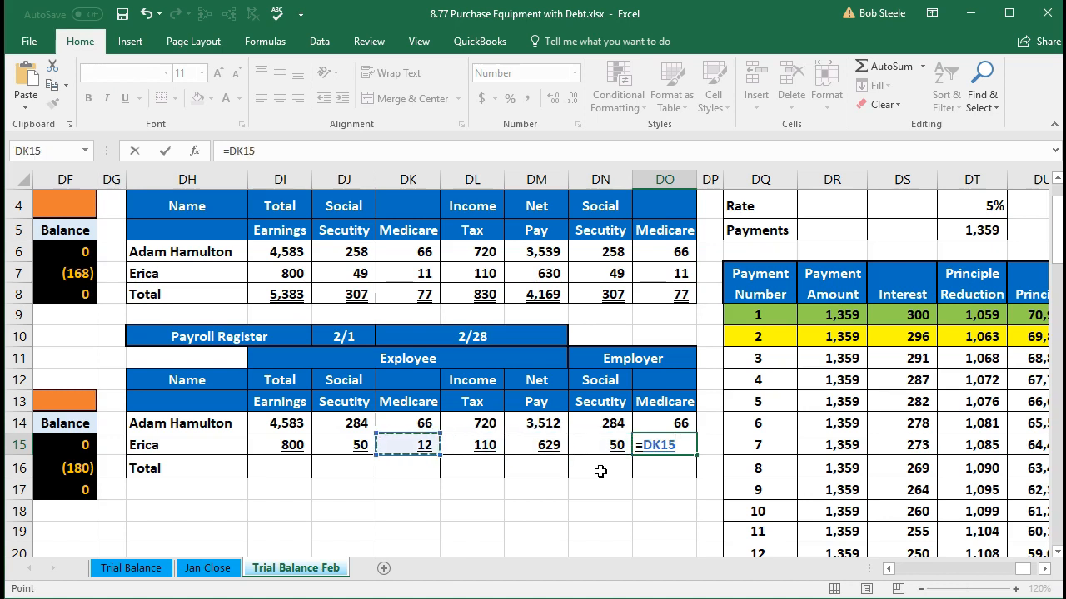
key("Return")
Step: Total the February earnings in DI16 with the formula =SUM(DI14:DI15)
left_click(600, 471)
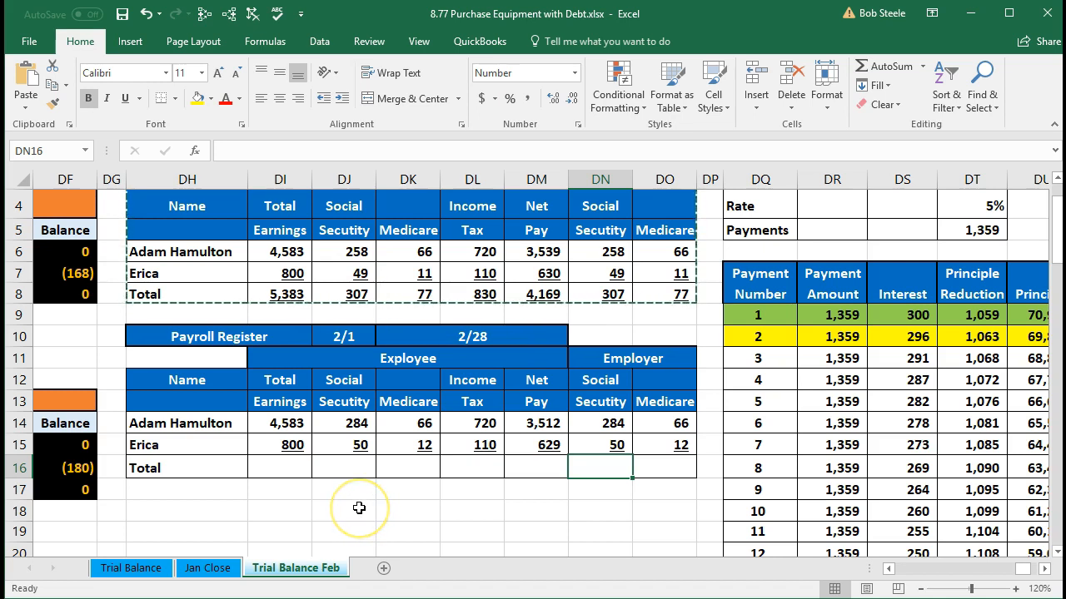
left_click(290, 466)
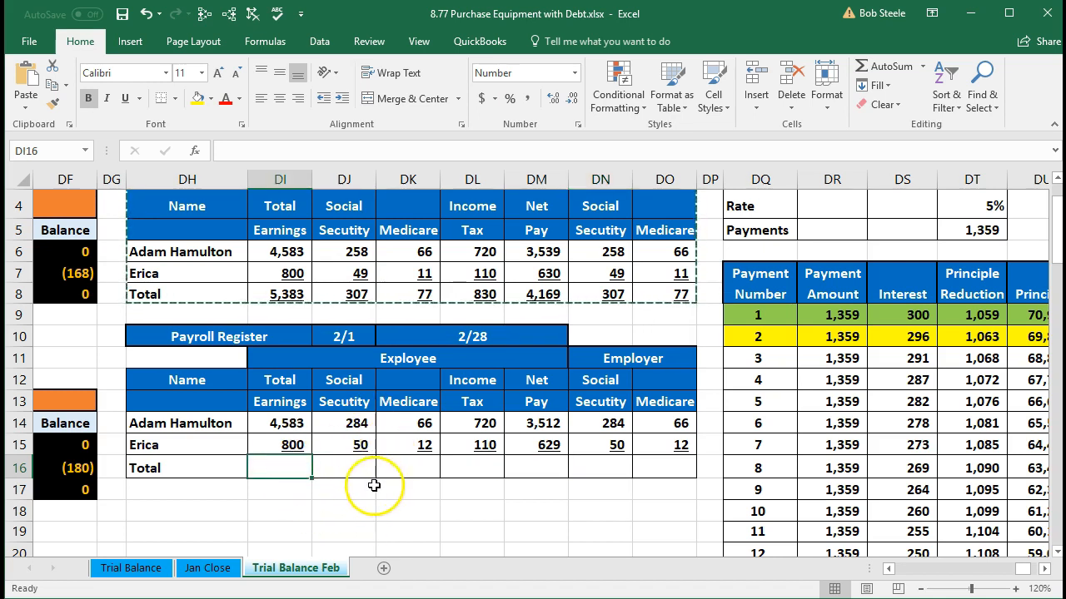
type("=su")
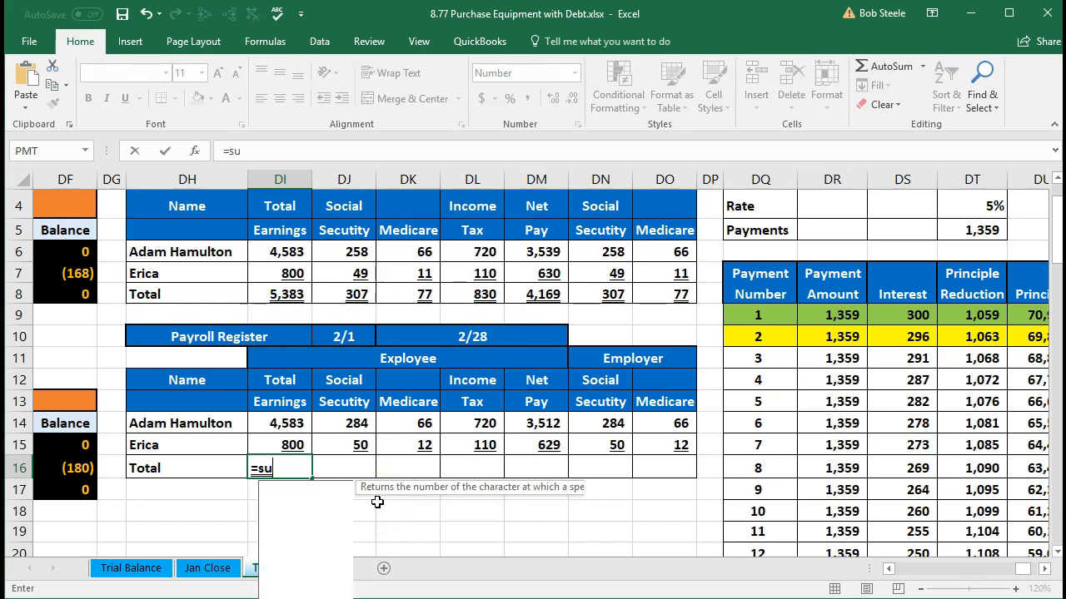
type("m")
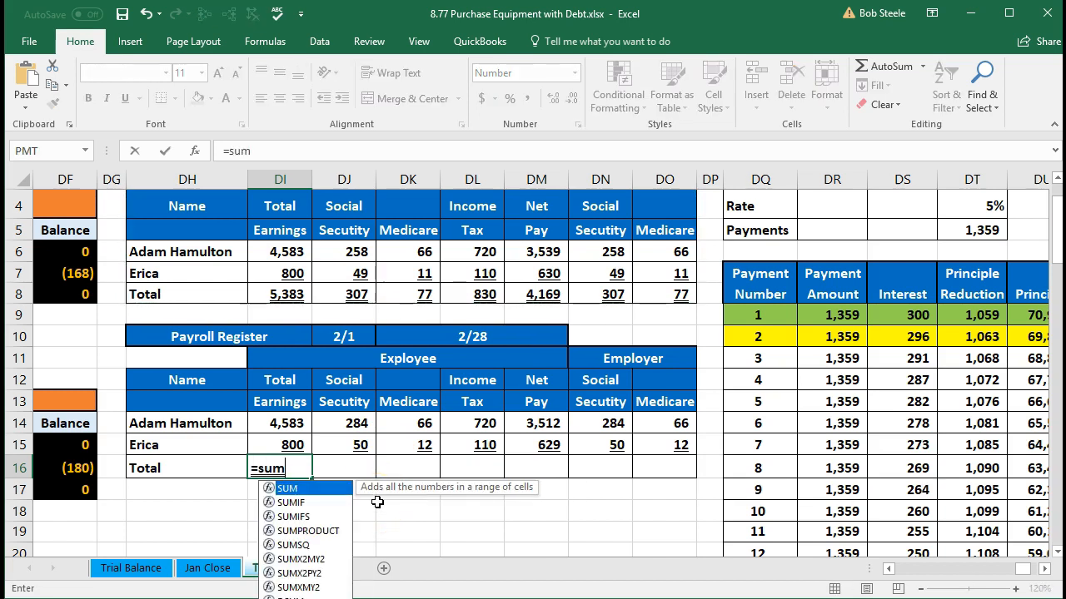
double_click(322, 491)
left_click_drag(279, 423, 283, 447)
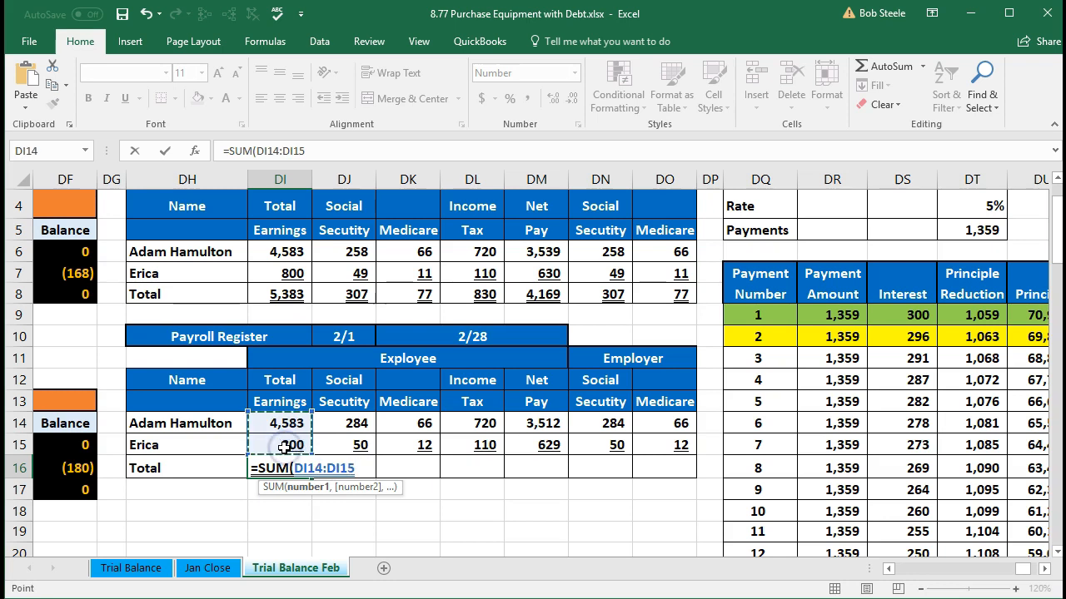
key("Tab")
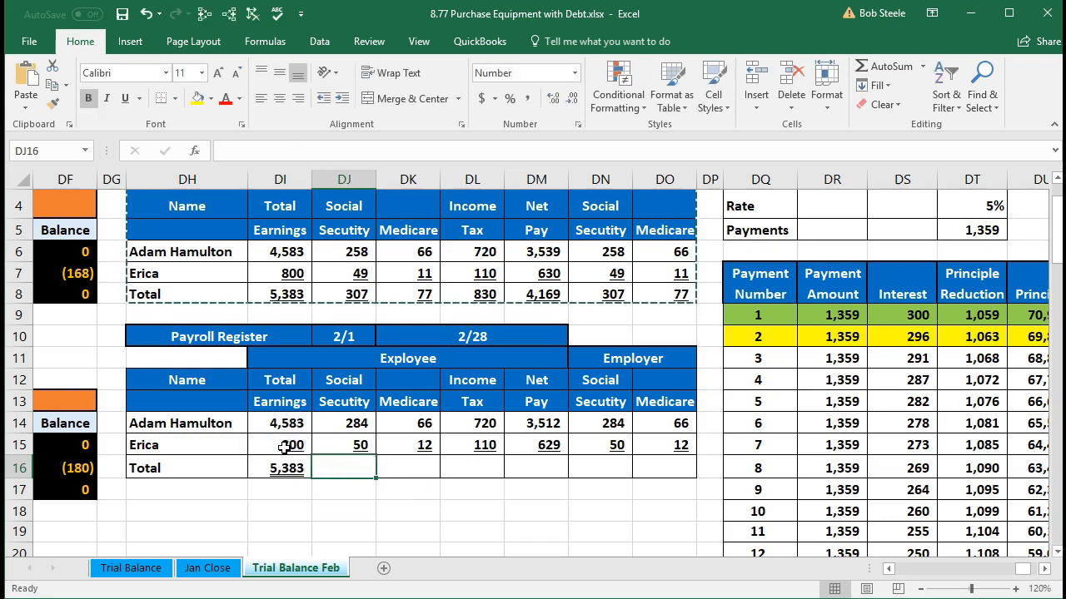
Step: Total the employee Social Security in DJ16 by summing DJ14:DJ15
type("=sum(")
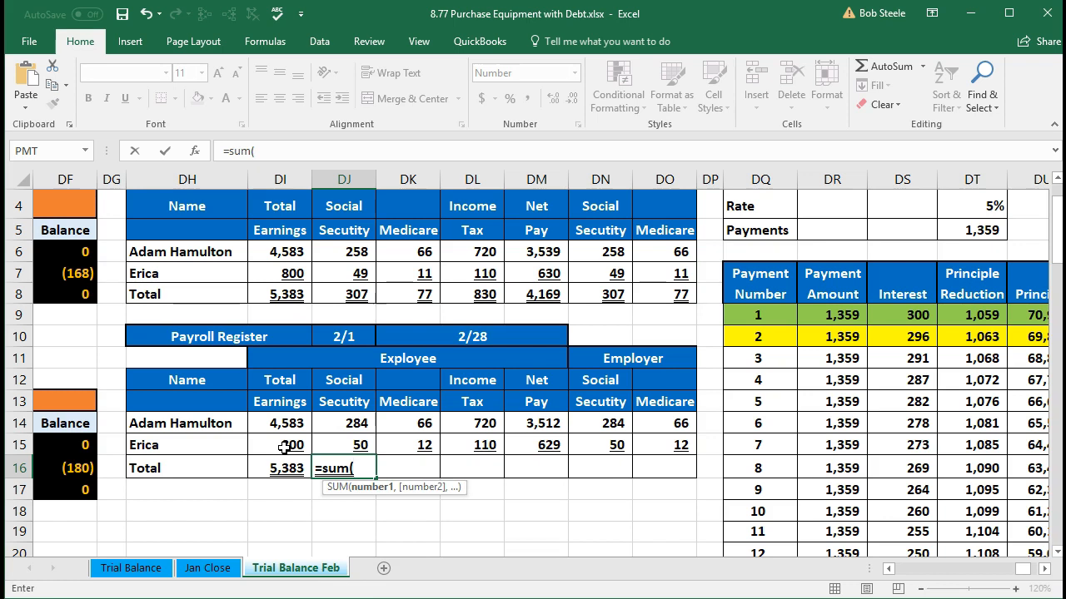
left_click_drag(337, 424, 338, 441)
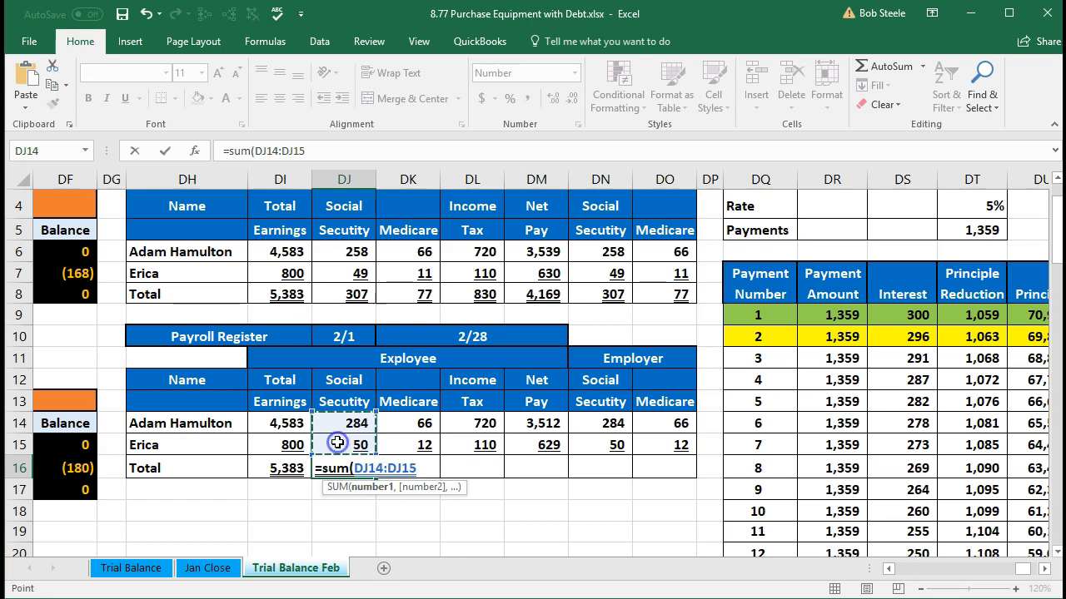
key("Tab")
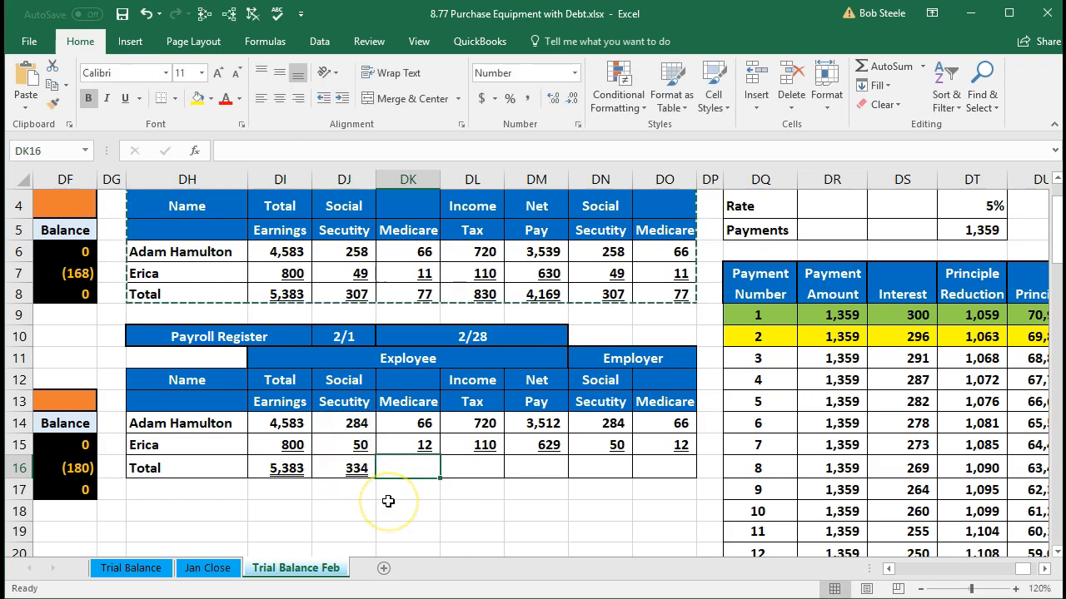
Step: Total the employee Medicare in DK16 by summing DK14:DK15
type("=")
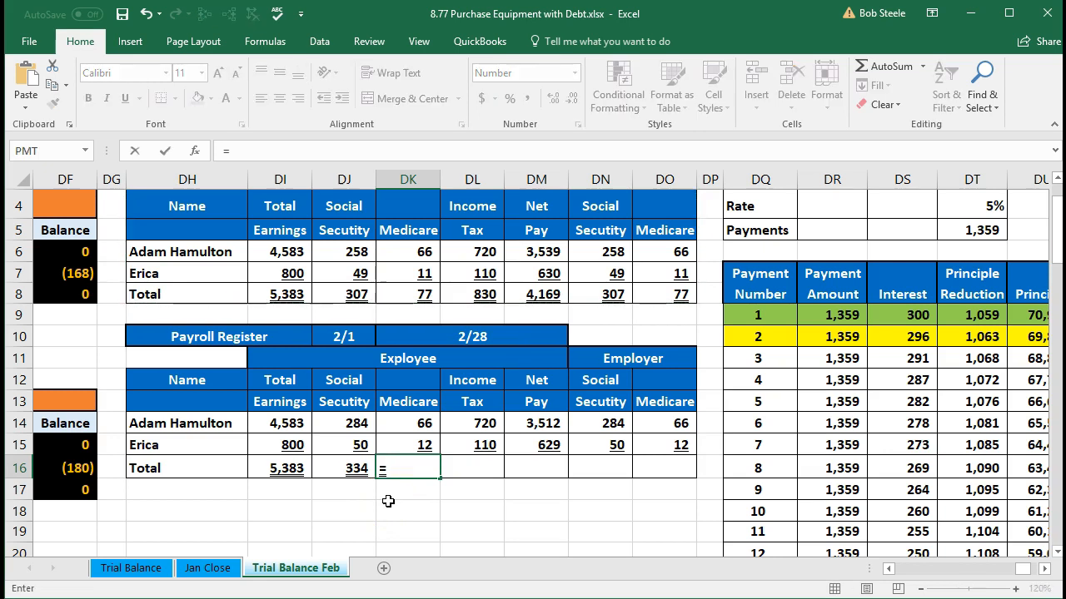
type("sum(")
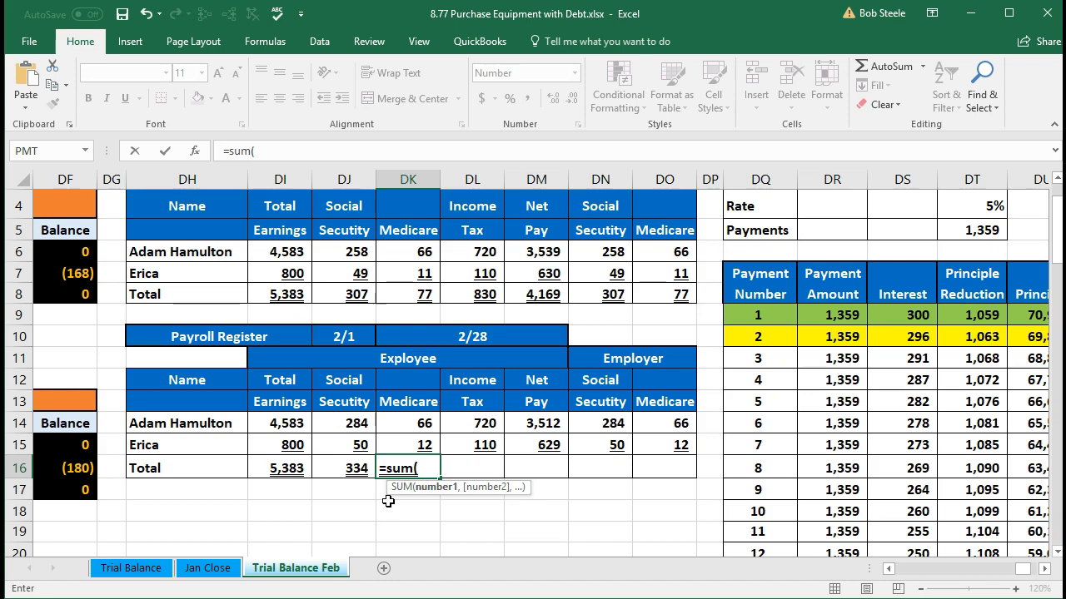
key("Up")
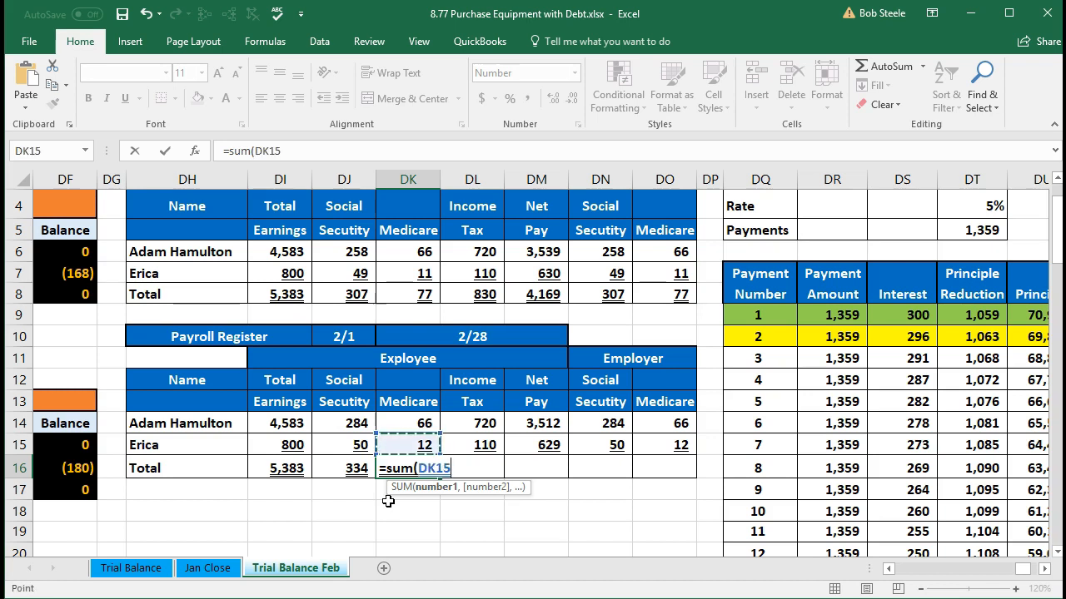
key("shift+Up")
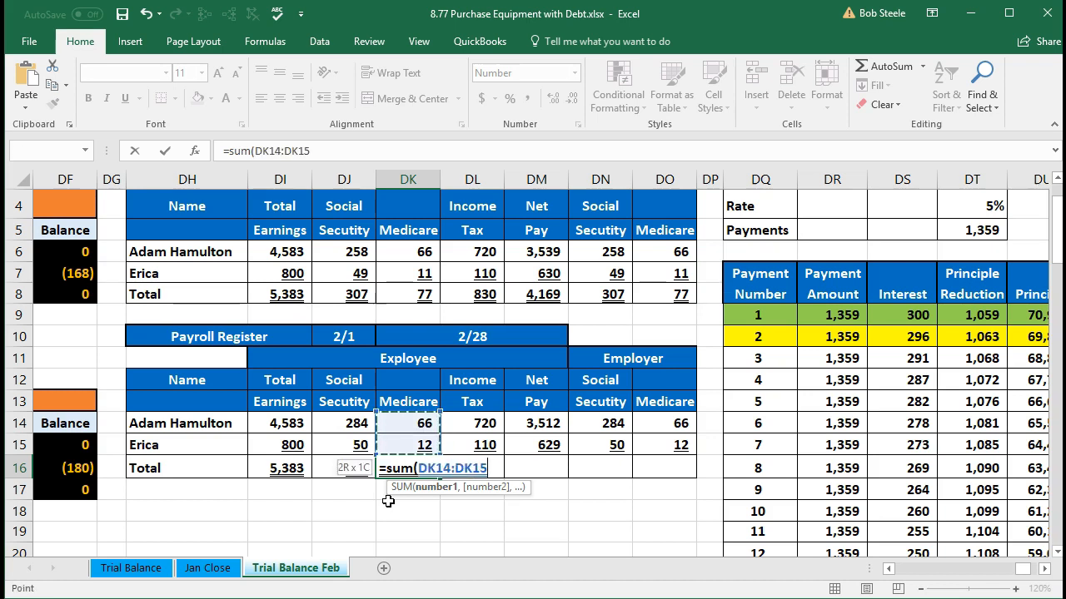
key("Tab")
Step: Total the income tax in DL16 with the formula =SUM(DL14:DL15) and select that total
type("=sum")
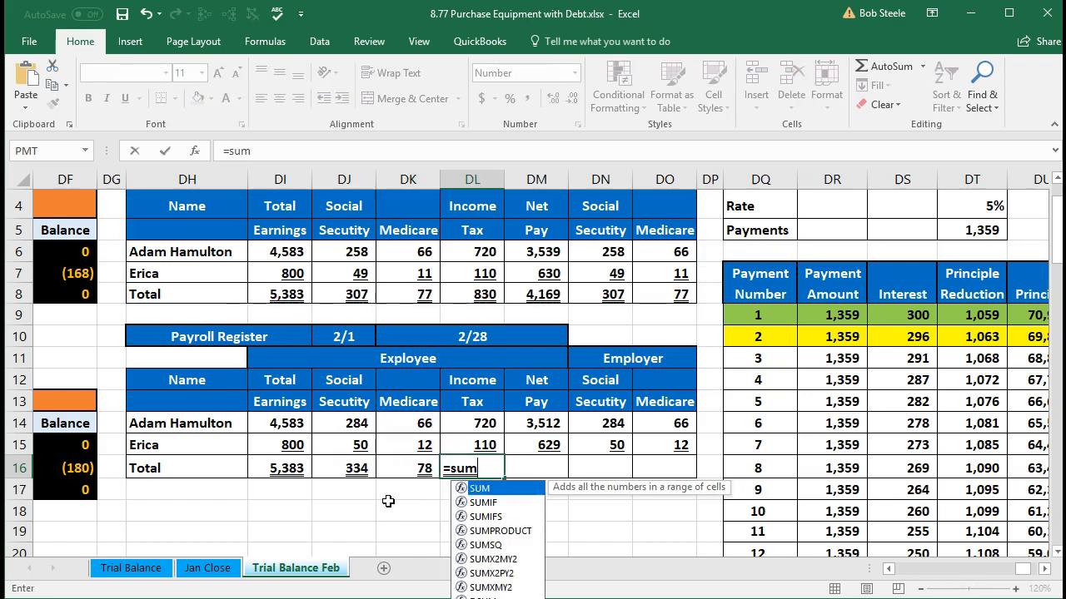
type("(")
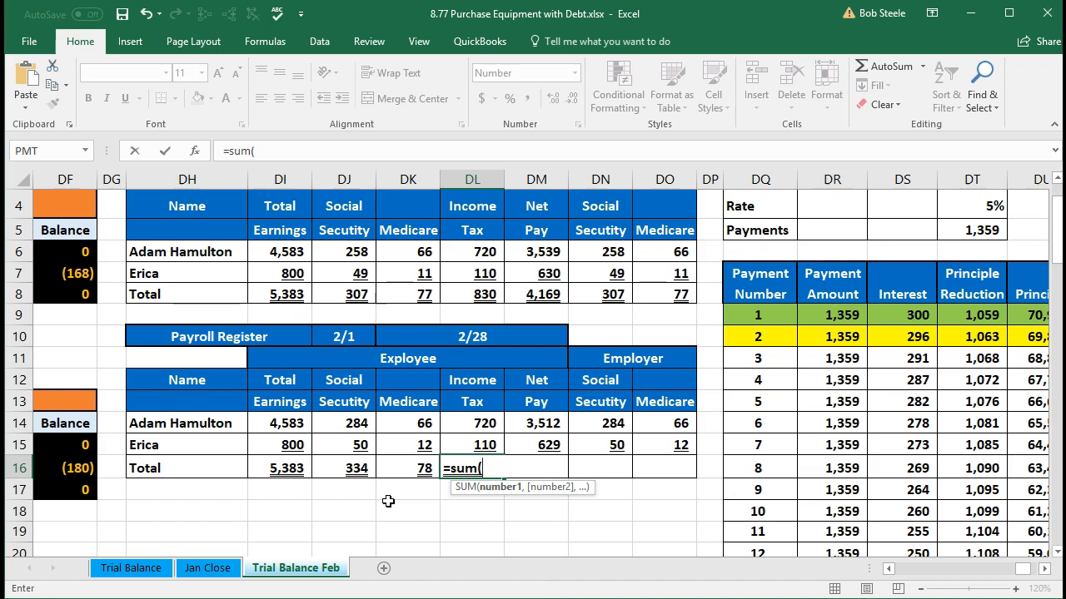
key("Up")
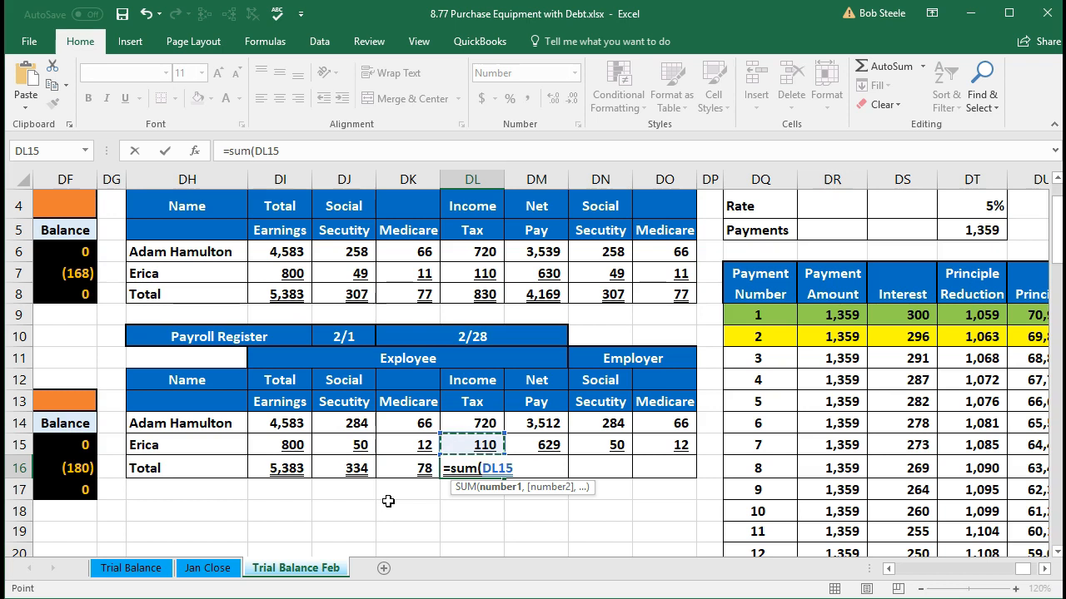
key("shift+Up")
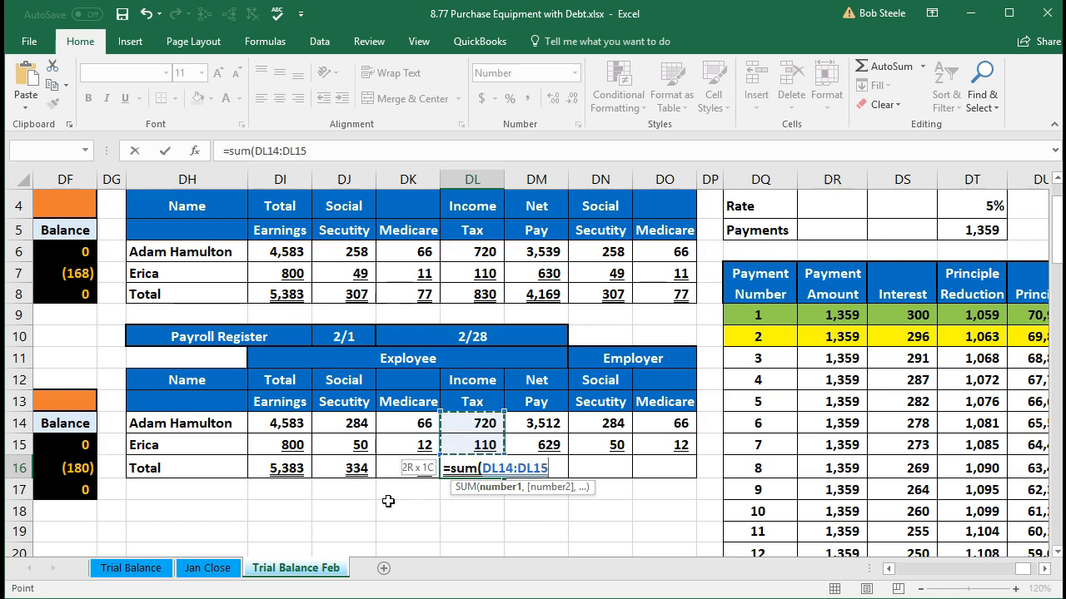
key("Return")
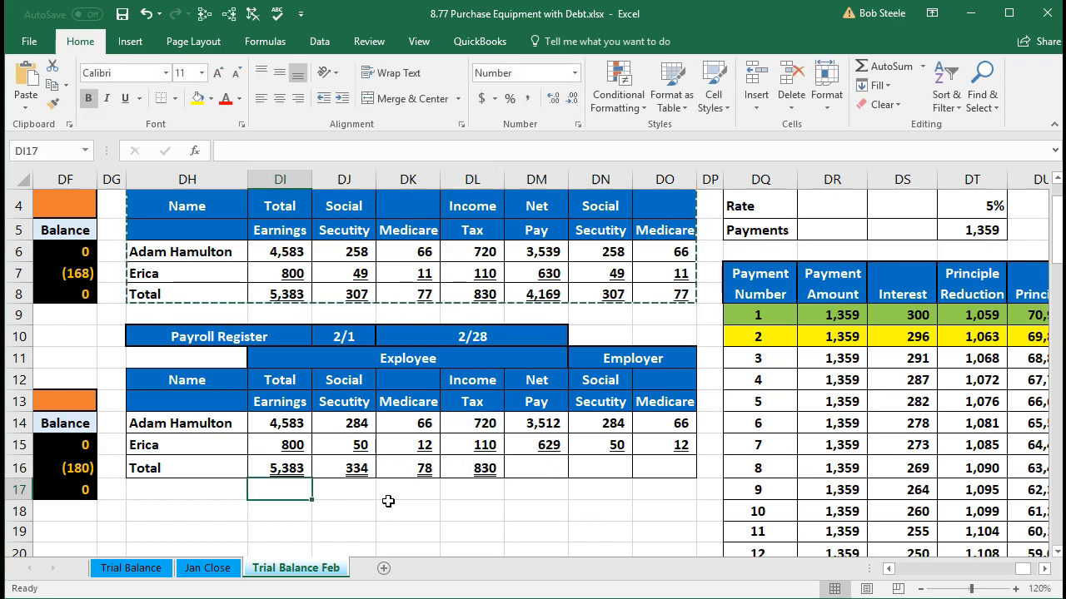
left_click(470, 471)
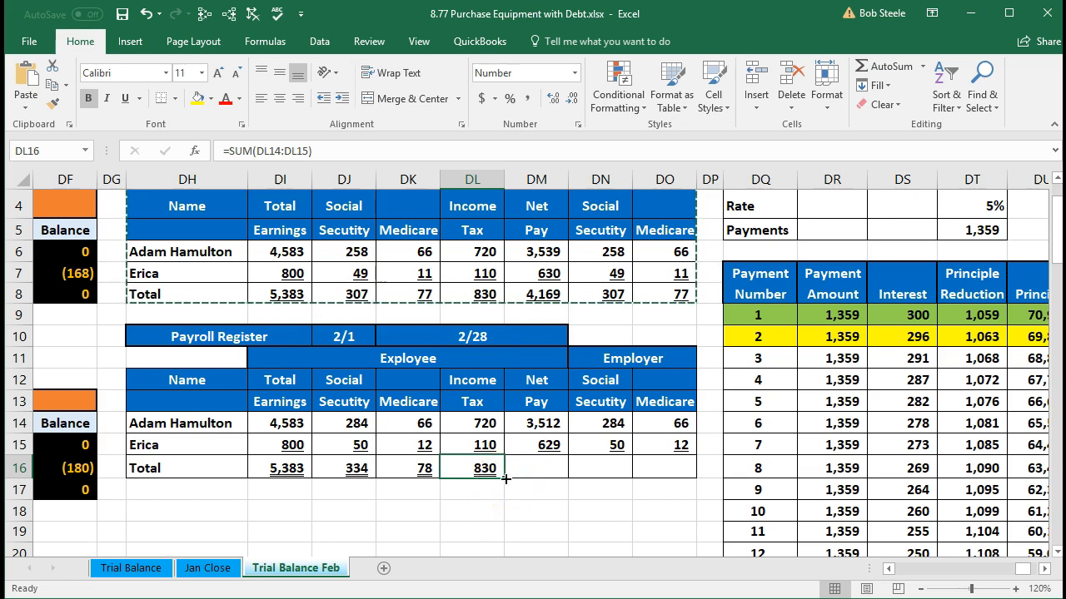
Step: Fill the DL16 total formula across to DO16 and check the employer Social Security formula in DN16
left_click_drag(505, 479, 671, 468)
left_click(643, 503)
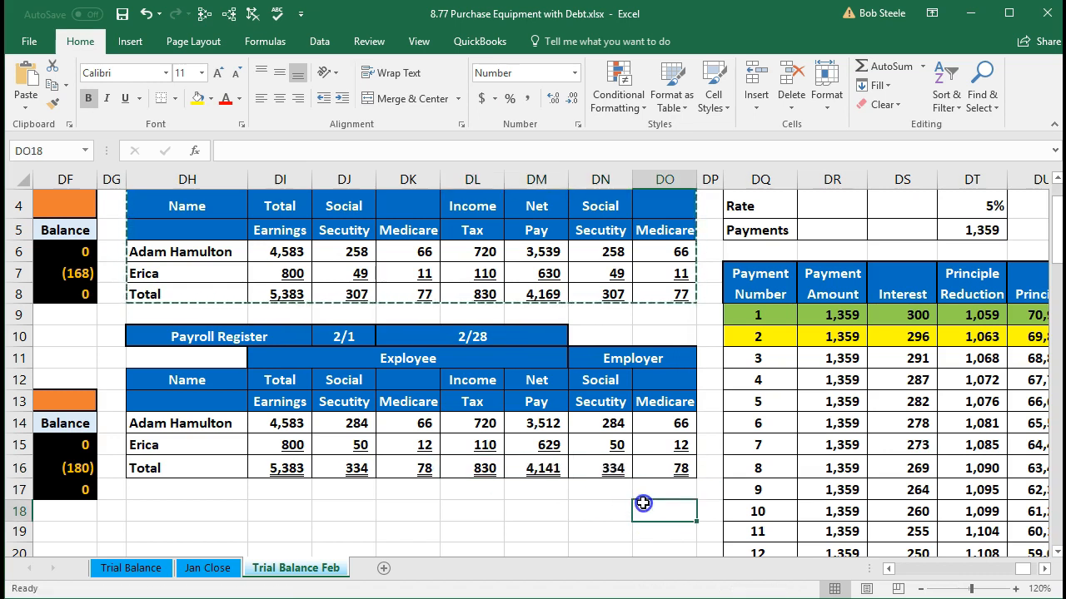
left_click(615, 469)
double_click(616, 469)
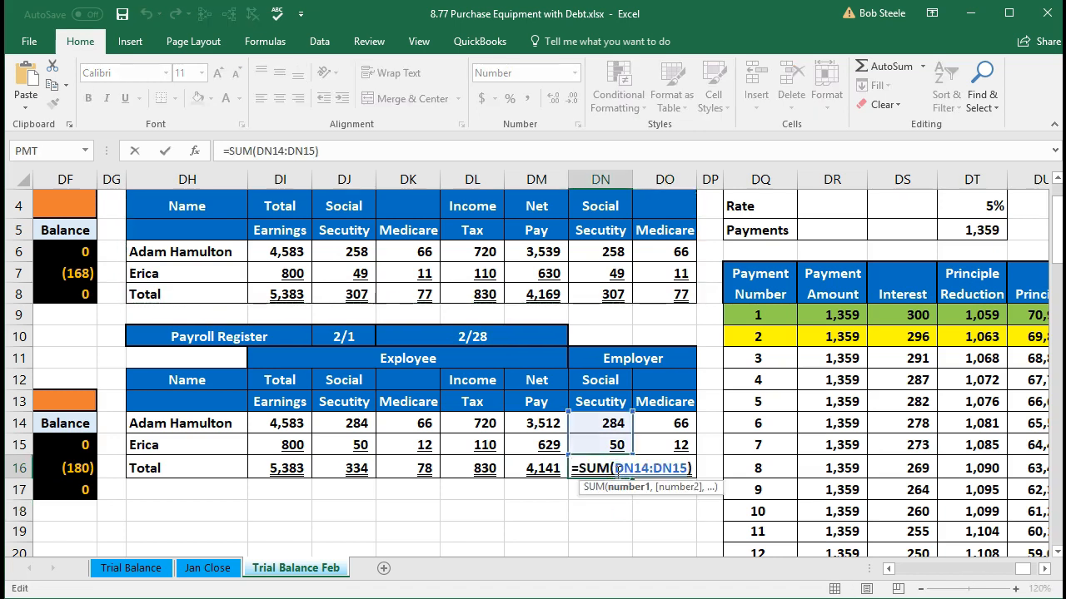
key("Return")
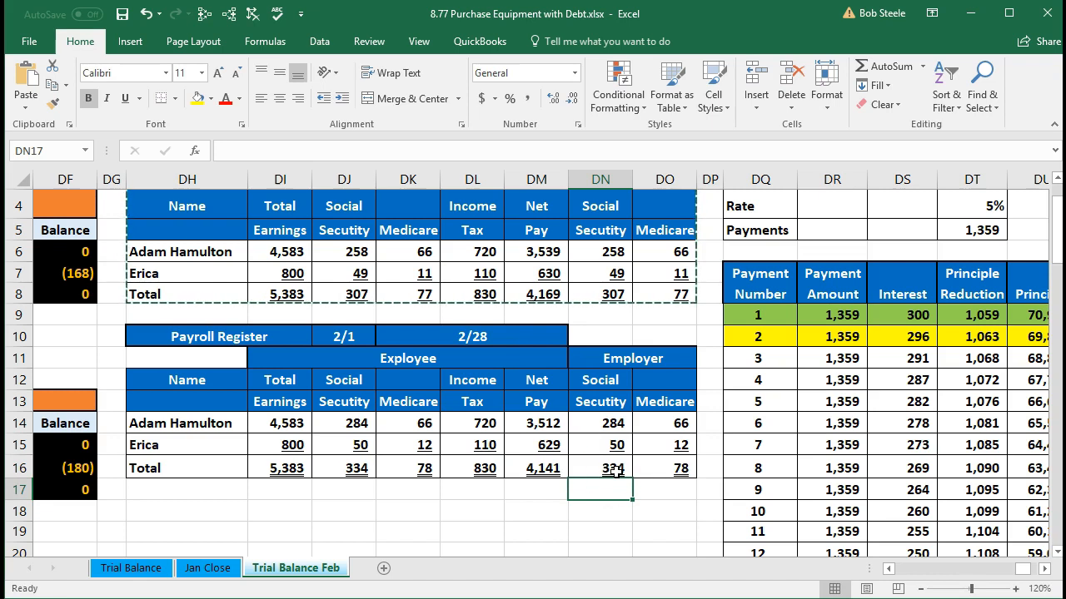
left_click(537, 502)
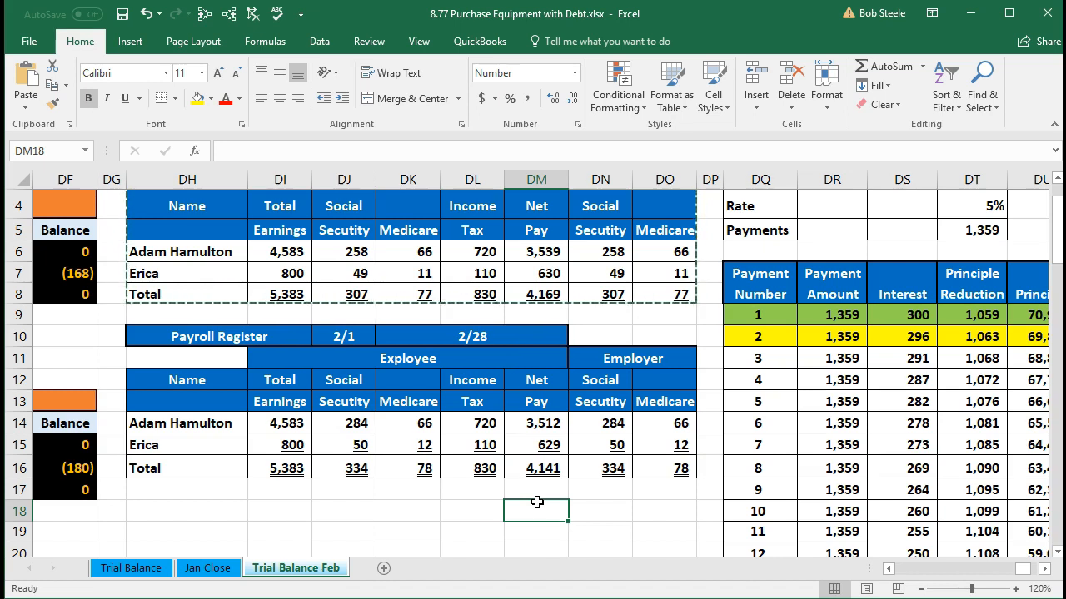
Step: Start a journal entry in the General Journal by entering the date 2/28 in U5
key("Left")
key("Left")
key("Left")
key("Left")
key("Left")
key("Left")
key("Left")
key("Left")
key("Left")
key("Left")
key("Left")
key("Left")
key("Left")
key("Left")
key("Left")
key("Left")
key("Left")
key("Left")
key("Left")
key("Left")
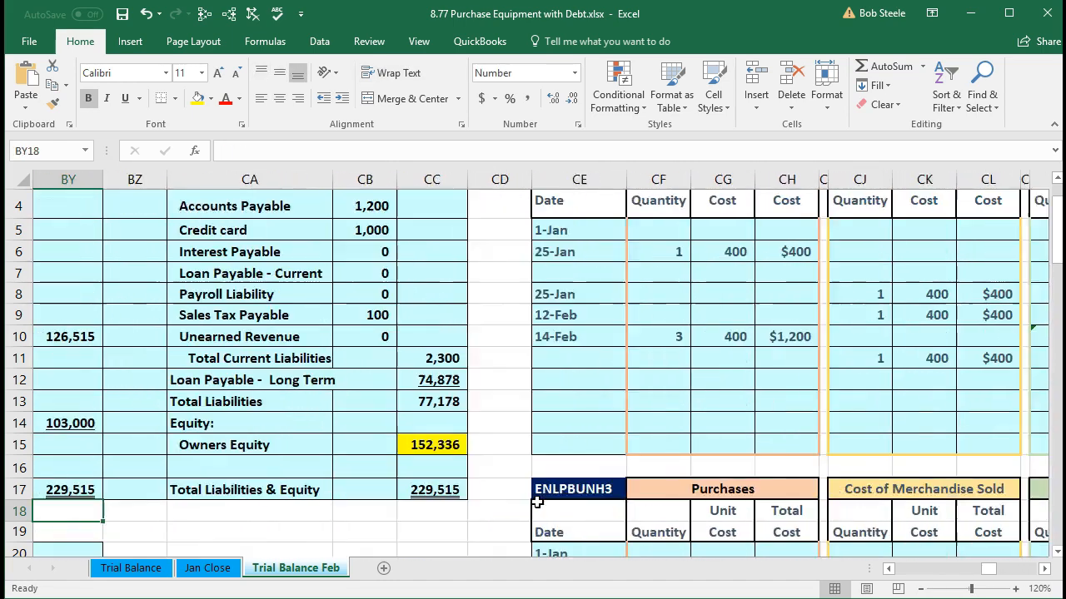
key("Left")
key("Left")
key("Left")
key("Left")
key("Left")
key("Left")
key("Left")
key("Left")
key("Left")
key("Left")
key("Left")
key("Left")
key("Left")
key("Left")
key("Left")
key("Left")
key("Left")
key("Left")
key("Left")
key("Left")
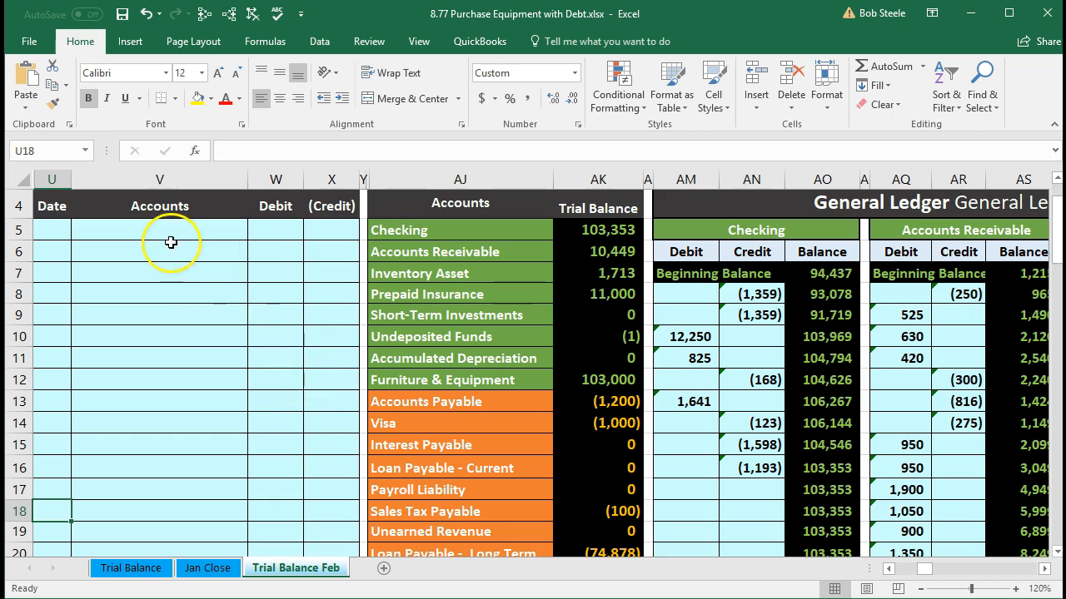
left_click(53, 230)
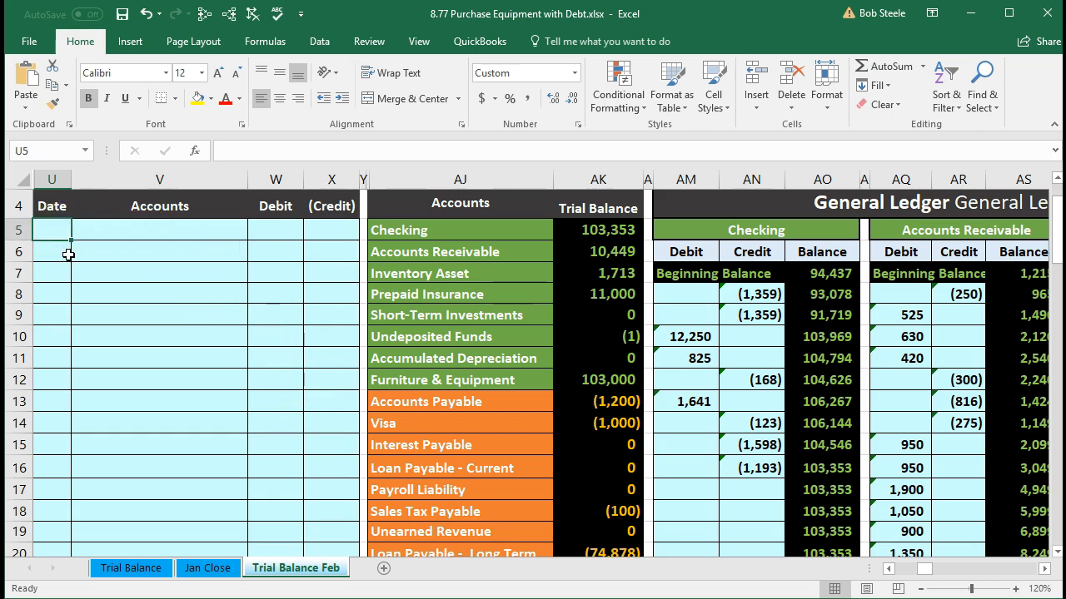
type("2/28")
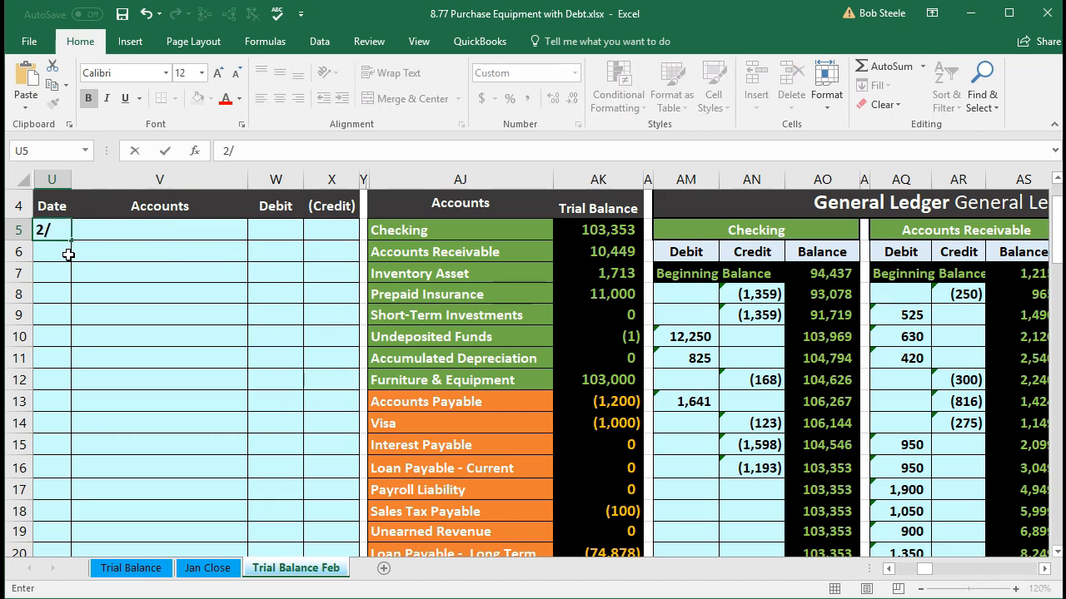
key("Return")
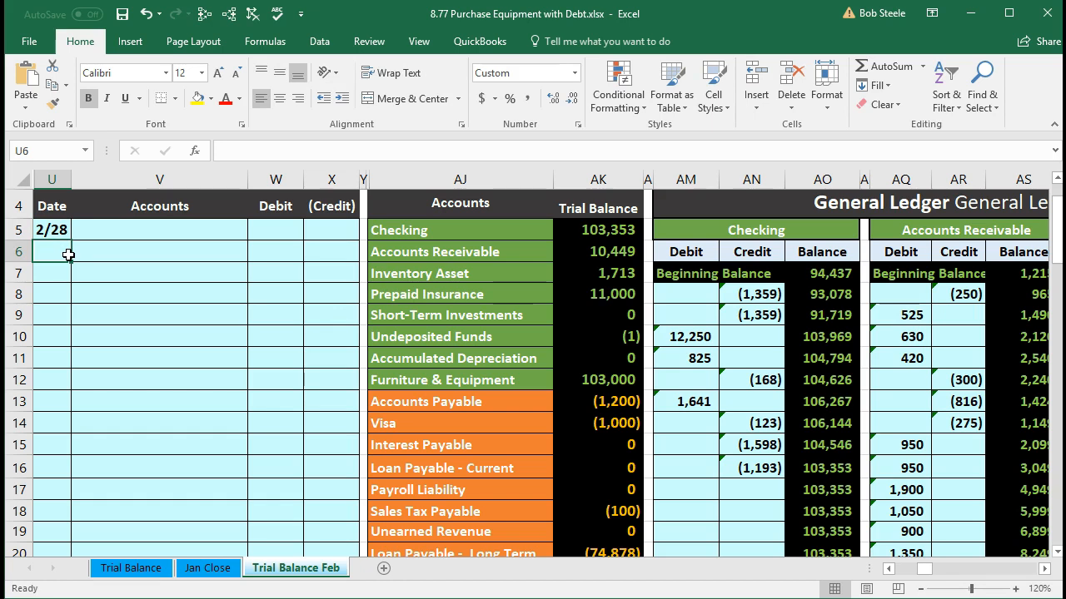
Step: Copy the Checking account name from the trial balance into journal cell V7 as values only
left_click(399, 231)
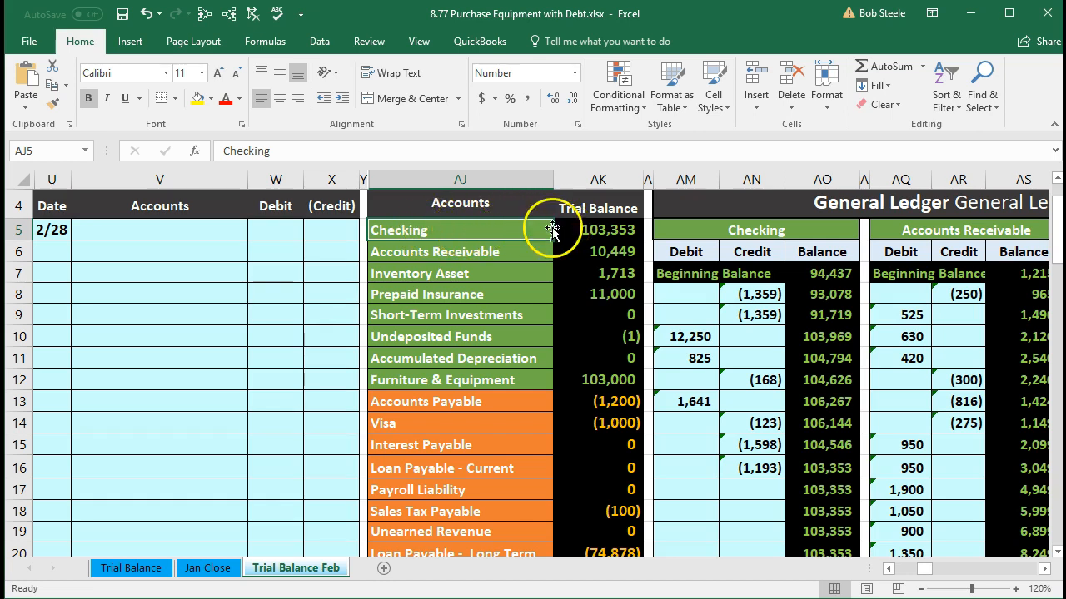
right_click(461, 233)
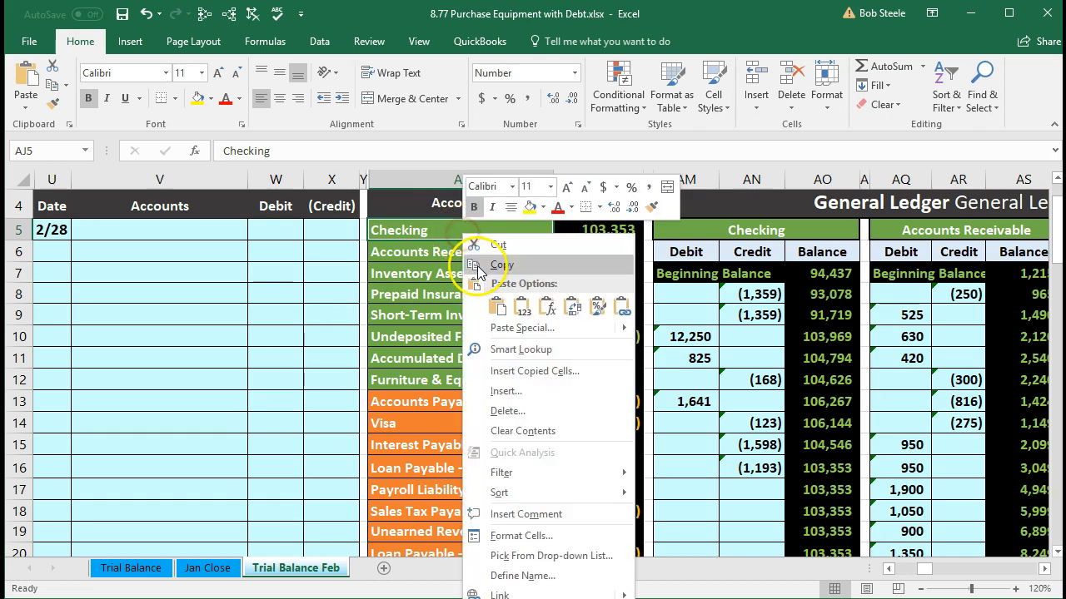
left_click(476, 263)
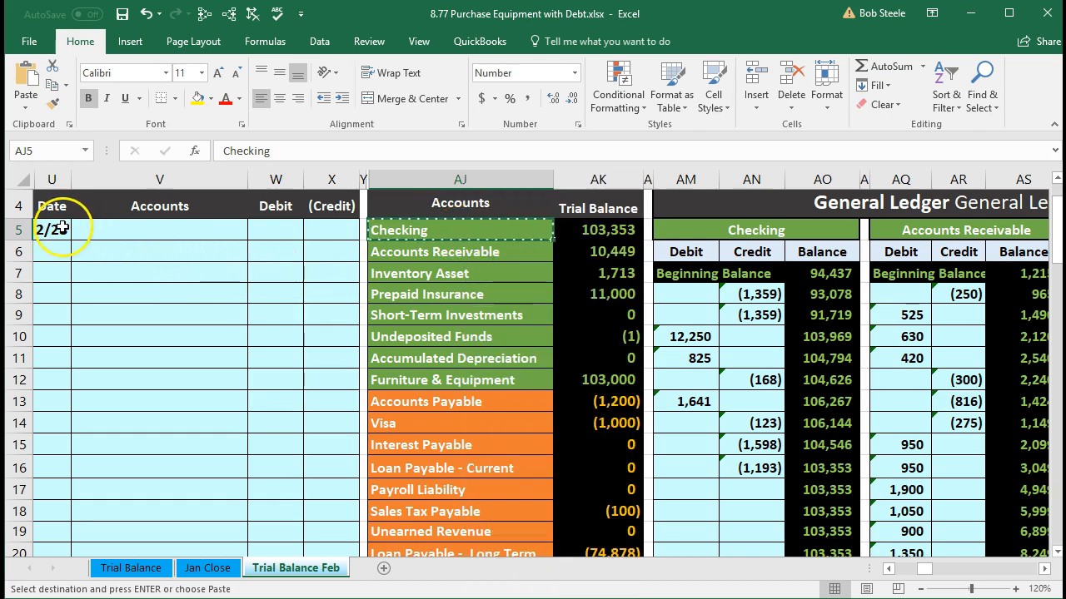
left_click(88, 269)
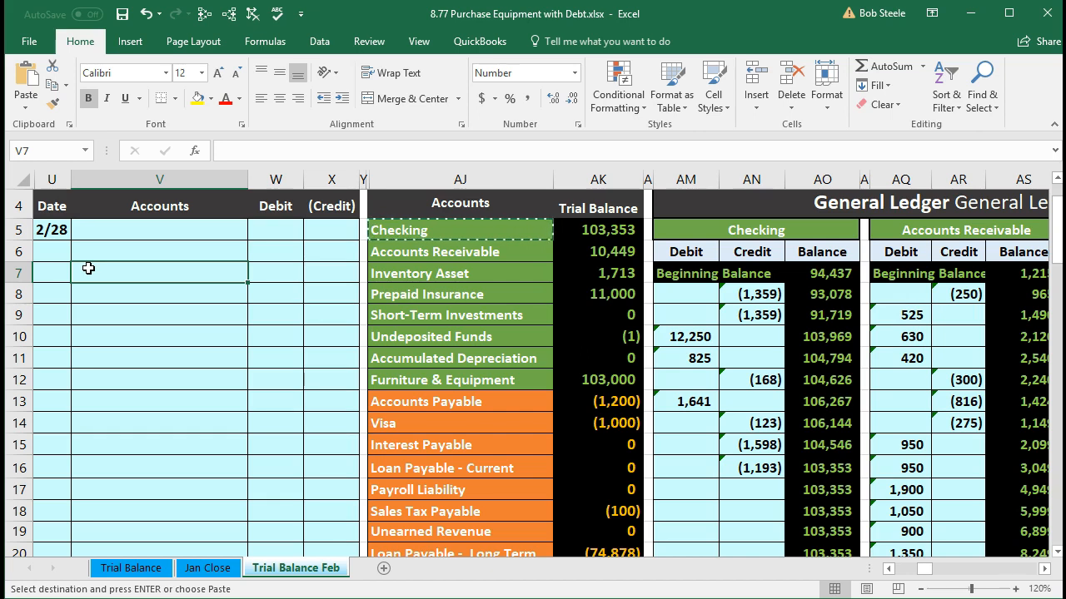
right_click(89, 269)
left_click(154, 341)
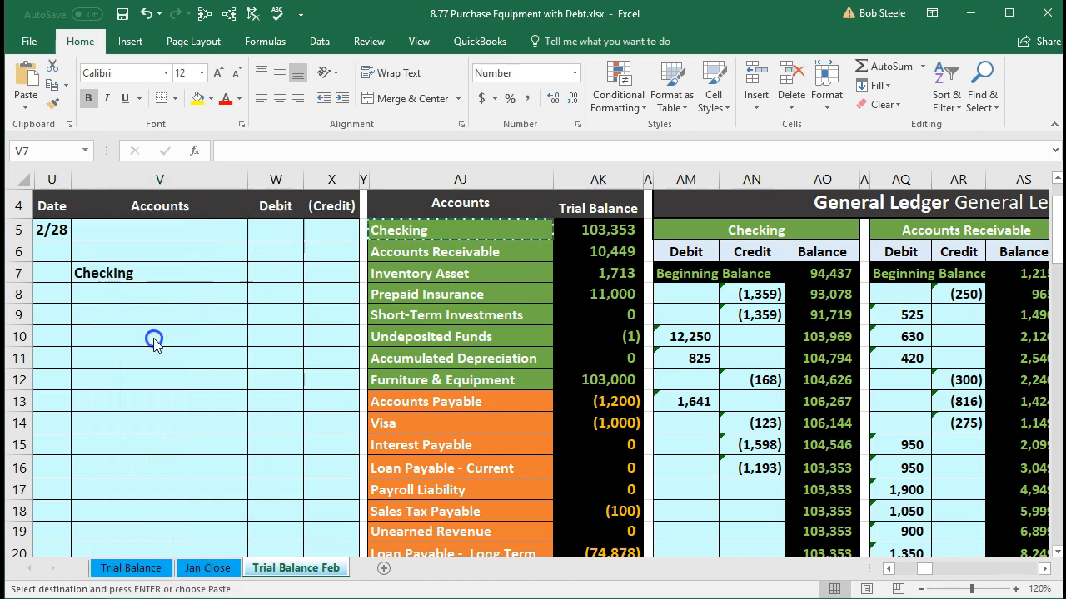
Step: Examine the trial balance expense accounts from Cost of Goods Sold to Utilities to find the one for payroll
left_click(315, 278)
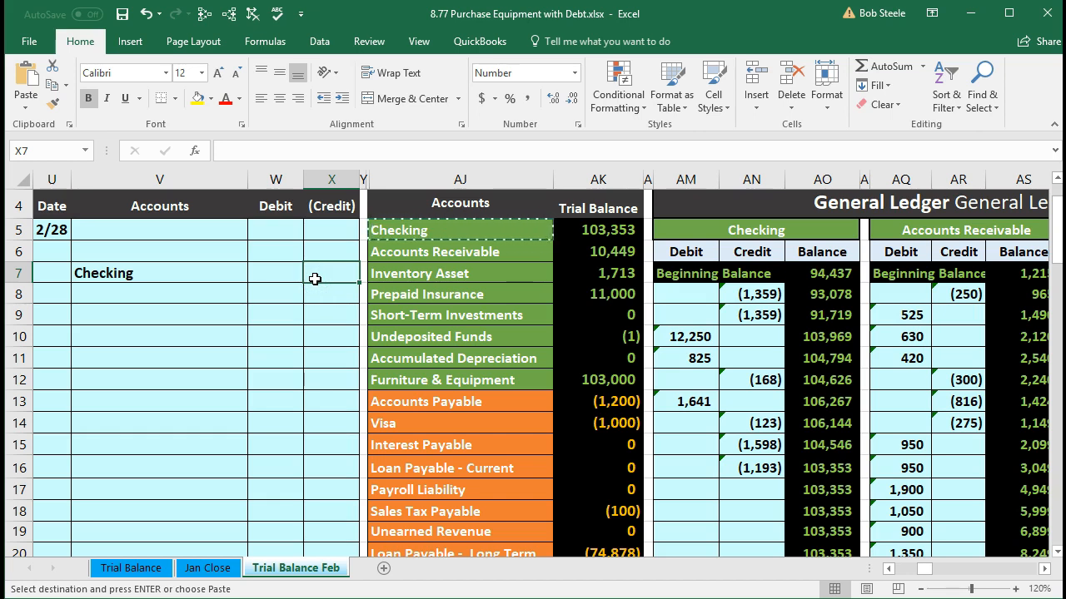
scroll(315, 279, "down", 2)
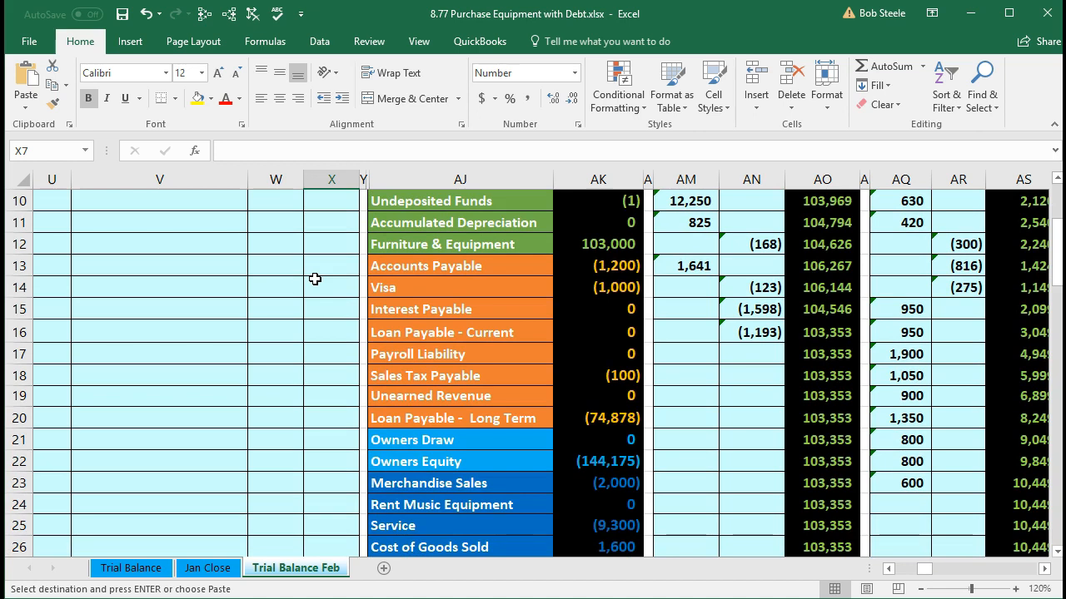
scroll(315, 279, "down", 4)
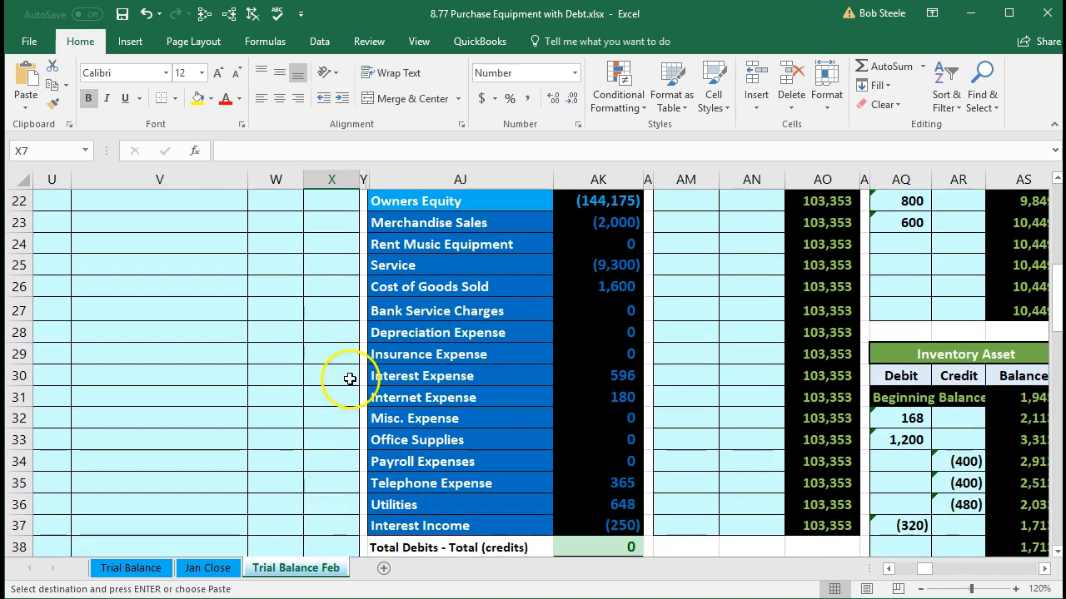
left_click_drag(380, 464, 598, 457)
key("ctrl+v")
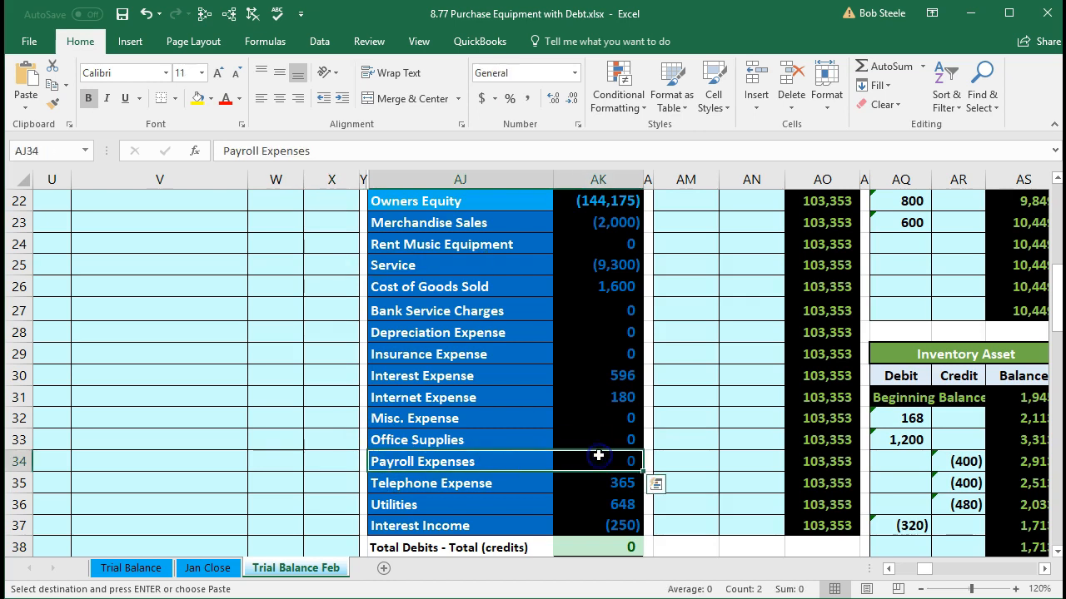
left_click(490, 463)
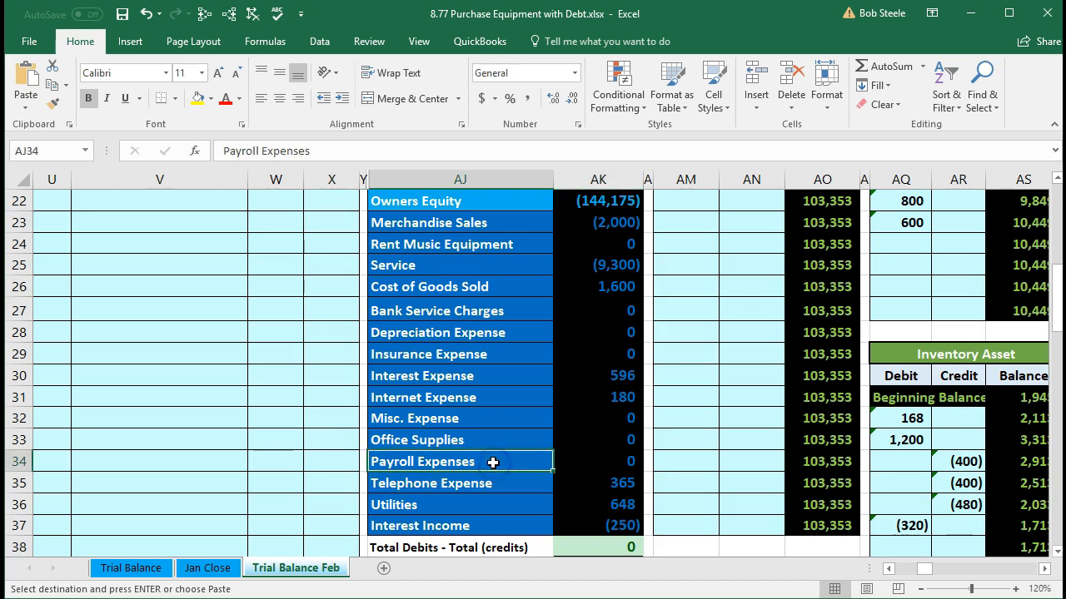
left_click(516, 292)
left_click_drag(516, 292, 607, 499)
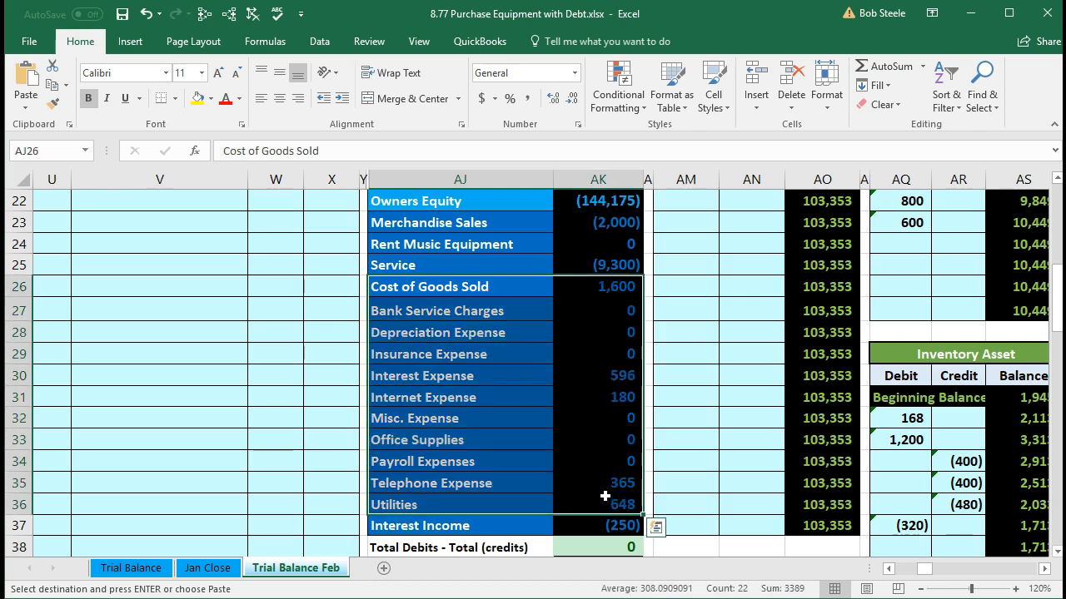
Step: Copy the Payroll Expenses account name from the trial balance into journal cell V5 as values only
left_click(468, 466)
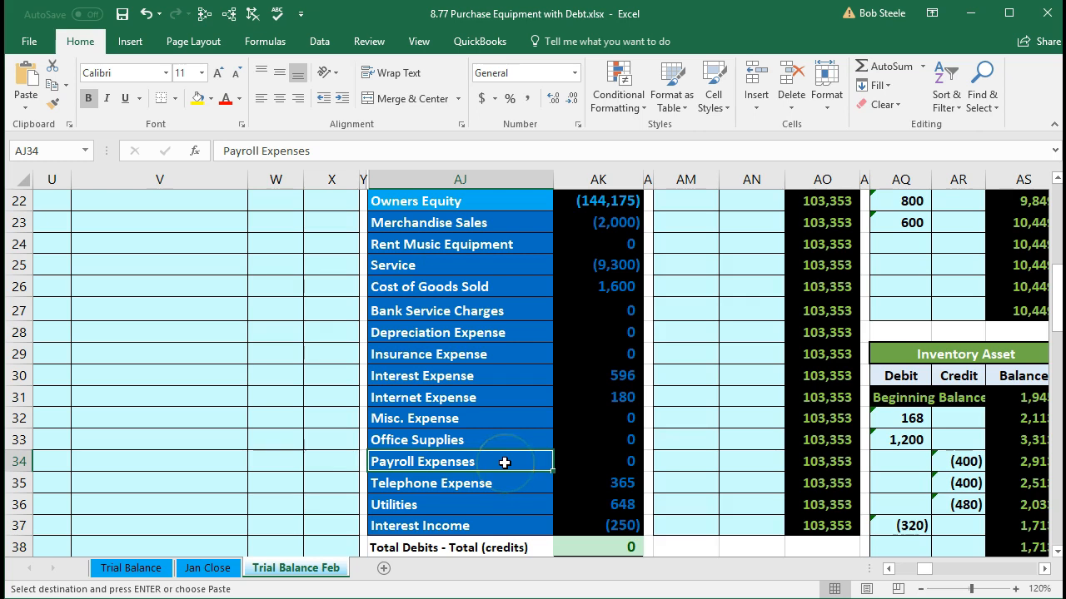
right_click(504, 462)
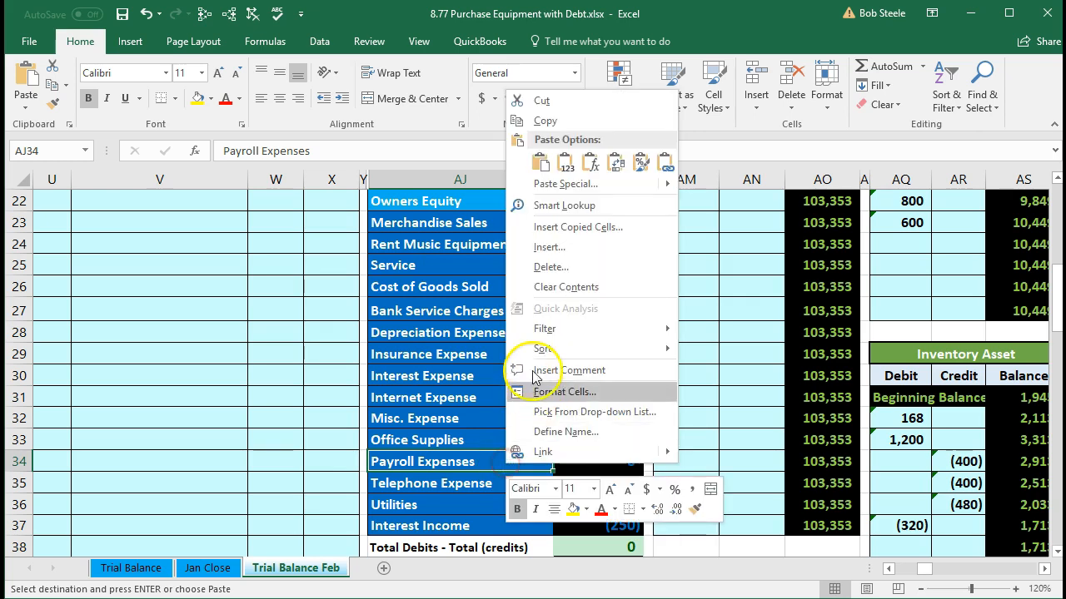
left_click(528, 125)
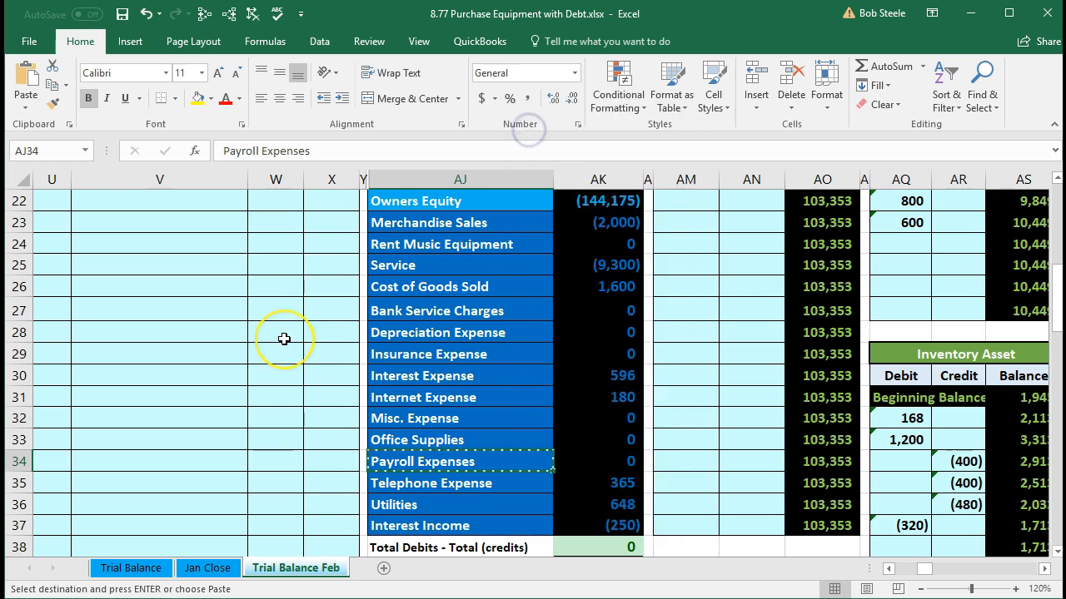
scroll(281, 338, "up", 5)
scroll(283, 338, "up", 2)
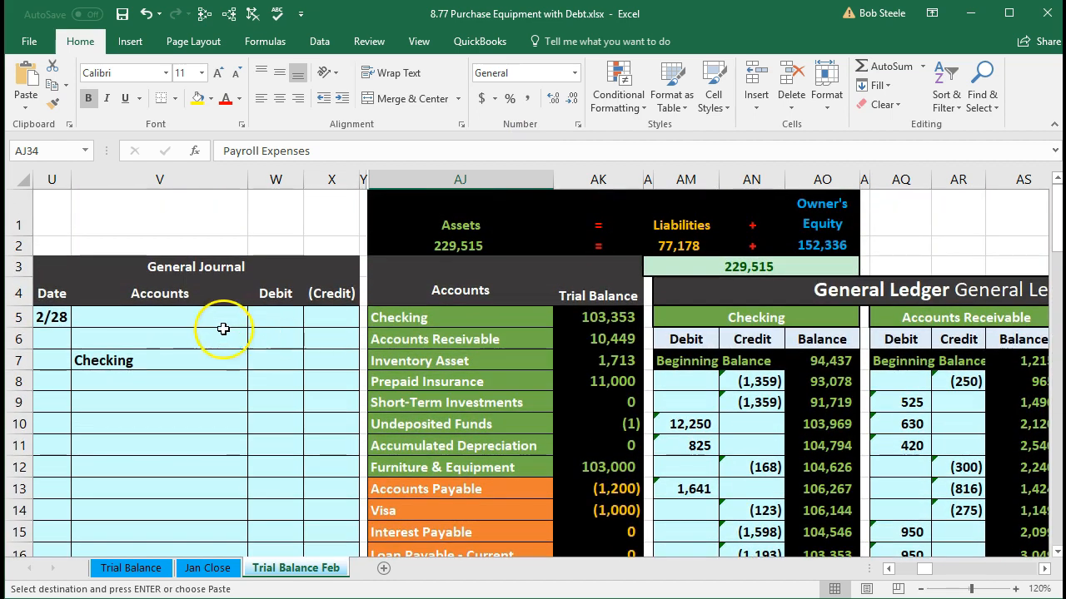
left_click(124, 316)
right_click(123, 316)
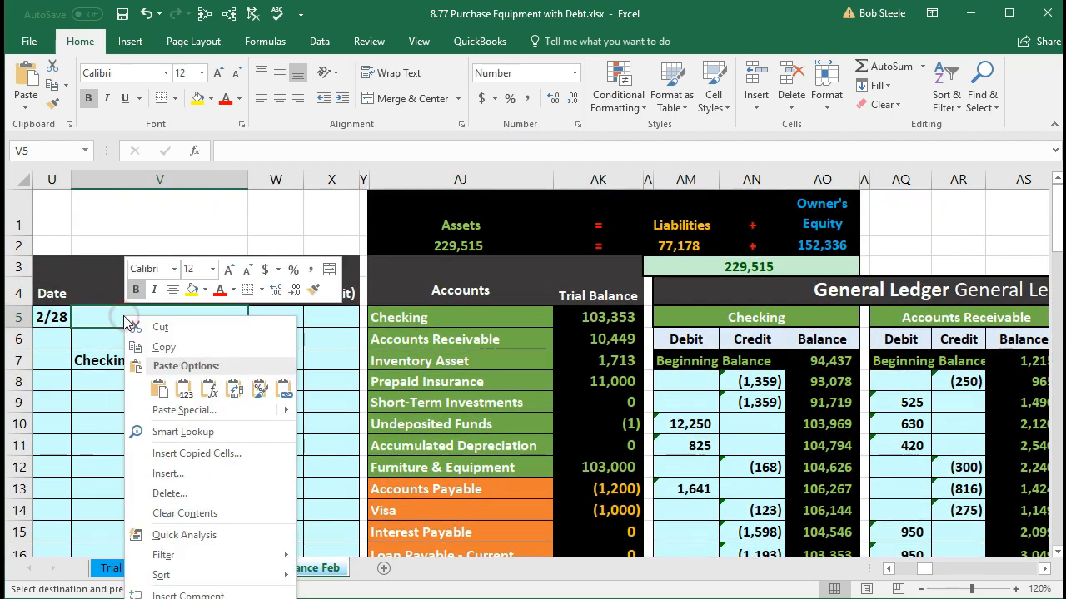
left_click(181, 387)
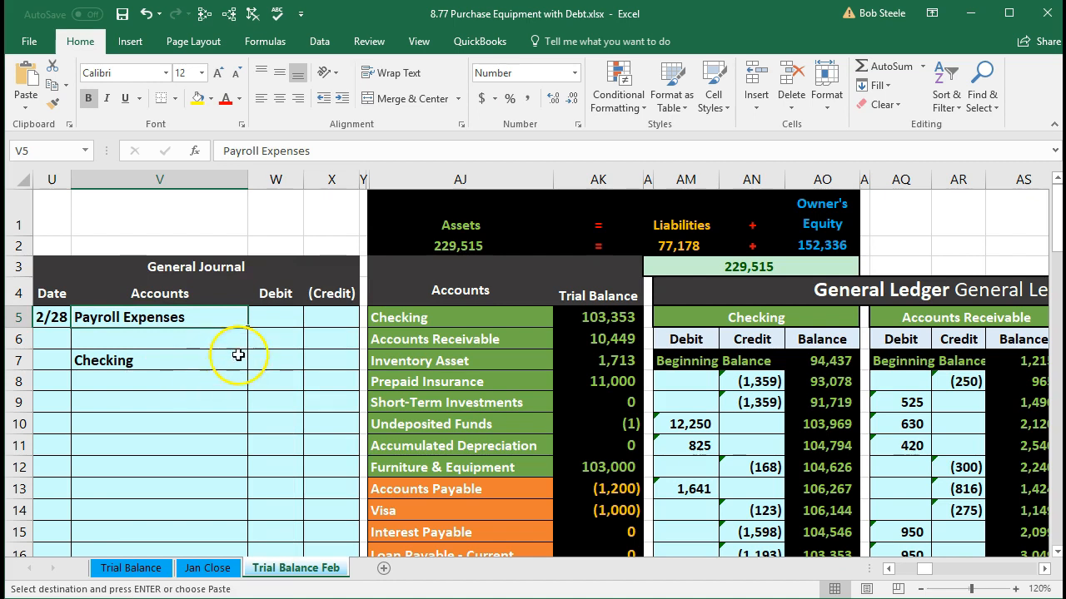
Step: Copy the Payroll Liability account name from the trial balance into journal cell V6 as values only and end copy mode
left_click(267, 324)
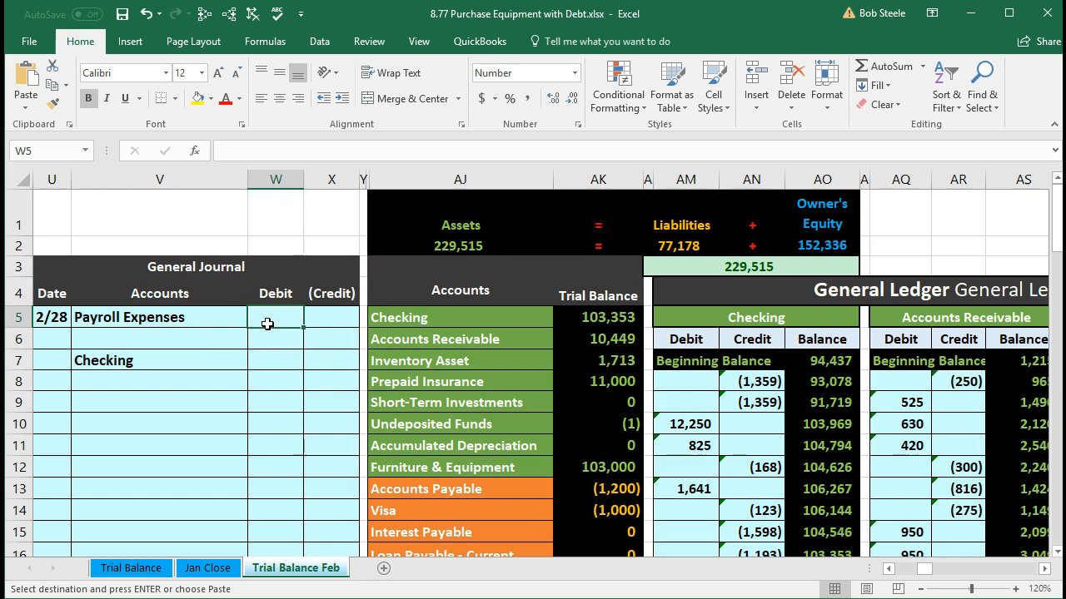
left_click(328, 363)
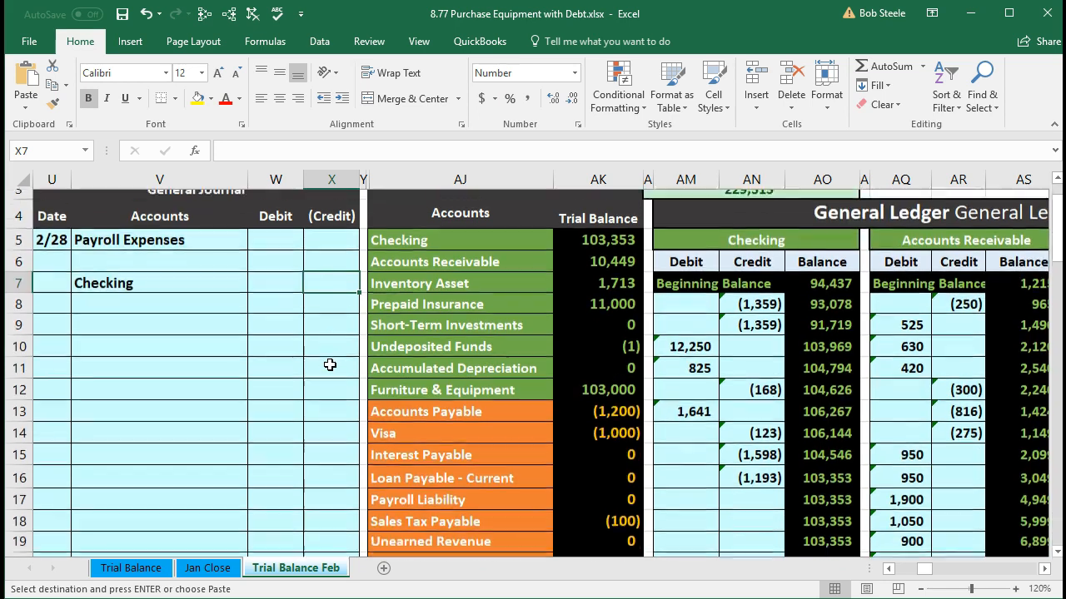
scroll(330, 365, "down", 2)
left_click(404, 420)
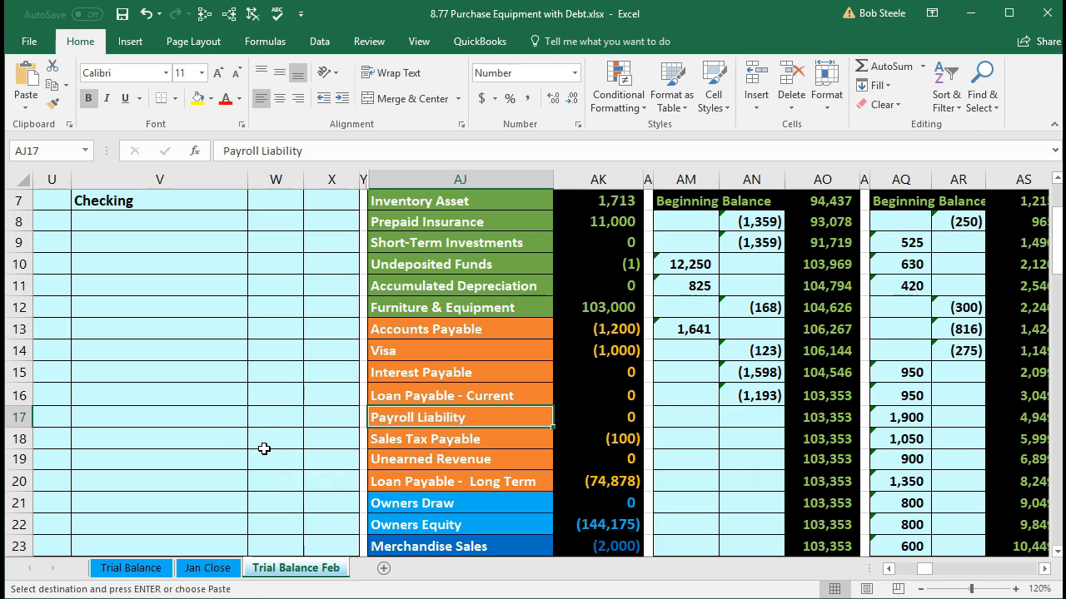
left_click(312, 454)
right_click(498, 421)
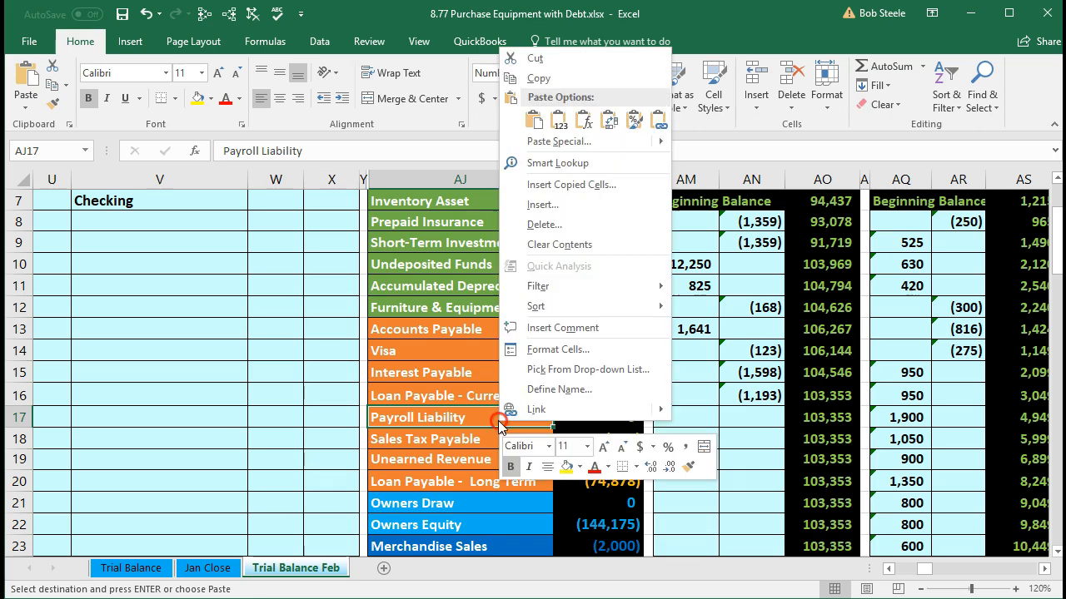
left_click(515, 80)
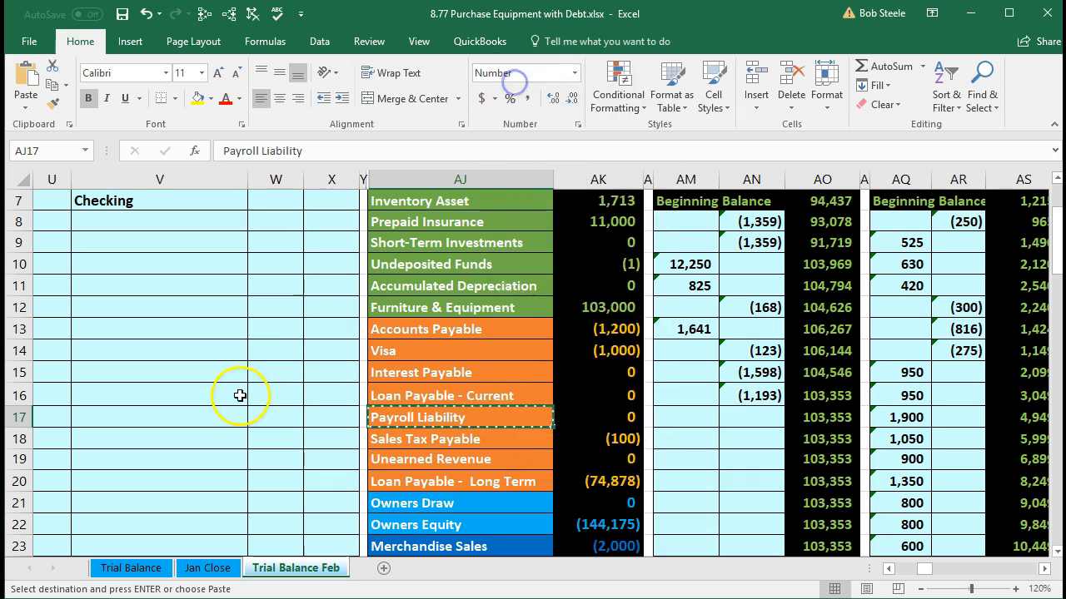
scroll(239, 396, "up", 2)
left_click(164, 348)
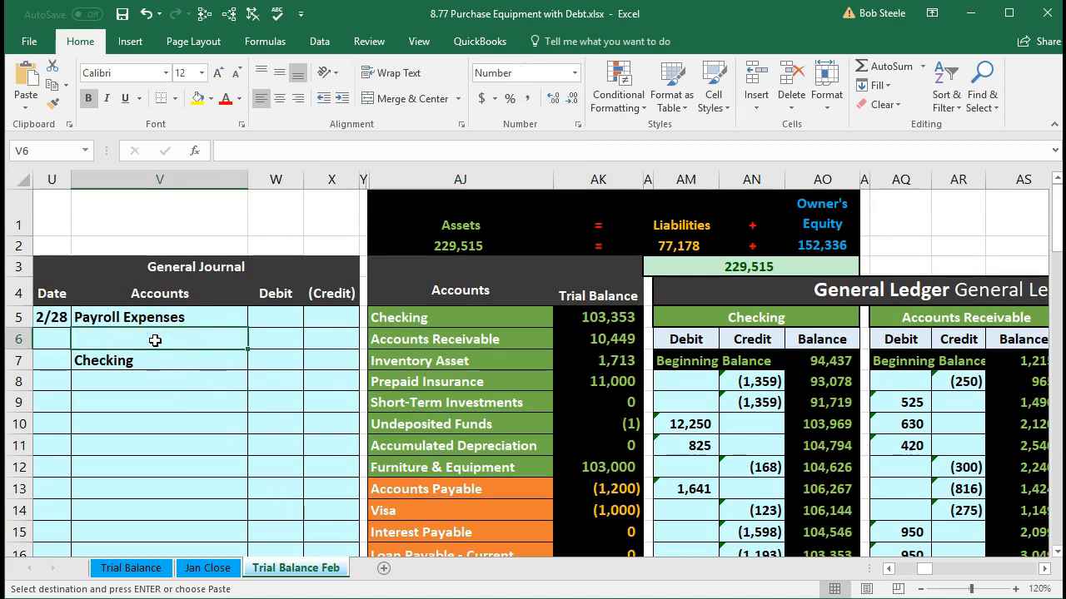
right_click(156, 341)
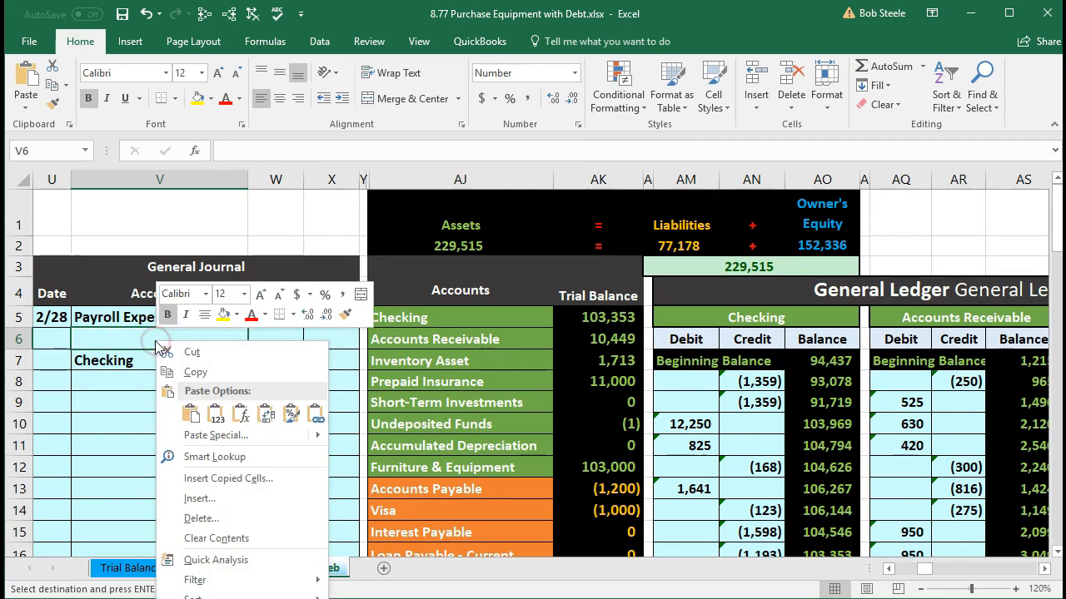
left_click(216, 414)
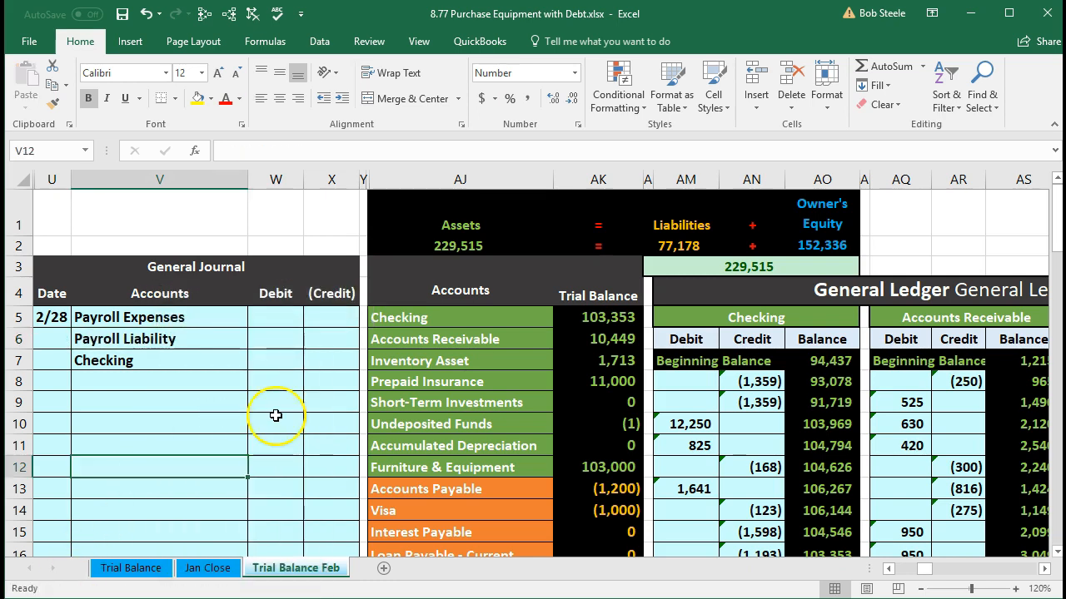
left_click(222, 402)
key("Escape")
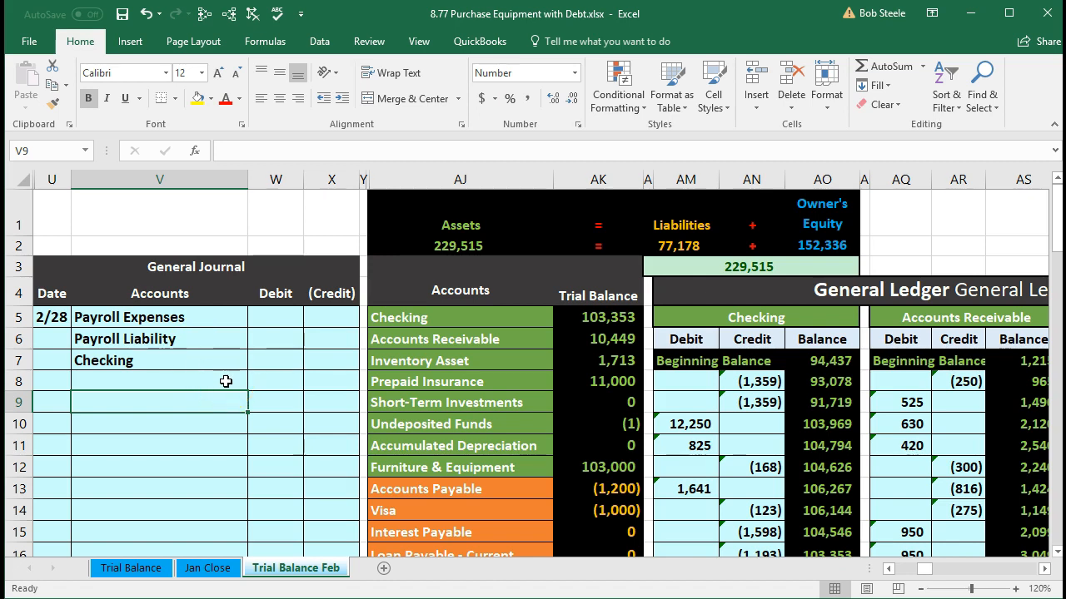
Step: Copy the Payroll Expenses account name from the trial balance into journal cell V9 as values only
scroll(226, 381, "down", 5)
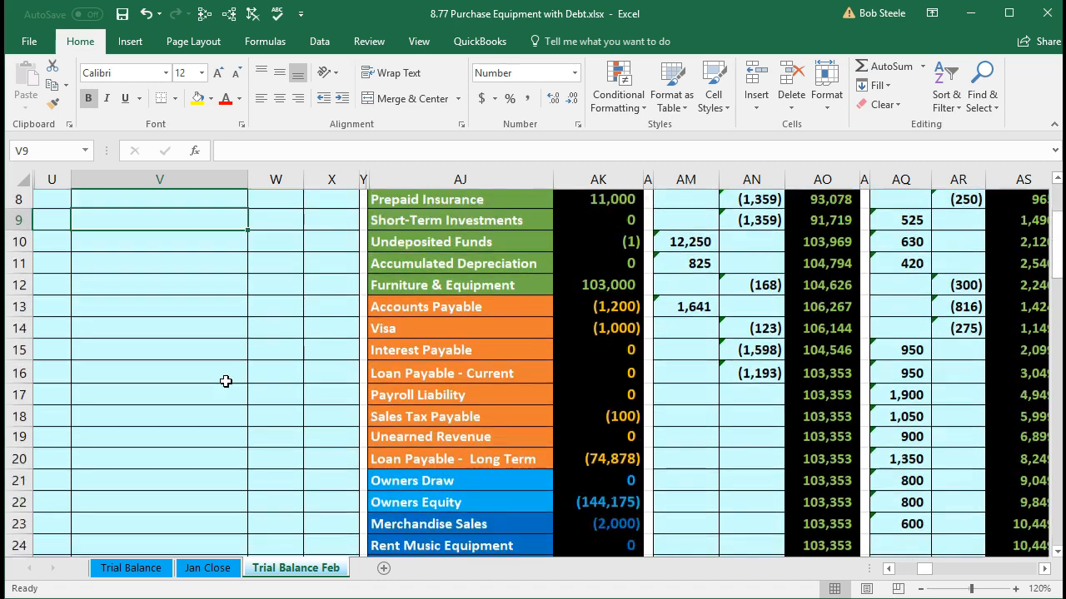
scroll(225, 381, "down", 2)
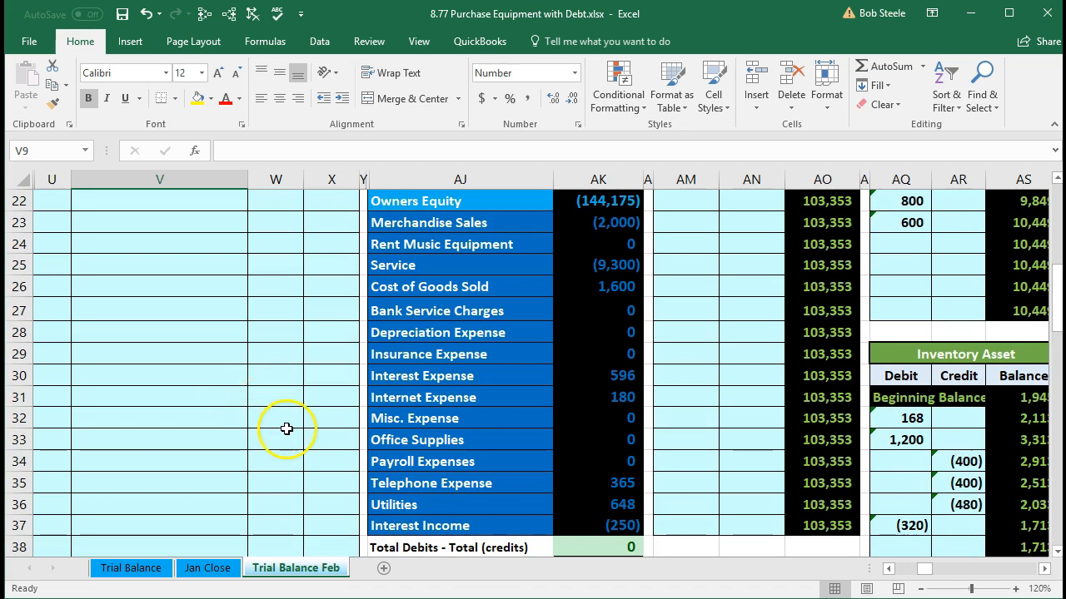
left_click(529, 465)
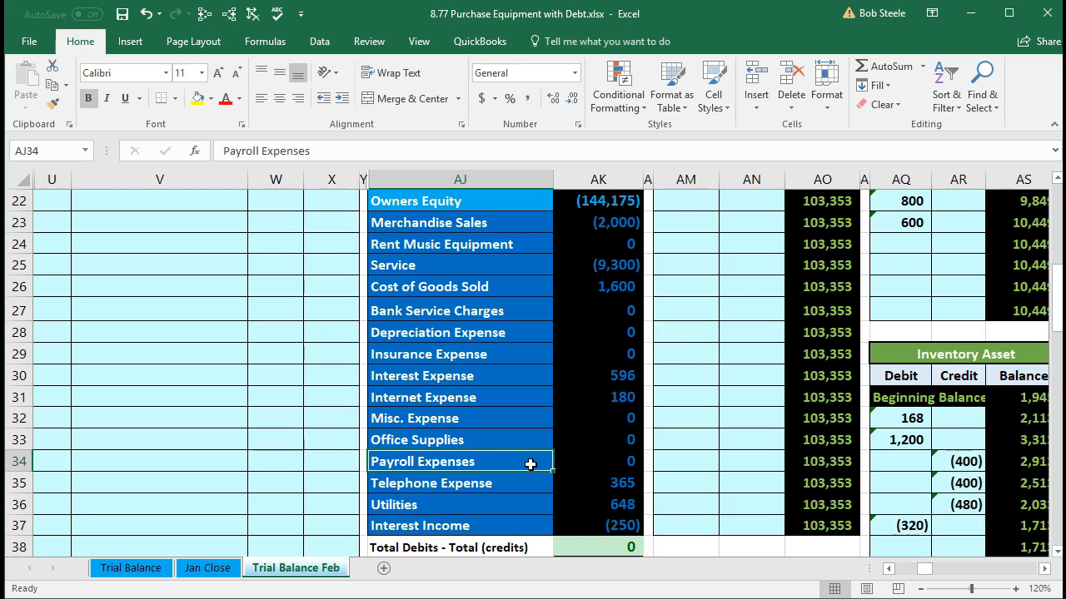
right_click(531, 465)
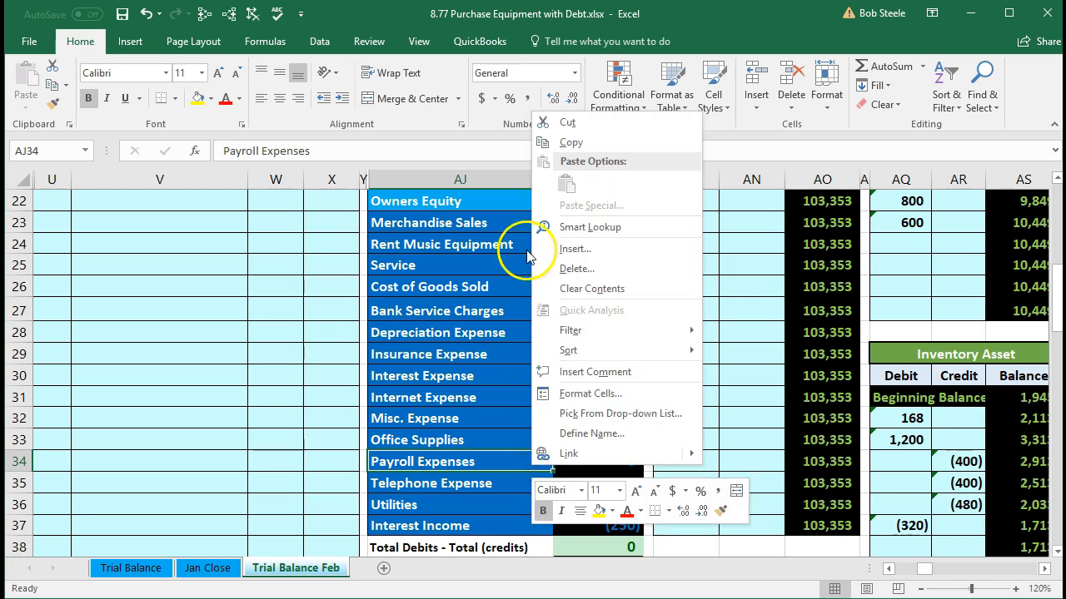
left_click(549, 139)
scroll(150, 399, "up", 5)
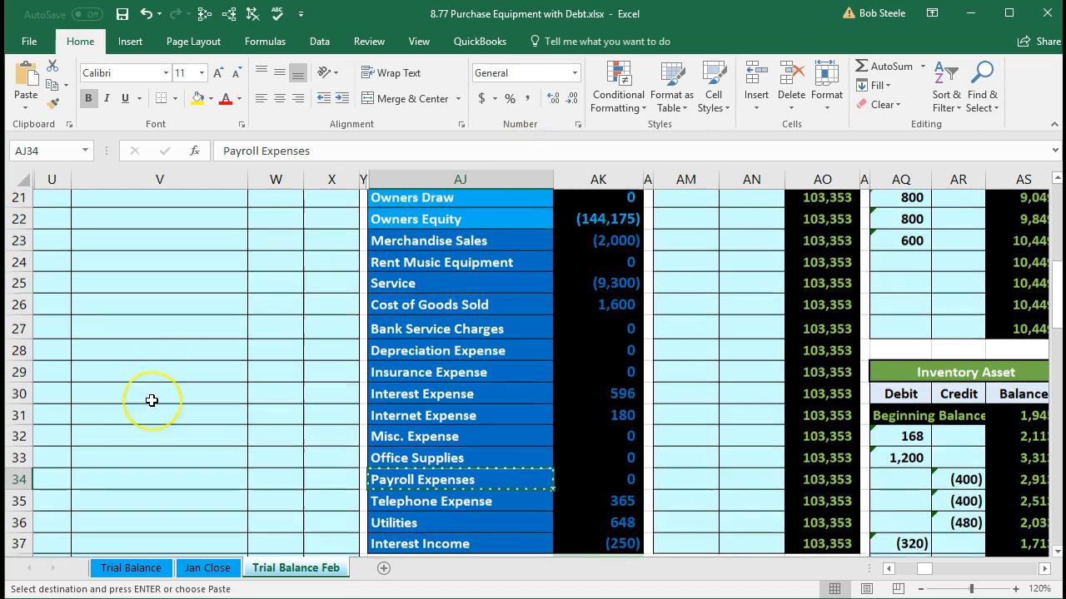
scroll(151, 400, "up", 1)
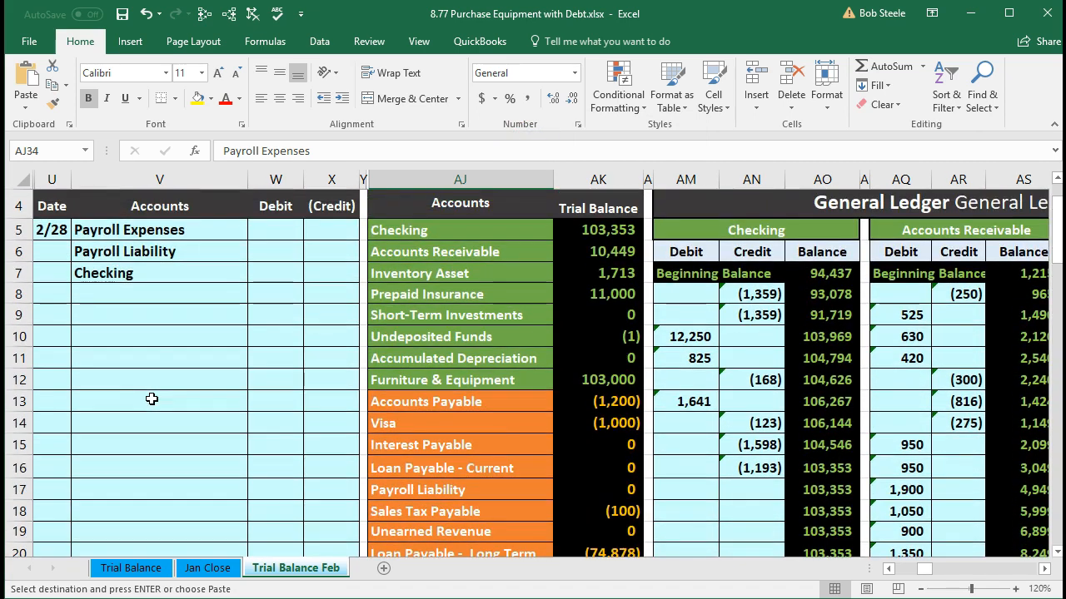
left_click(113, 314)
right_click(115, 317)
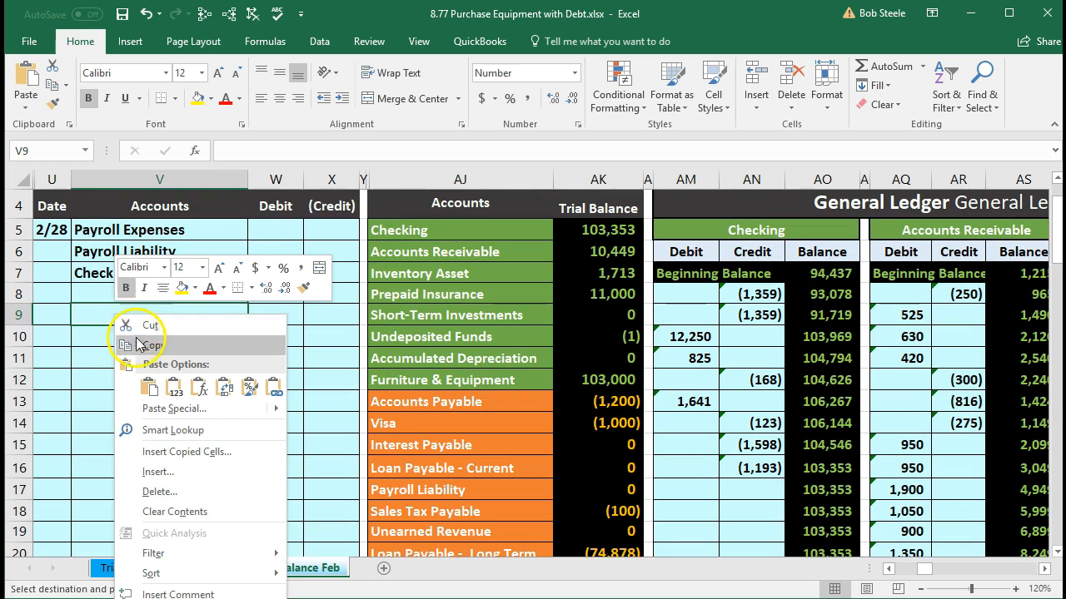
left_click(174, 388)
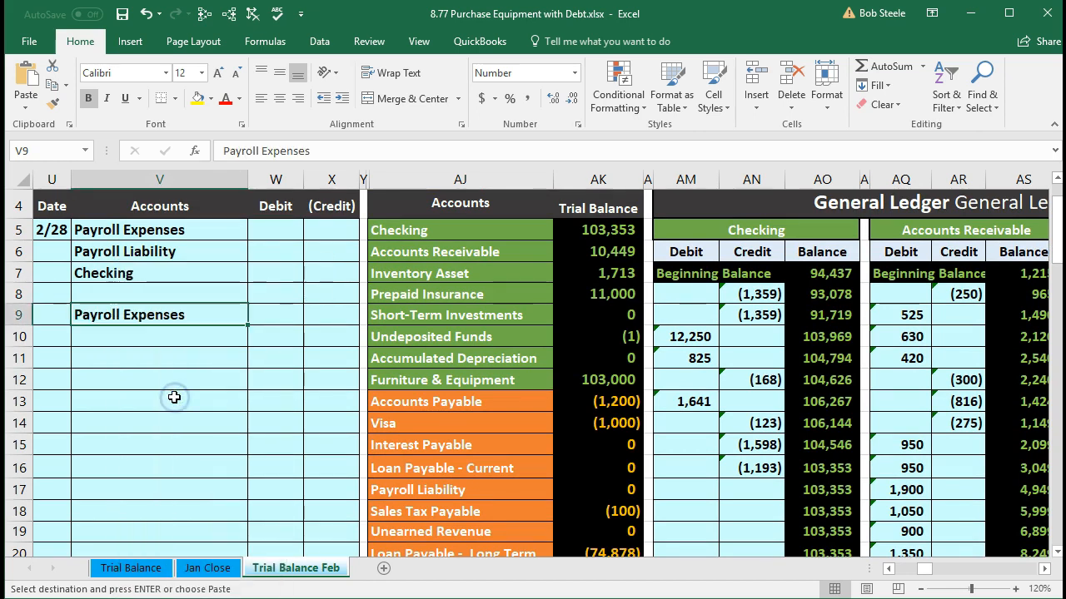
Step: Copy the Payroll Liability account name from the trial balance into journal cell V10 as values only
left_click(474, 416)
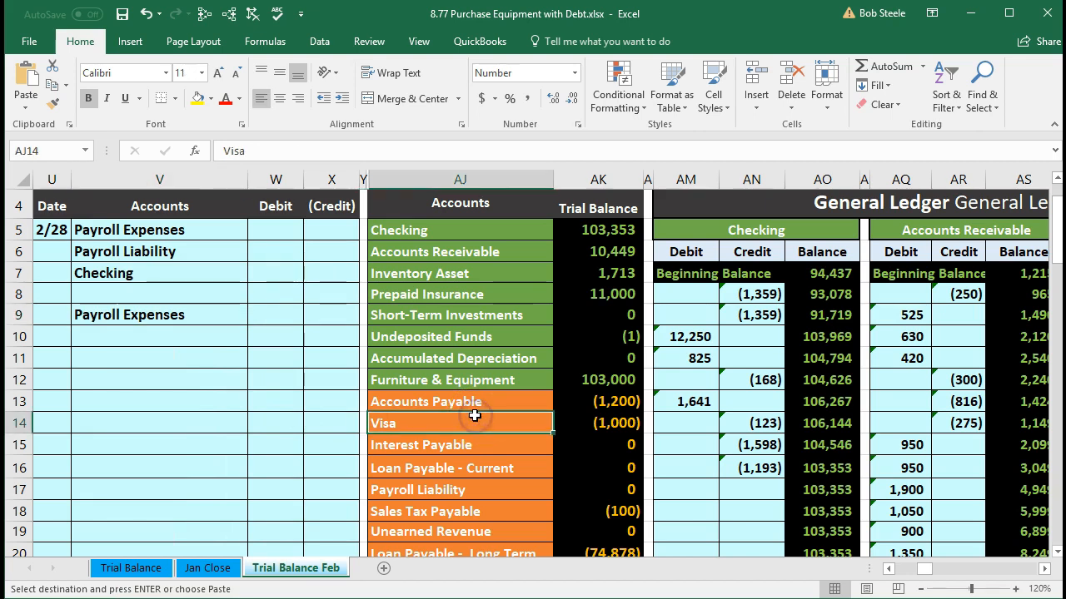
scroll(474, 417, "down", 1)
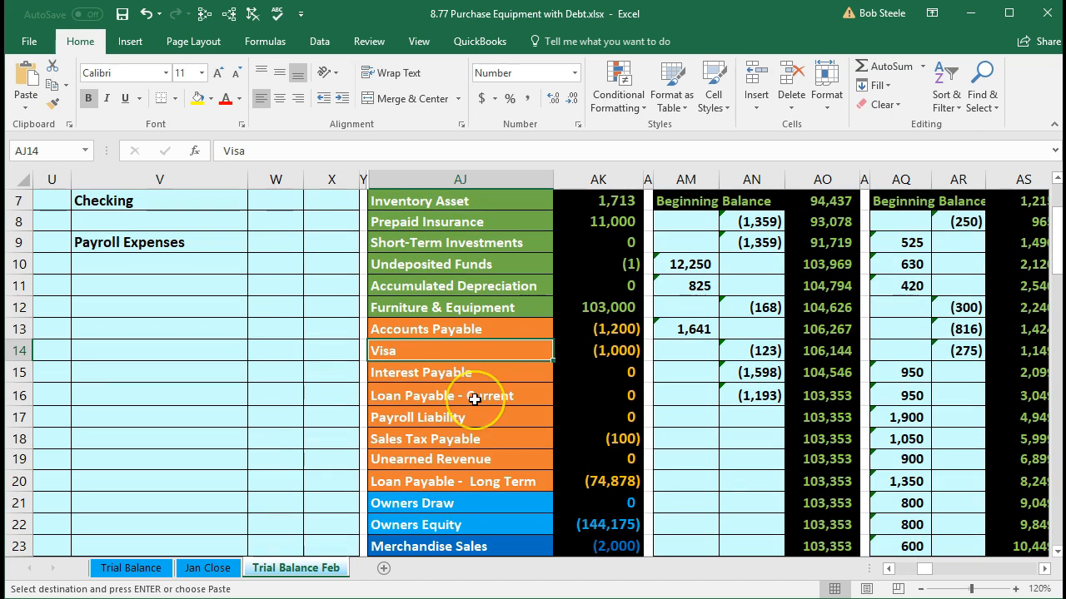
left_click(475, 420)
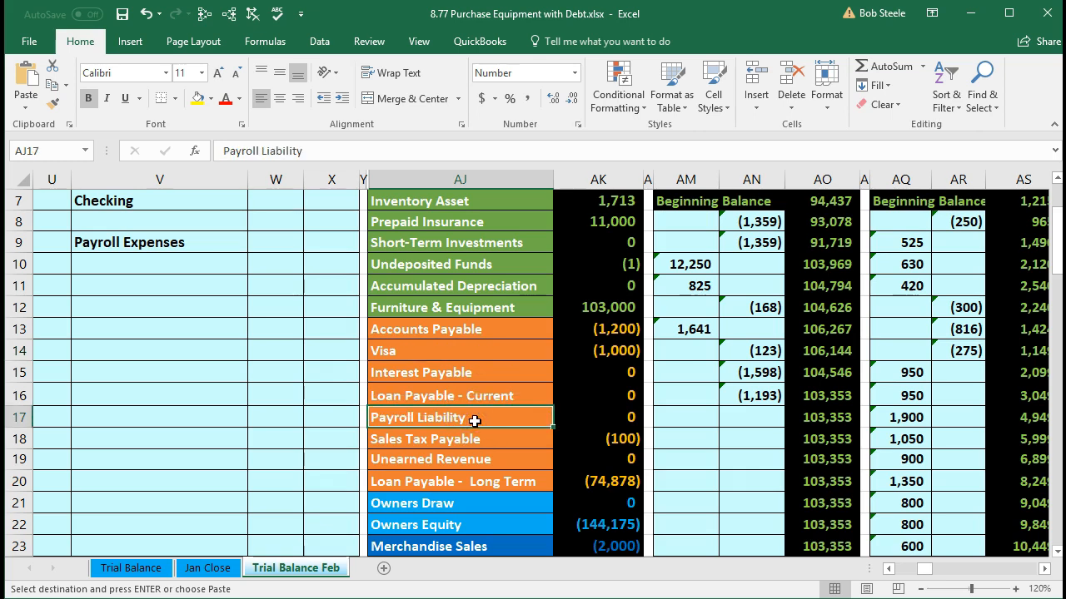
right_click(474, 421)
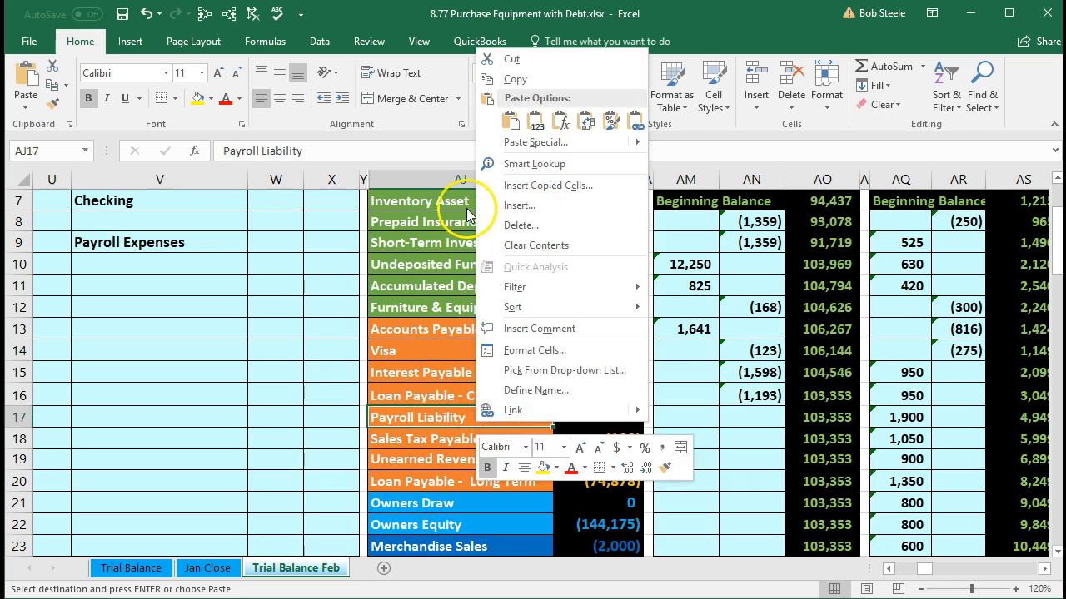
left_click(521, 79)
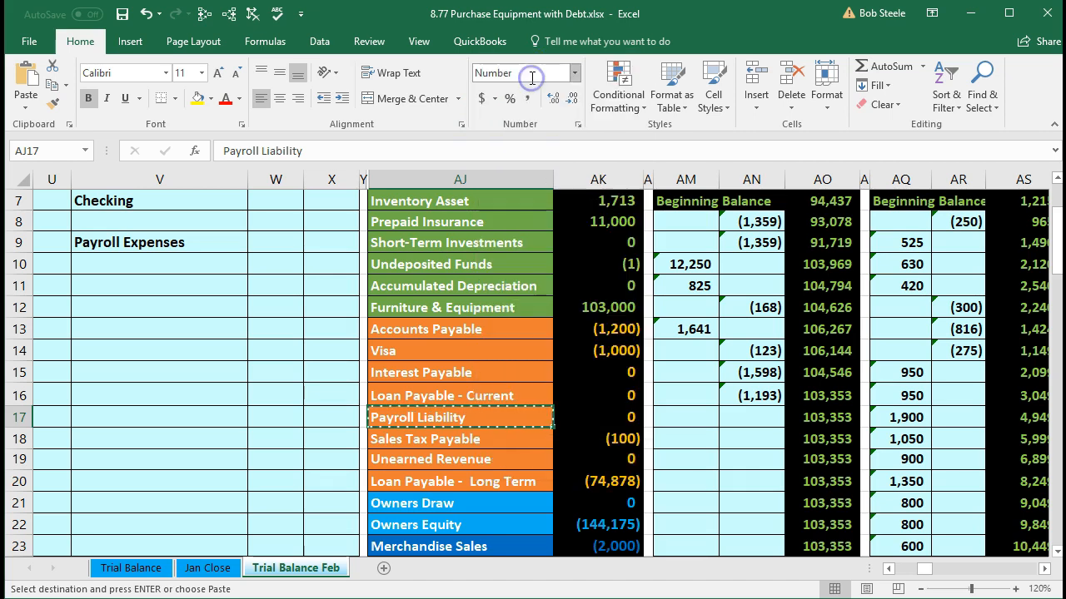
left_click(145, 262)
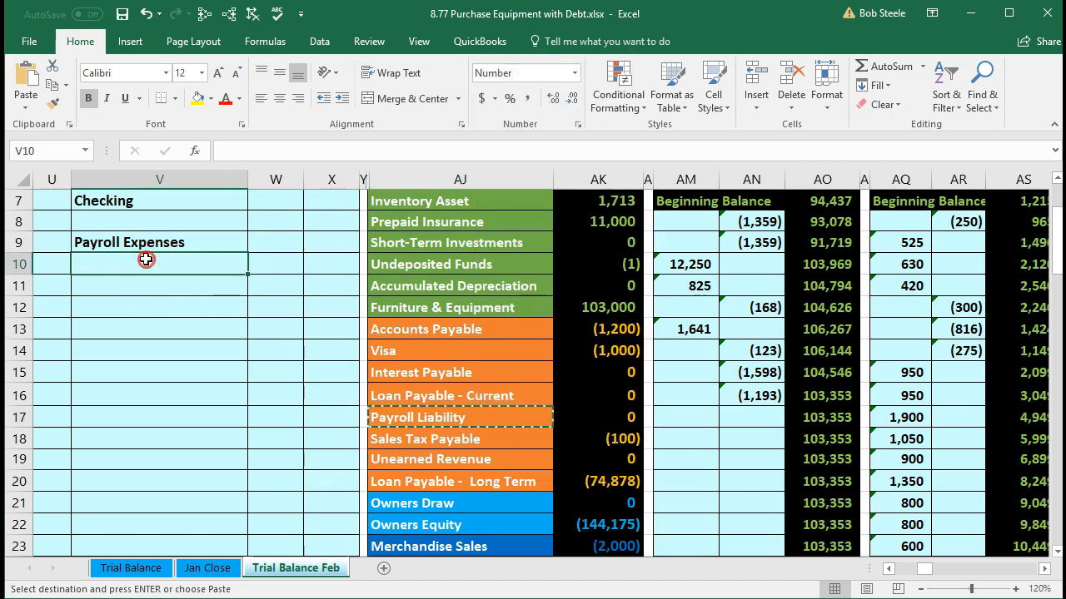
right_click(150, 263)
left_click(206, 333)
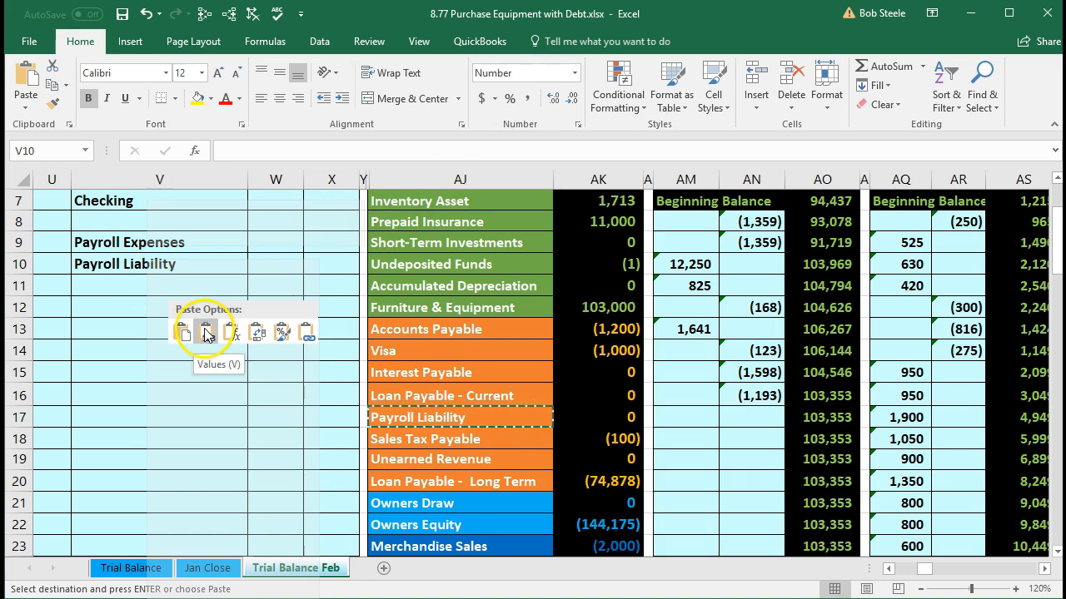
scroll(216, 397, "up", 2)
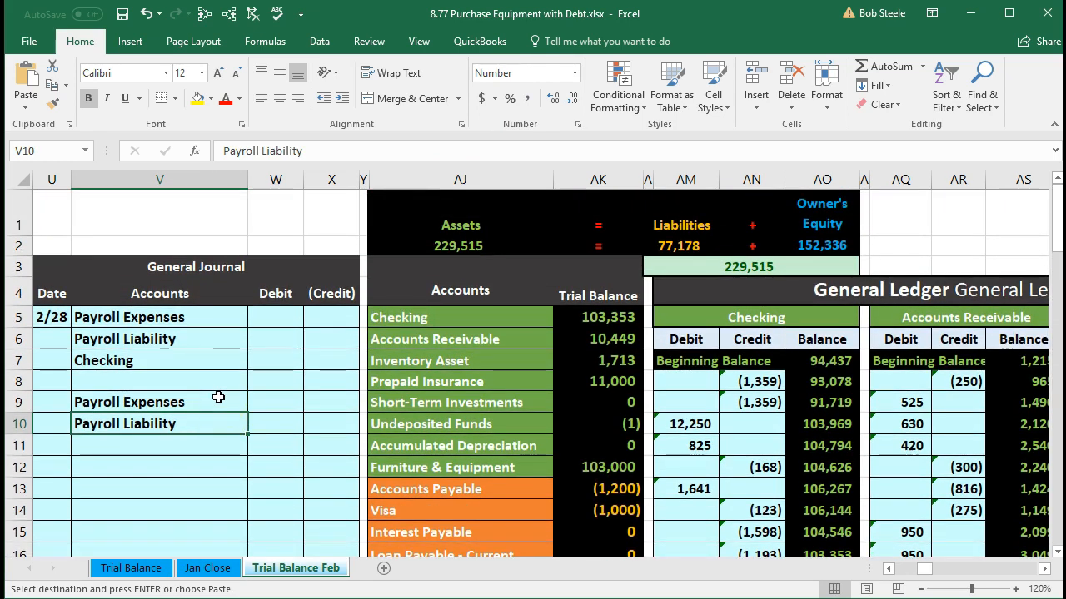
Step: Freeze the panes at cell AJ1 so the general journal columns stay in place during sideways scrolling
left_click(397, 214)
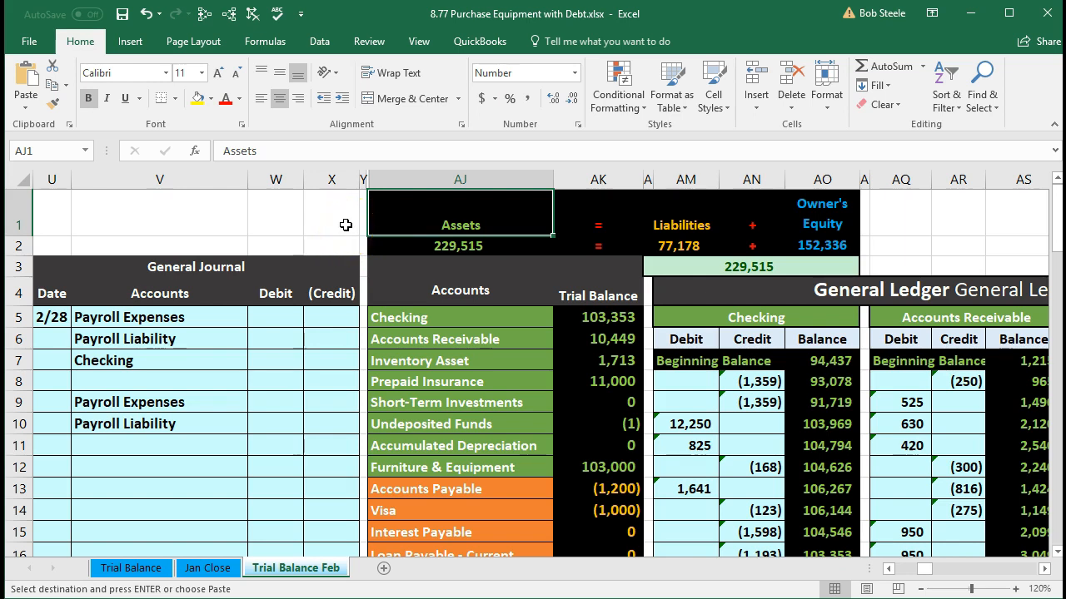
left_click(415, 44)
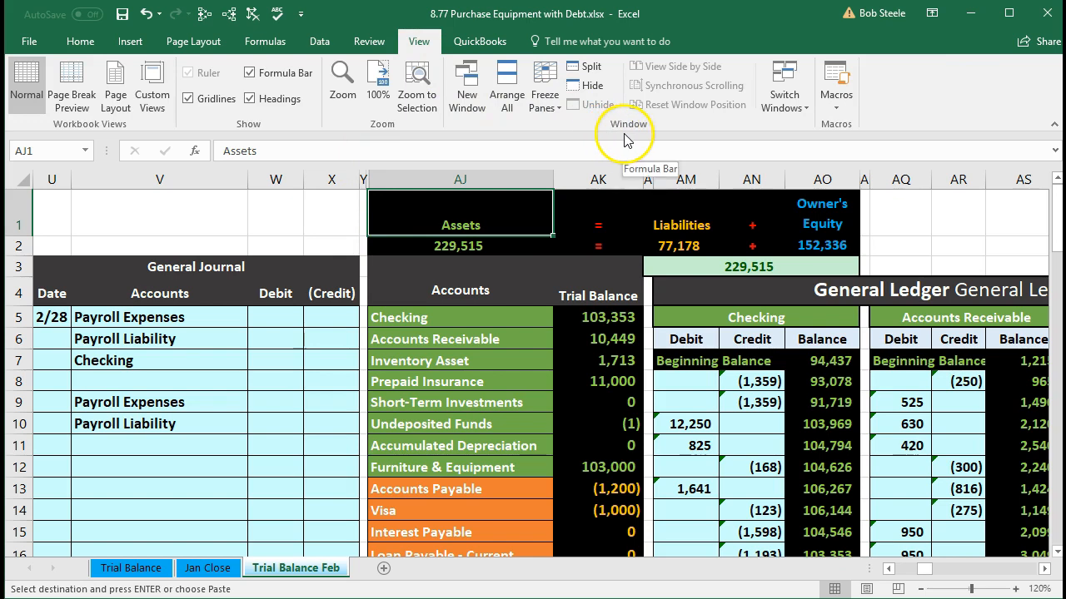
left_click(547, 99)
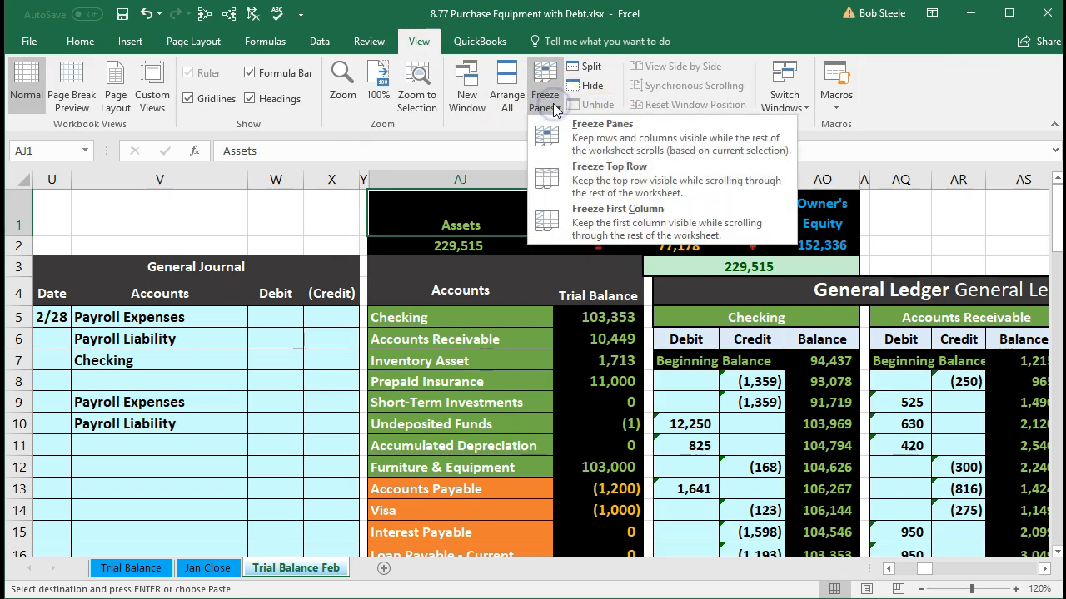
left_click(549, 102)
Step: Bring the 2/1 to 2/28 payroll register beside the general journal and compare its Total row with the journal accounts in V5:V10
left_click(523, 317)
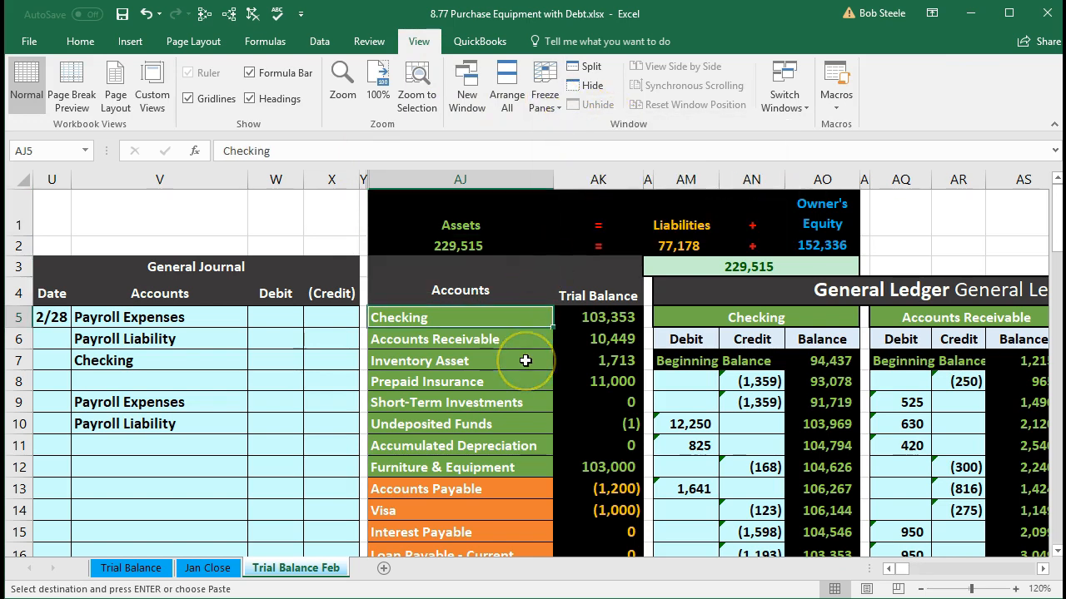
key("Right")
key("Right")
key("Right")
key("Right")
key("Right")
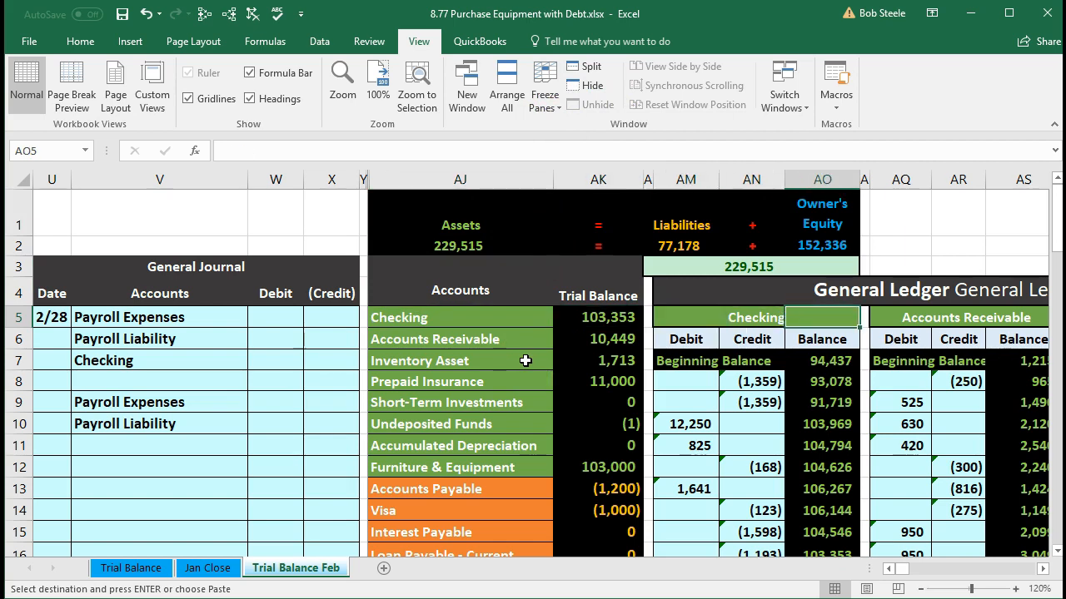
key("Right")
key("Right")
key("Right")
key("Right")
key("Right")
key("Right")
key("Right")
key("Right")
key("Right")
key("Right")
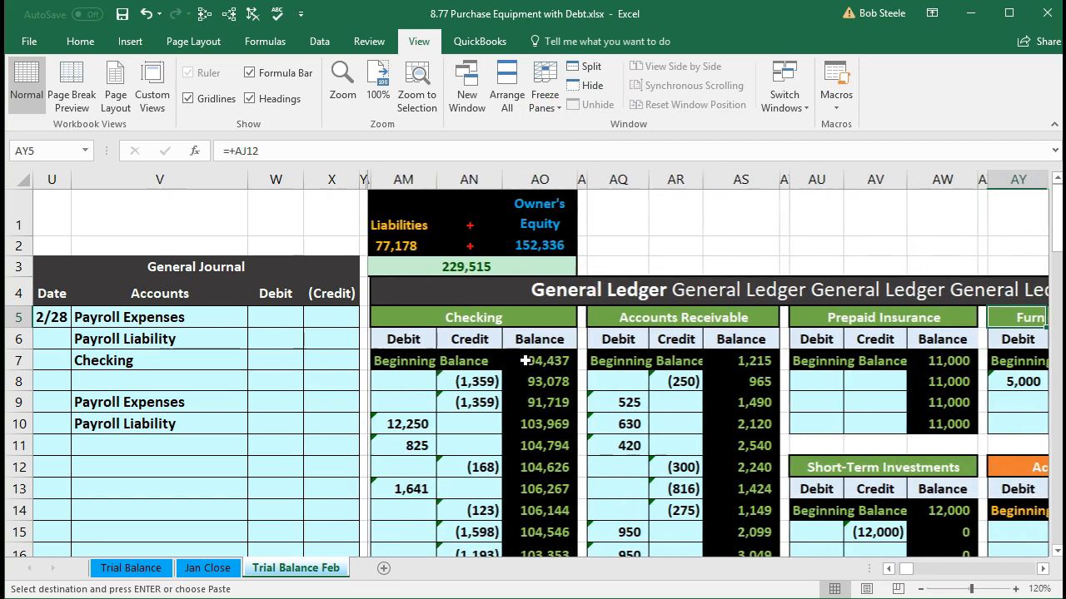
key("Right")
key("Right")
key("Right")
key("Right")
key("Right")
key("Right")
key("Right")
key("Right")
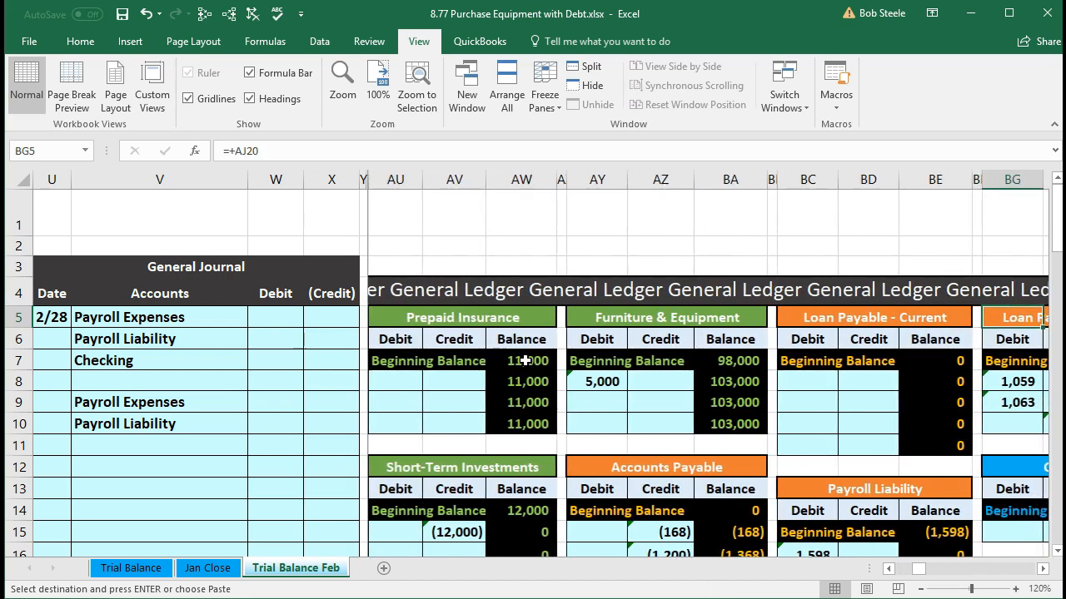
key("Right")
key("Right")
key("Right")
key("Right")
key("Right")
key("Right")
key("Right")
key("Right")
key("Right")
key("Right")
key("Right")
key("Right")
key("Right")
key("Right")
key("Right")
key("Right")
key("Right")
key("Right")
key("Right")
key("Right")
key("Right")
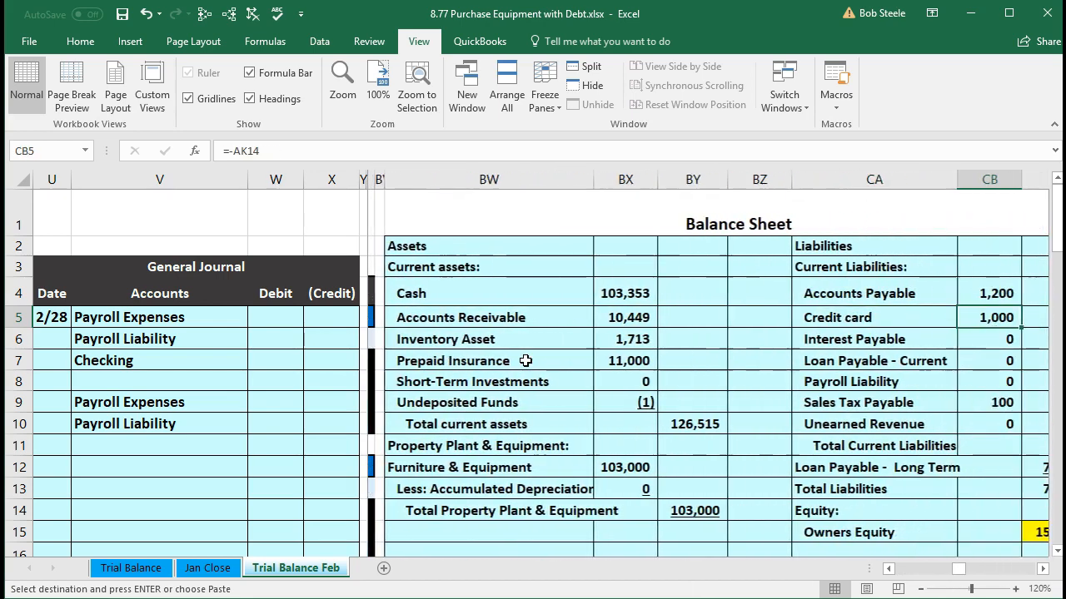
key("Right")
key("Right")
key("Right")
key("Right")
key("Right")
key("Right")
key("Right")
key("Right")
key("Right")
key("Right")
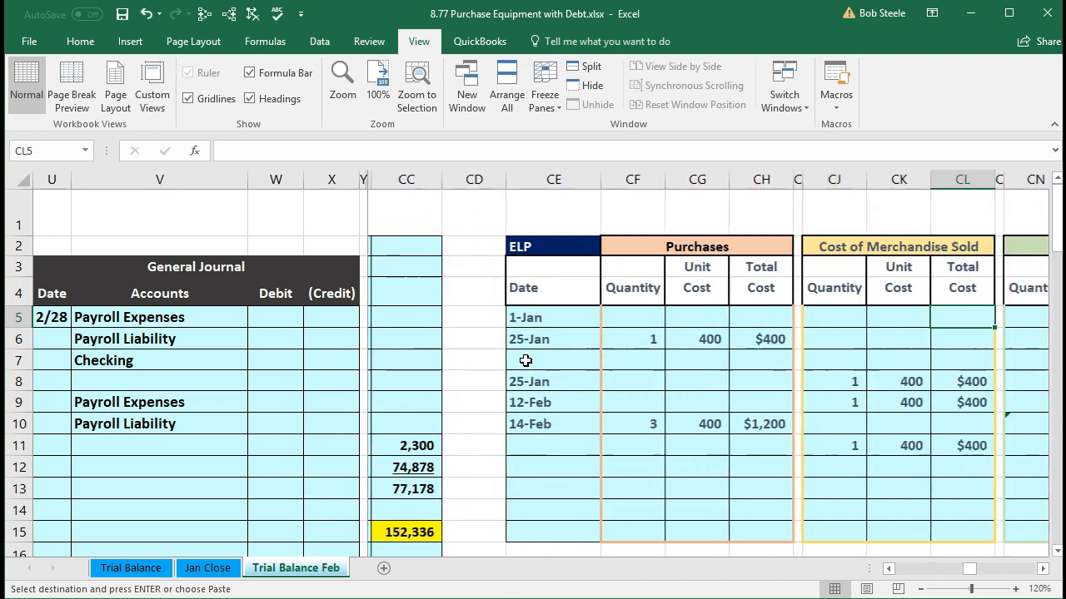
key("Right")
key("Right")
key("Right")
key("Right")
key("Right")
key("Right")
key("Right")
key("Right")
key("Right")
key("Right")
key("Right")
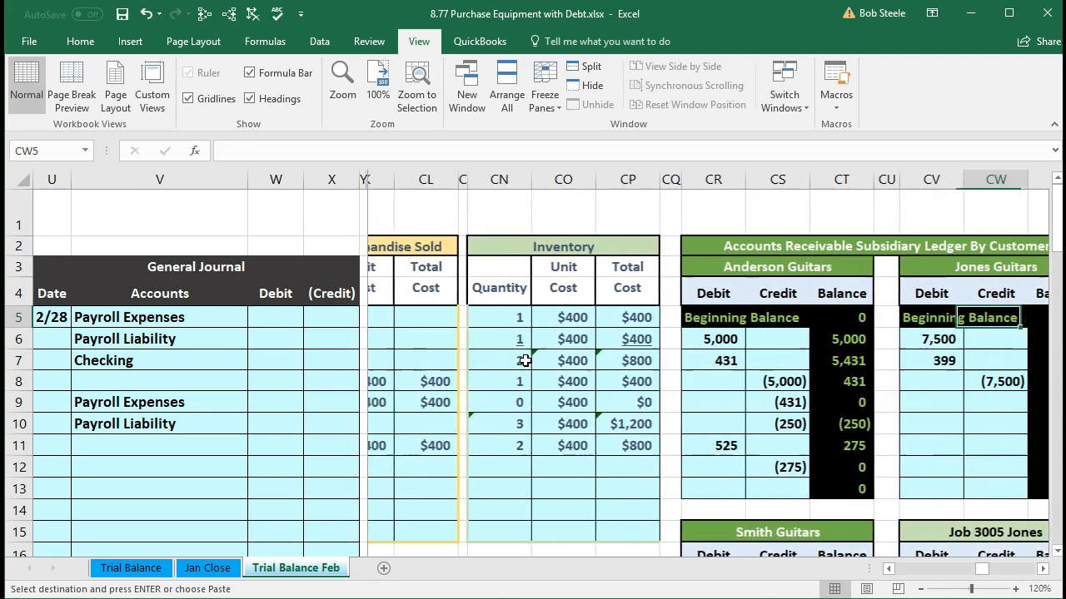
key("Right")
key("Right")
key("Right")
key("Right")
key("Right")
key("Right")
key("Right")
key("Right")
key("Right")
key("Right")
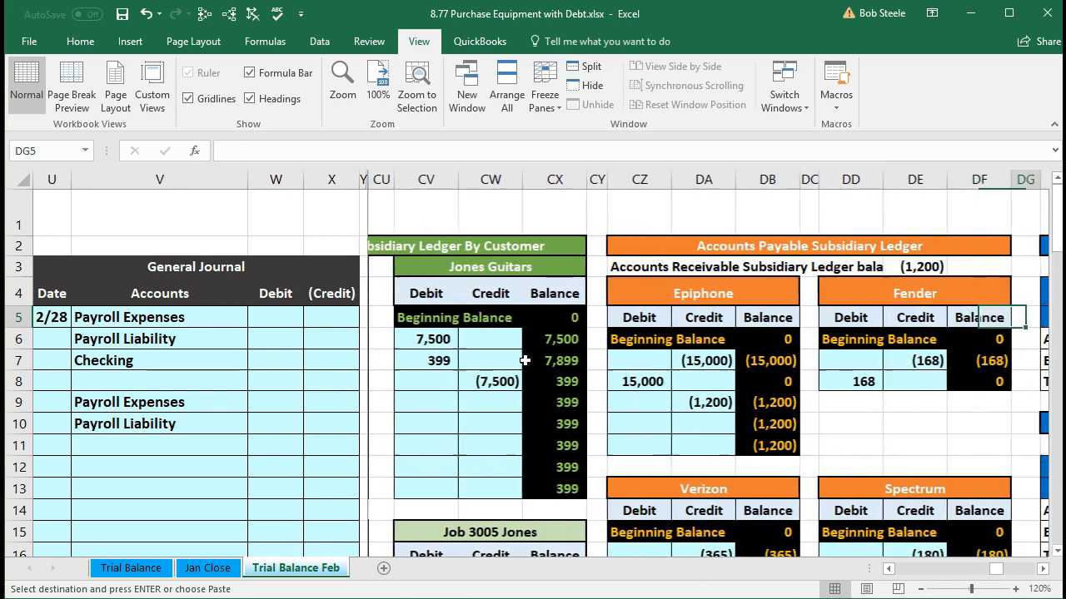
key("Right")
key("Right")
key("Right")
key("Right")
key("Right")
key("Right")
key("Right")
key("Right")
key("Right")
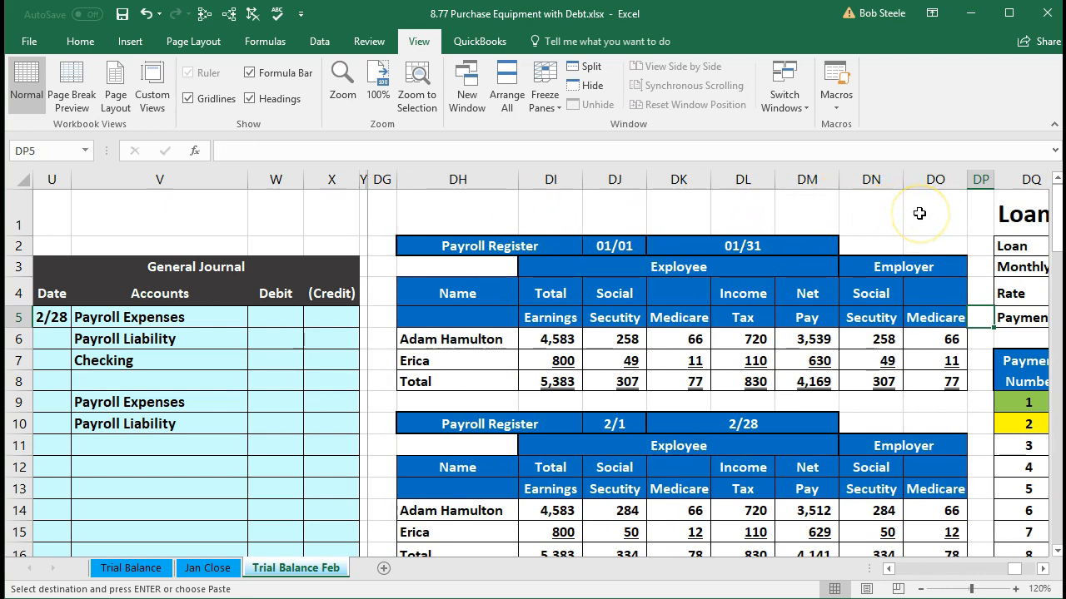
scroll(919, 213, "down", 1)
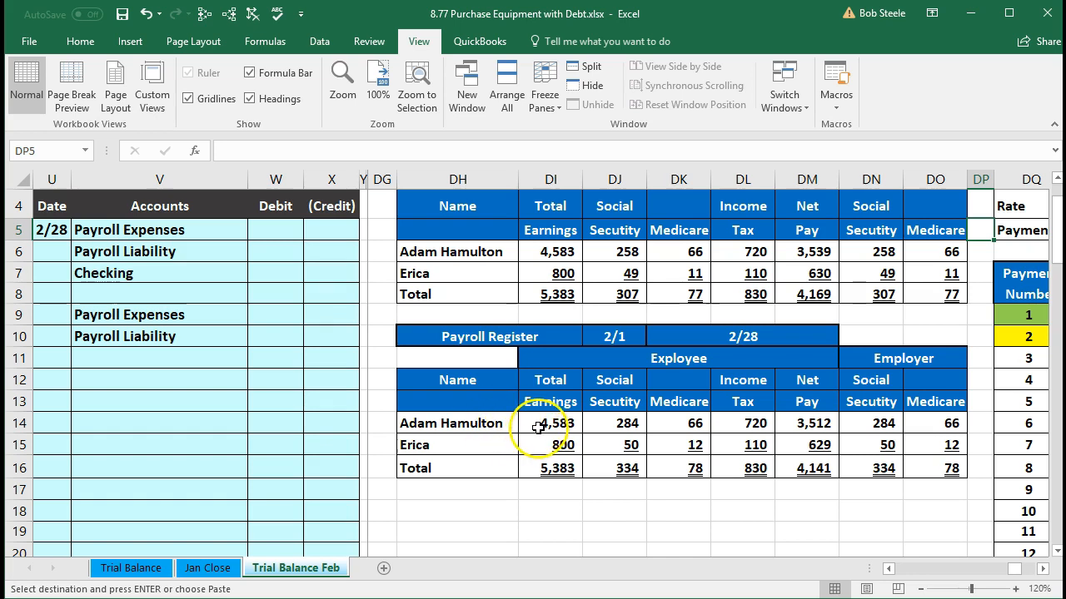
left_click_drag(142, 230, 286, 348)
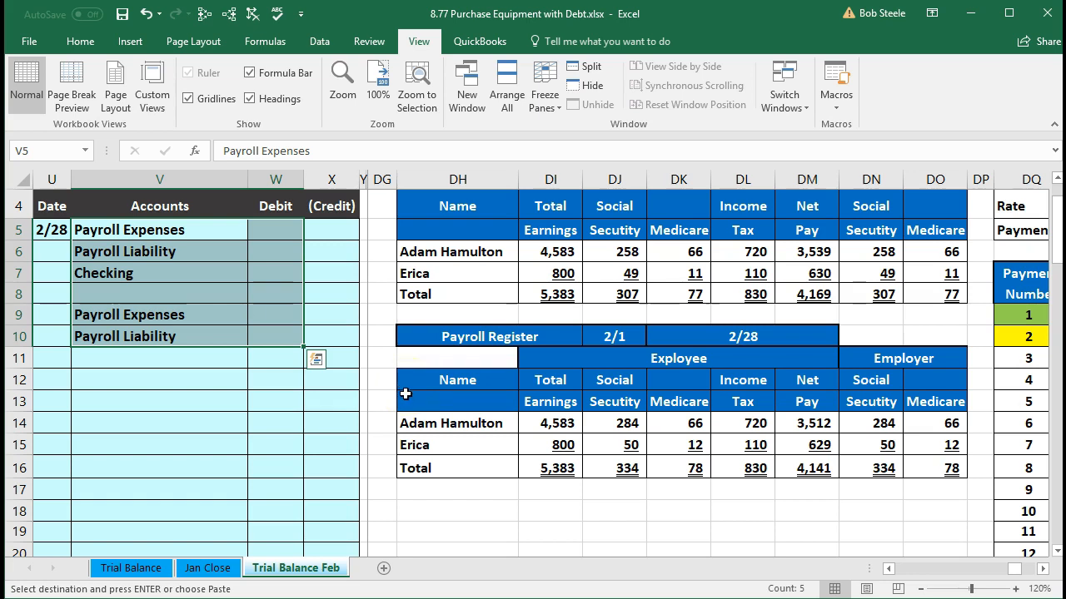
left_click_drag(471, 463, 624, 466)
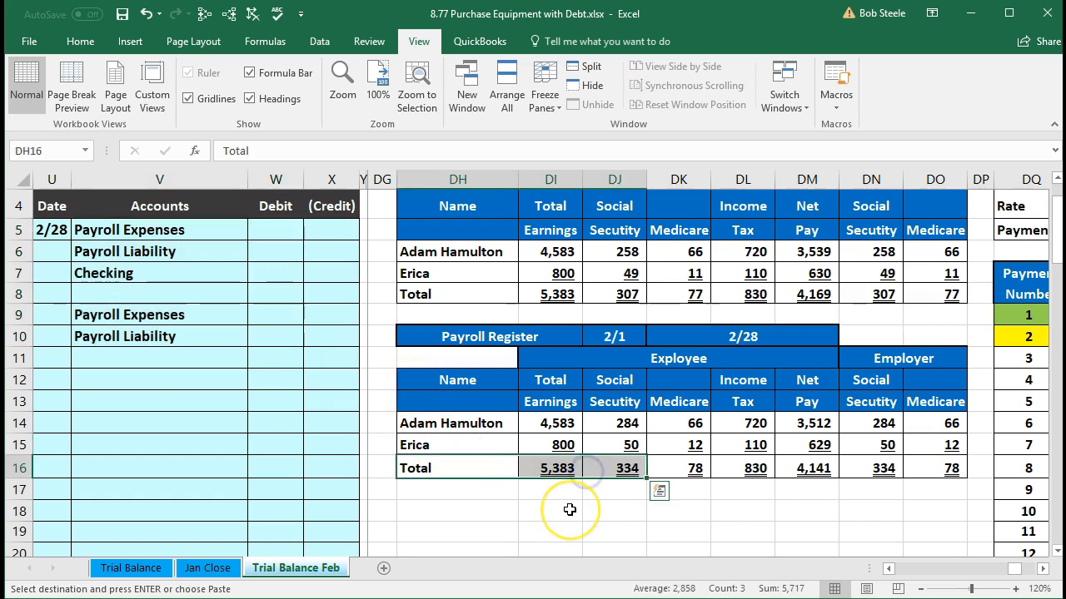
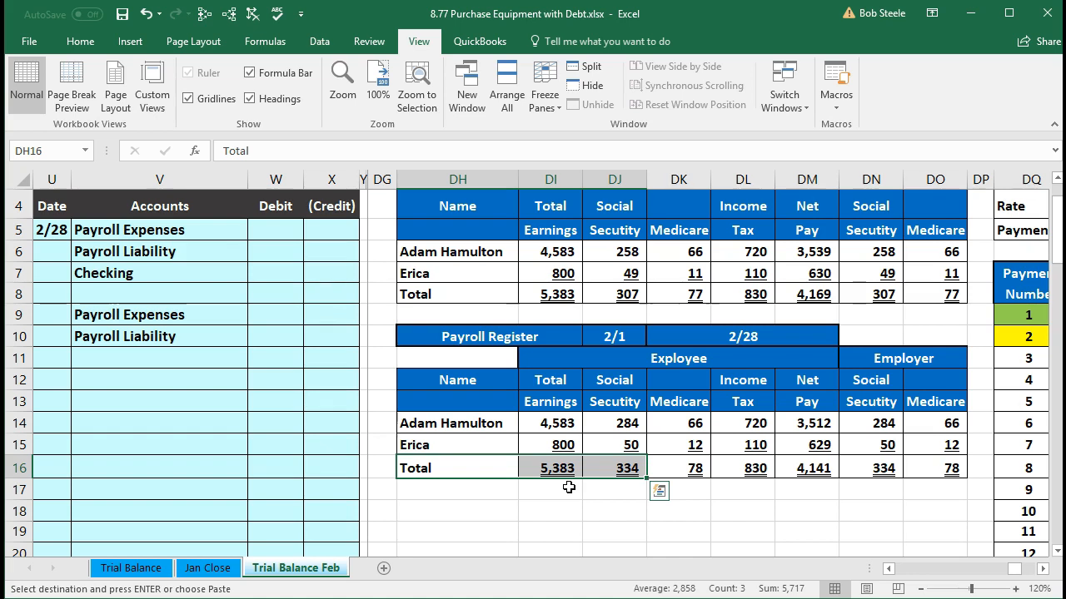
Step: Enter the first Payroll Expenses debit in W5 as a link to the February total earnings in DI16
left_click(254, 308)
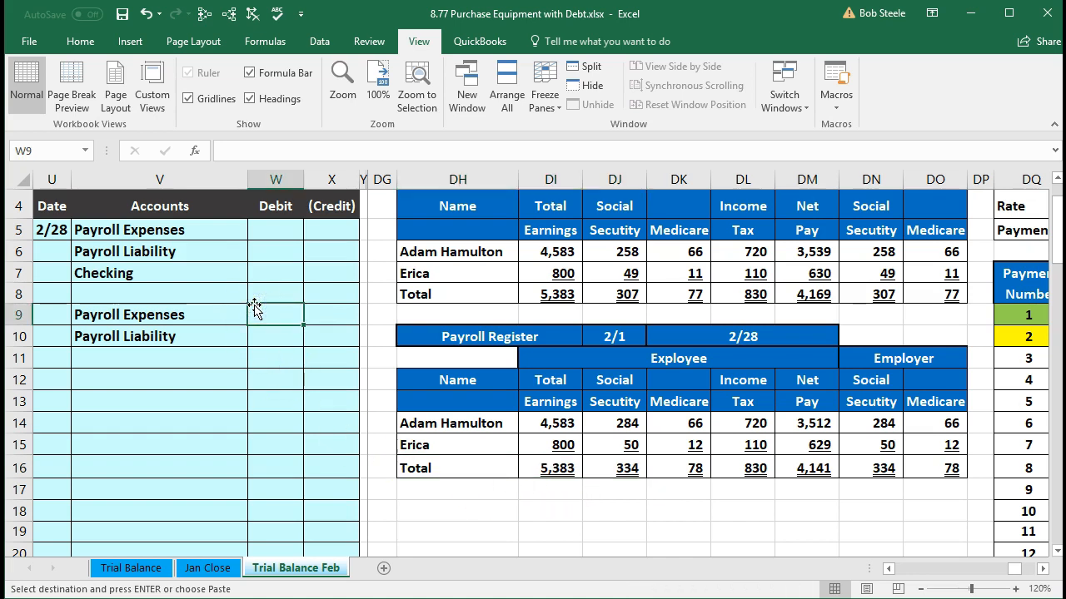
left_click(255, 235)
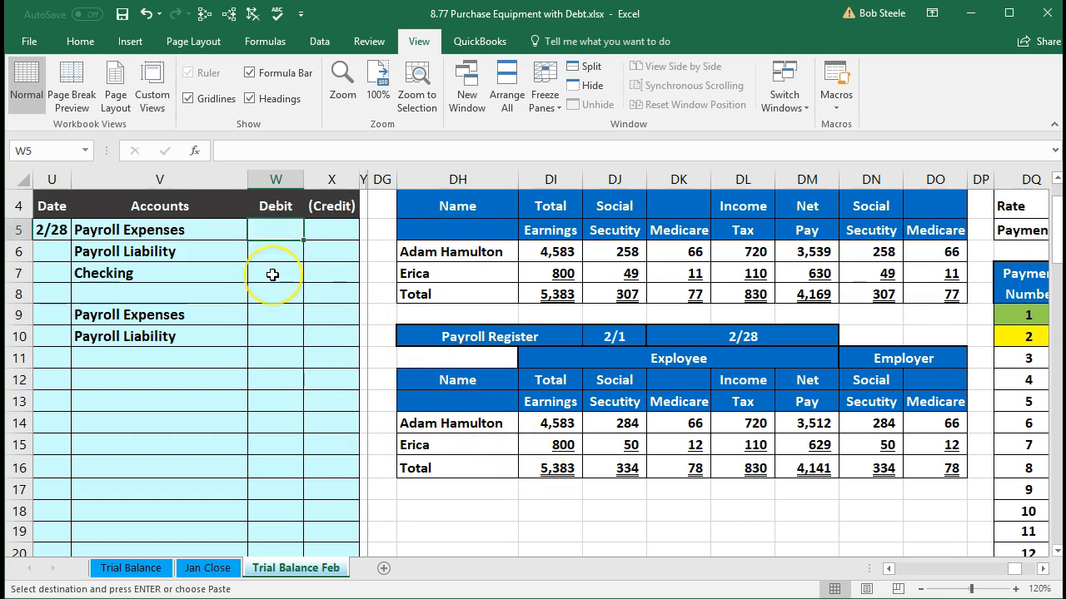
type("=")
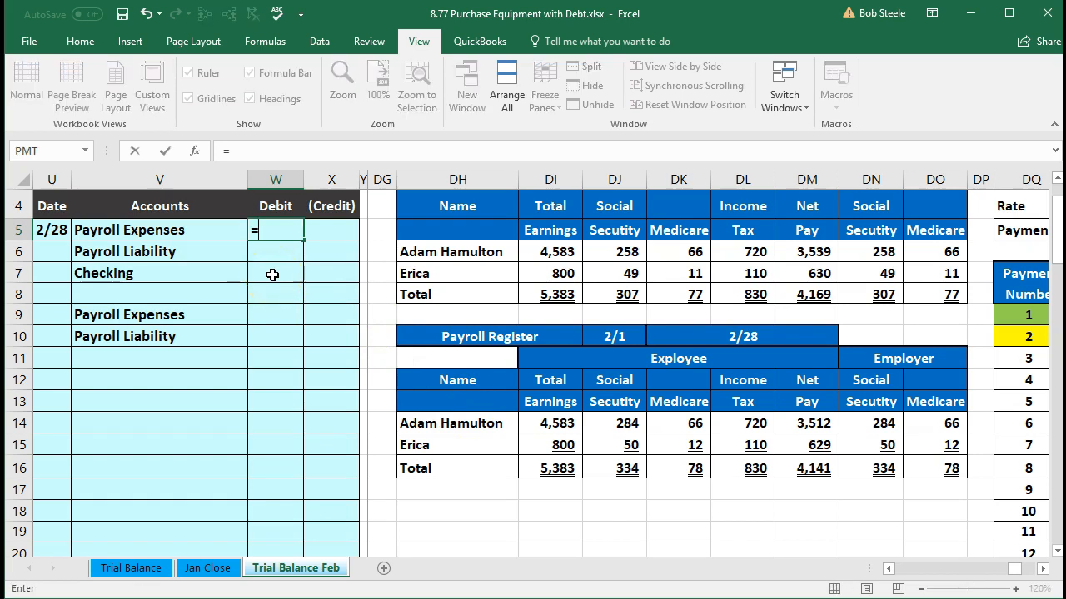
left_click(537, 470)
key("Return")
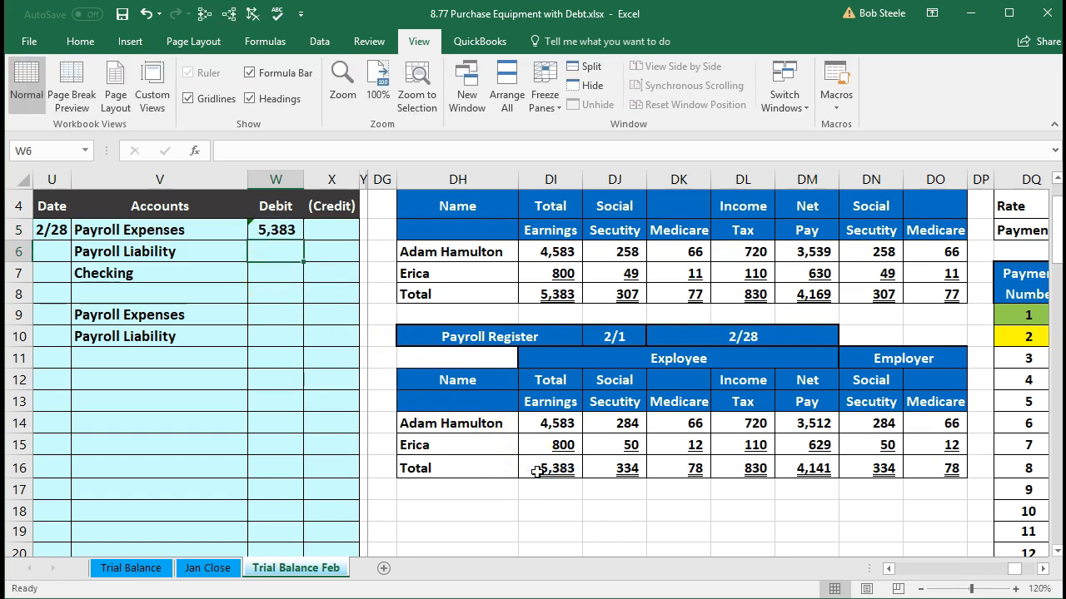
Step: Enter the Checking credit in X7 as the negative of the February net pay total in DM16
key("Return")
key("Right")
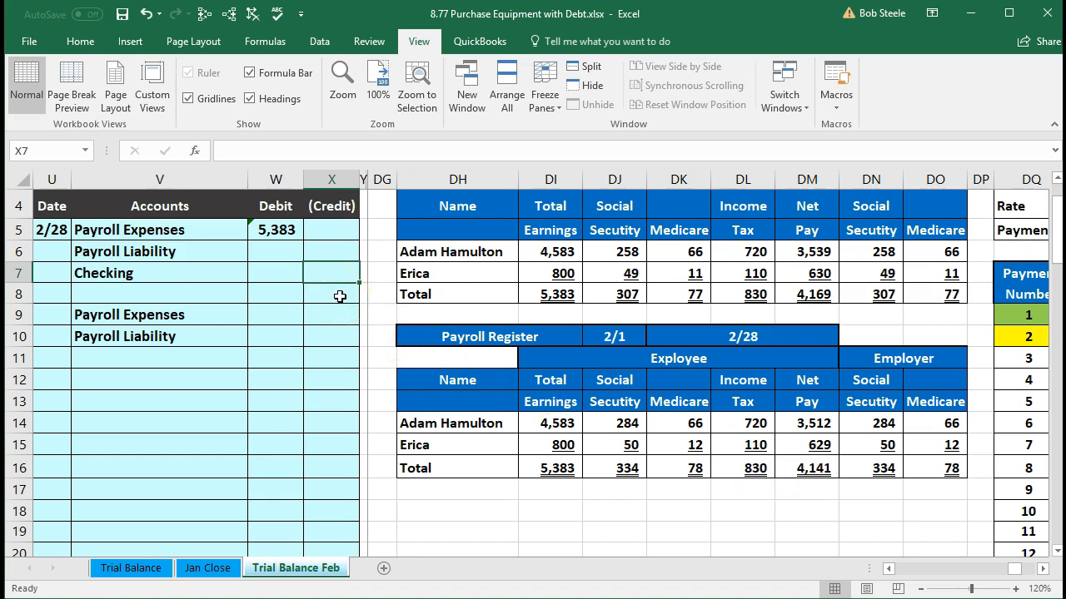
type("-")
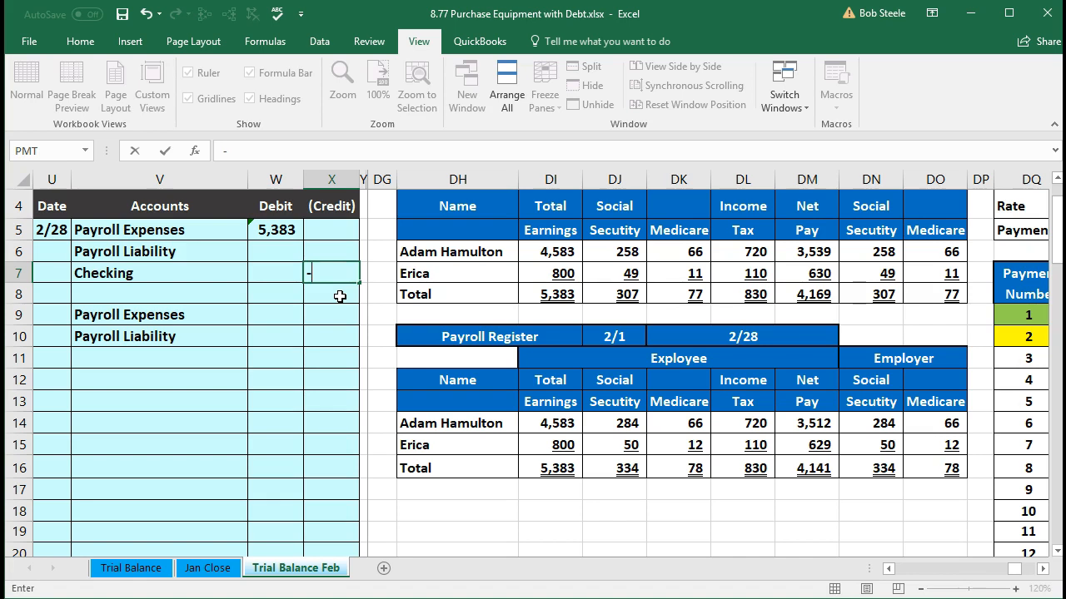
left_click(795, 475)
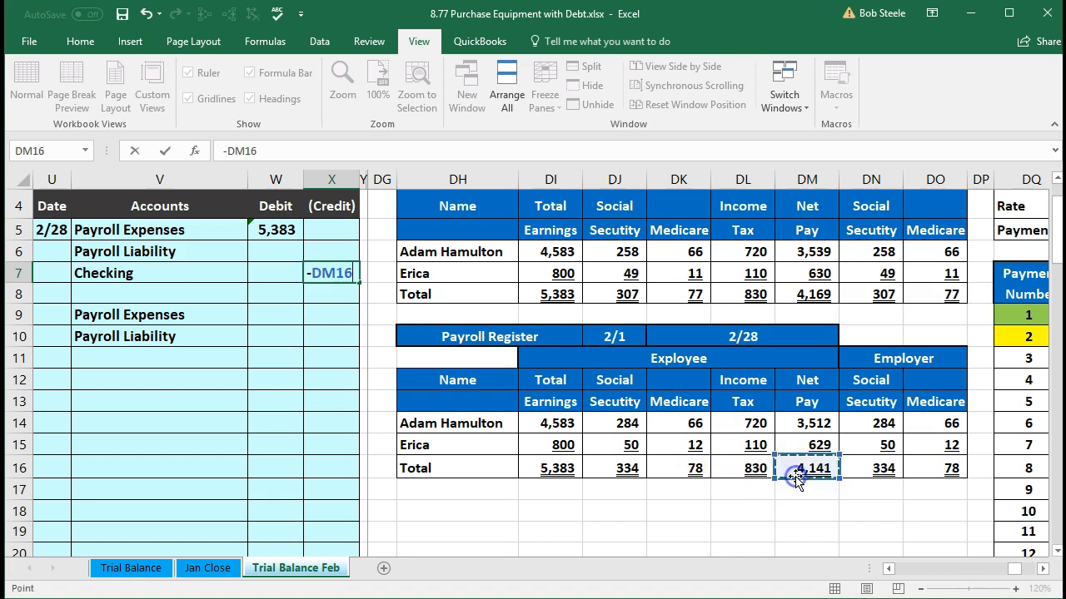
key("Return")
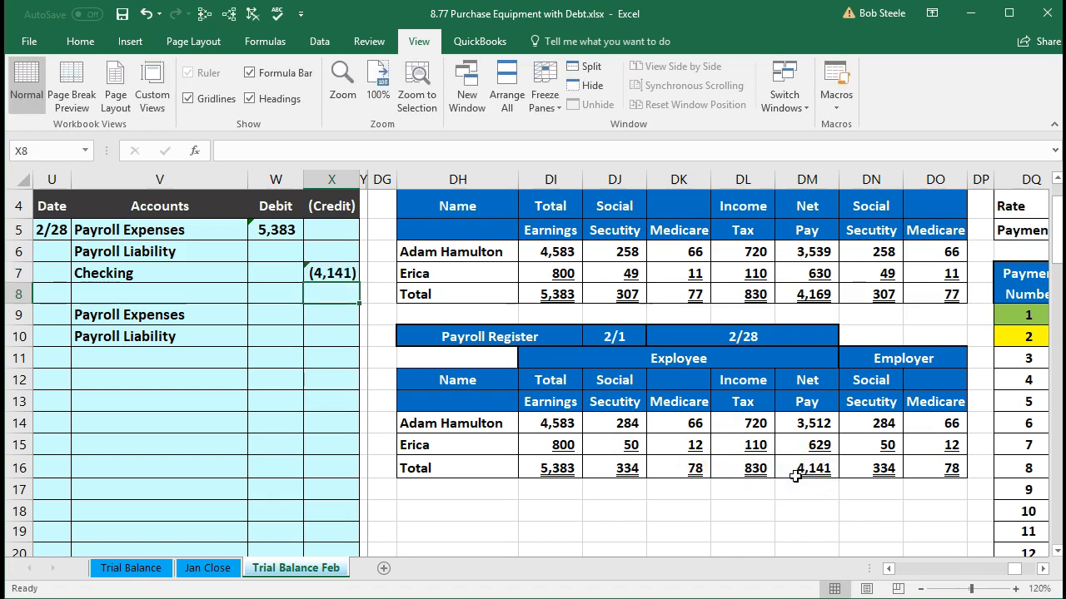
Step: Enter the Payroll Liability credit in X6 as the negative SUM of the employee withholding totals in DJ16:DL16
left_click_drag(626, 469, 730, 470)
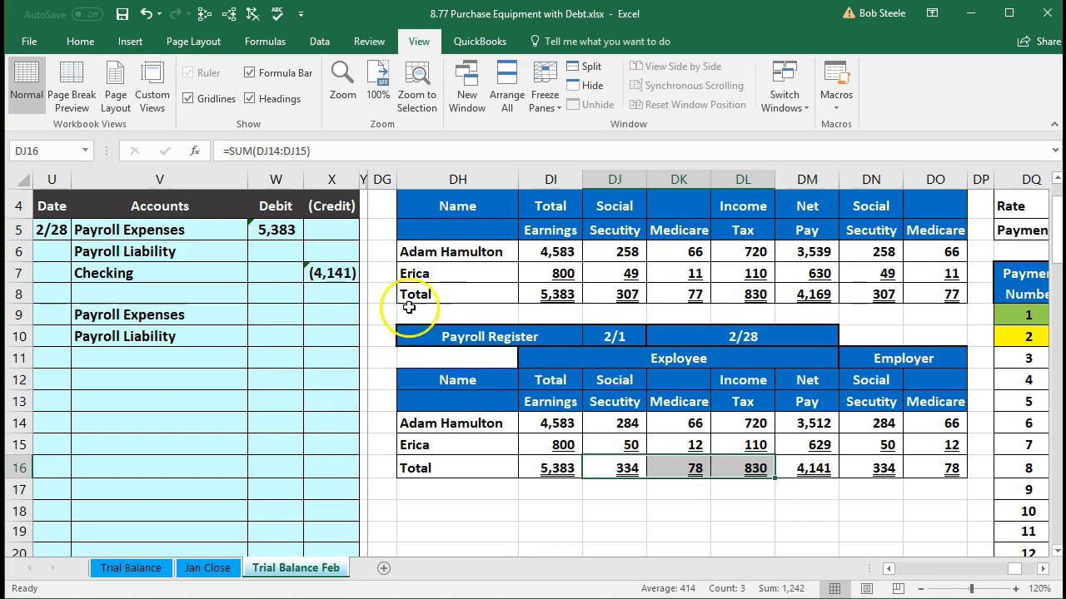
left_click(334, 251)
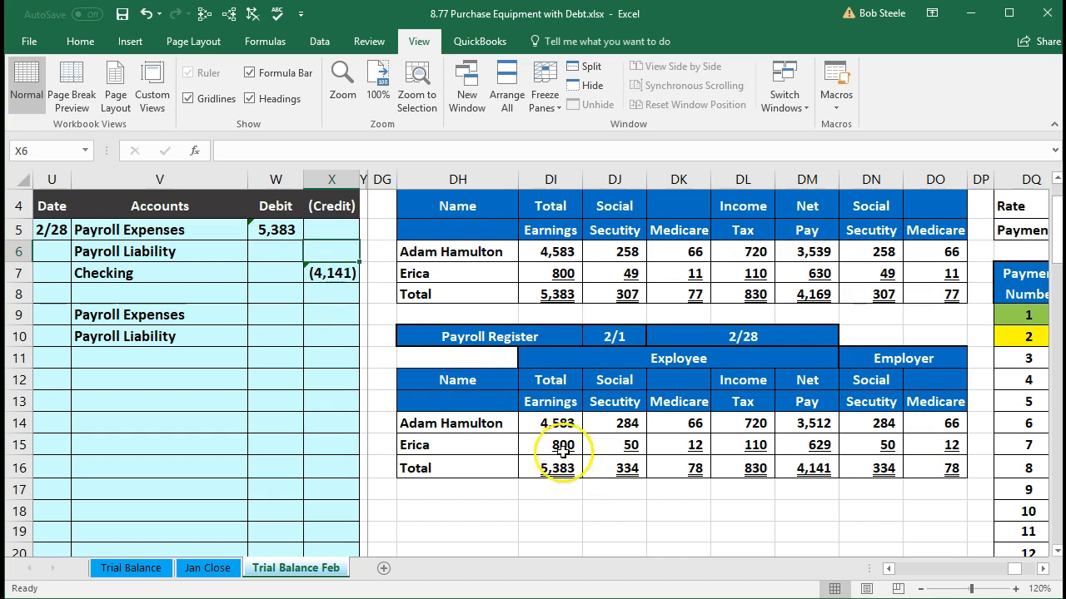
type("-")
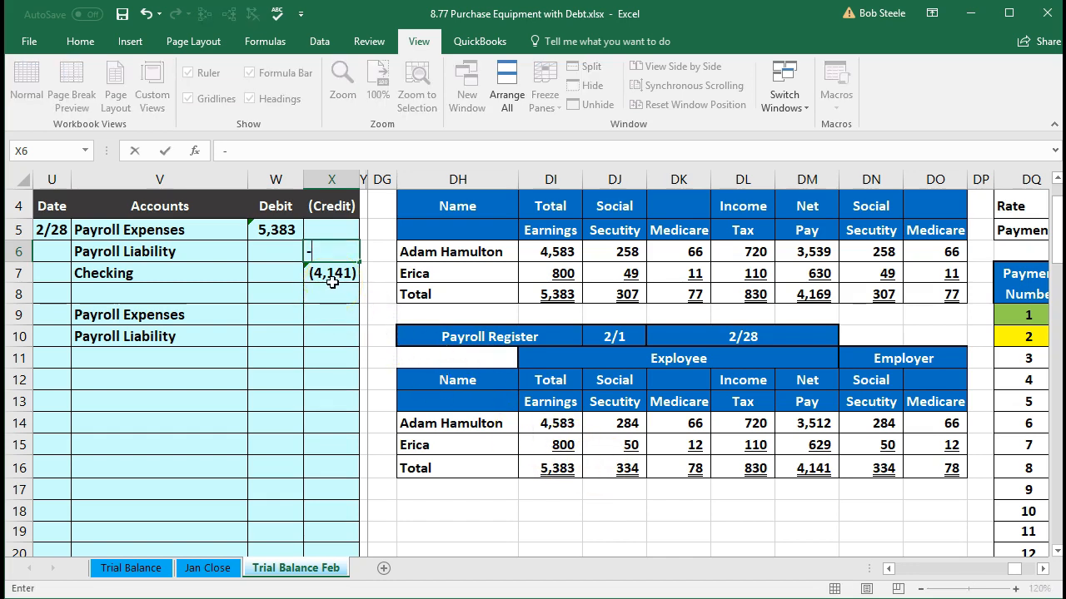
type("sum")
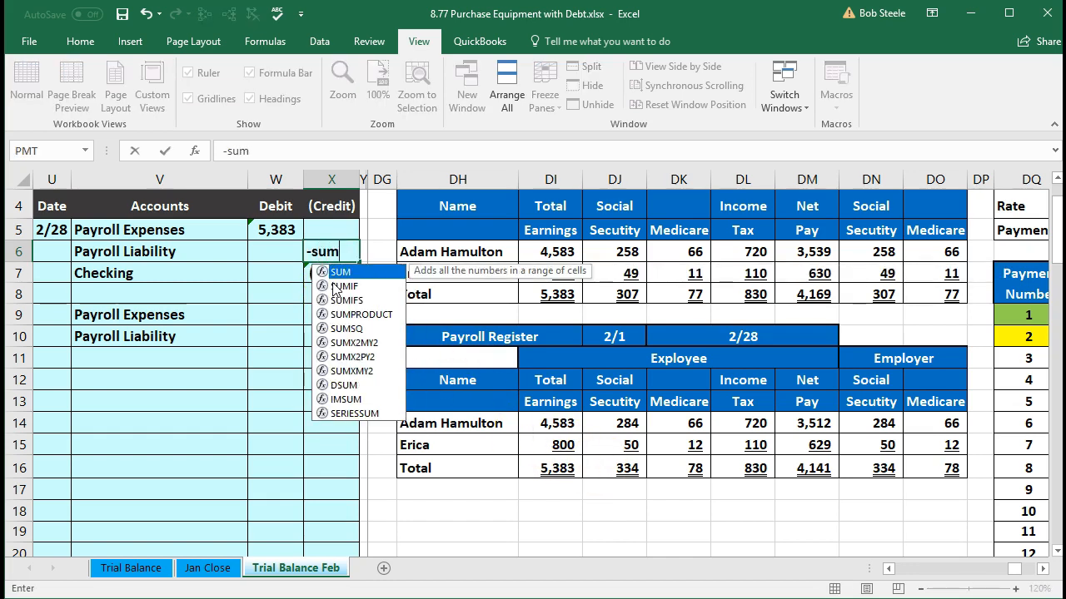
double_click(337, 273)
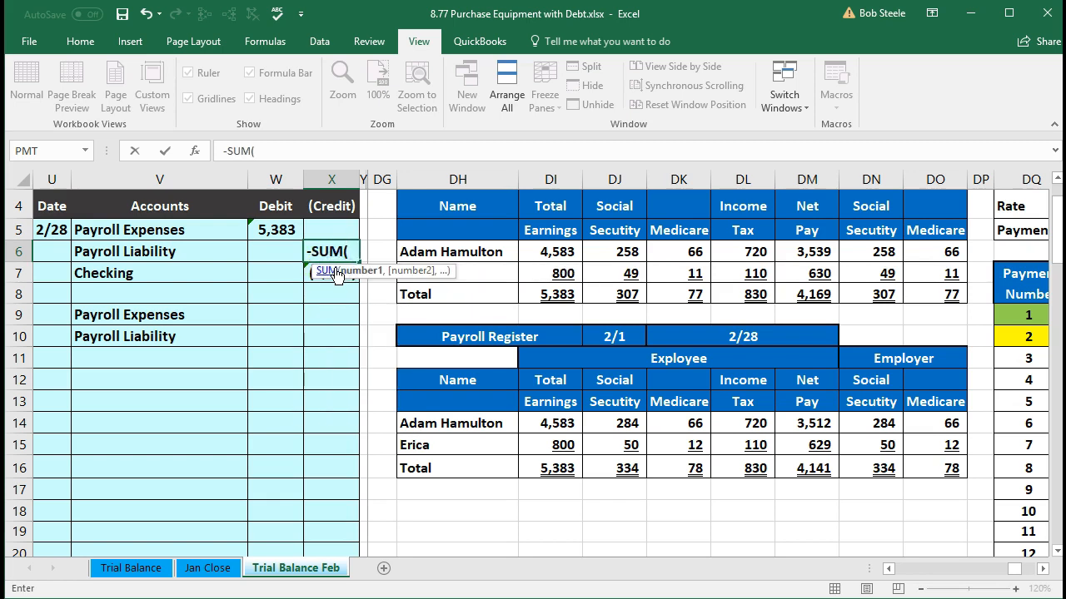
left_click(617, 469)
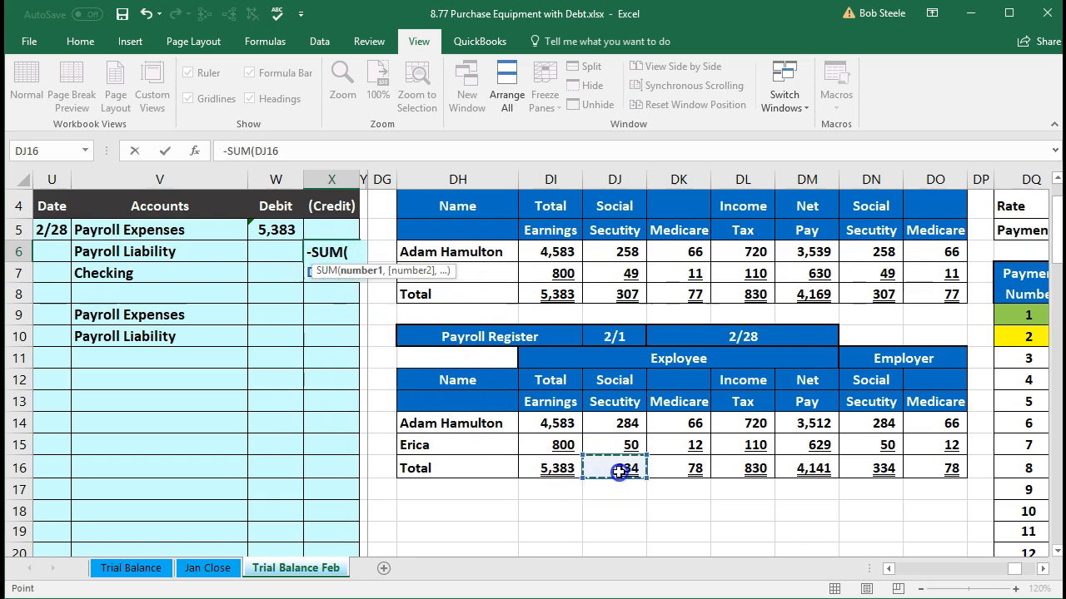
left_click_drag(619, 471, 717, 465)
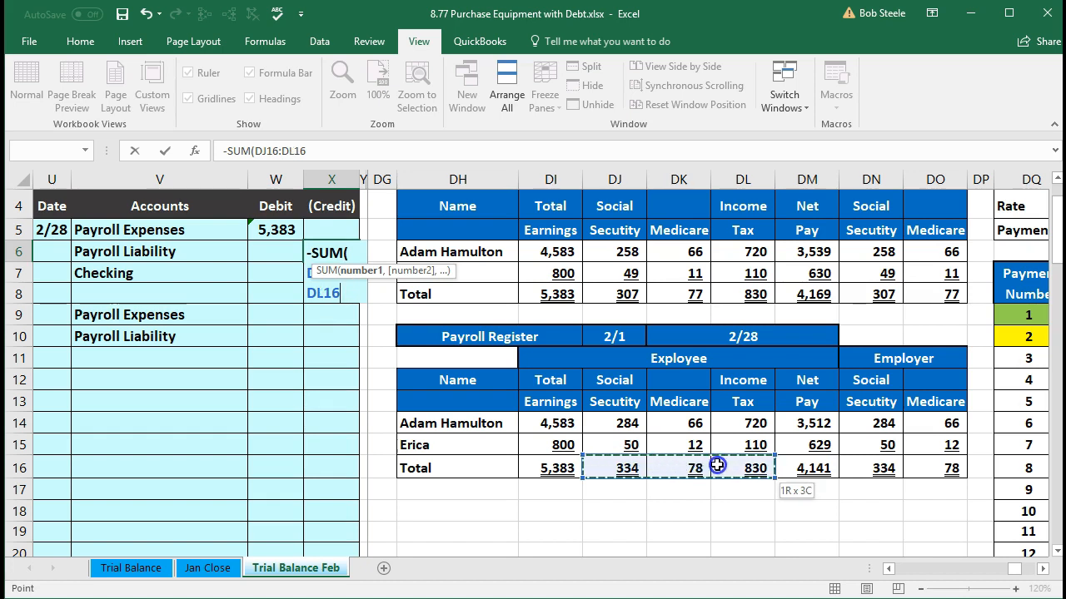
left_click_drag(717, 466, 717, 466)
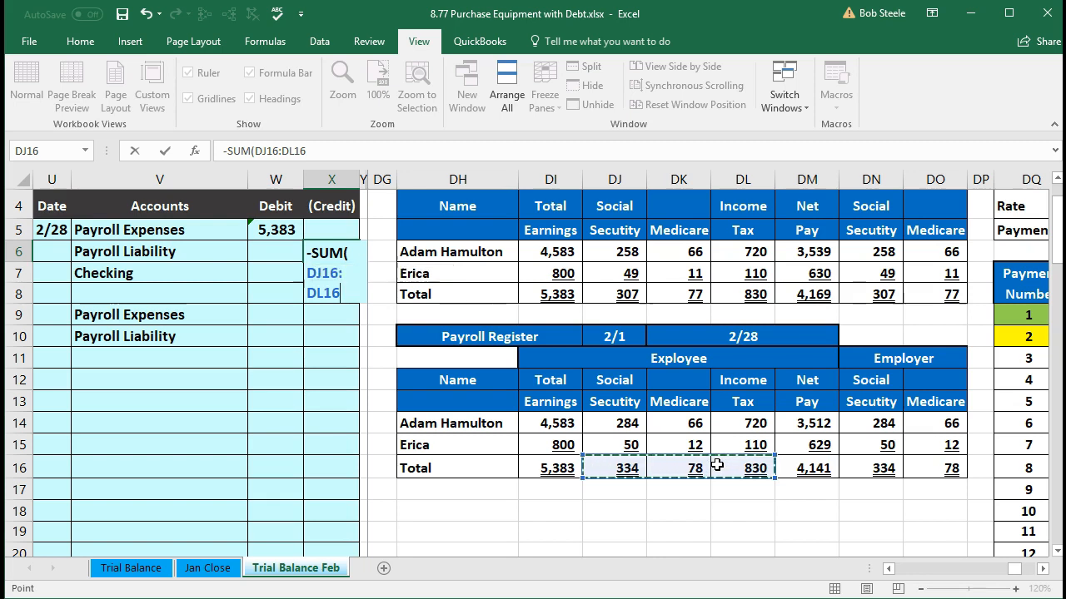
key("Return")
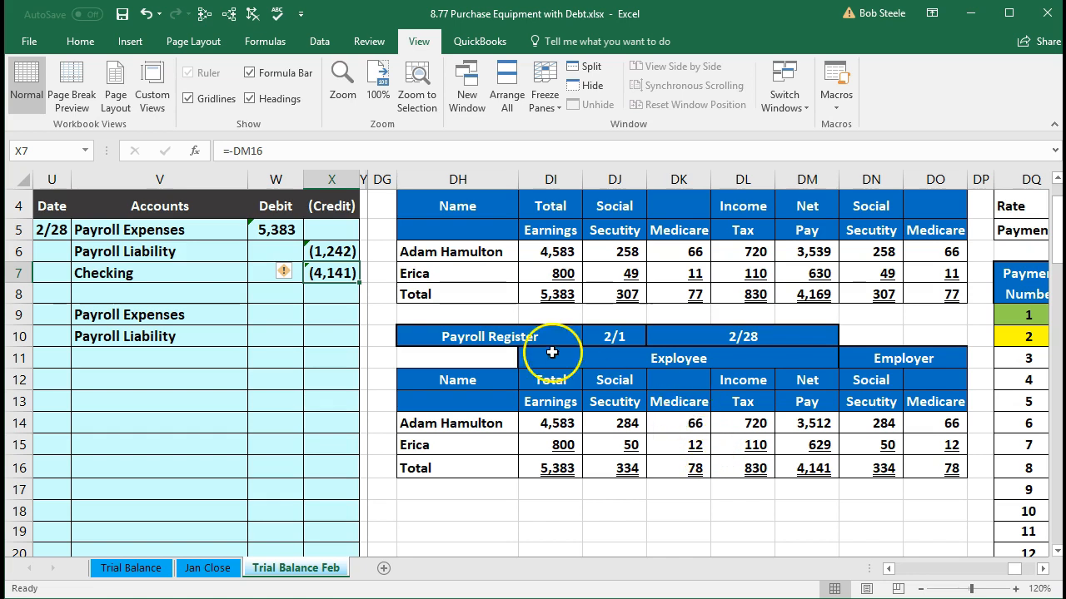
Step: Review the 2/28 entry formulas in W5 and X6:X7, and compare the employee and employer totals in row 16 of the February register
left_click(275, 234)
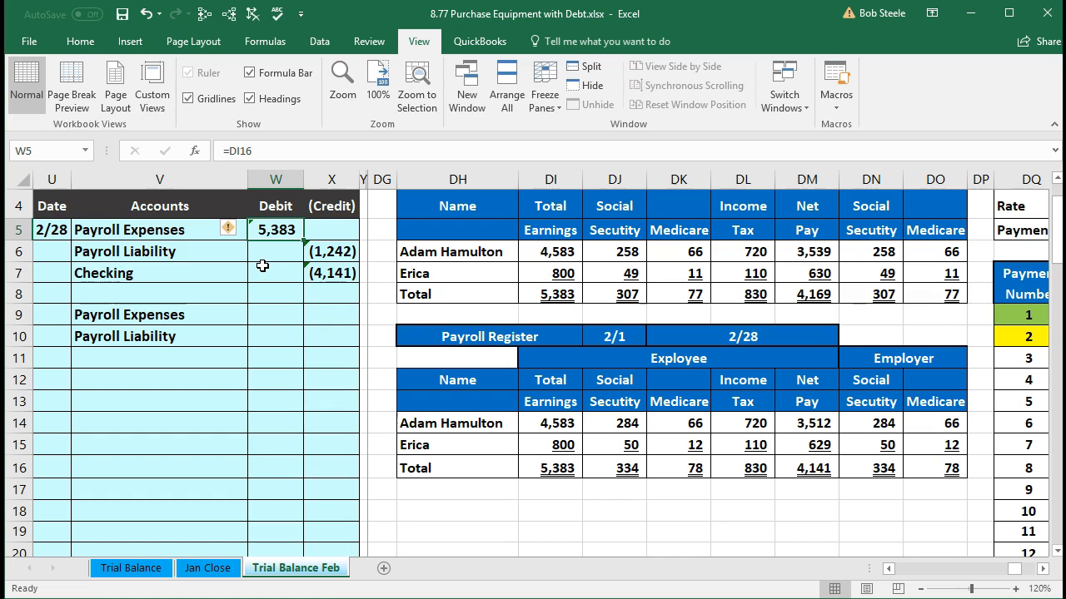
left_click(199, 313)
left_click(169, 234)
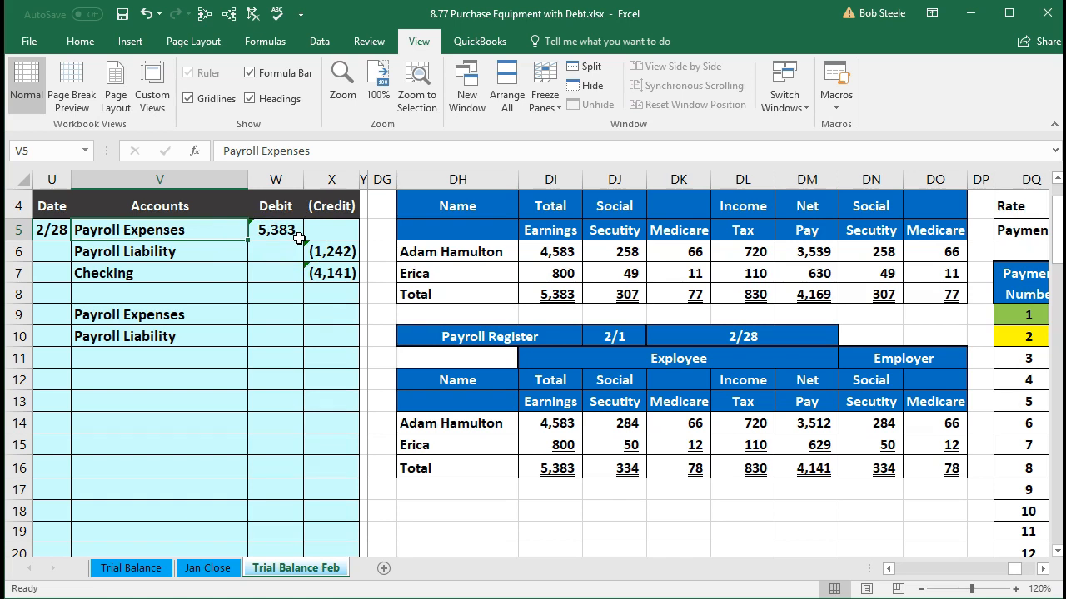
left_click(326, 273)
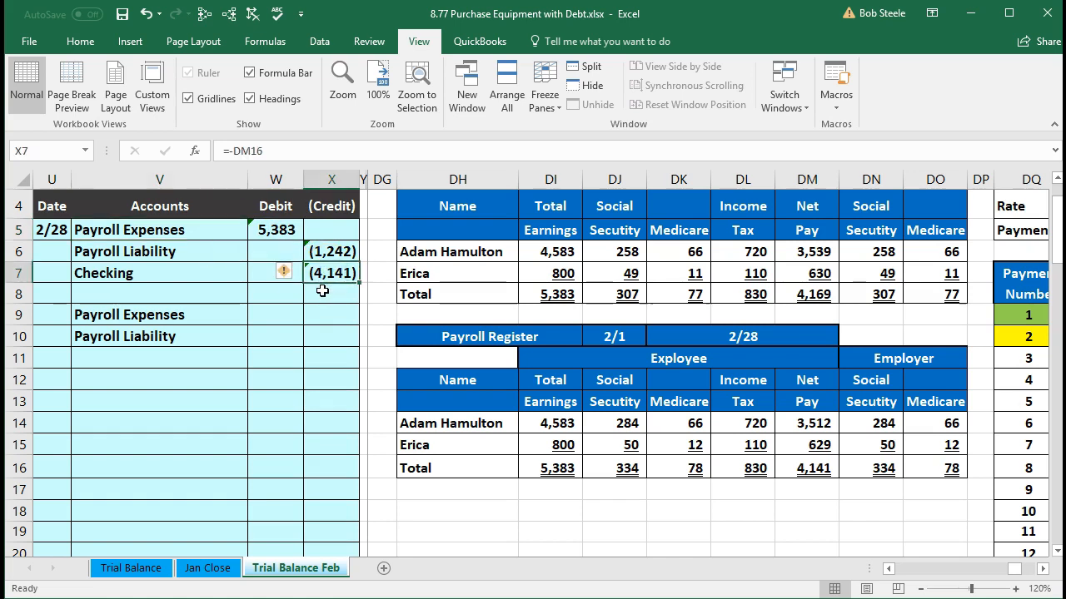
left_click(331, 253)
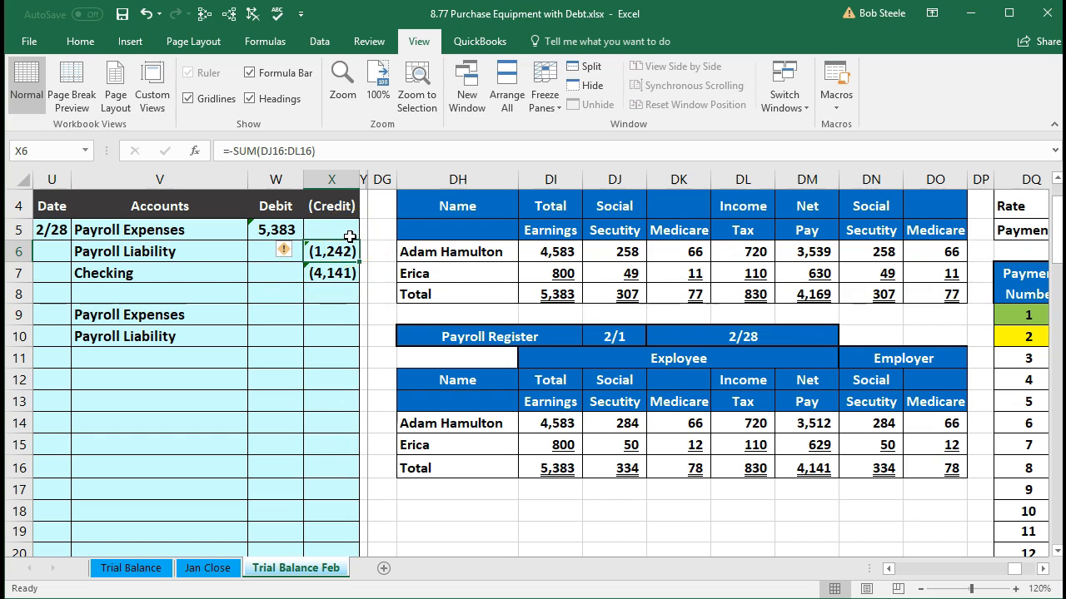
left_click(332, 249)
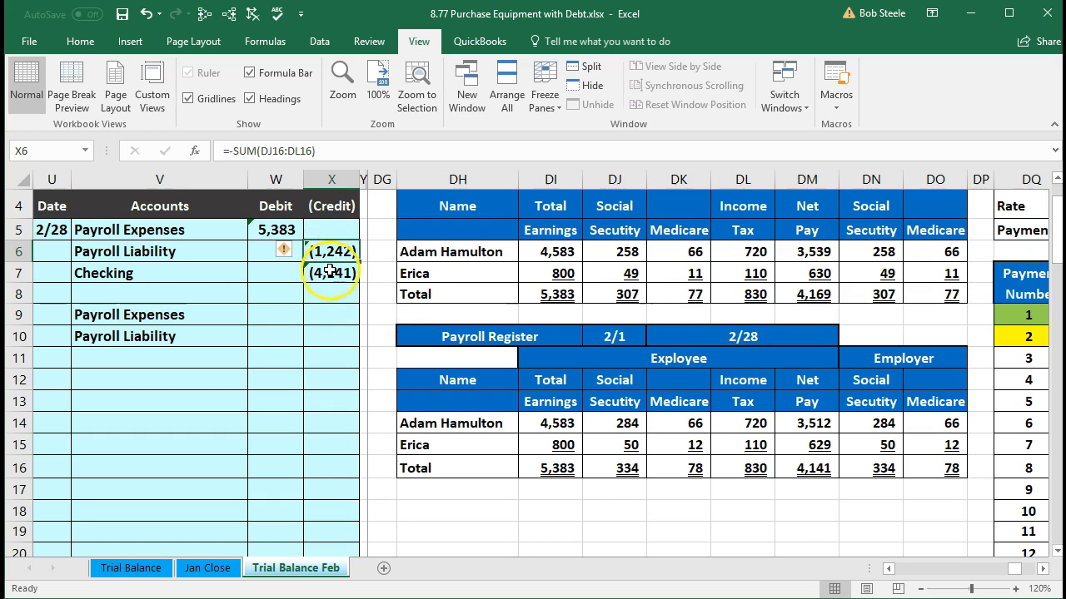
left_click(275, 229)
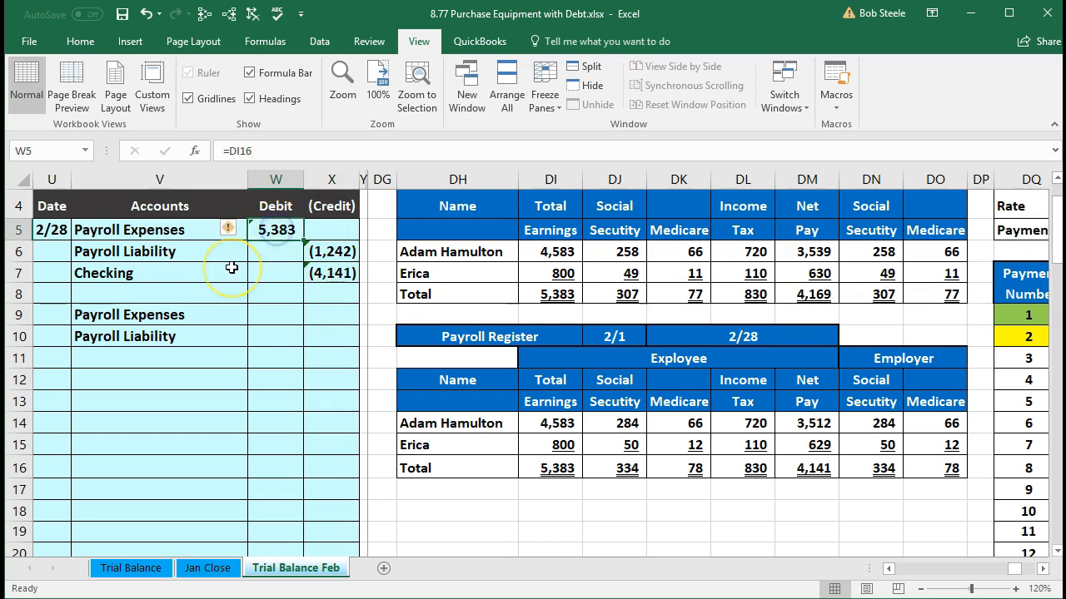
left_click(307, 275)
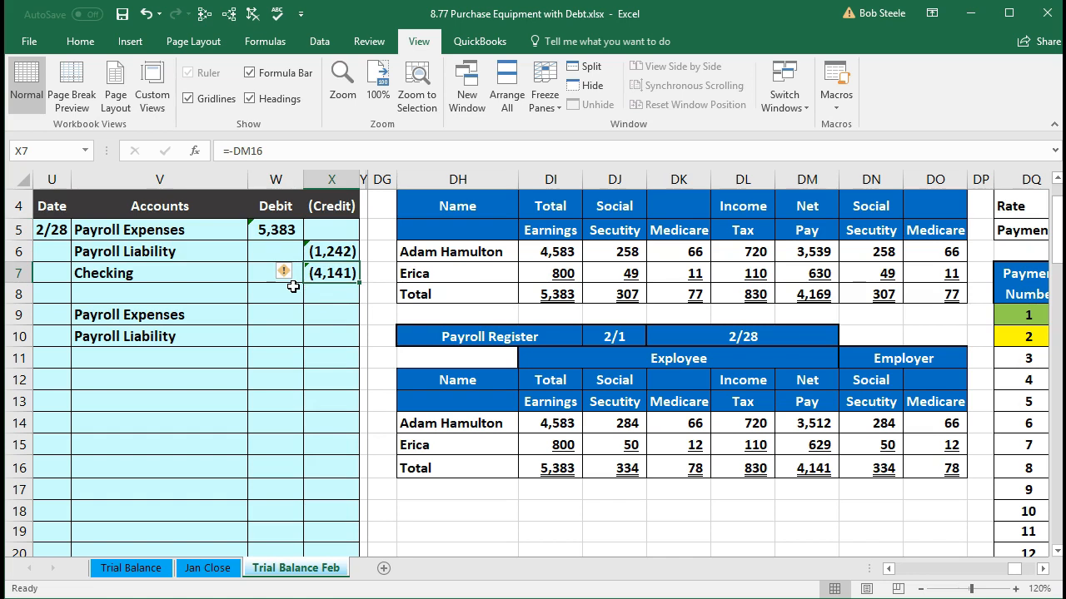
left_click(317, 252)
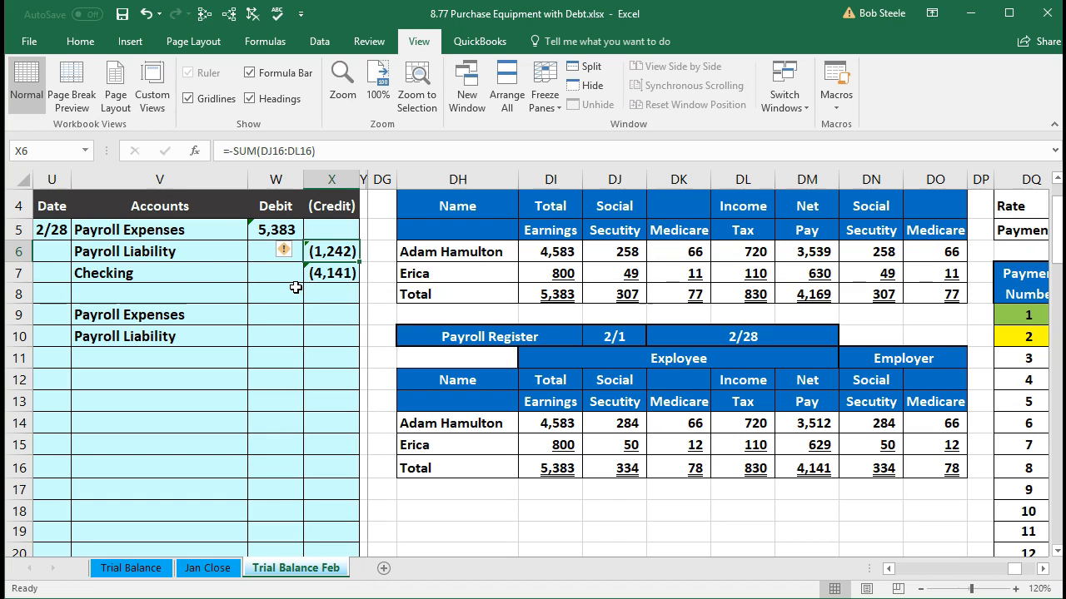
left_click_drag(879, 467, 915, 478)
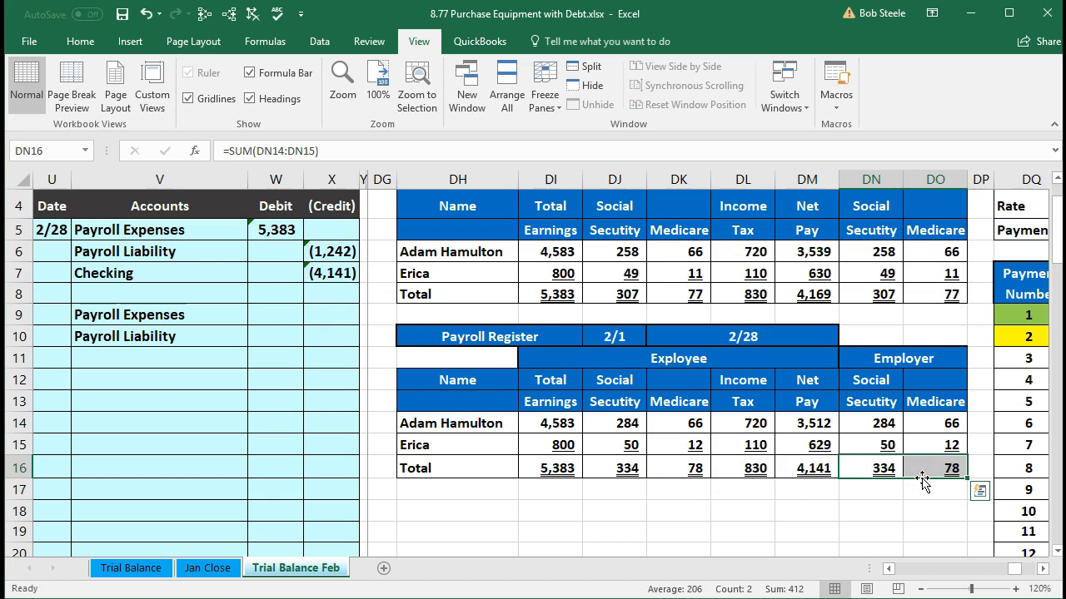
left_click(553, 471)
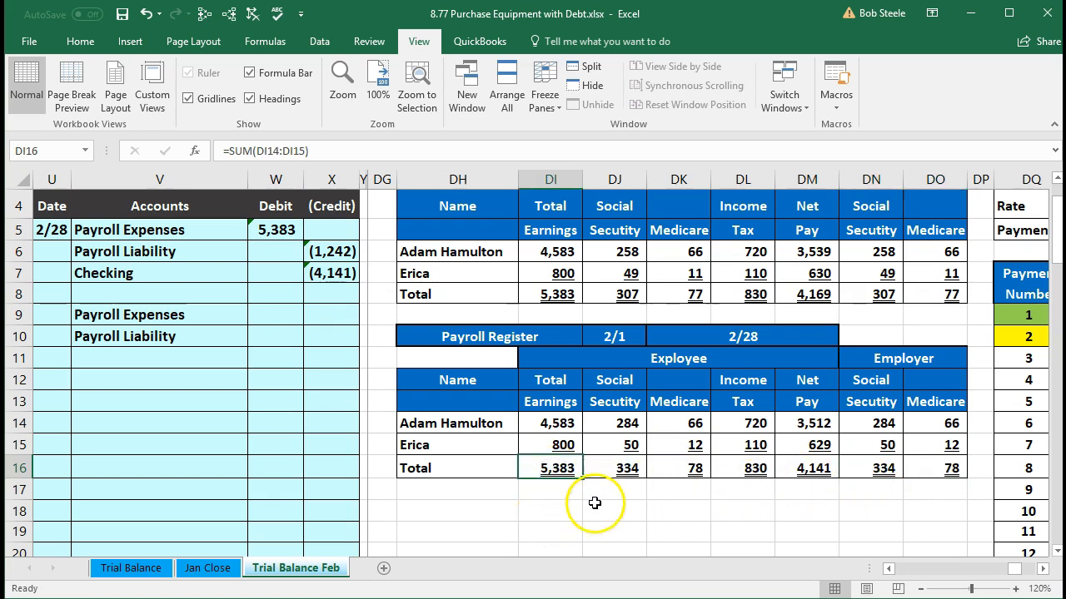
left_click_drag(614, 471, 732, 473)
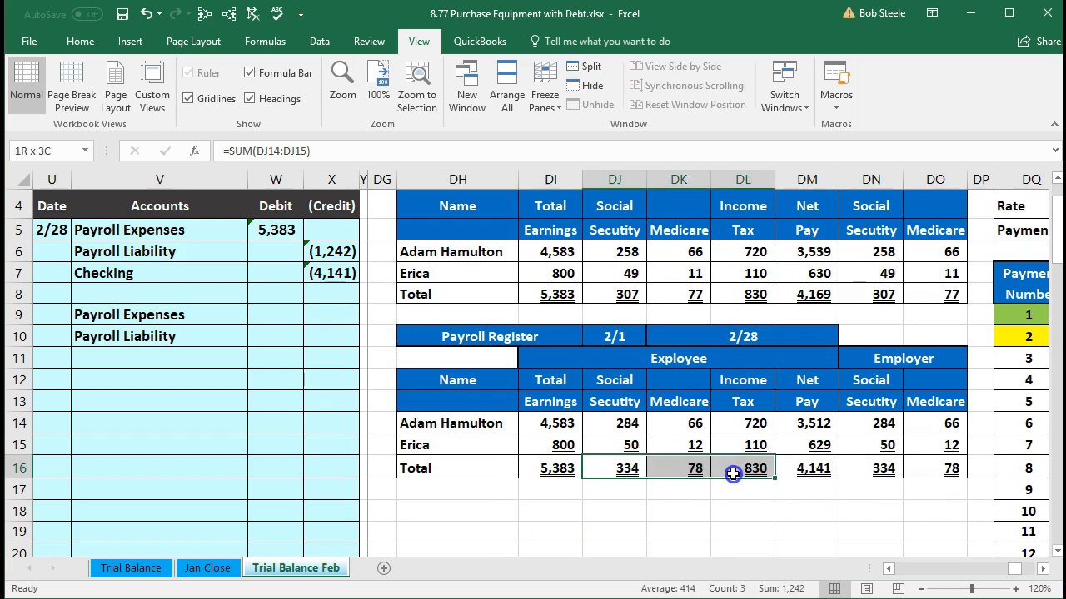
left_click(551, 471)
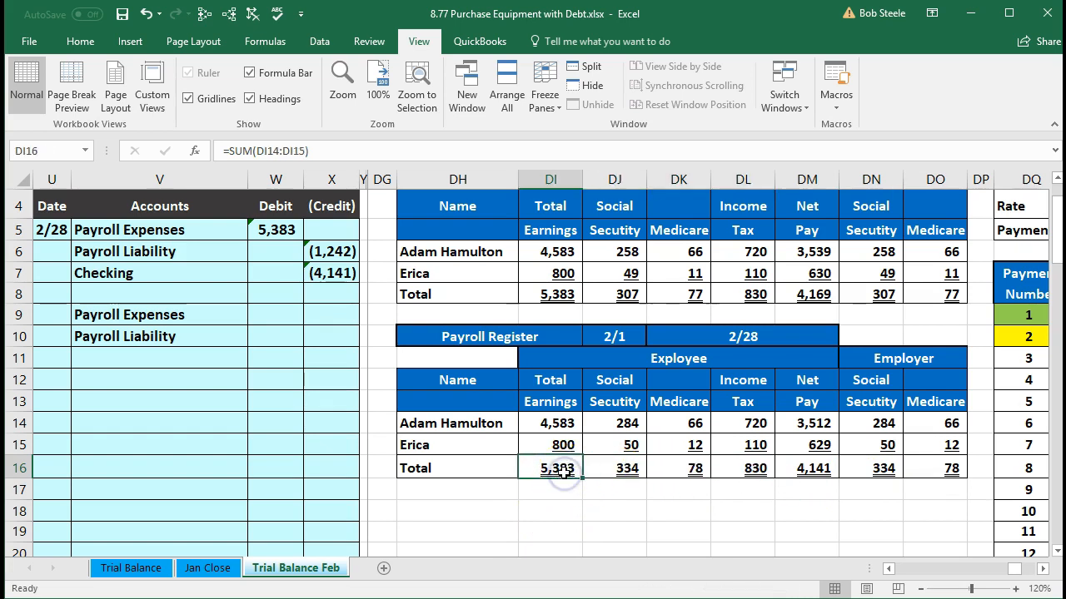
left_click_drag(883, 470, 910, 471)
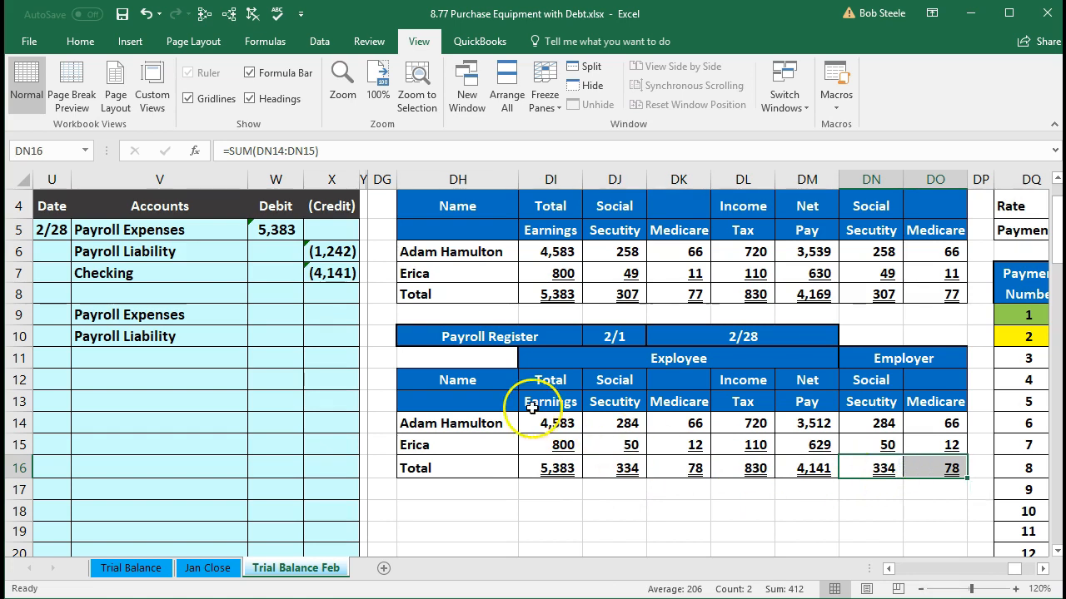
Step: Enter the second Payroll Expenses debit in W9 as the SUM of the February employer tax totals in DN16:DO16
left_click(216, 318)
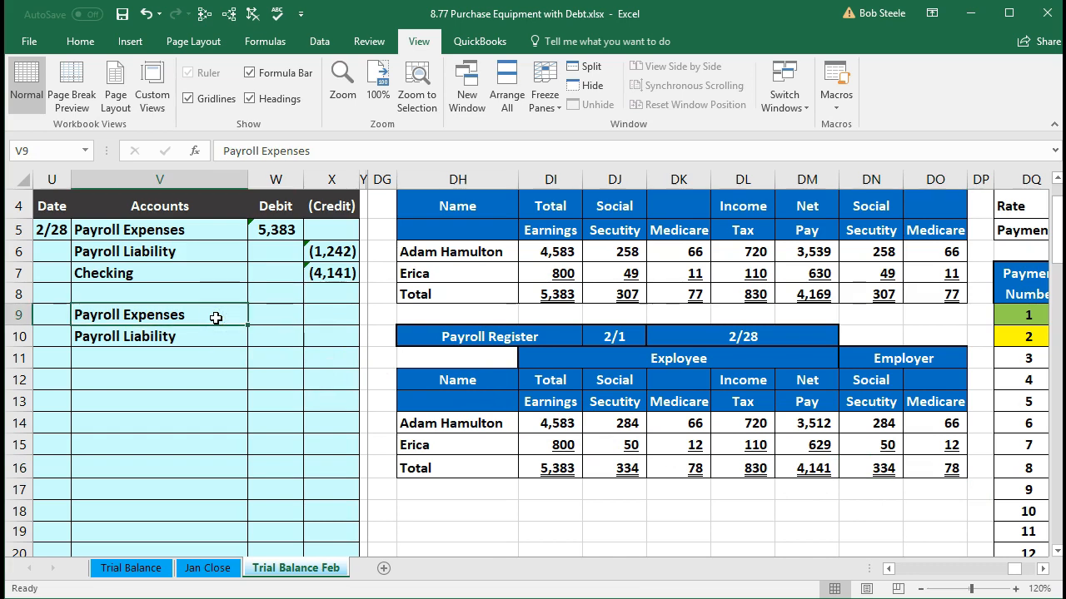
key("Tab")
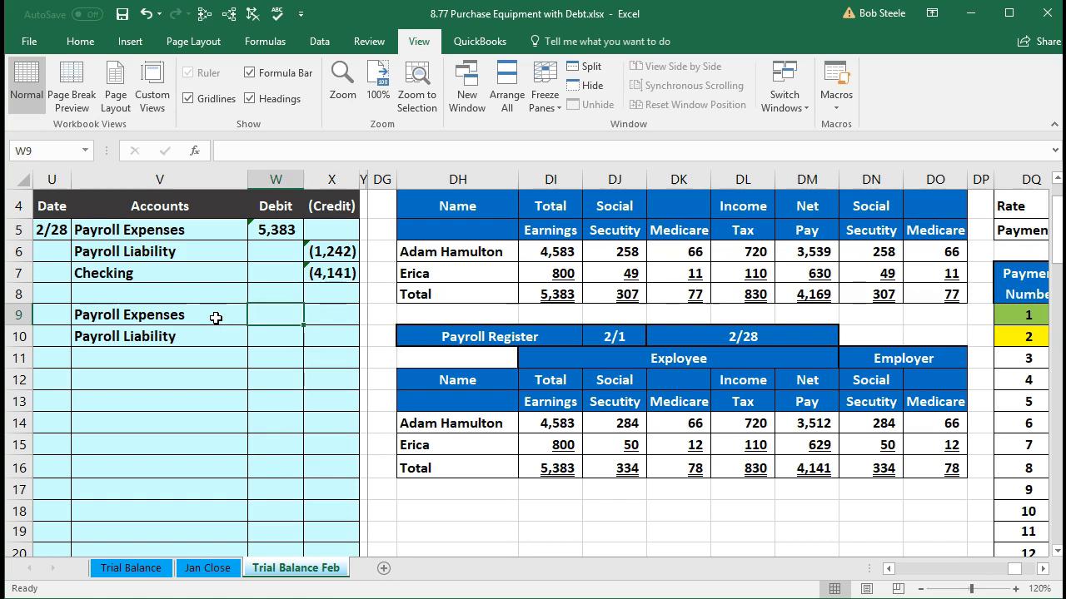
type("=")
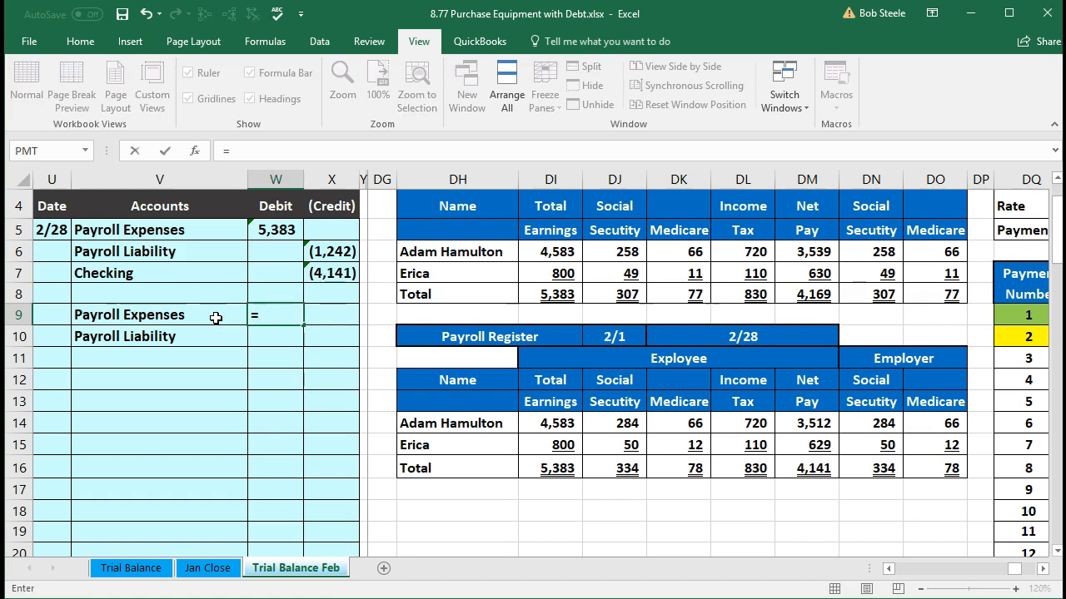
type("sum(")
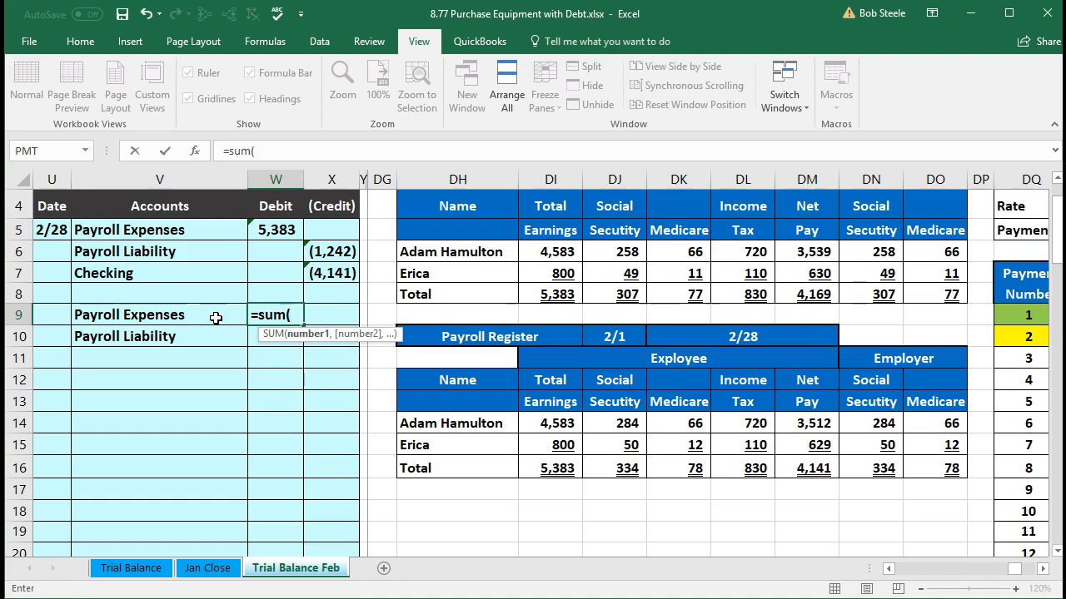
left_click(891, 469)
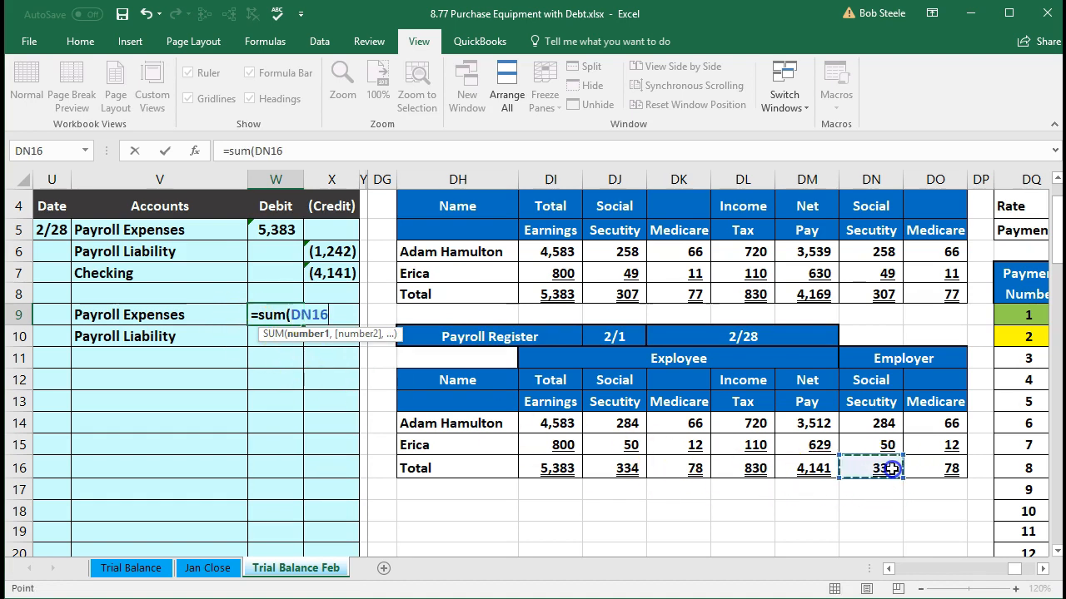
left_click_drag(891, 469, 925, 462)
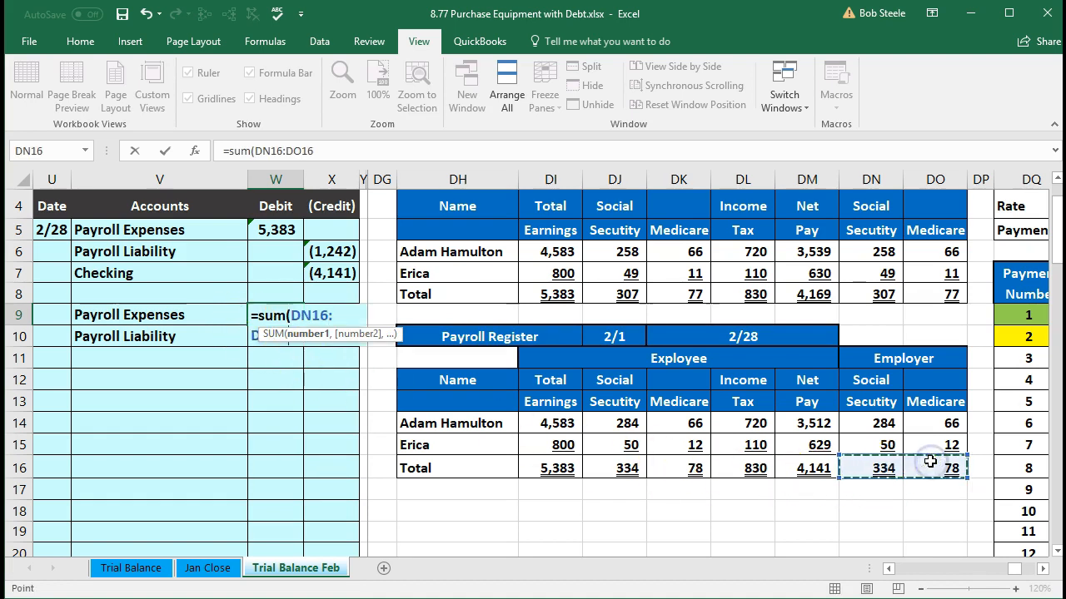
key("Return")
Step: Enter the second Payroll Liability credit in X10 as the negative of the debit in W9
key("Right")
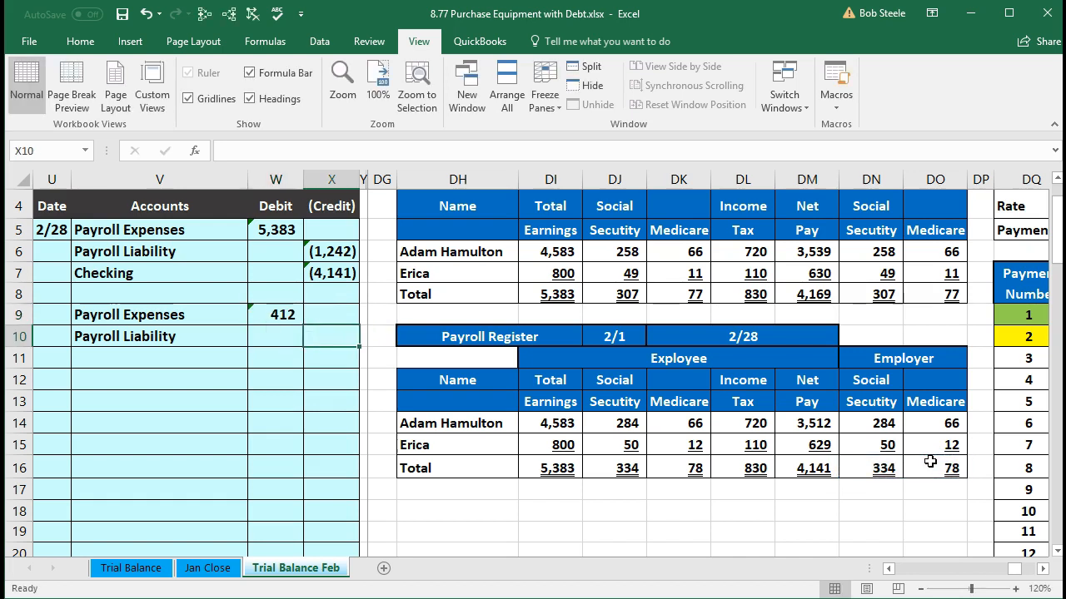
type("=-")
key("Left")
key("Up")
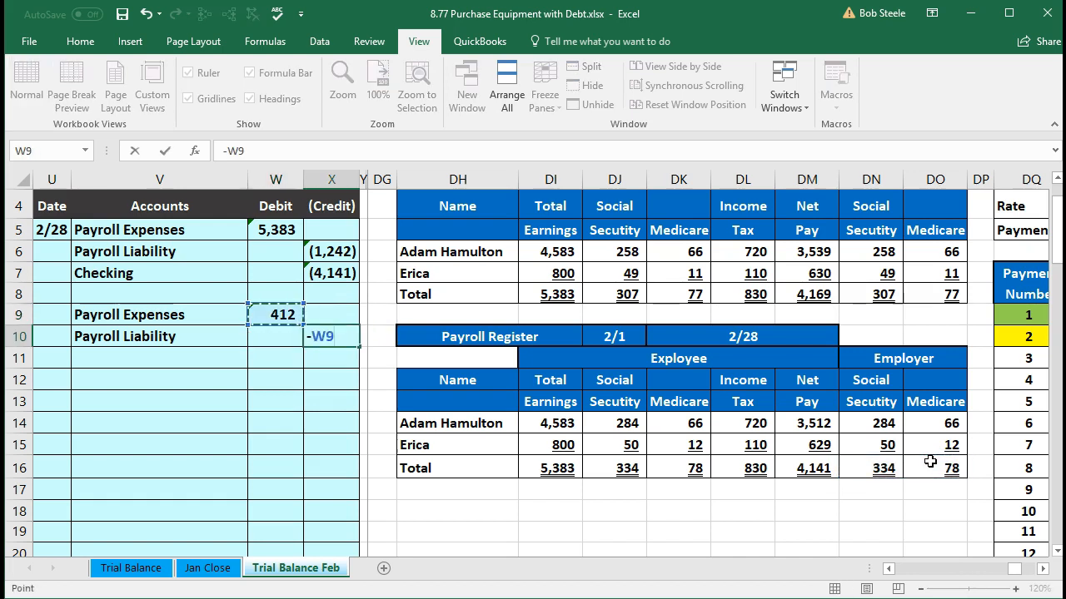
key("Return")
Step: Check the employer tax totals in DN16:DO16 against the second entry, and locate Payroll Expenses in the trial balance for posting W5
left_click_drag(885, 467, 930, 467)
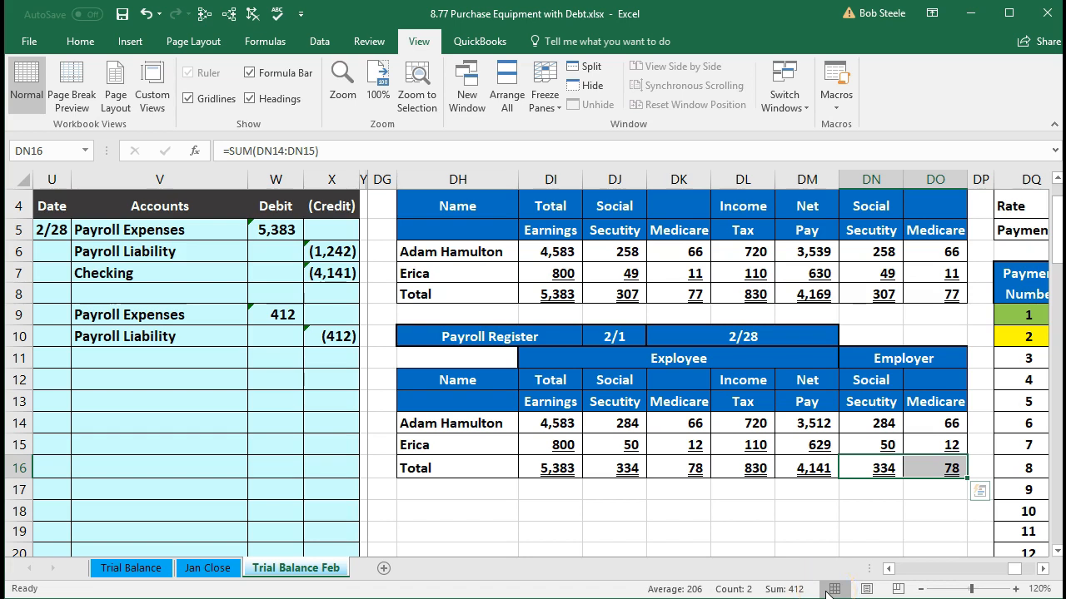
left_click(300, 293)
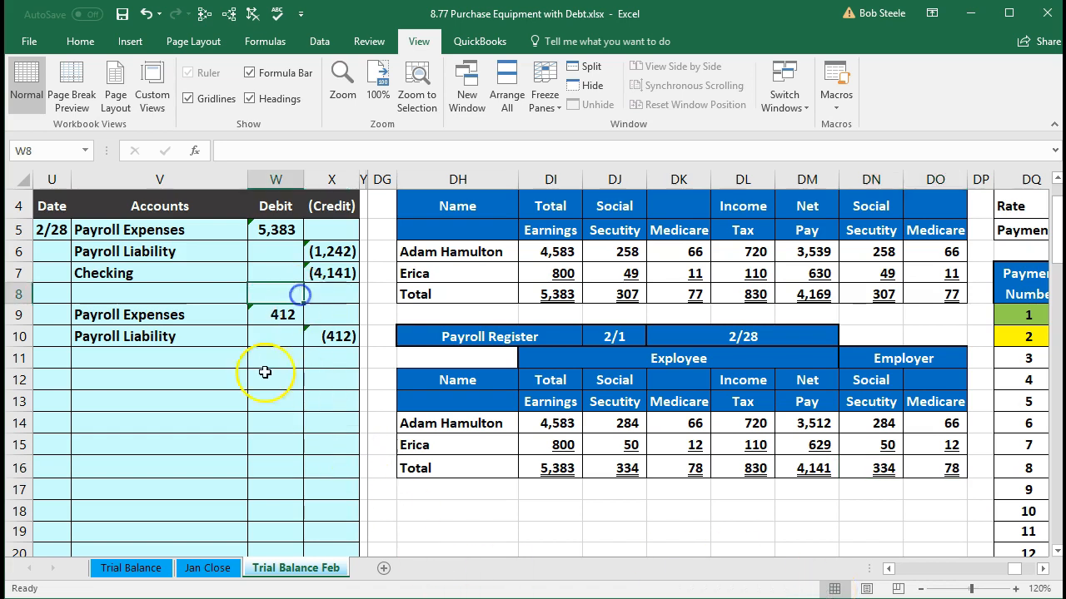
scroll(265, 372, "up", 1)
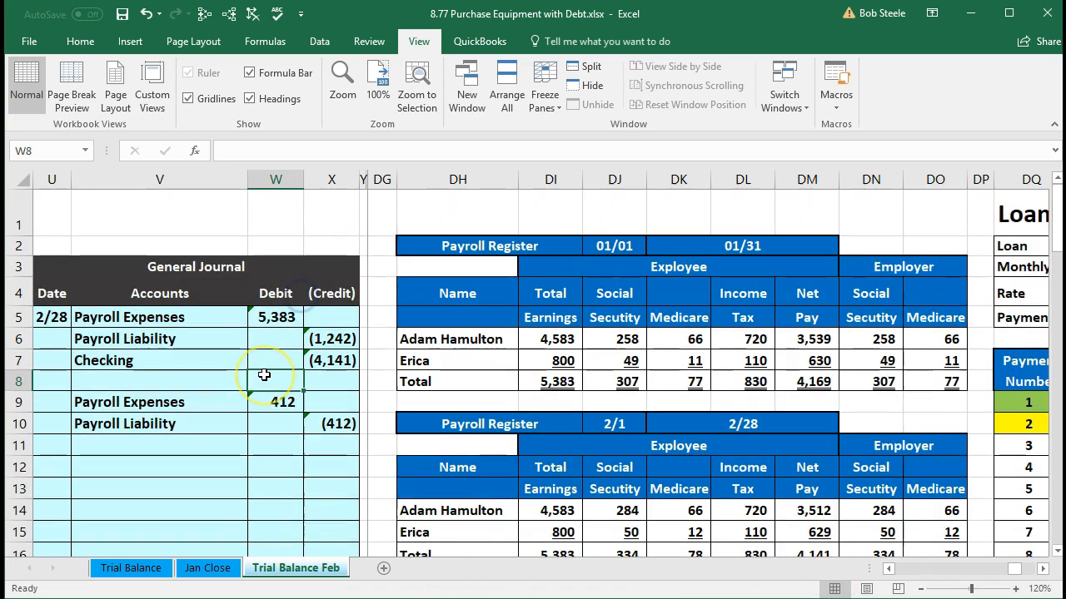
left_click(320, 406)
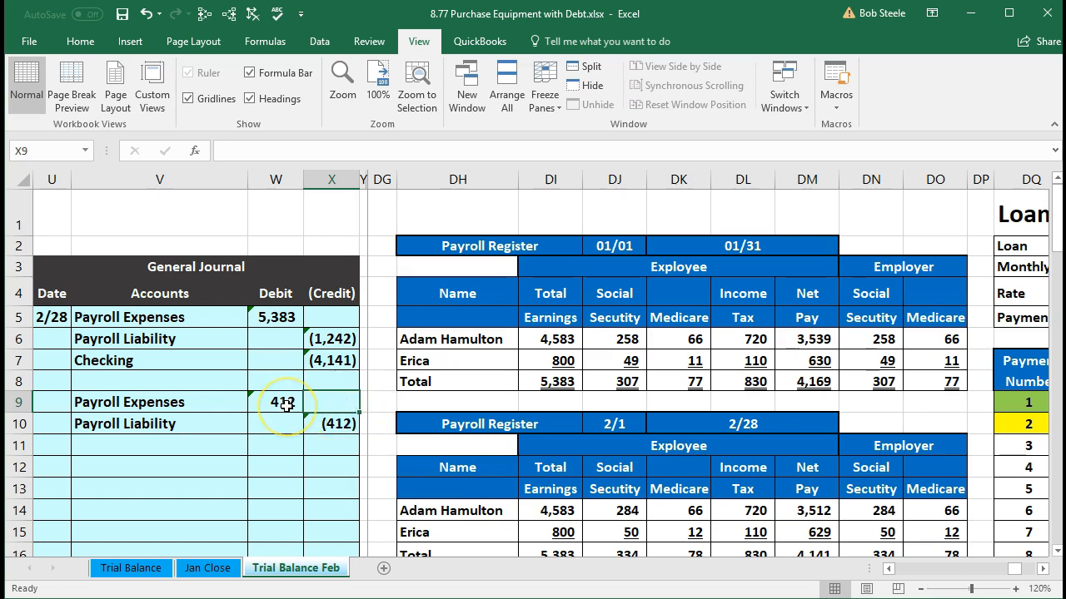
key("Right")
key("Right")
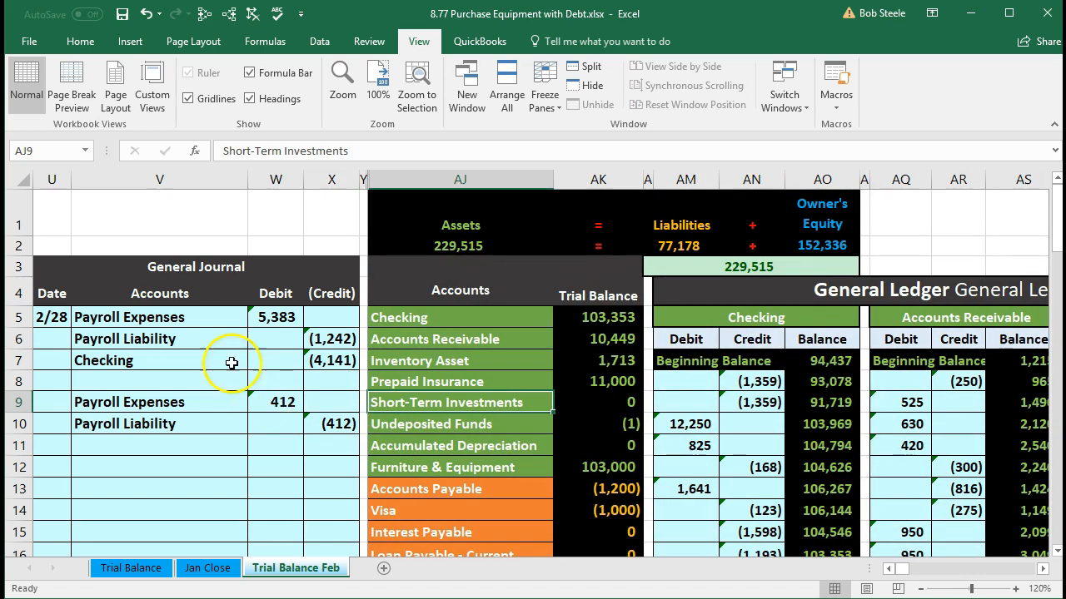
left_click_drag(144, 317, 294, 316)
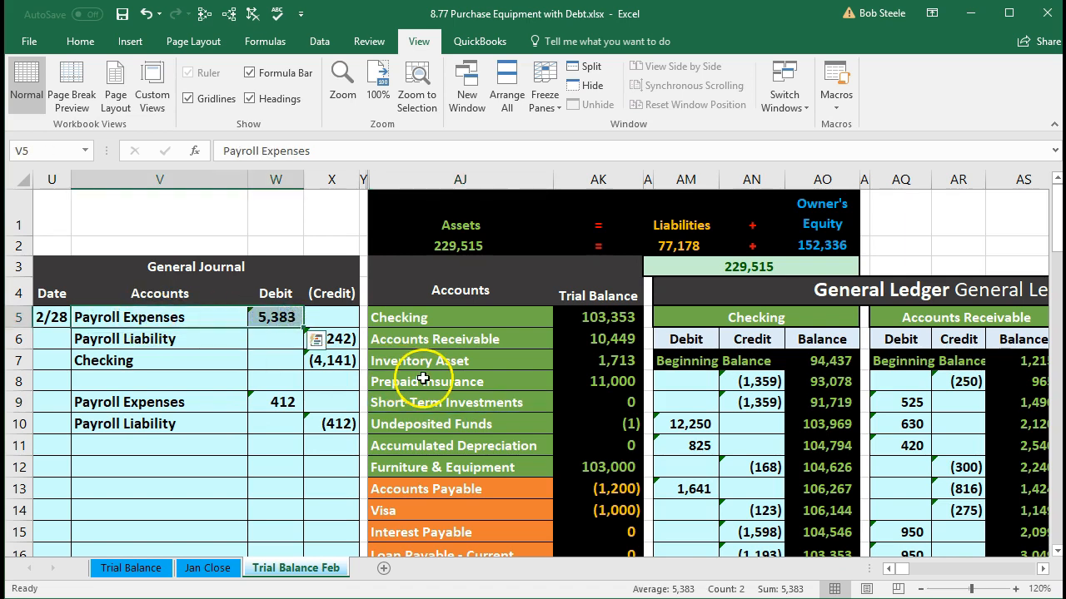
scroll(428, 378, "down", 3)
scroll(429, 378, "down", 5)
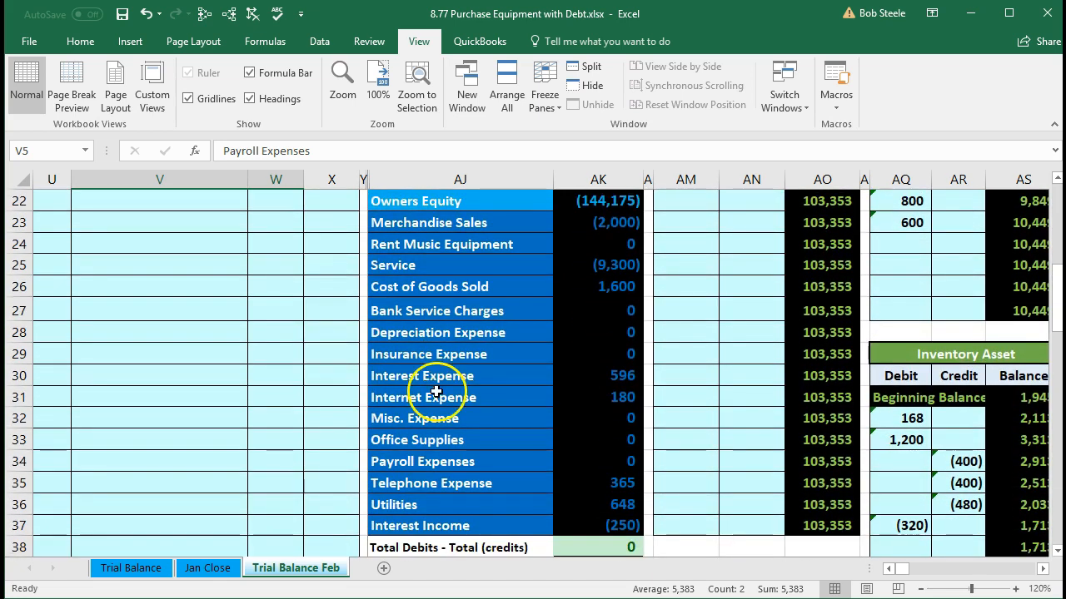
left_click_drag(450, 461, 585, 459)
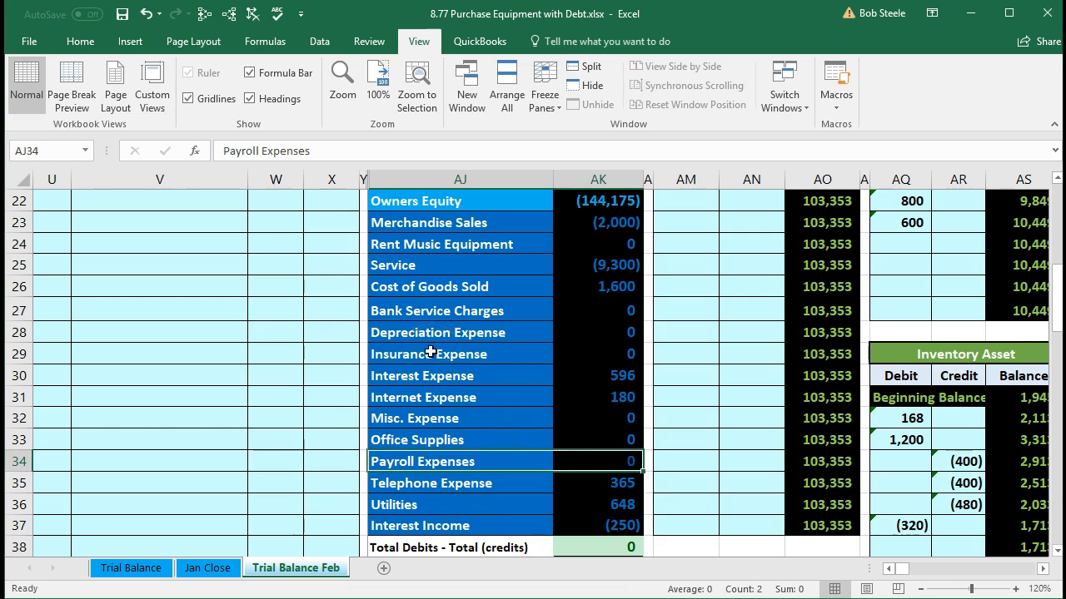
Step: Find the Payroll Expenses account in the general ledger and go to its first empty debit cell, BS15
key("Right")
key("Right")
key("Right")
key("Right")
key("Right")
key("Right")
key("Right")
key("Right")
key("Right")
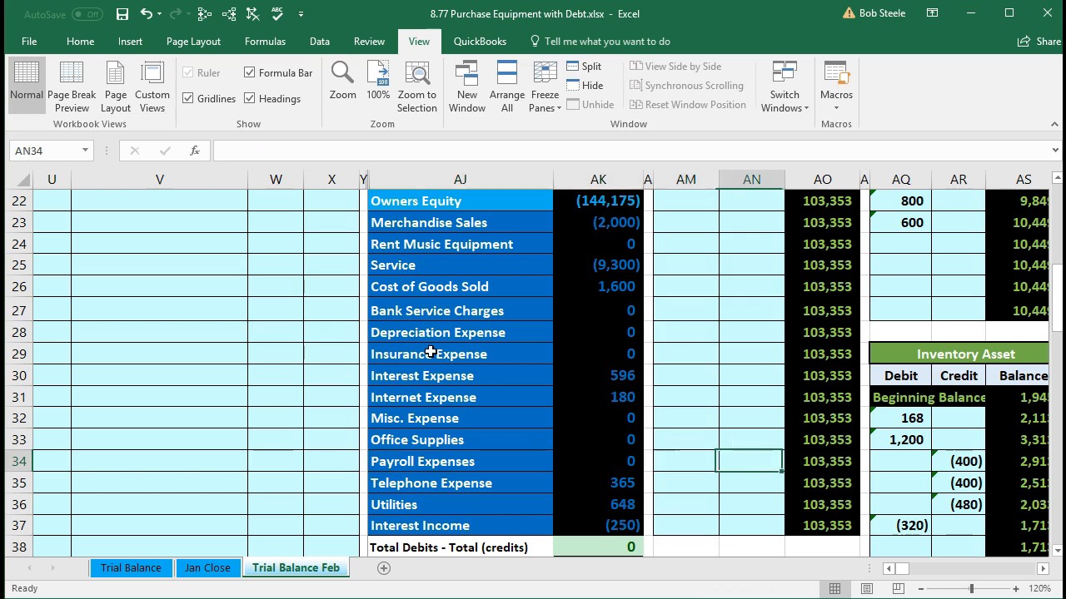
key("Right")
key("Right")
key("Right")
key("Right")
key("Right")
key("Right")
key("Right")
key("Right")
key("Right")
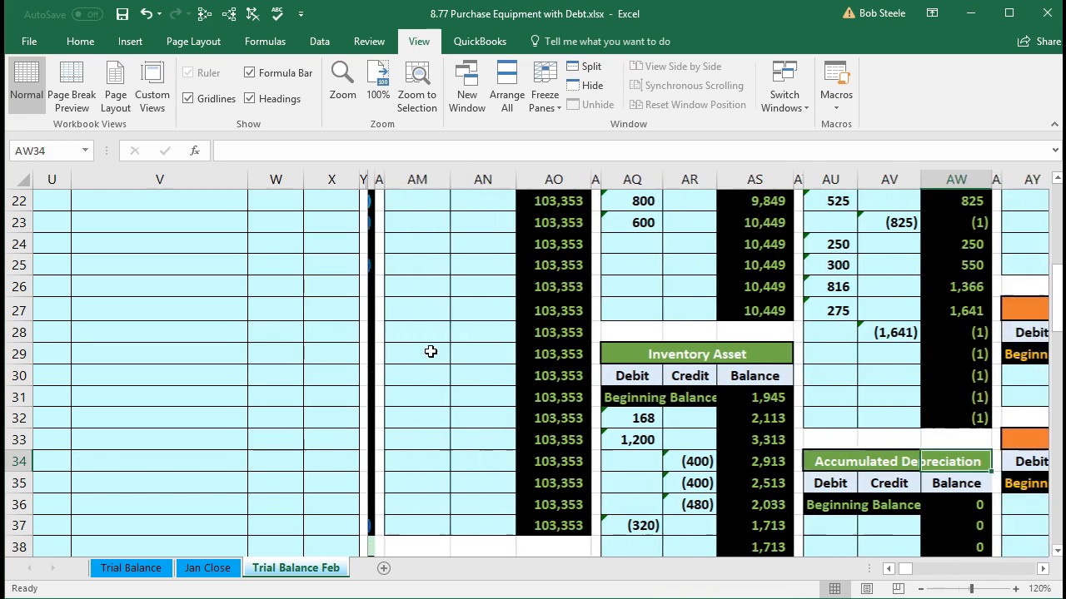
key("Right")
key("Right")
key("Right")
key("Right")
key("Right")
key("Right")
key("Right")
key("Right")
key("Right")
key("Right")
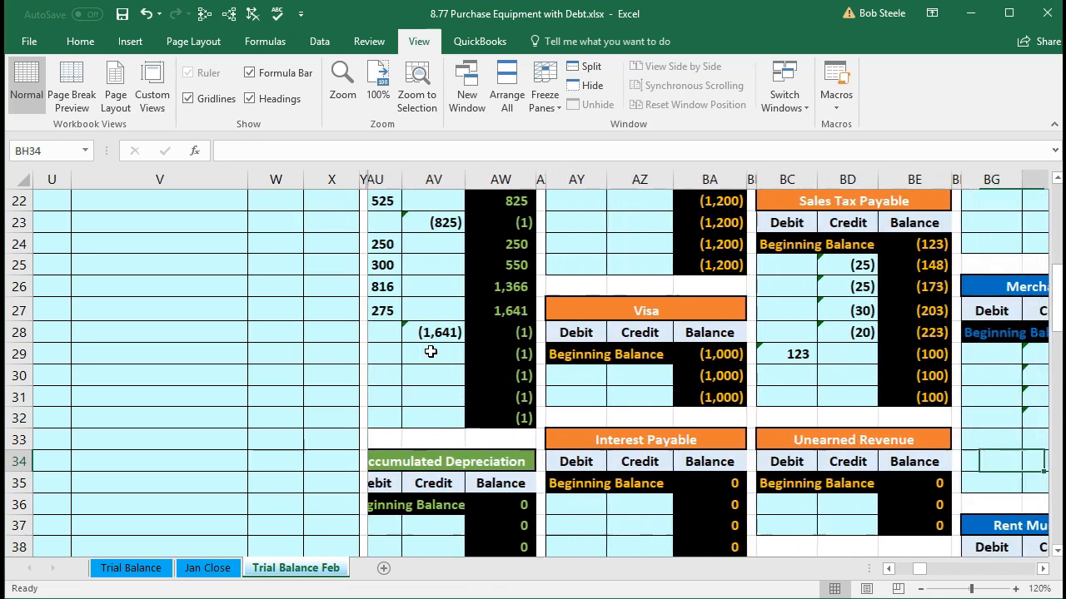
key("Right")
key("Right")
key("Right")
key("Right")
key("Right")
key("Right")
key("Right")
key("Right")
key("Right")
key("Right")
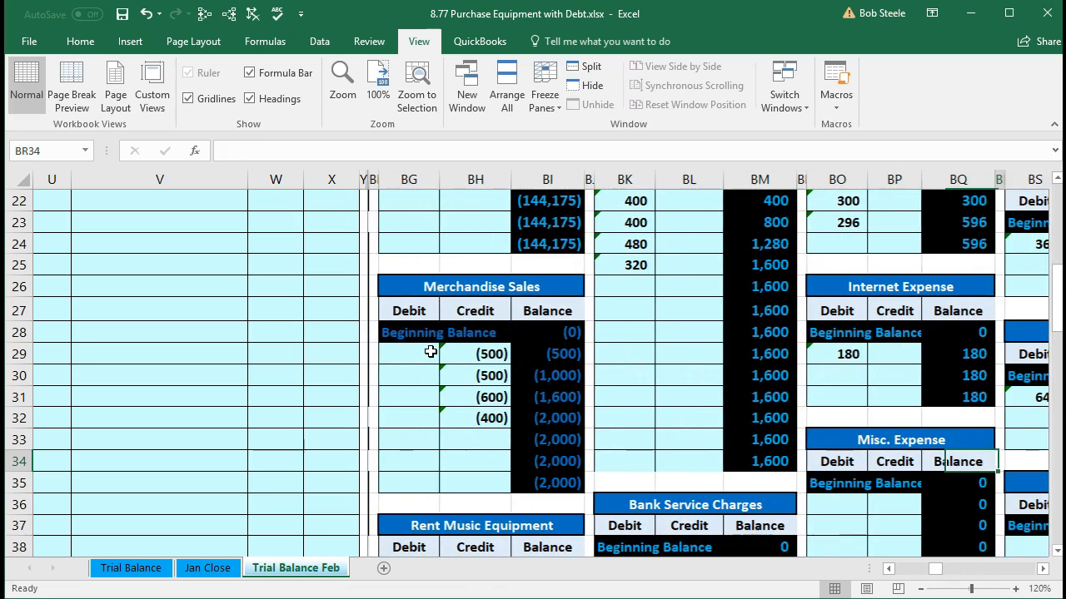
key("Right")
key("Right")
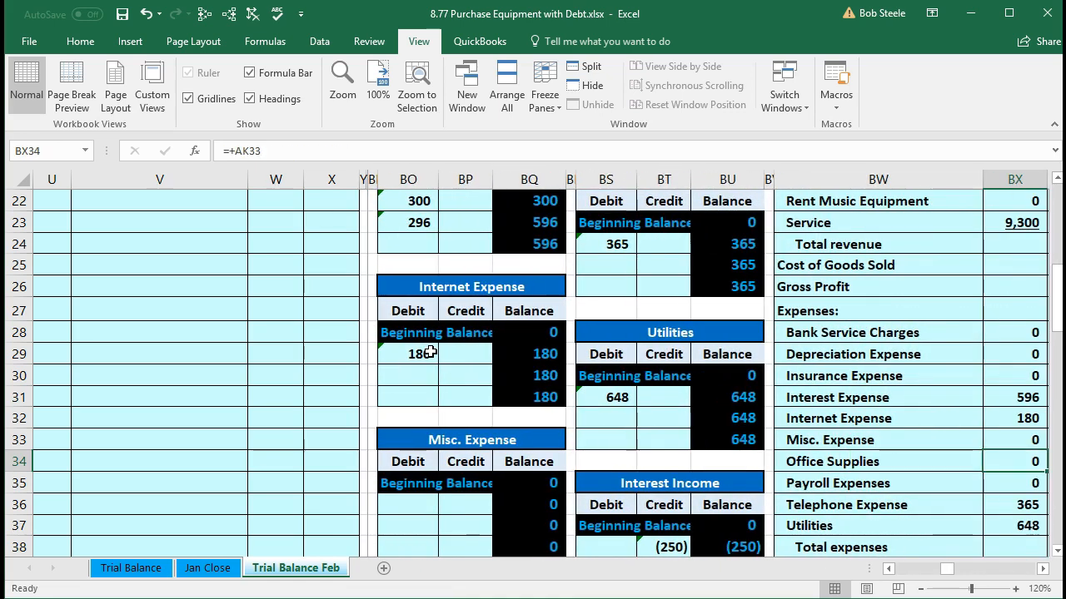
scroll(566, 383, "up", 4)
scroll(566, 399, "up", 2)
scroll(567, 399, "down", 2)
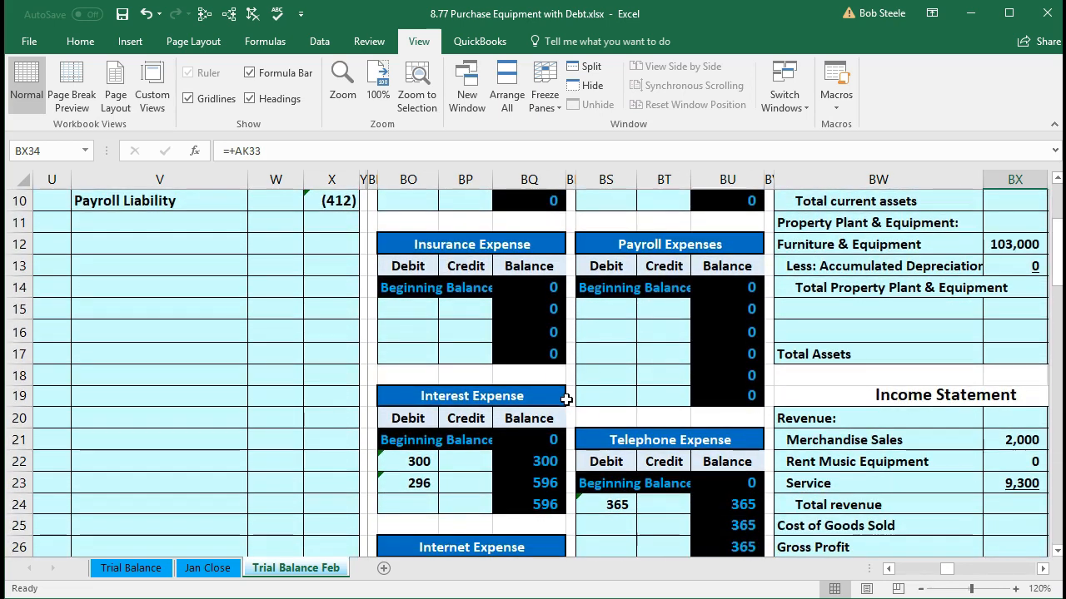
left_click(608, 310)
scroll(528, 488, "up", 1)
scroll(528, 487, "up", 1)
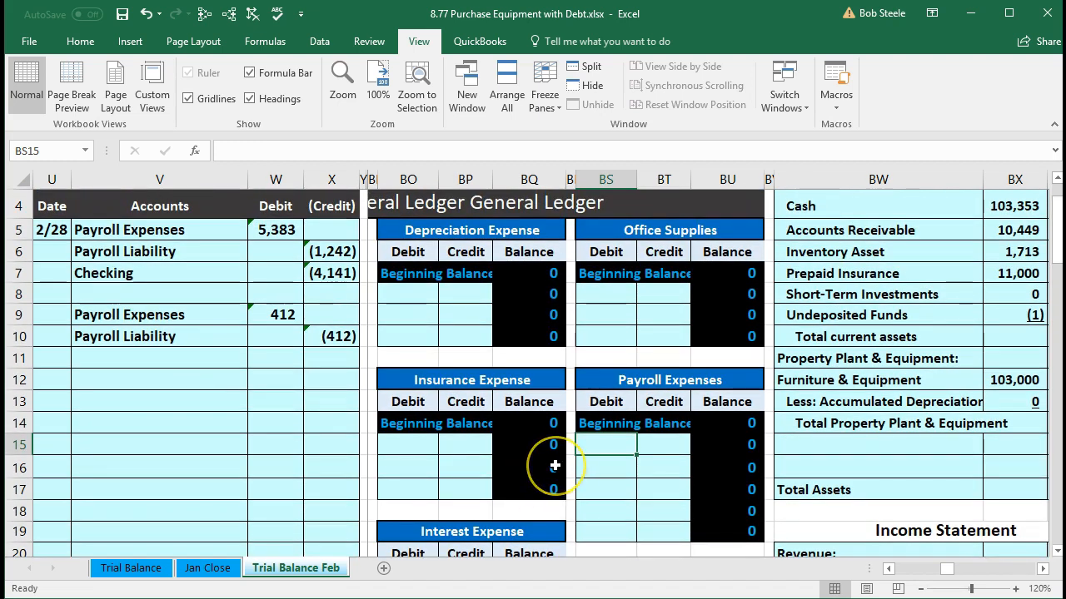
Step: Post the first Payroll Expenses debit to the ledger by linking BS15 to W5
key("Right")
key("Right")
key("Right")
key("Right")
key("Right")
key("Right")
key("Right")
key("Right")
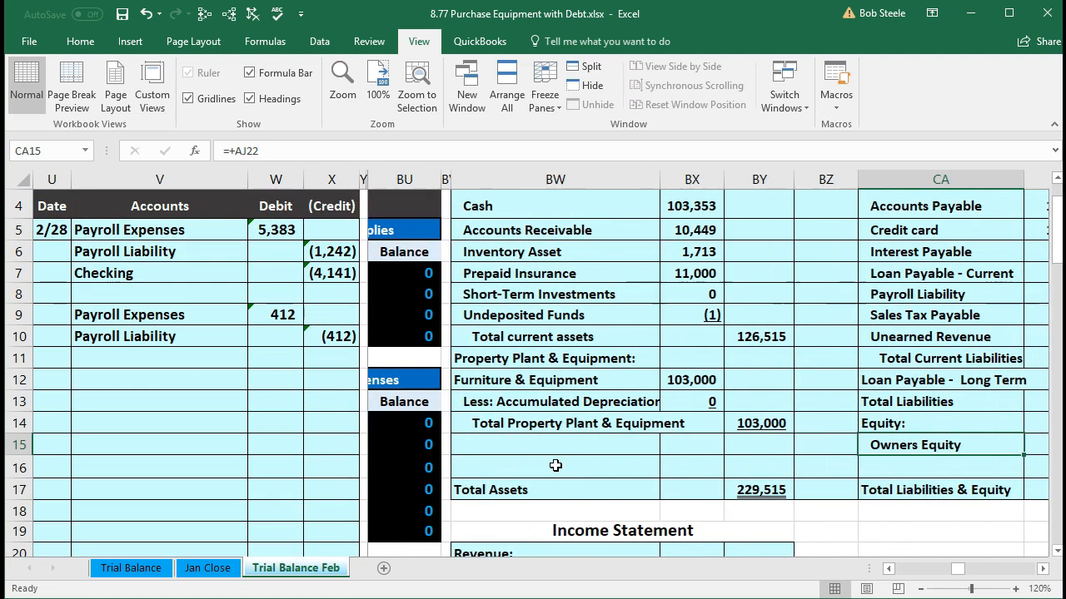
key("Left")
key("Left")
key("Left")
key("Left")
key("Left")
key("Left")
key("Left")
key("Left")
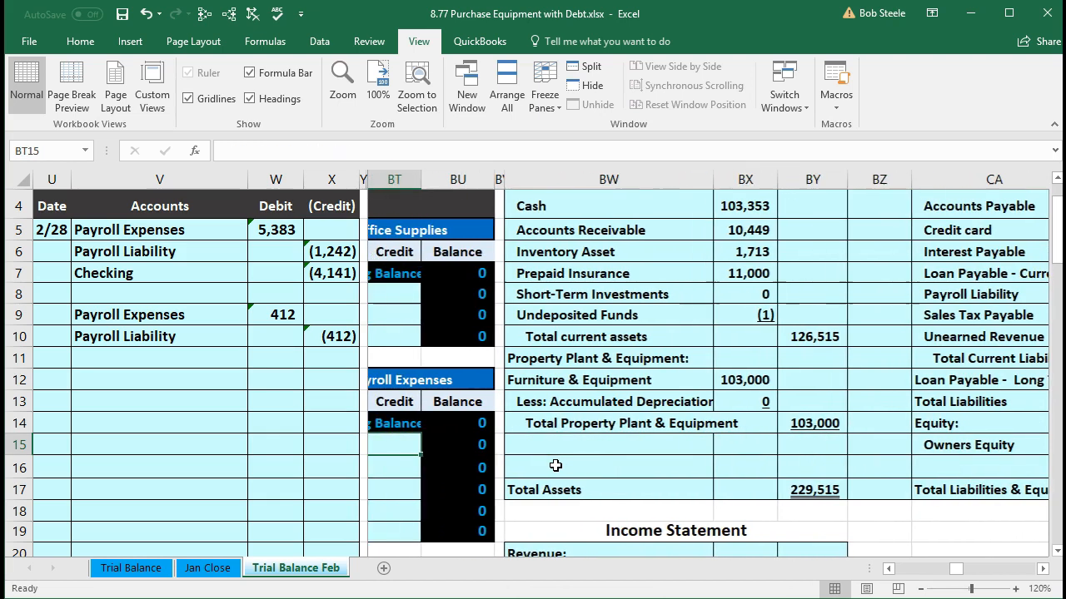
left_click(421, 449)
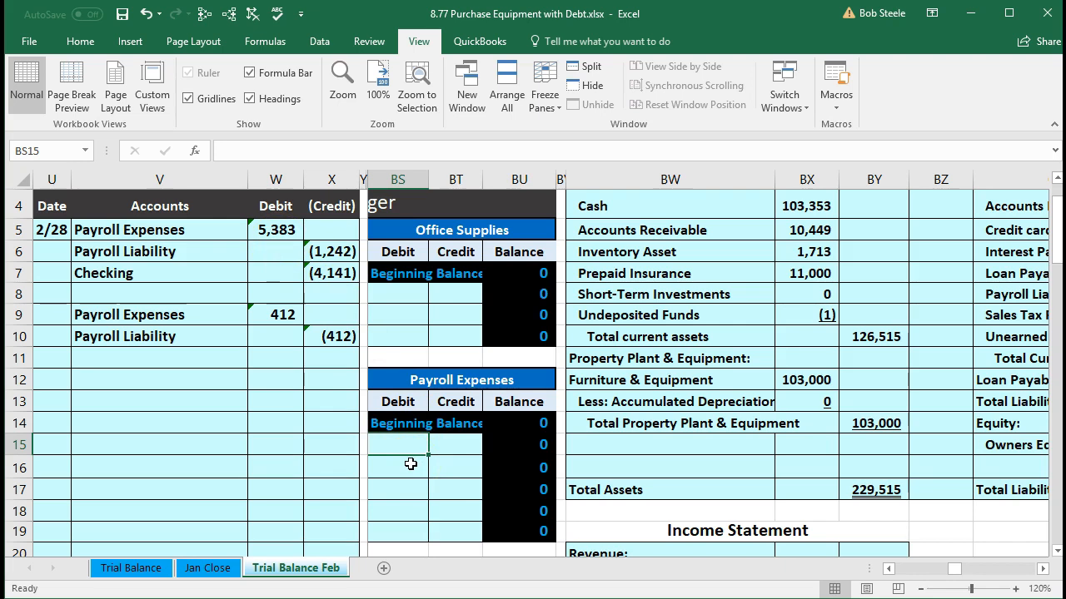
type("=")
left_click(271, 230)
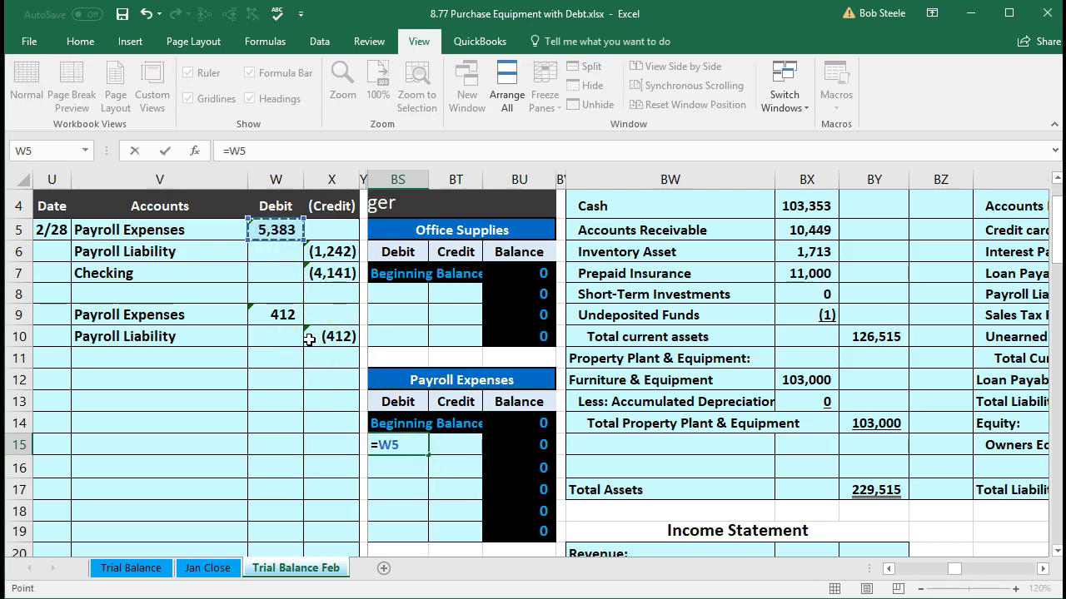
key("Return")
Step: Review the Payroll Expenses running balance in BU15 and the account's trial balance amount in AK34
key("Up")
key("Right")
key("Right")
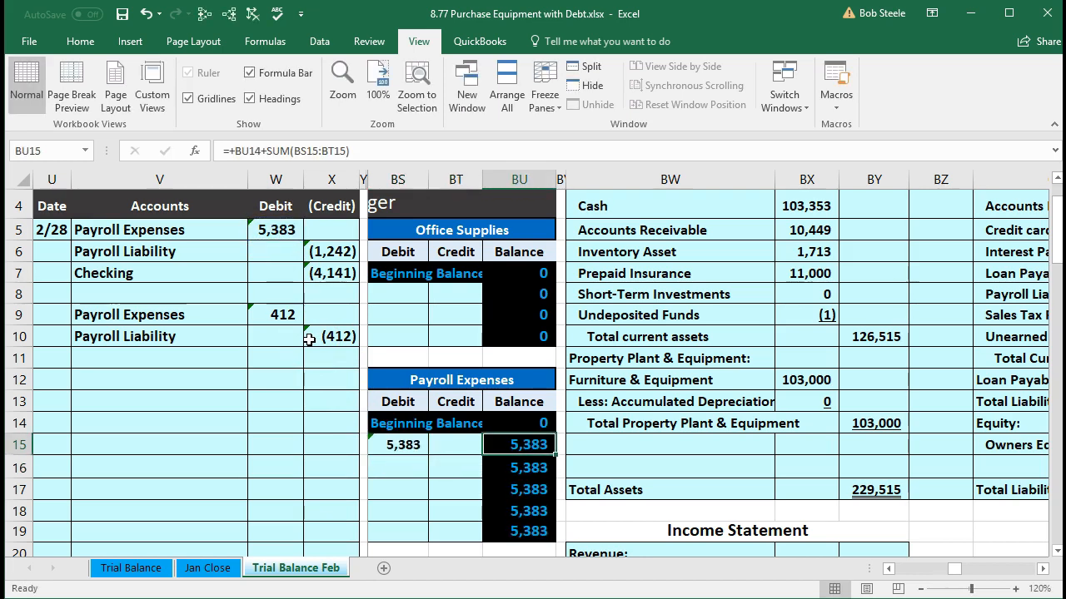
key("Left")
key("Left")
key("Left")
key("Left")
key("Left")
key("Left")
key("Left")
key("Left")
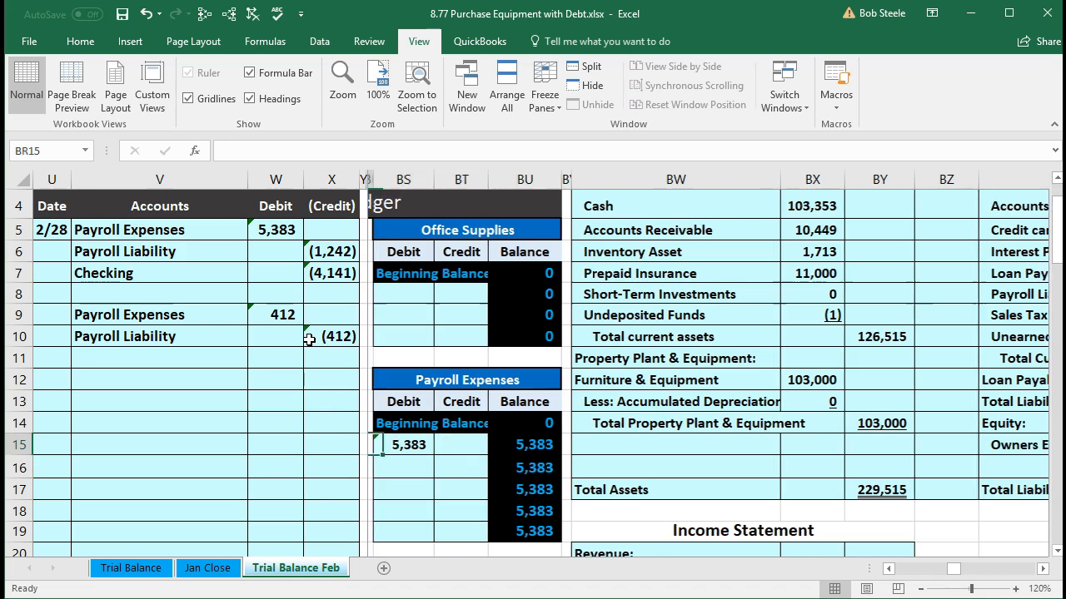
key("Left")
key("Left")
key("Left")
key("Left")
key("Left")
key("Left")
key("Left")
key("Left")
key("Left")
key("Left")
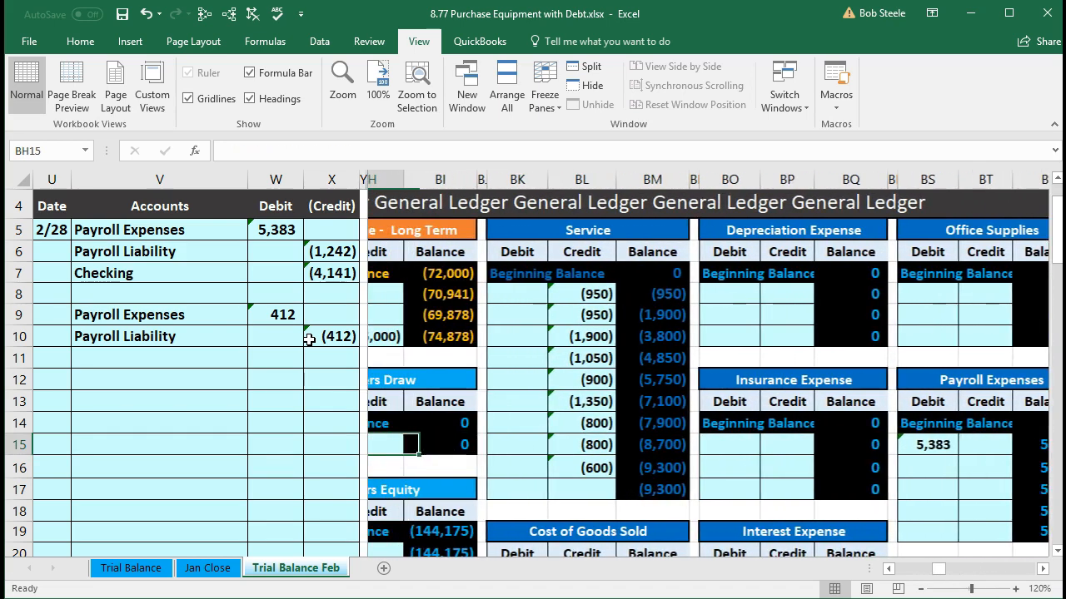
key("Left")
key("Left")
key("Left")
key("Left")
key("Left")
key("Left")
key("Left")
key("Left")
key("Left")
key("Left")
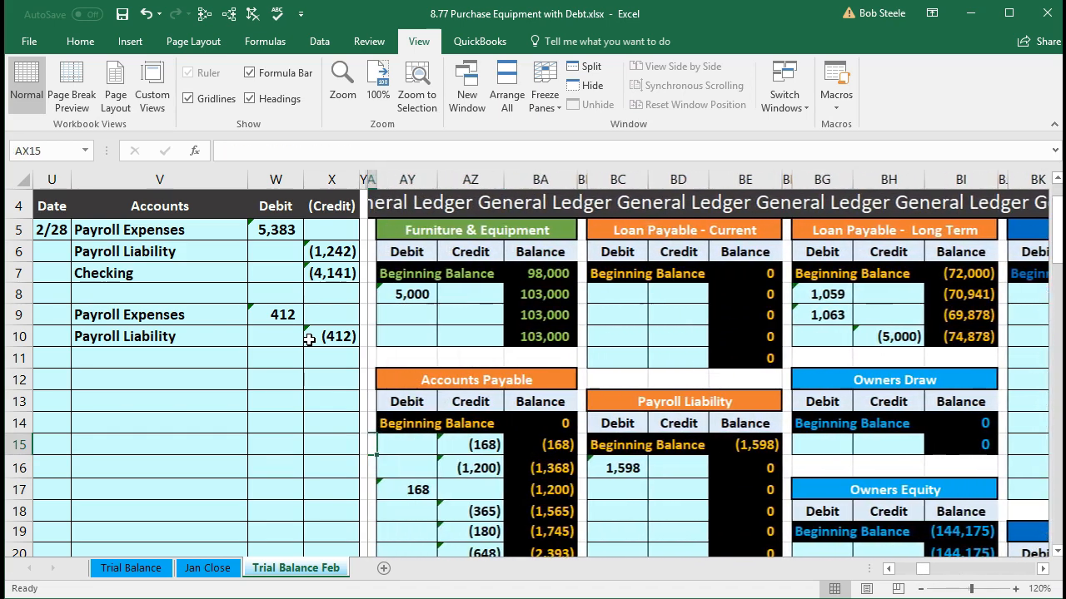
key("Left")
key("Left")
key("Left")
key("Left")
key("Left")
key("Left")
key("Left")
key("Left")
key("Left")
key("Left")
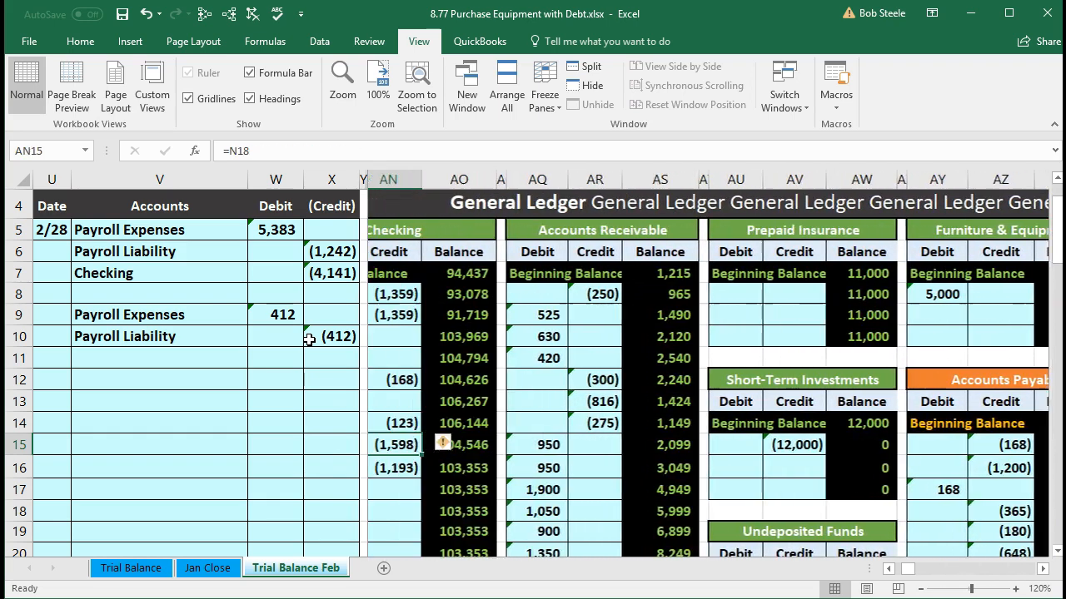
key("Left")
key("Left")
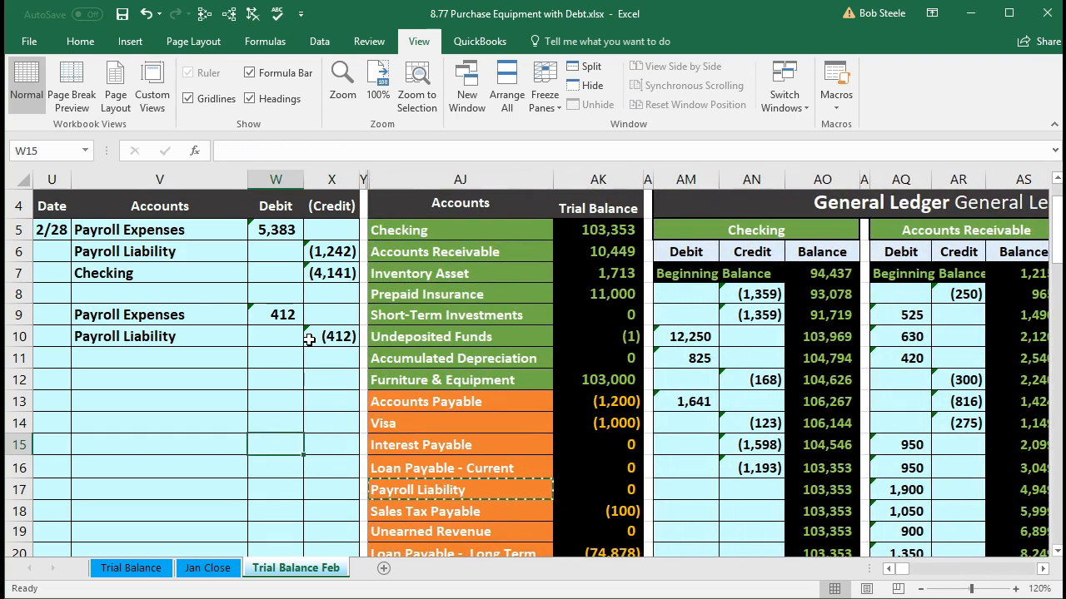
scroll(427, 435, "down", 5)
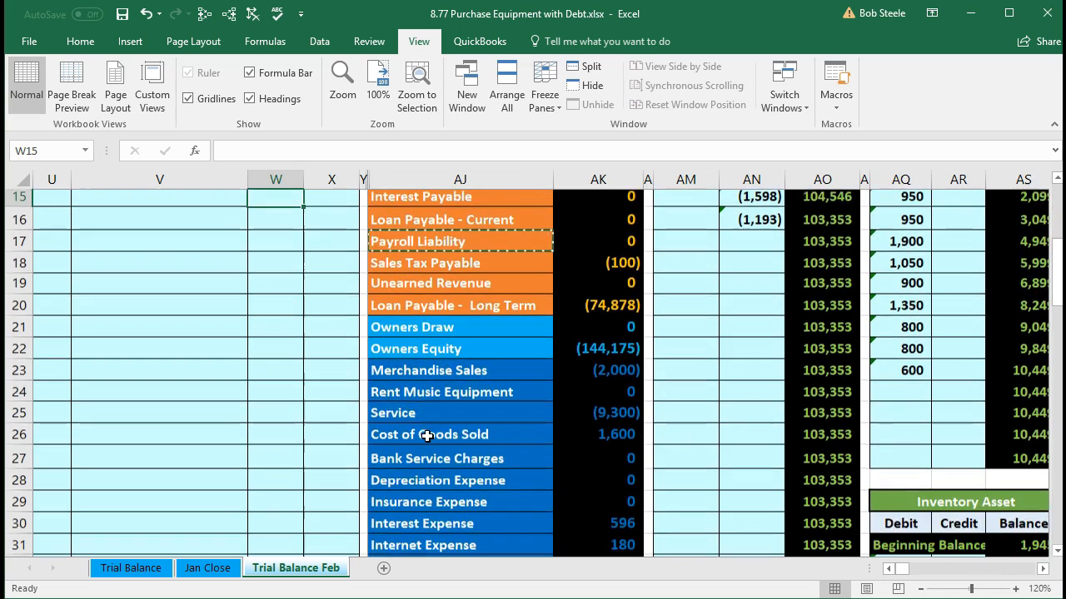
scroll(427, 435, "down", 2)
left_click(614, 463)
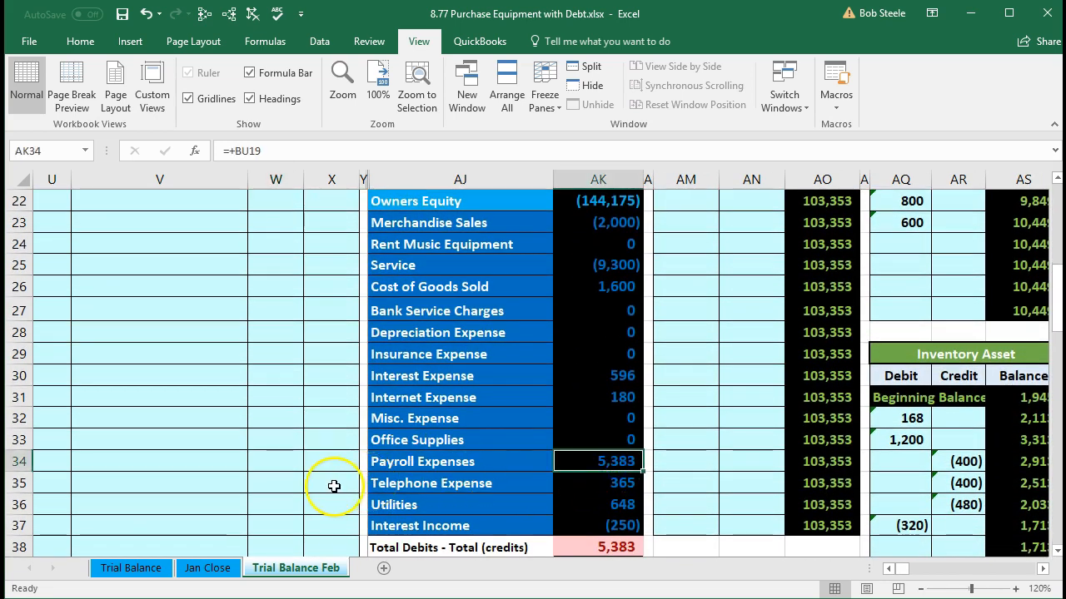
Step: Match the first entry's Payroll Liability credit in row 6 to the Payroll Liability account in the trial balance
scroll(334, 486, "up", 7)
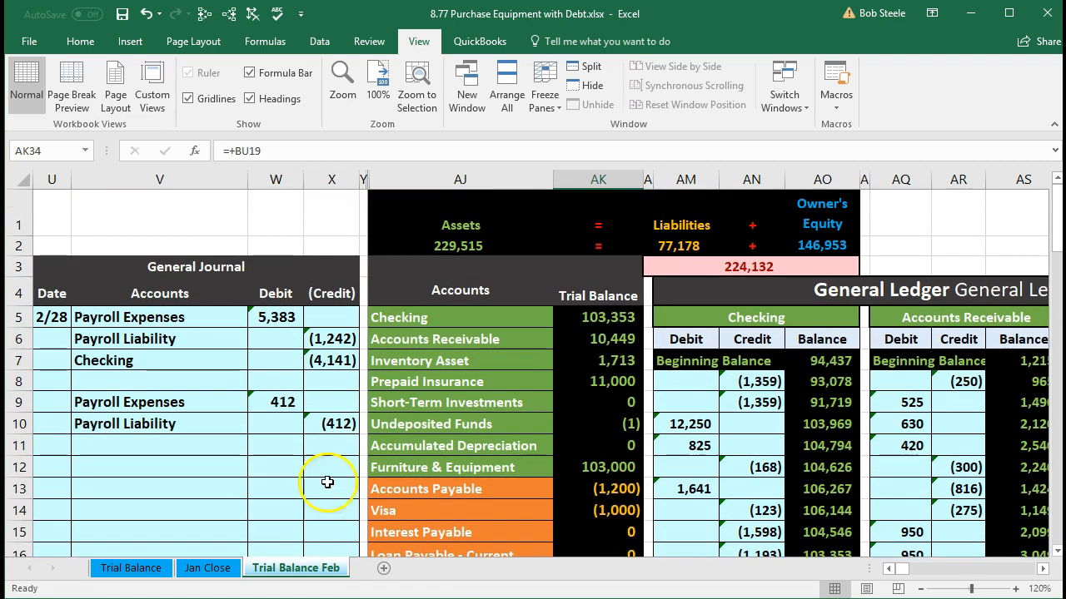
left_click_drag(112, 341, 332, 337)
scroll(466, 416, "down", 1)
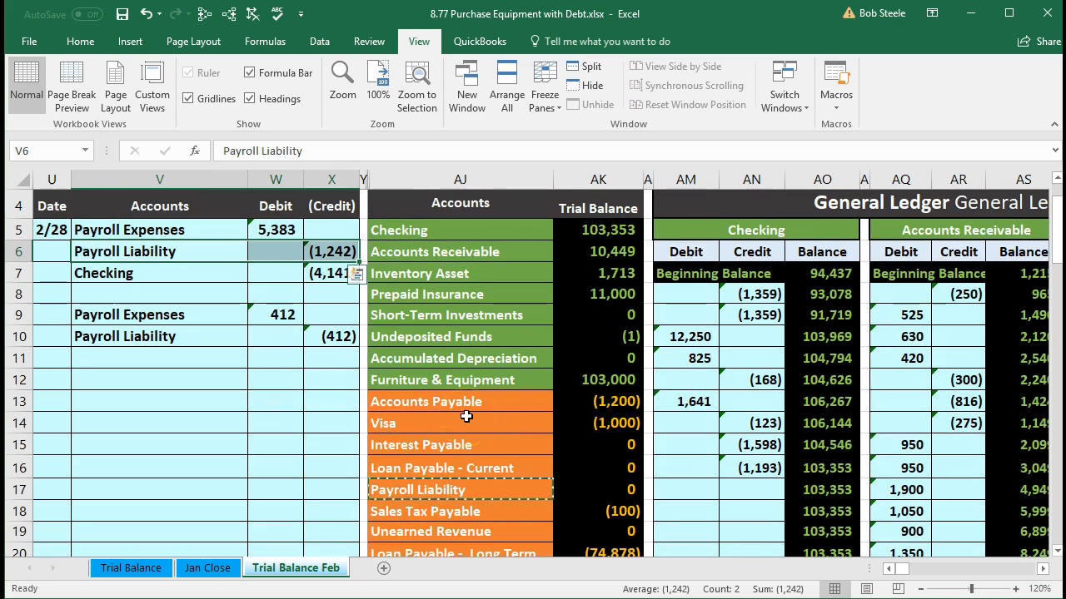
left_click_drag(482, 482, 583, 481)
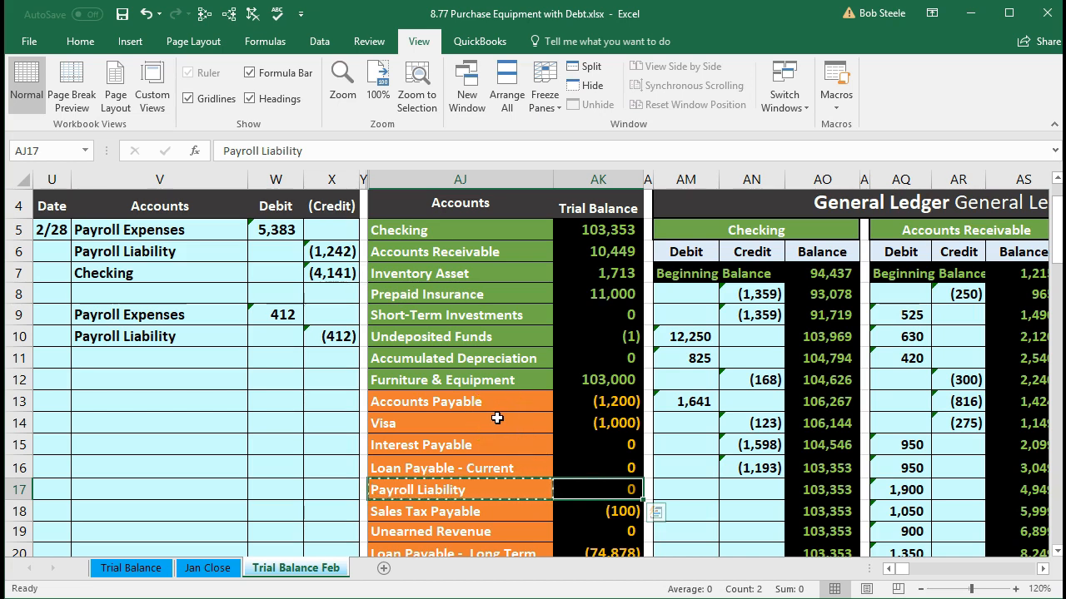
Step: Find the Payroll Liability account in the general ledger and go to the credit cell BD17
key("Right")
key("Right")
key("Right")
key("Right")
key("Right")
key("Right")
key("Right")
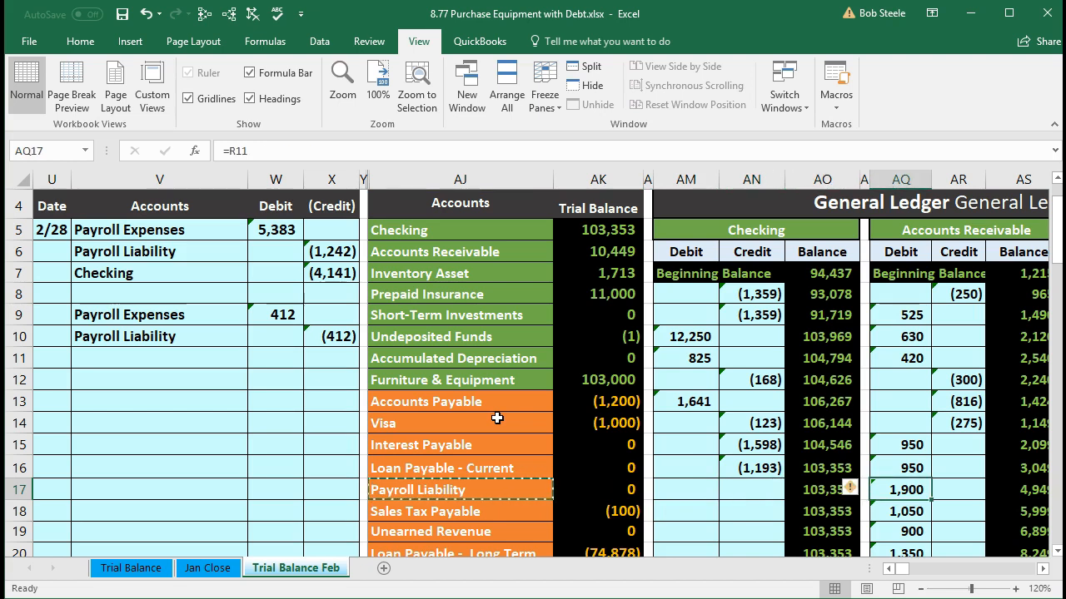
key("Right")
key("Right")
key("Right")
key("Right")
key("Right")
key("Right")
key("Right")
key("Right")
key("Right")
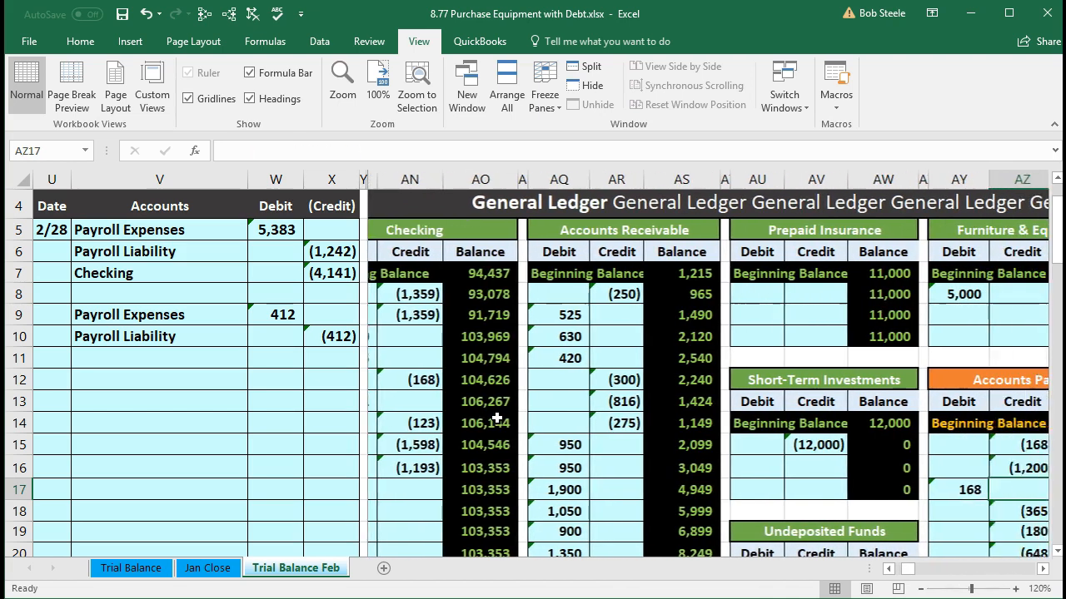
key("Right")
key("Right")
key("Right")
key("Right")
key("Right")
key("Right")
key("Right")
key("Right")
key("Right")
key("Right")
key("Right")
key("Right")
key("Right")
key("Left")
key("Left")
key("Left")
key("Left")
key("Left")
key("Left")
key("Left")
key("Left")
key("Left")
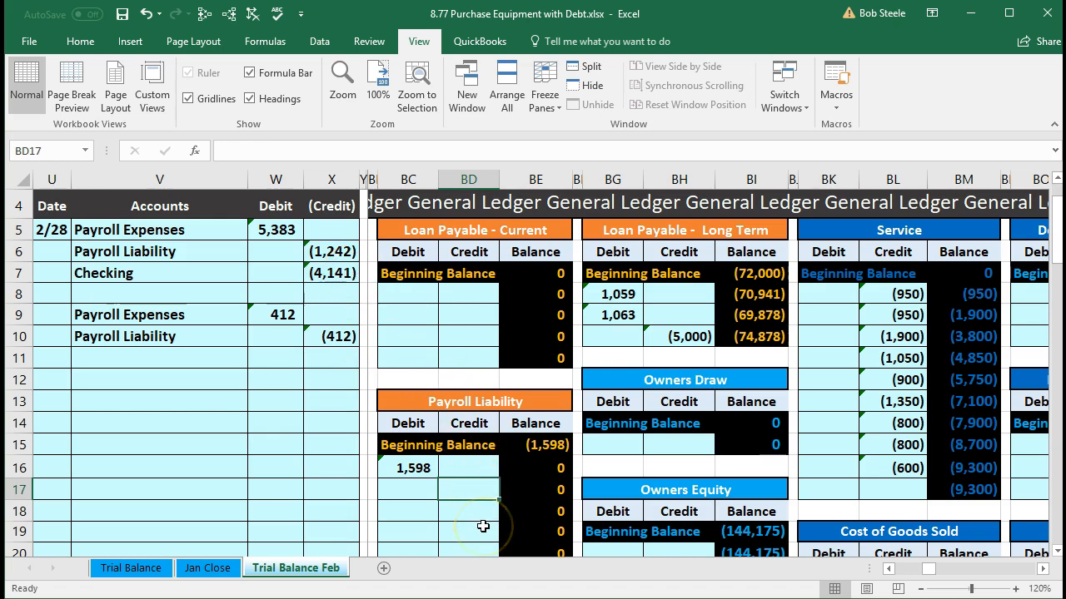
Step: Post the first Payroll Liability credit to the ledger by linking BD17 to X6
type("=")
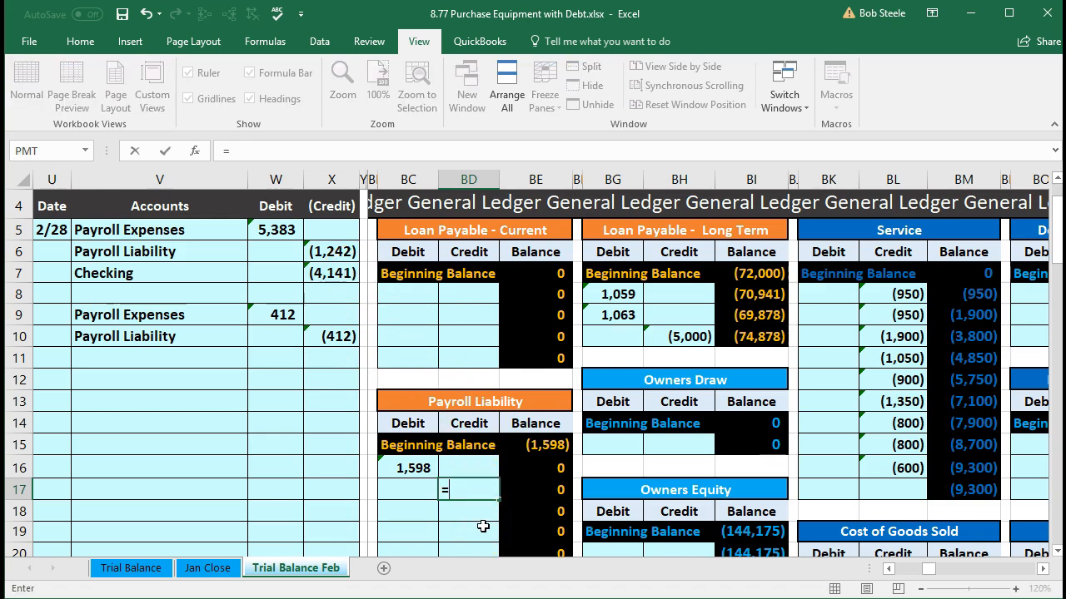
left_click(331, 252)
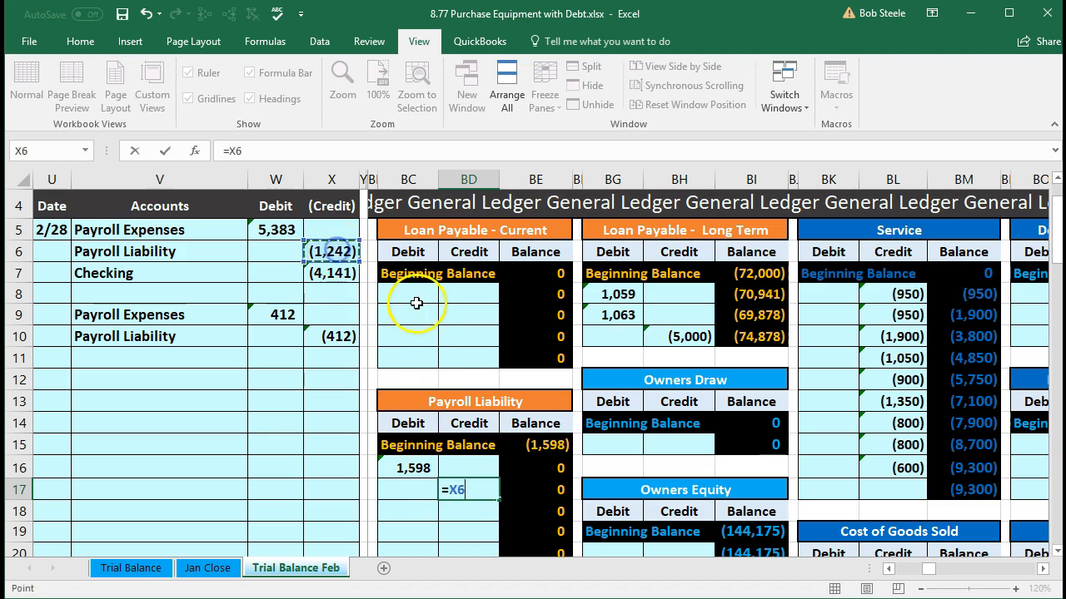
key("Return")
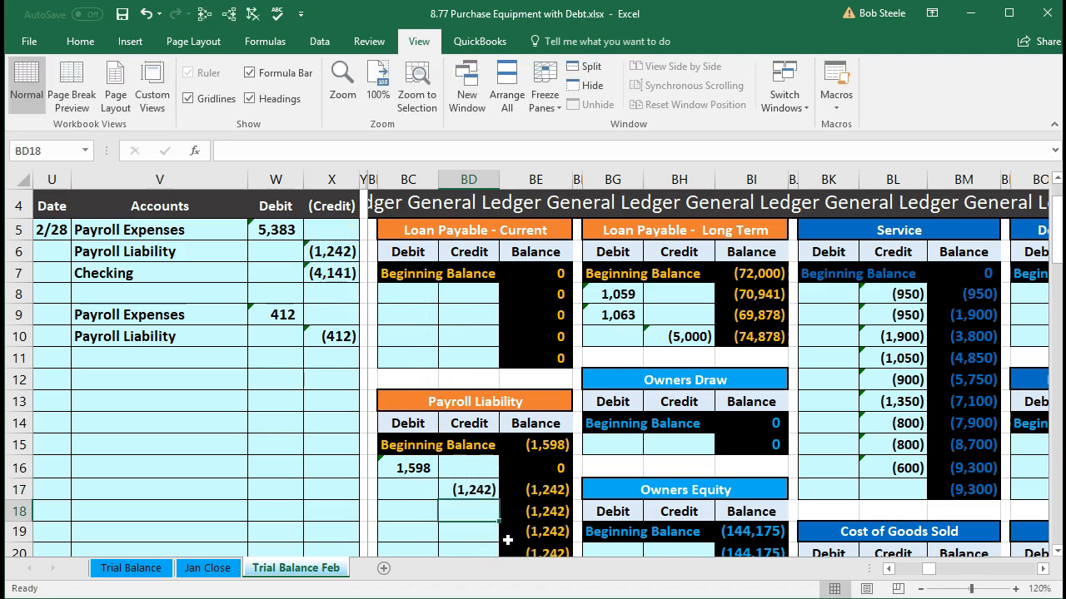
Step: Review the Payroll Liability running balance in BE17 and the account's trial balance amount in AK17
left_click(553, 493)
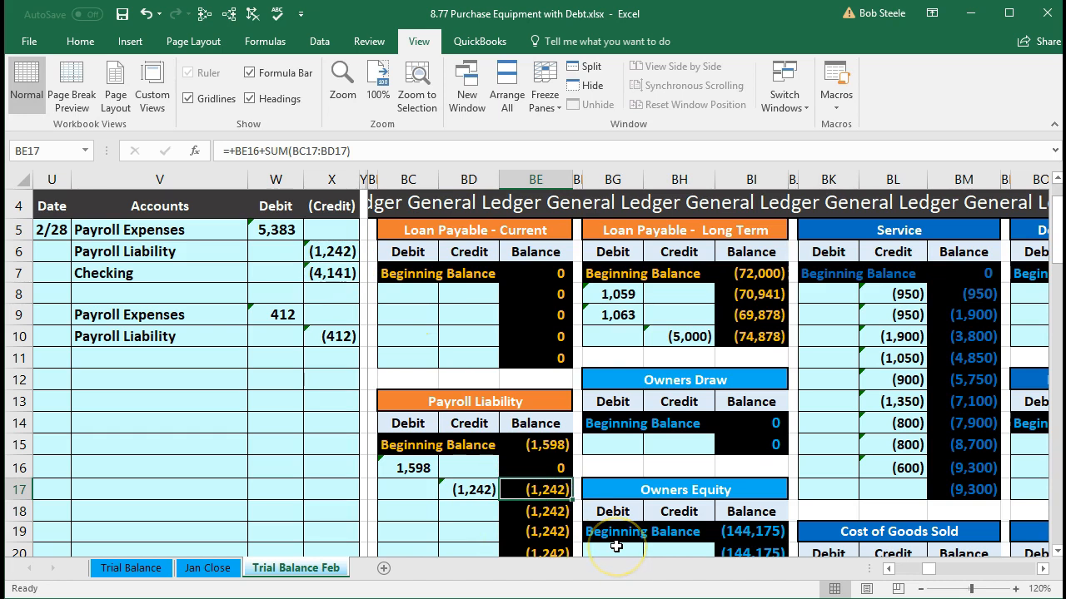
key("Left")
key("Left")
key("Left")
key("Left")
key("Left")
key("Left")
key("Left")
key("Left")
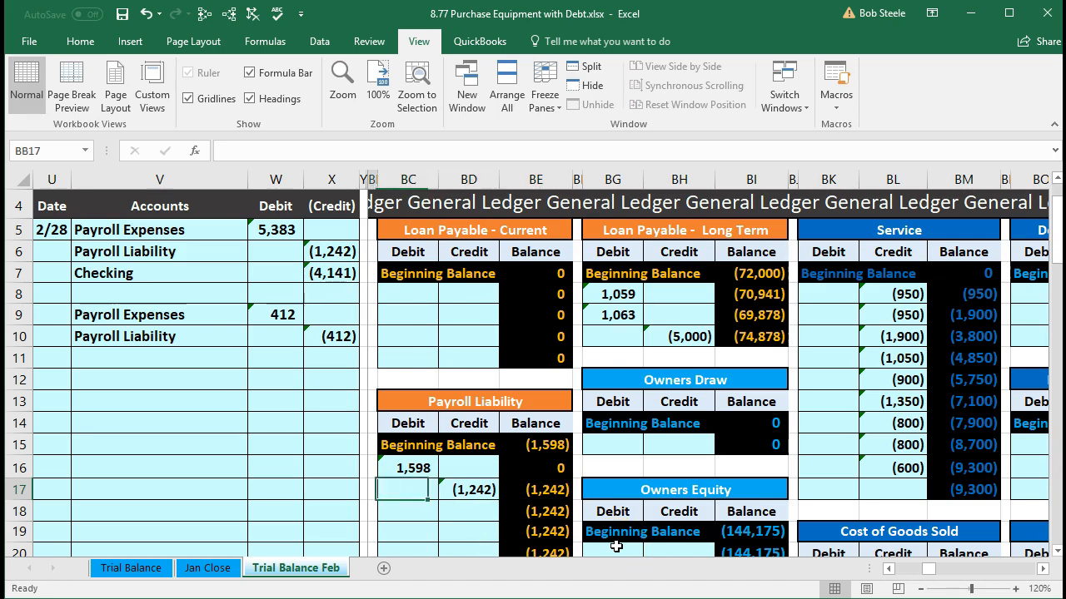
key("Left")
key("Left")
key("Left")
key("Left")
key("Left")
key("Left")
key("Left")
key("Left")
key("Left")
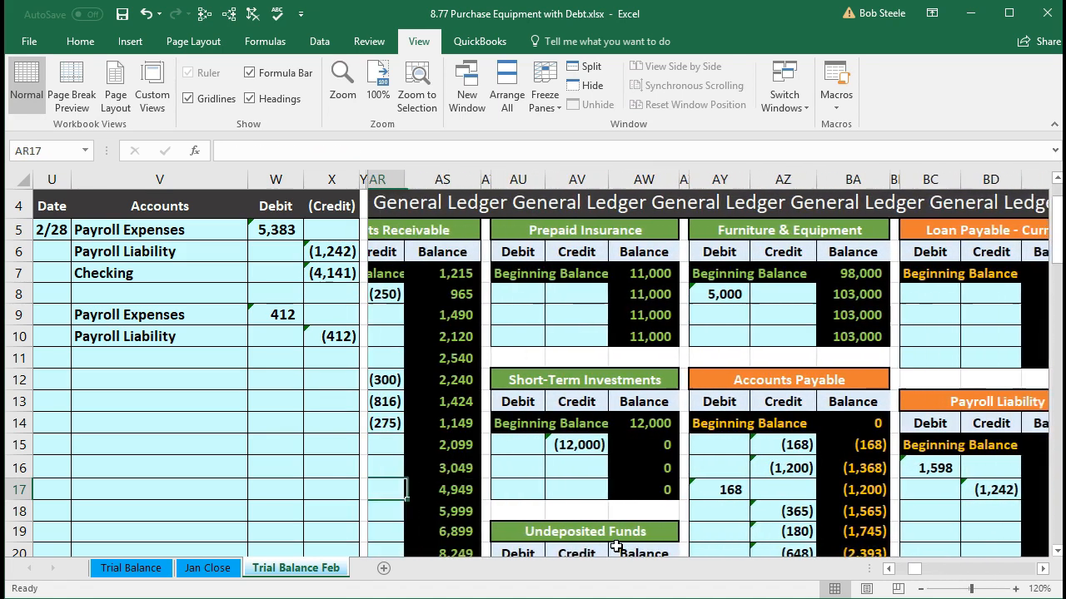
key("Left")
key("Left")
key("Left")
key("Left")
key("Left")
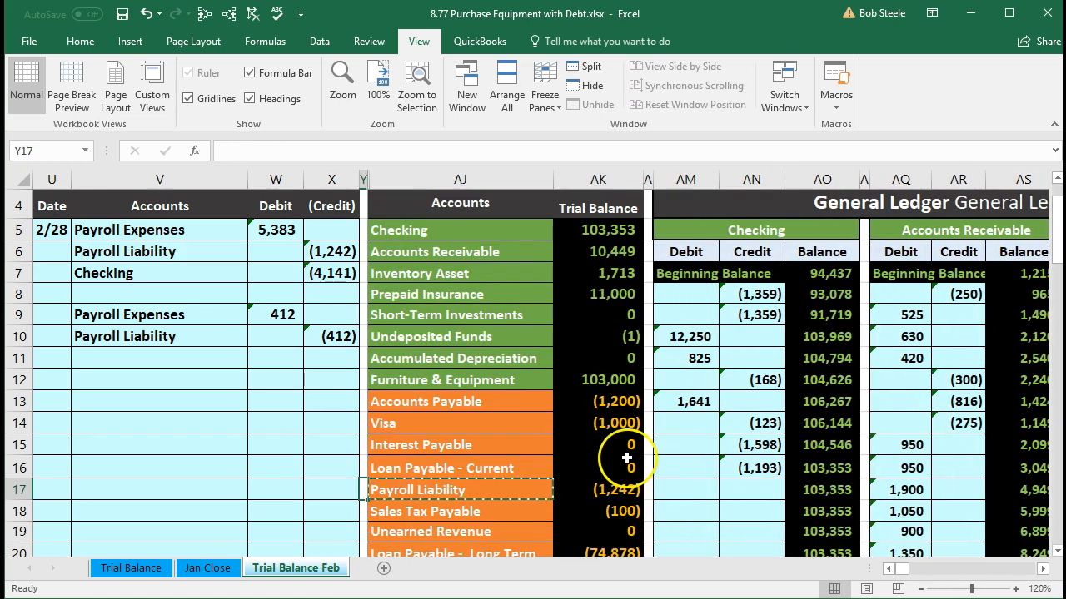
left_click(610, 492)
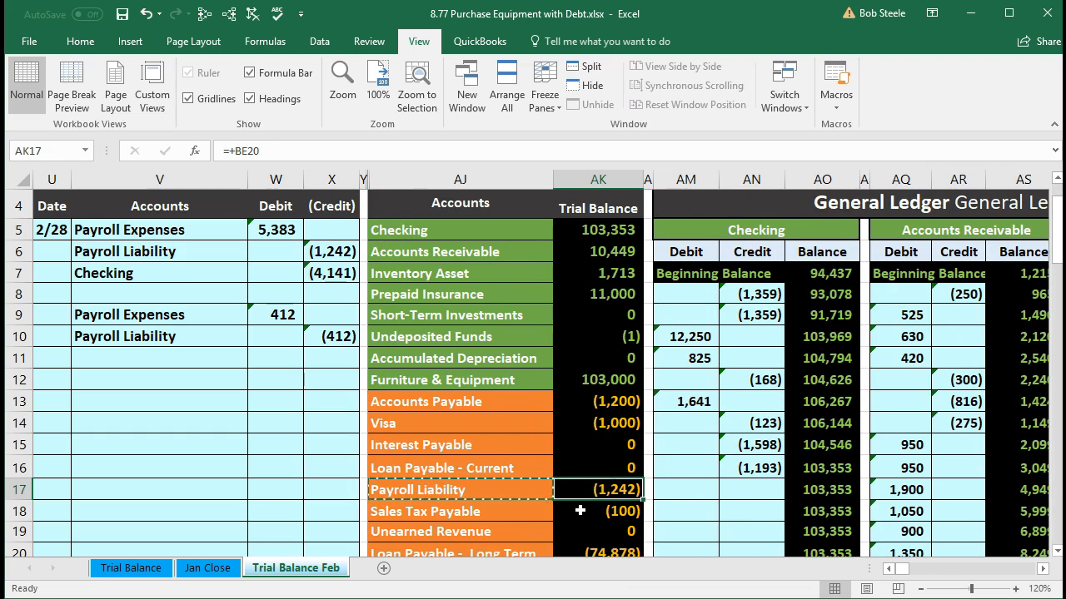
Step: Post the first entry's Checking credit to the Checking ledger account by linking AN17 to X7
left_click_drag(161, 278, 316, 277)
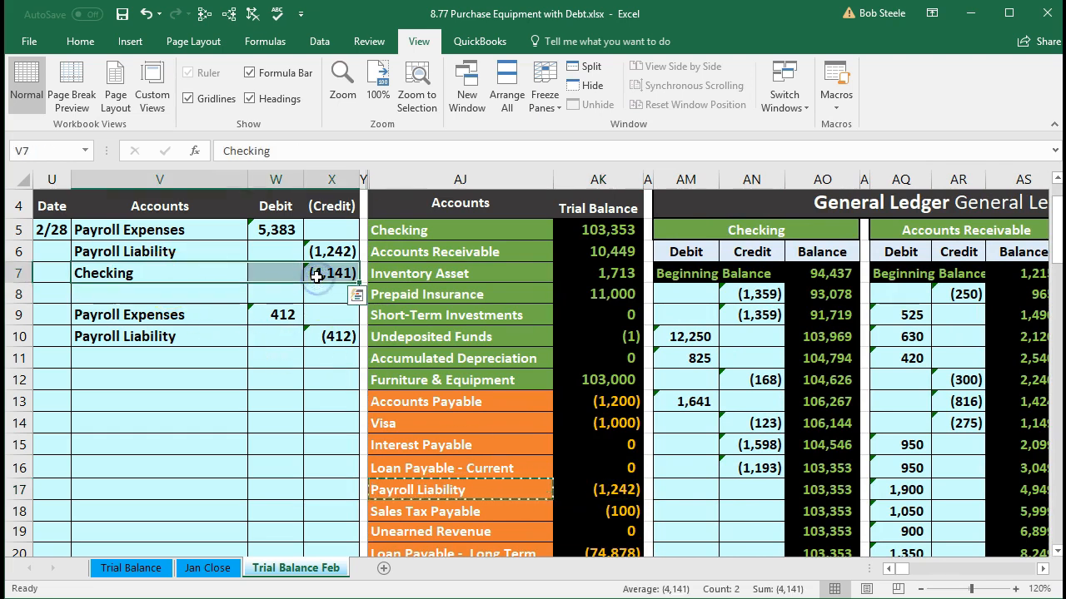
left_click_drag(411, 230, 561, 230)
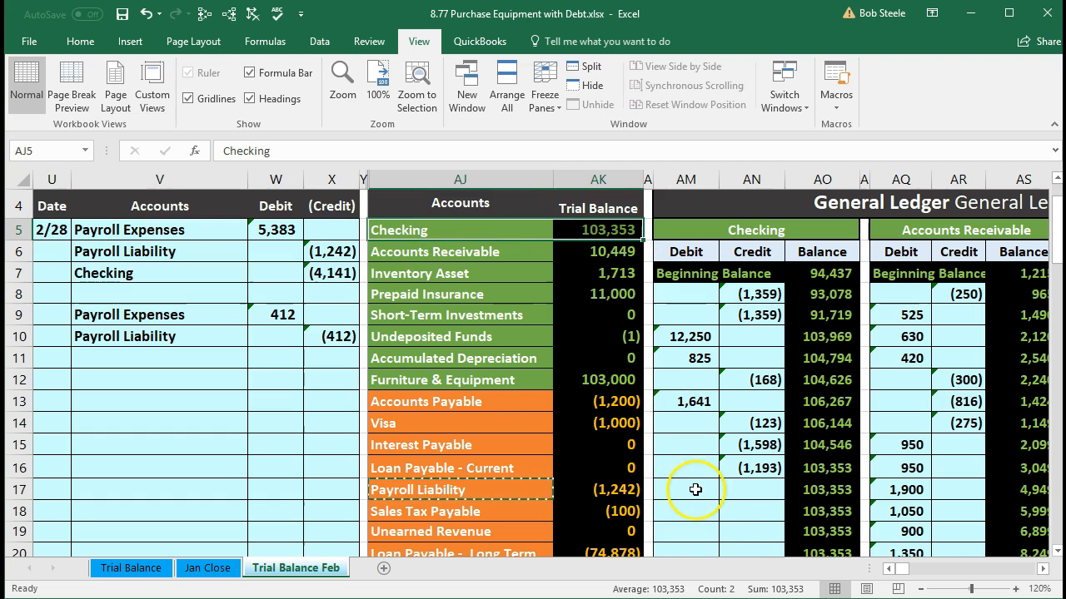
left_click(750, 488)
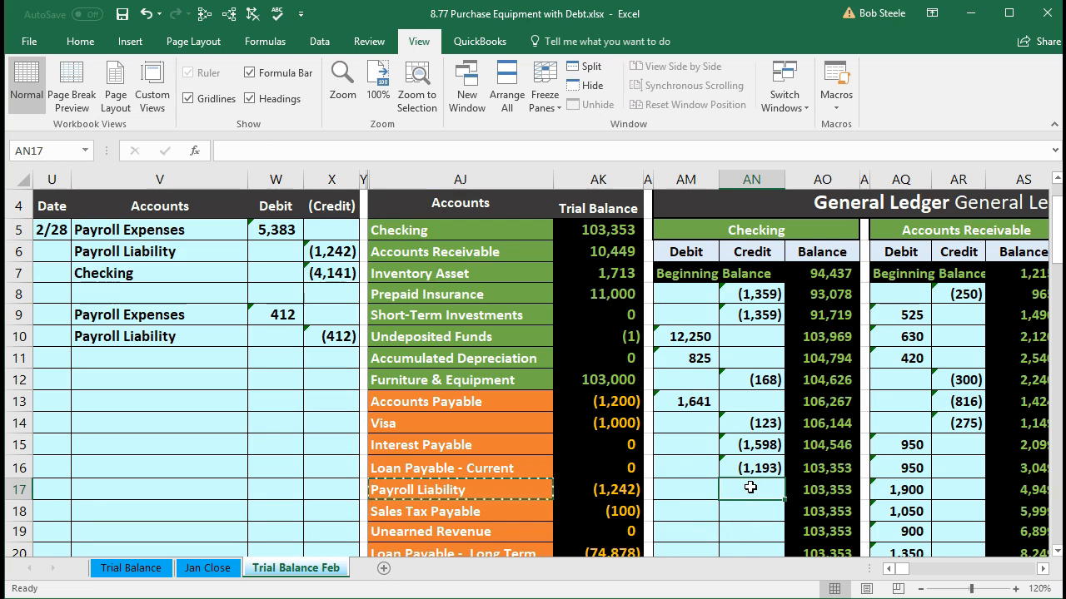
type("=")
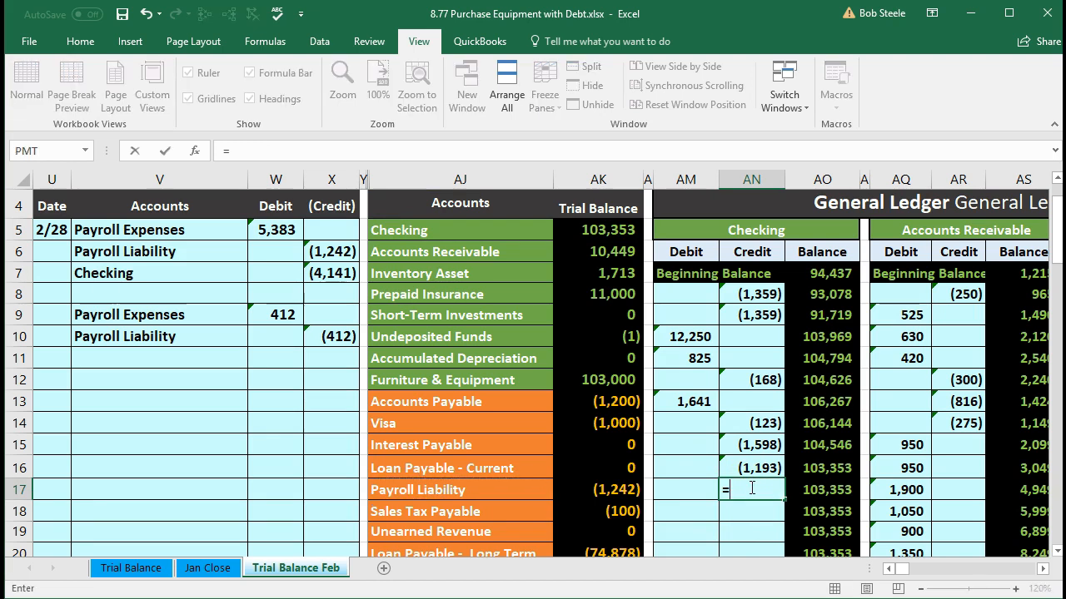
left_click(333, 273)
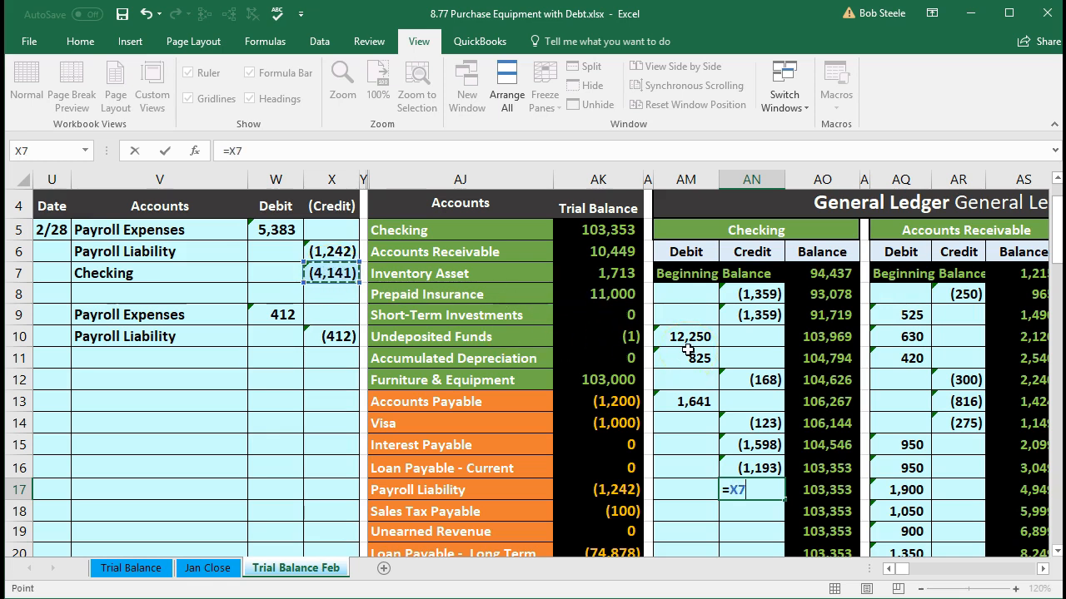
key("Return")
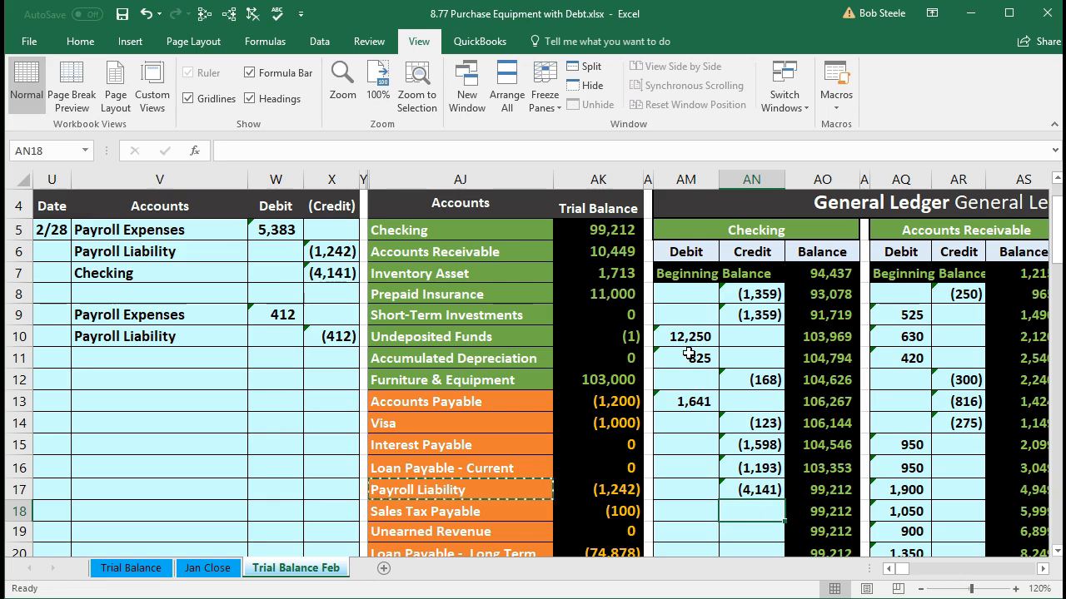
Step: Check the Checking balance in AO17 and AK5, and the total debits minus credits in AK38
left_click(807, 492)
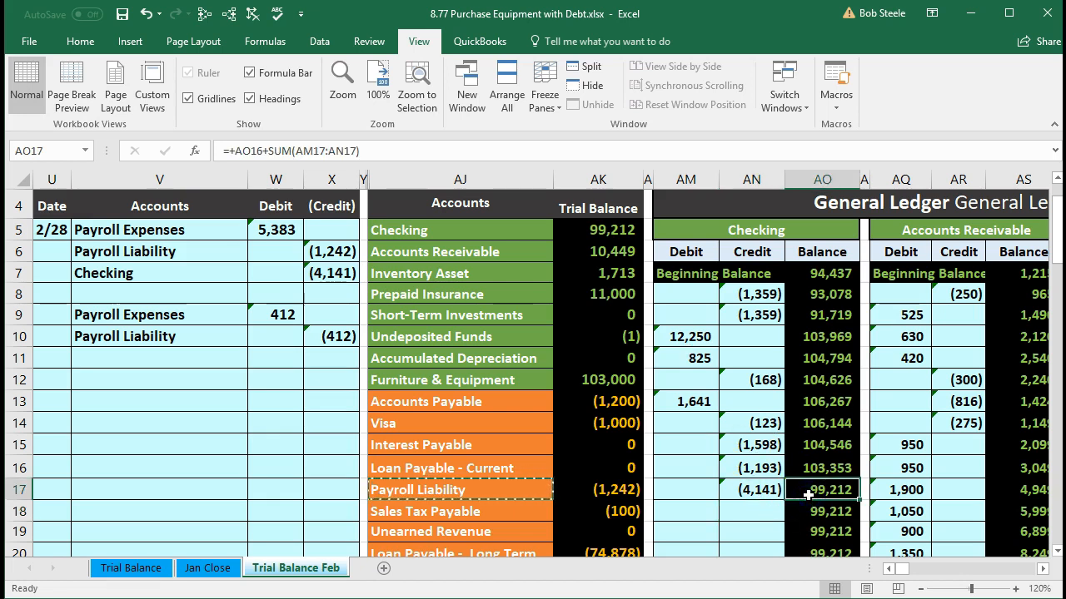
left_click(586, 225)
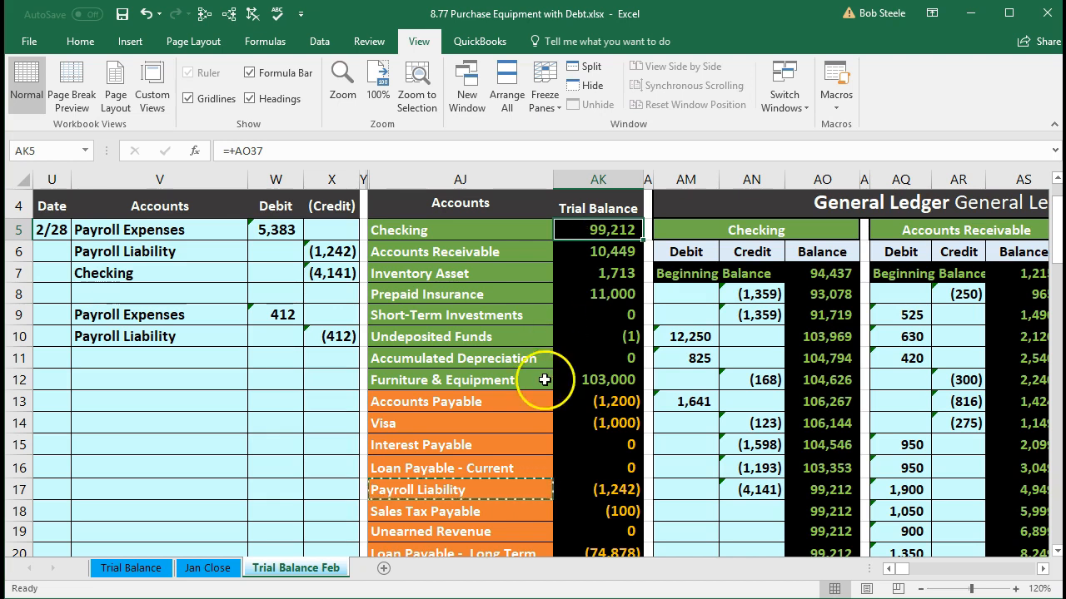
scroll(537, 399, "down", 6)
scroll(532, 427, "down", 2)
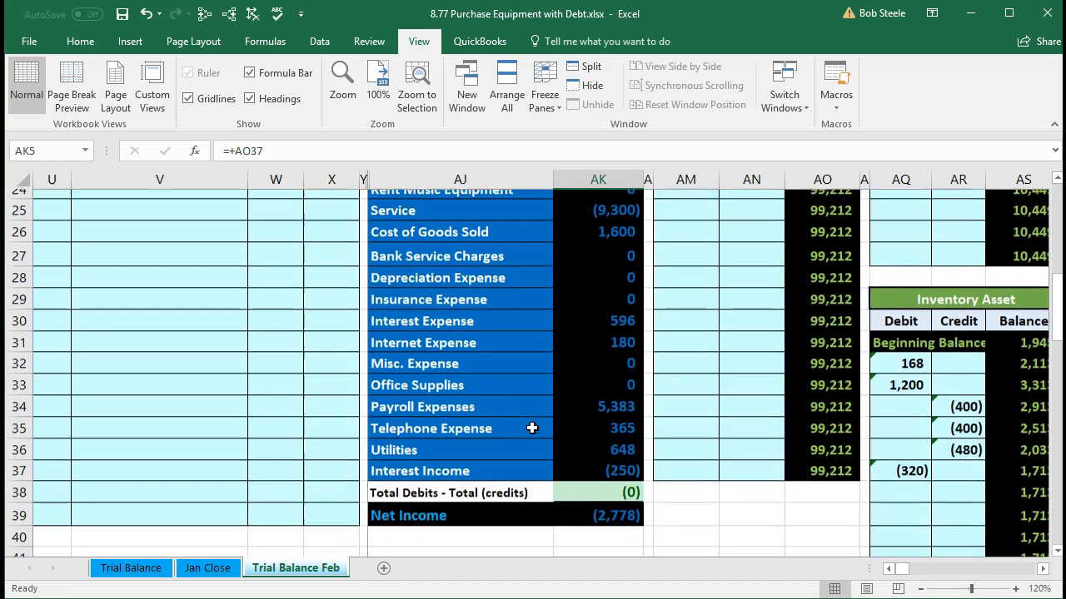
left_click(597, 483)
Step: Examine the Net Income formula in AK39 and the income and expense rows it sums
left_click(601, 506)
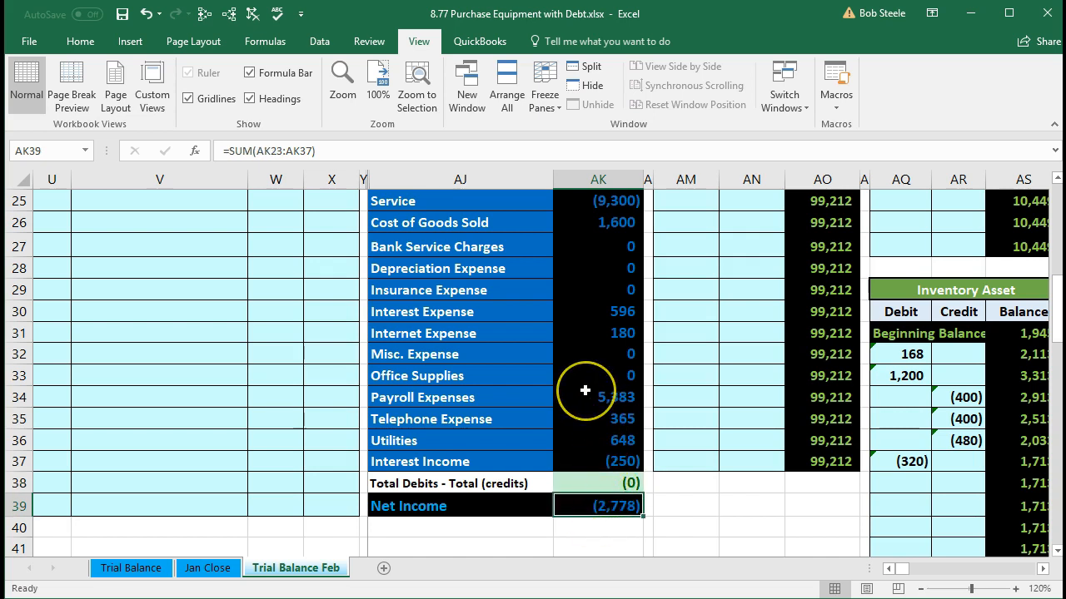
double_click(577, 507)
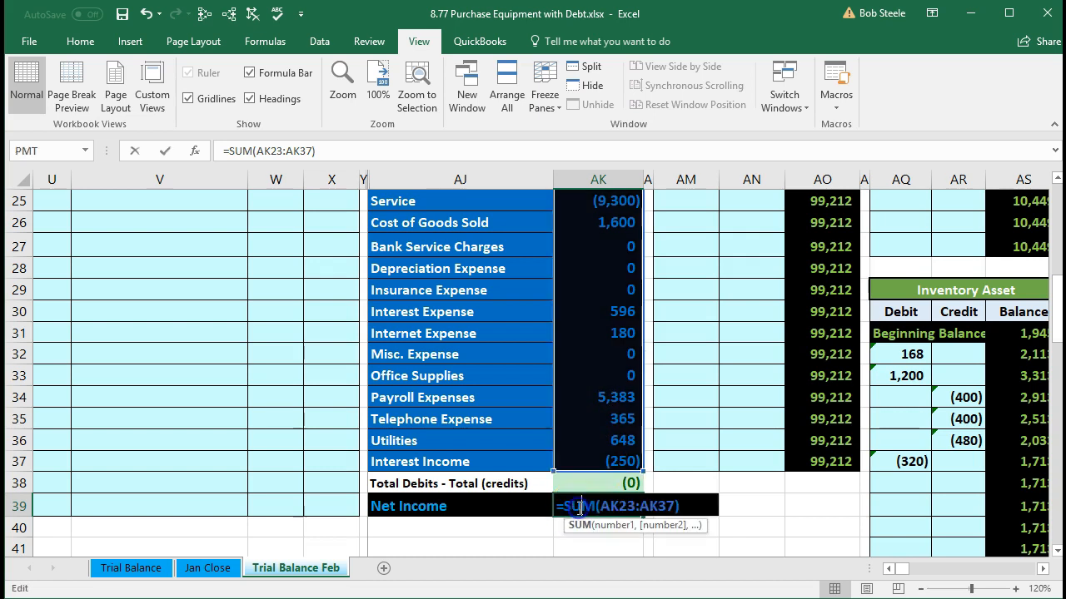
scroll(580, 516, "up", 4)
scroll(581, 529, "down", 4)
scroll(571, 543, "down", 1)
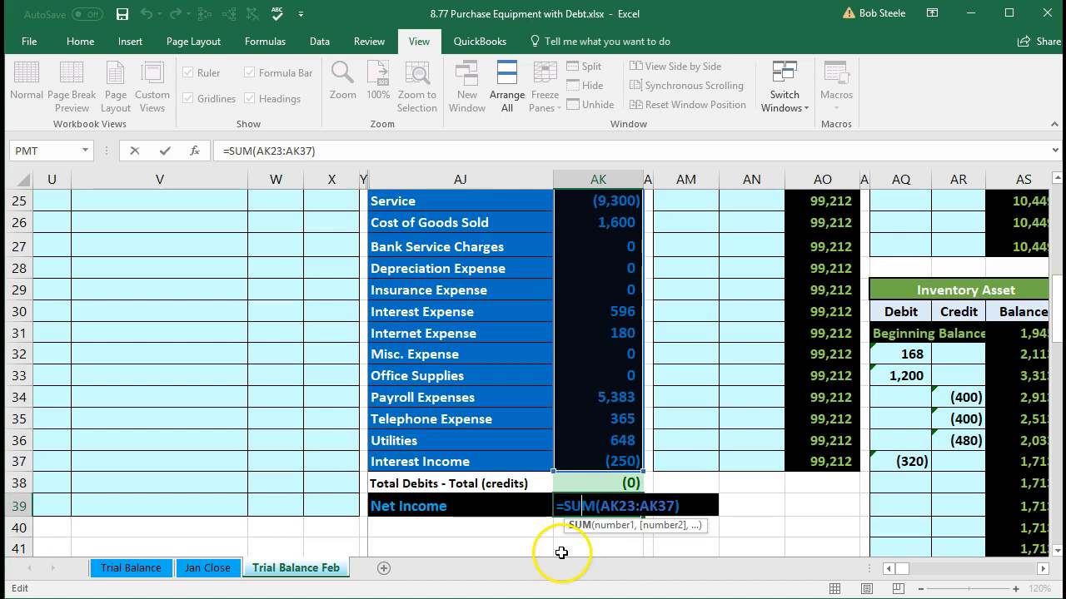
key("Return")
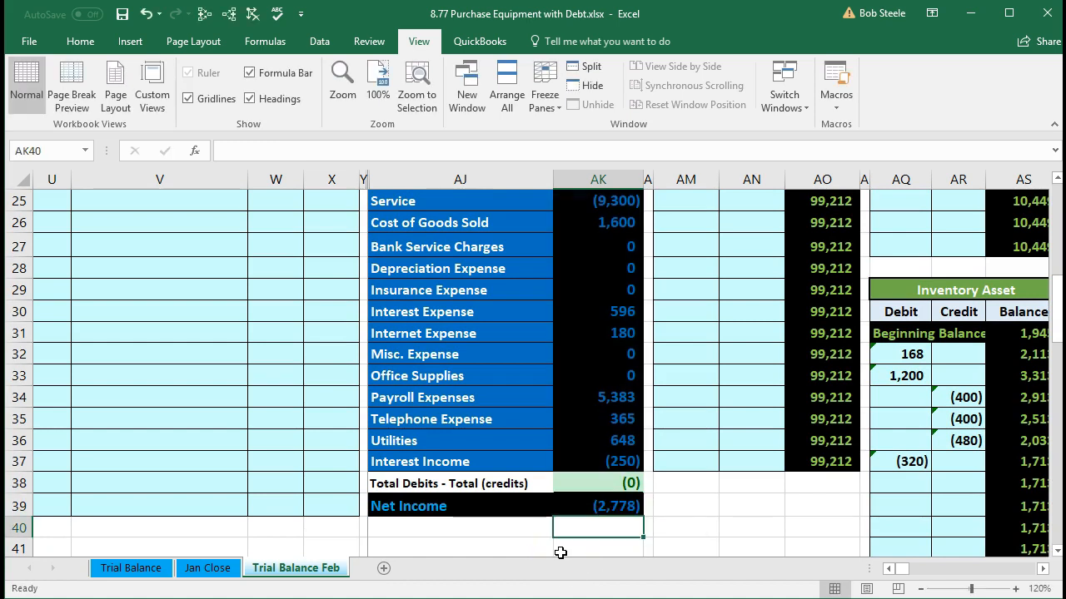
scroll(239, 487, "up", 4)
scroll(240, 485, "up", 1)
scroll(240, 486, "down", 5)
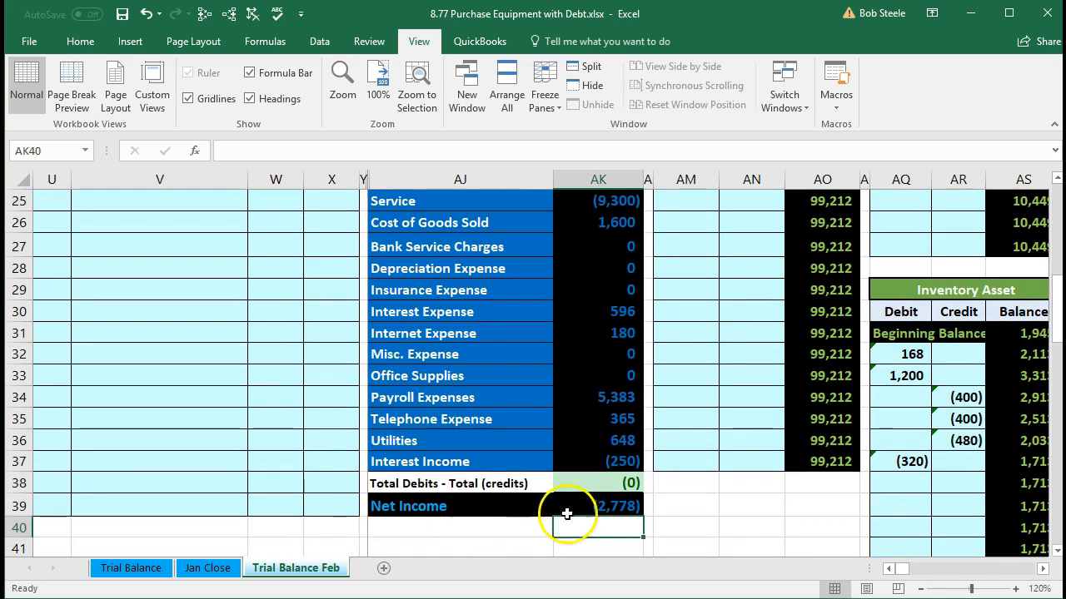
left_click(566, 510)
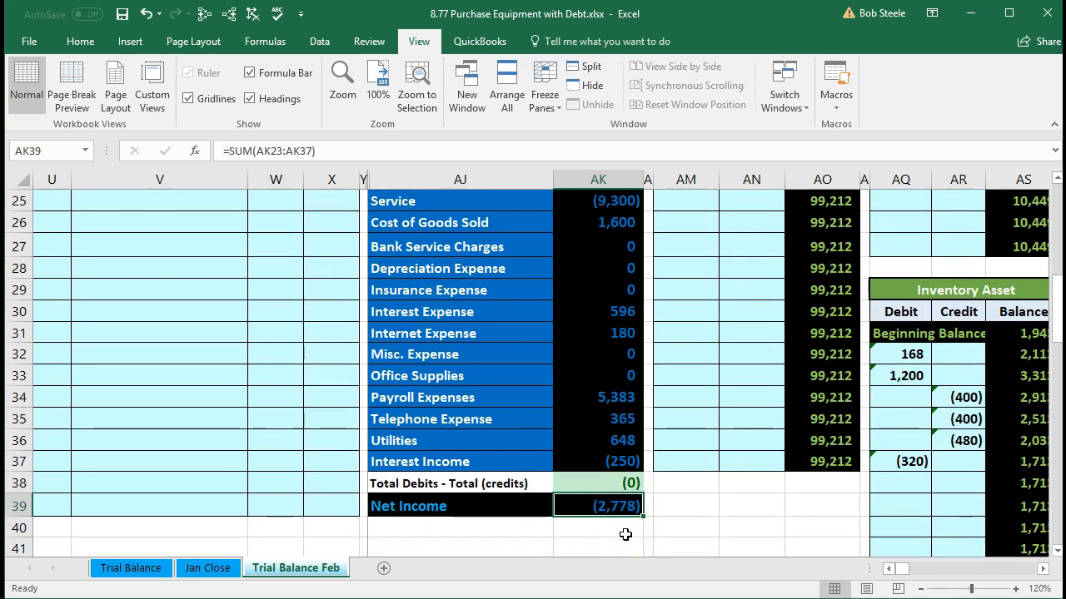
Step: Post the second entry's Payroll Expenses debit to the Payroll Expenses ledger account by linking BS16 to W9
scroll(172, 475, "up", 2)
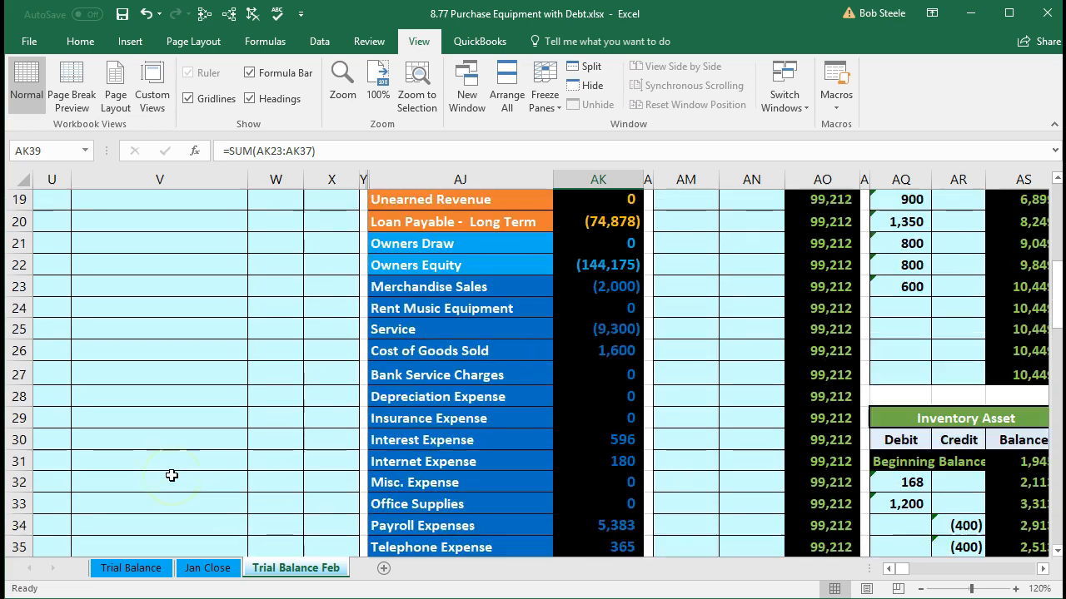
scroll(171, 476, "up", 5)
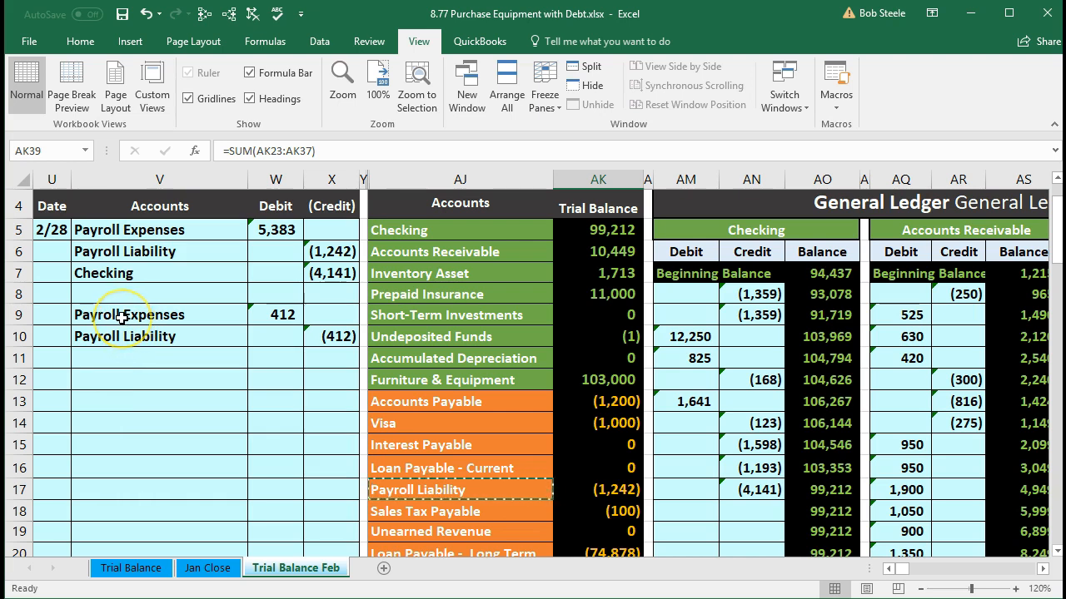
left_click_drag(122, 318, 250, 309)
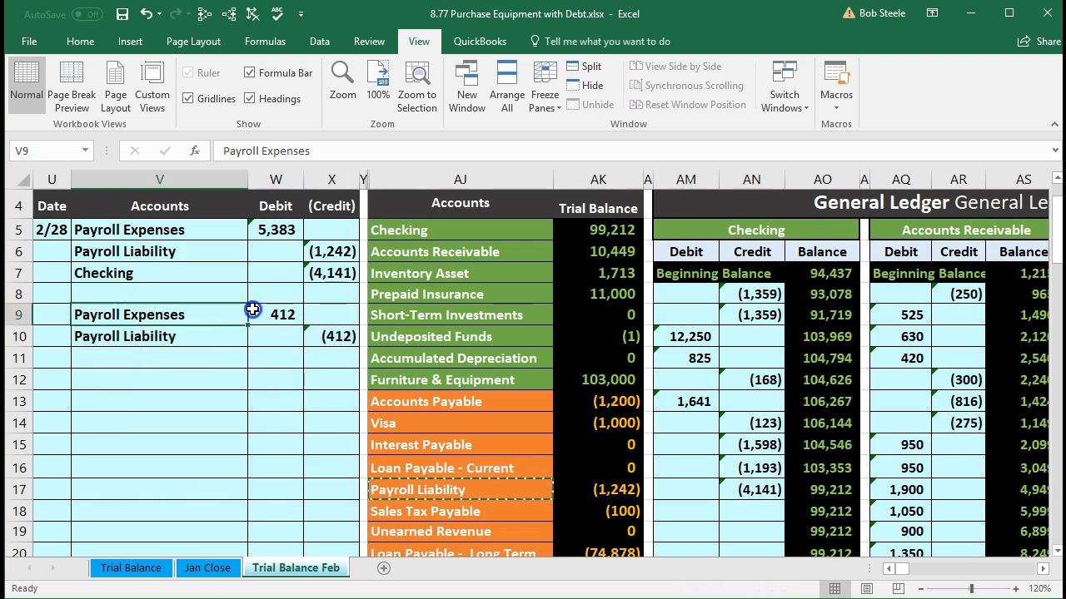
scroll(416, 392, "down", 4)
scroll(432, 395, "down", 2)
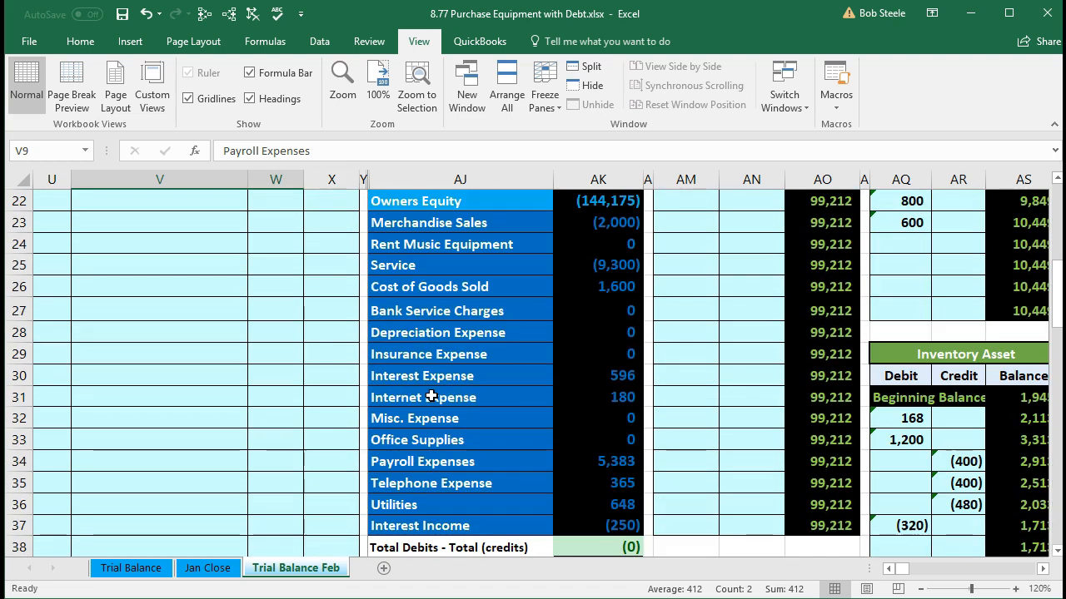
left_click_drag(431, 458, 578, 457)
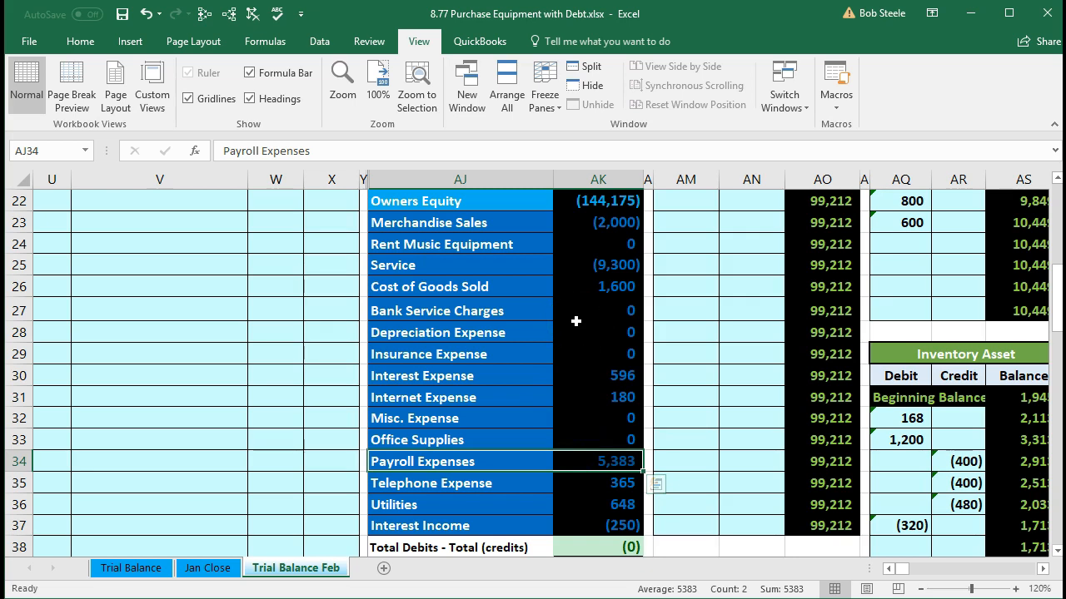
key("Right")
key("Right")
key("Right")
key("Right")
key("Right")
key("Right")
key("Right")
key("Right")
key("Right")
key("Right")
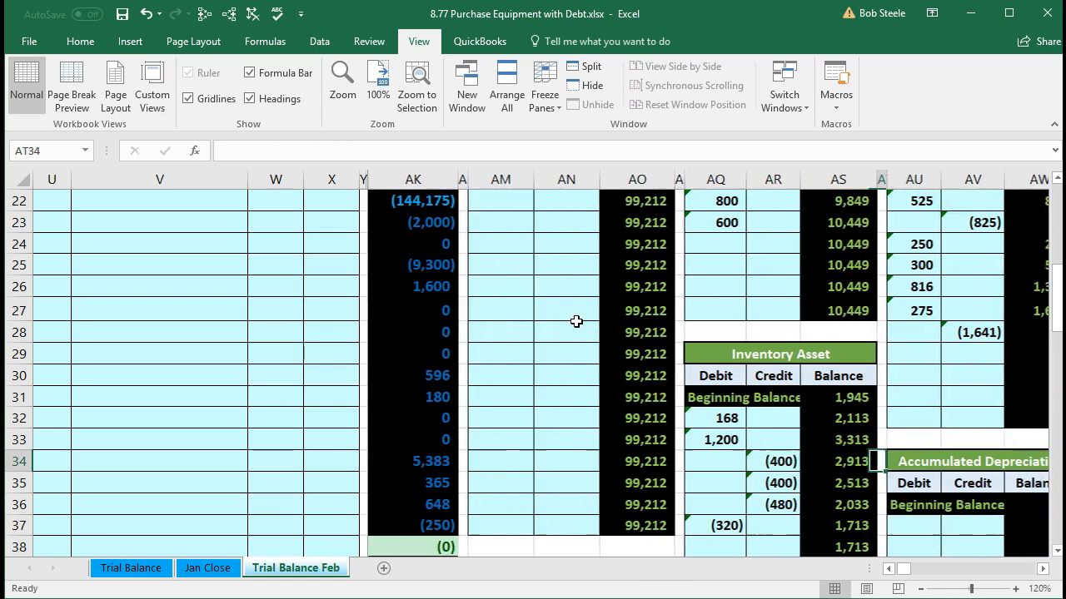
key("Right")
key("Right")
key("Right")
key("Right")
key("Right")
key("Right")
key("Right")
key("Right")
key("Right")
key("Right")
key("Right")
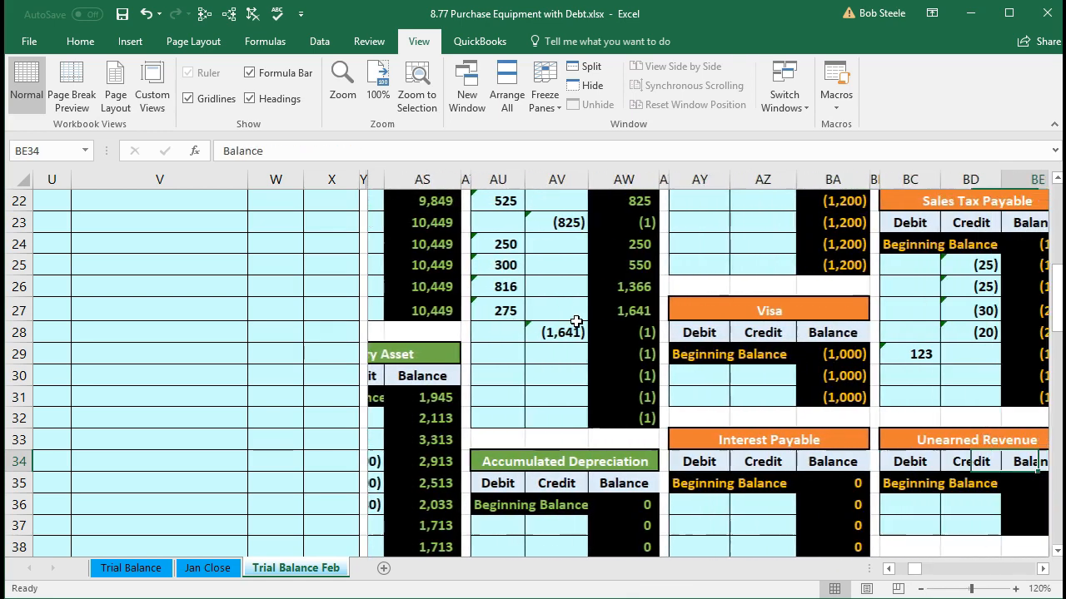
key("Right")
key("Right")
key("Right")
key("Right")
key("Right")
key("Right")
key("Right")
key("Right")
key("Right")
key("Right")
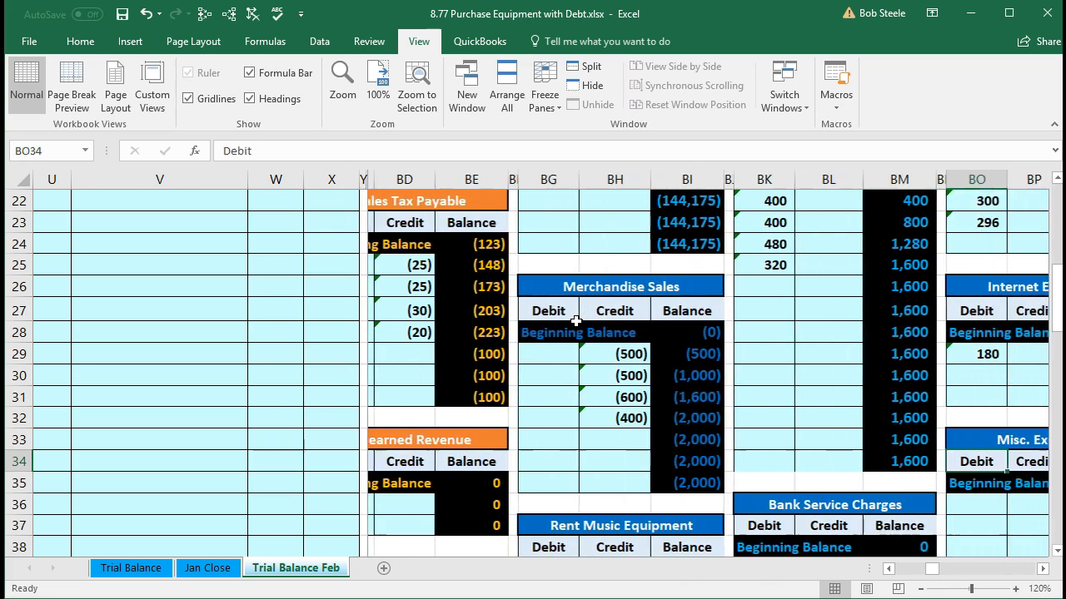
key("Right")
key("Right")
key("Right")
key("Right")
key("Right")
key("Right")
key("Right")
key("Right")
key("Right")
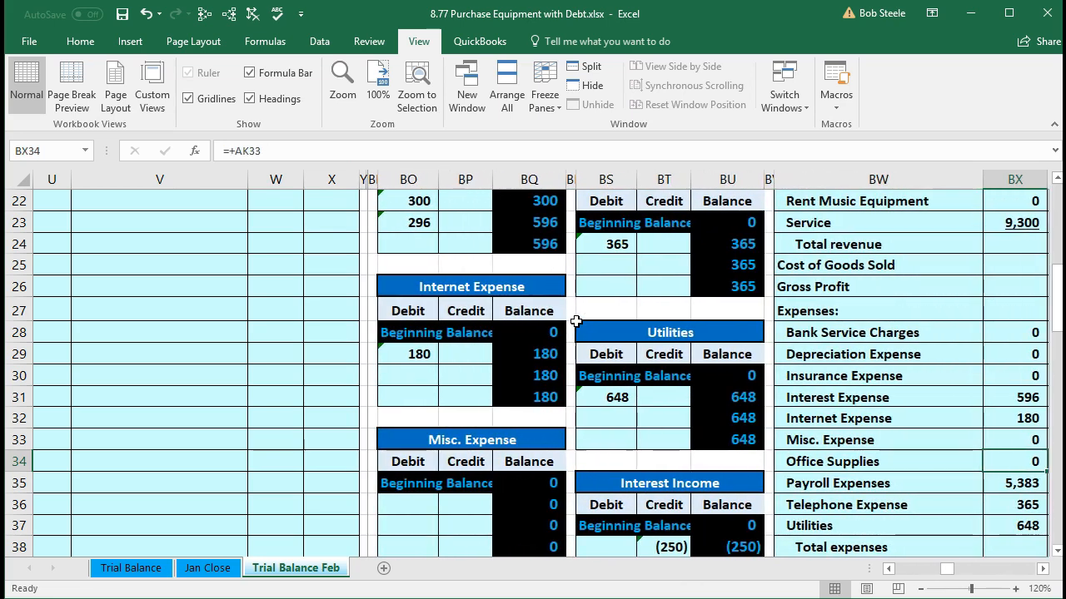
scroll(576, 321, "up", 6)
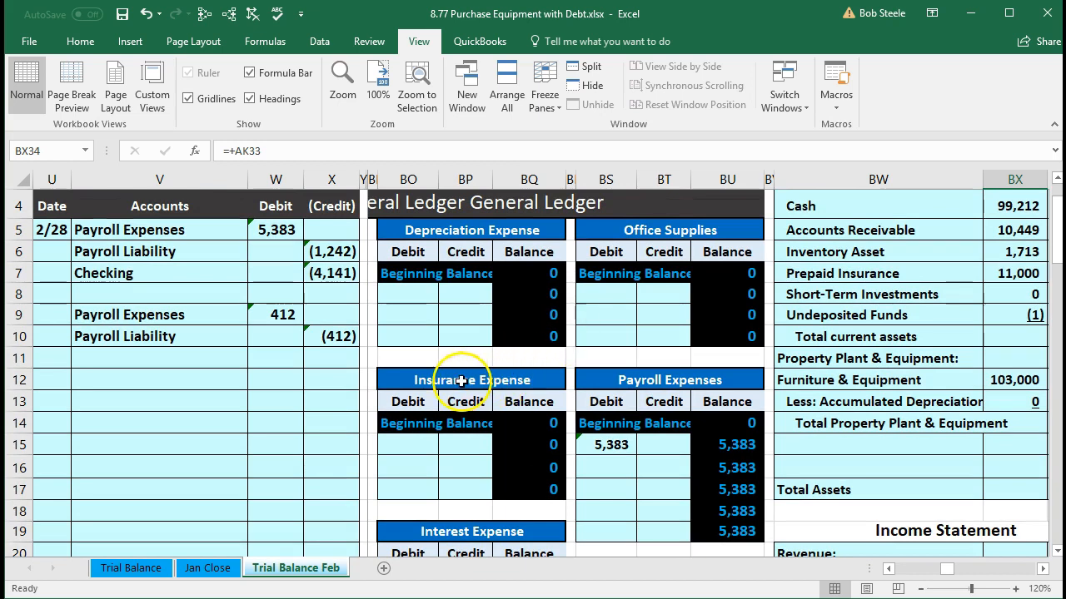
left_click(709, 421)
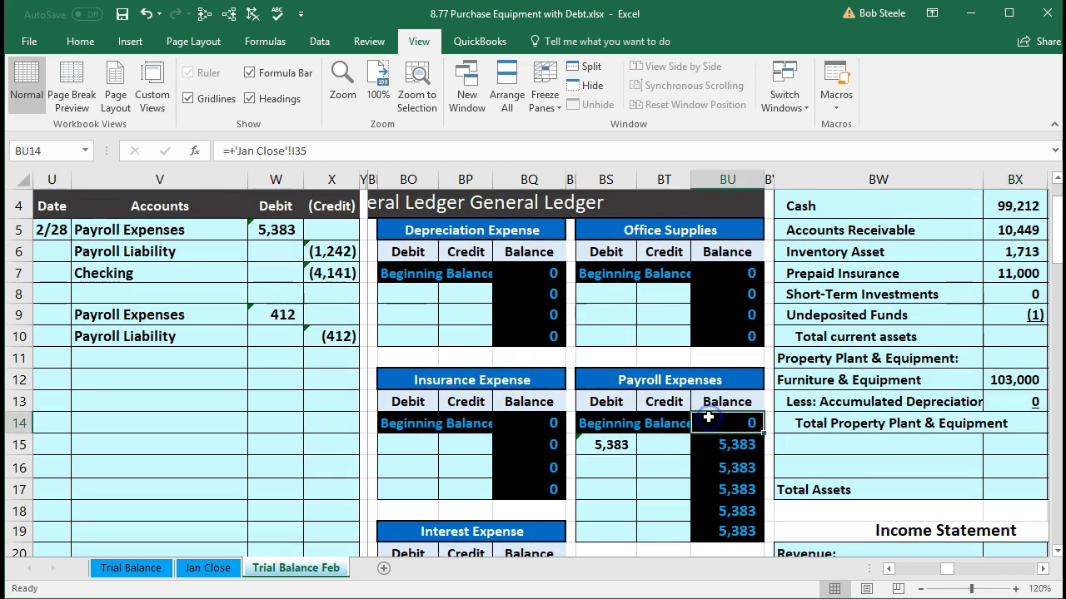
key("Right")
key("Right")
key("Right")
key("Right")
key("Right")
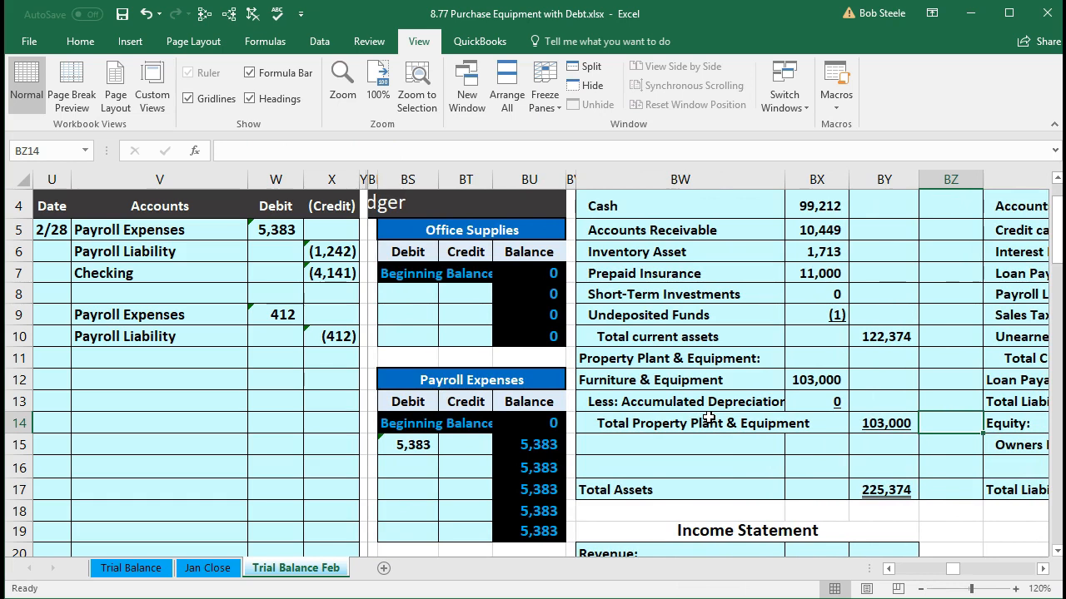
left_click(414, 470)
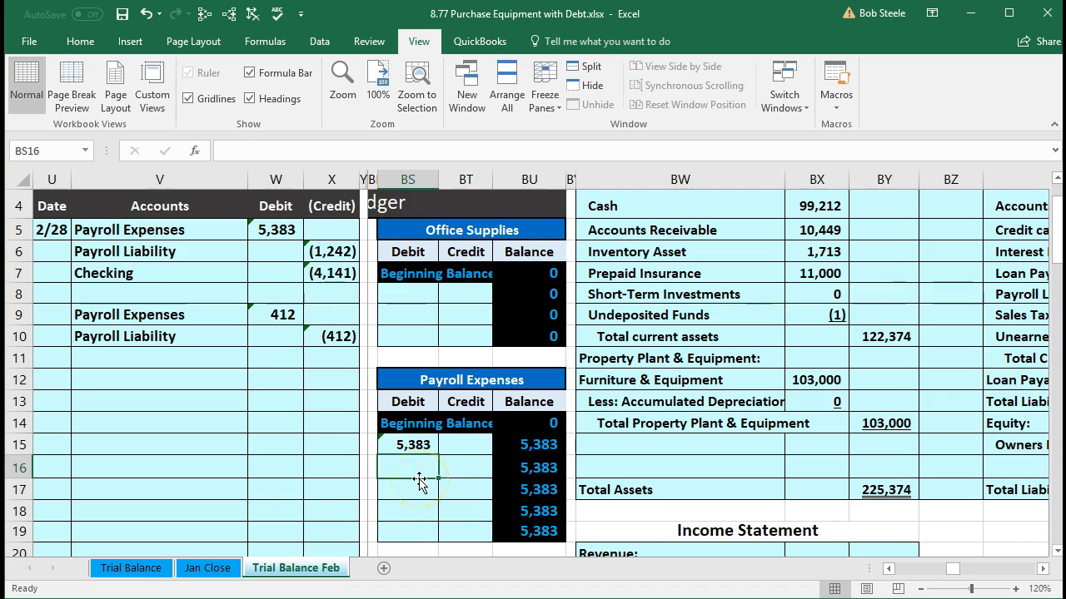
type("=")
left_click(283, 314)
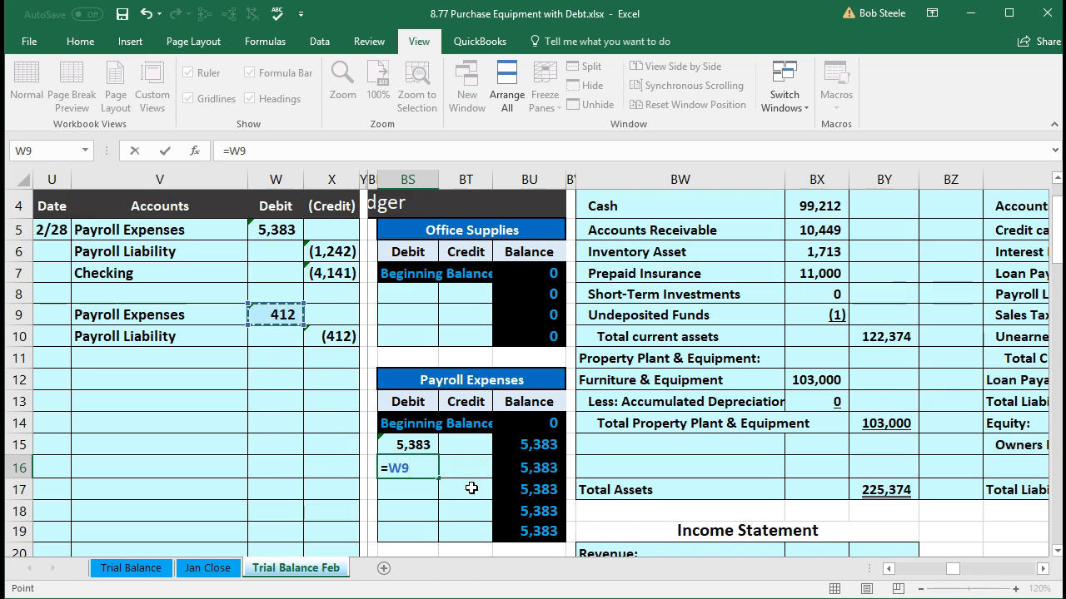
key("Return")
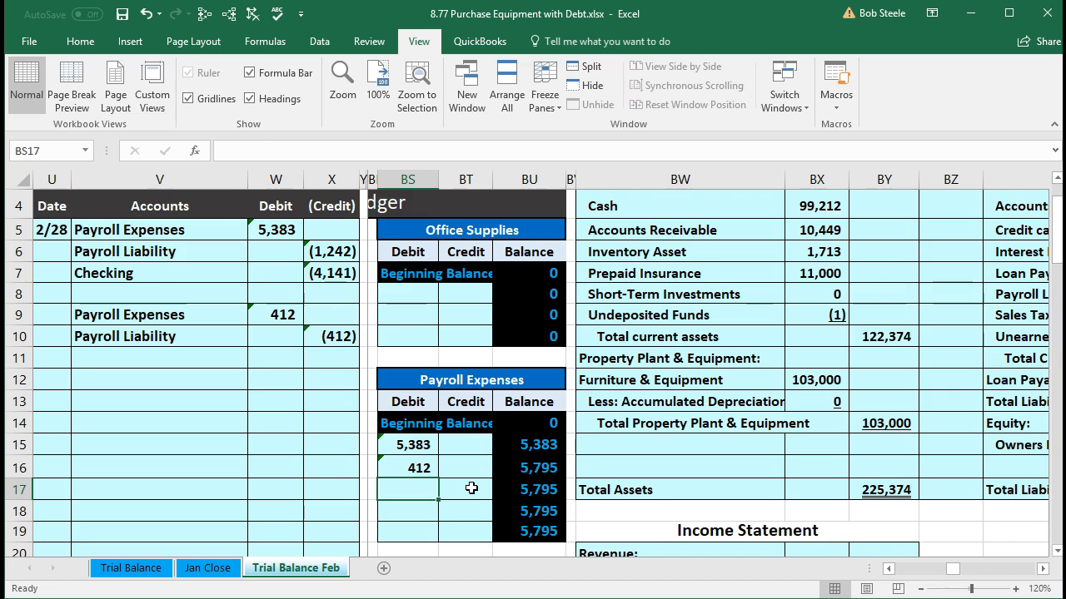
Step: Check the Payroll Expenses trial balance amount in AK34 and the total debits minus credits in AK38
key("Left")
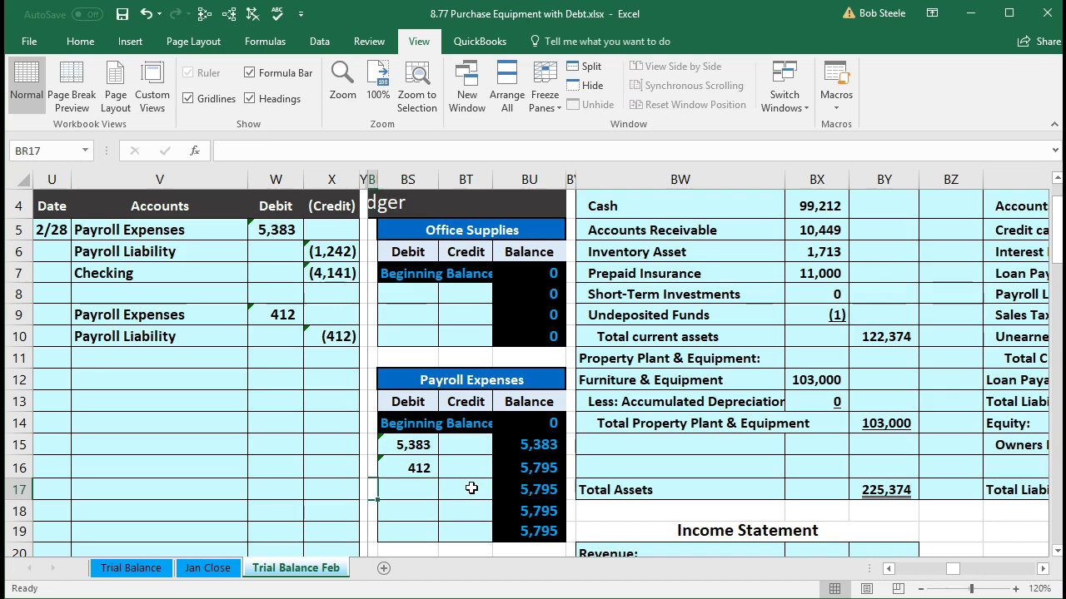
key("Left")
key("Left")
key("Left")
key("Left")
key("Left")
key("Left")
key("Left")
key("Left")
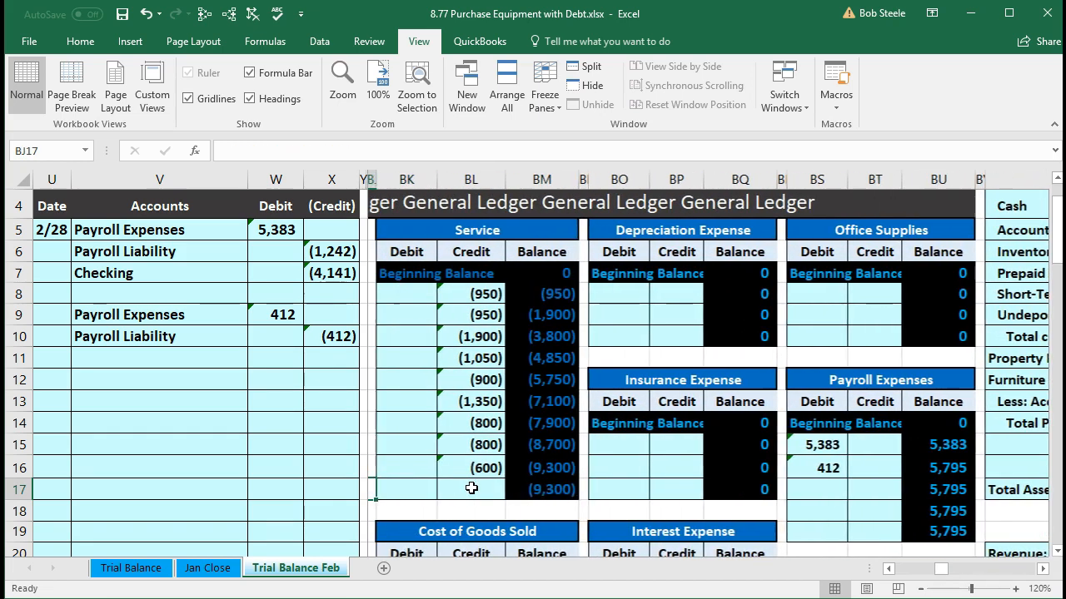
key("Left")
key("Left")
key("Left")
key("Left")
key("Left")
key("Left")
key("Left")
key("Left")
key("Left")
key("Left")
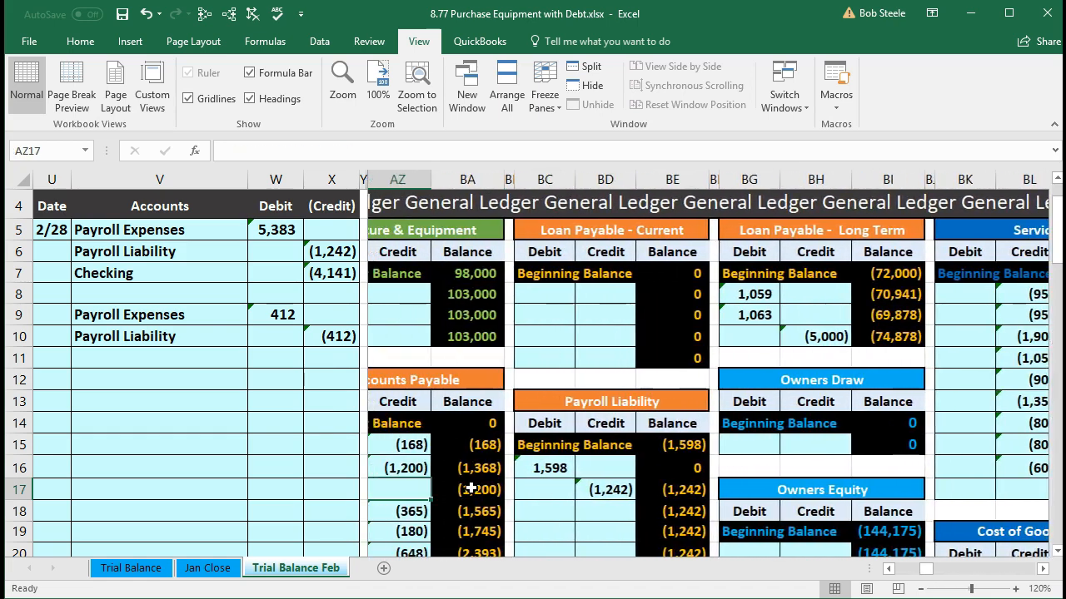
key("Left")
key("Left")
key("Left")
key("Left")
key("Left")
key("Left")
key("Left")
key("Left")
key("Left")
key("Left")
key("Left")
key("Left")
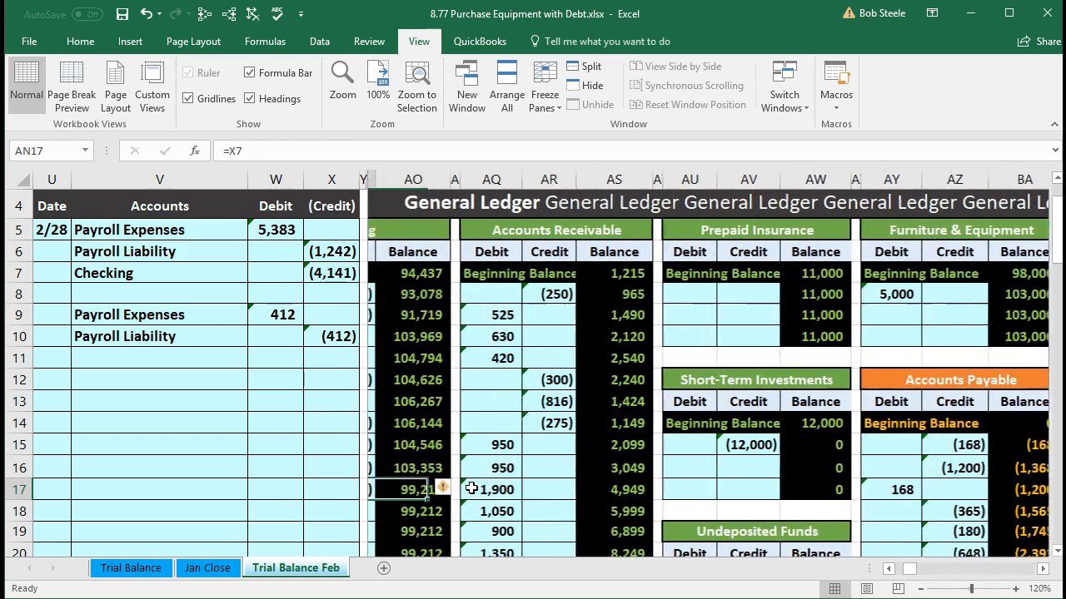
key("Left")
key("Left")
key("Left")
key("Left")
key("Left")
key("Left")
key("Left")
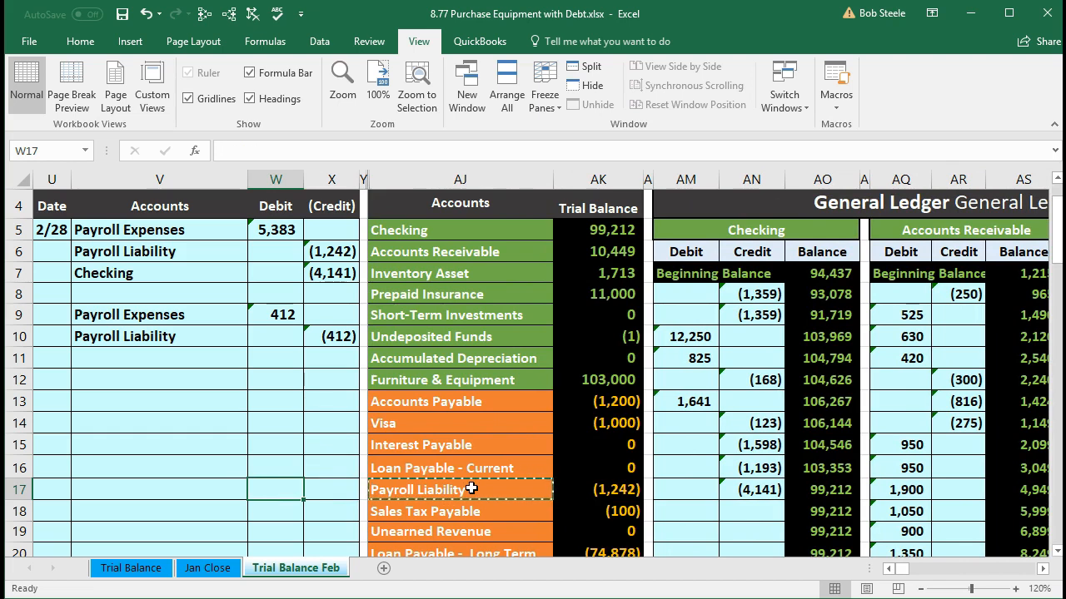
scroll(471, 488, "down", 6)
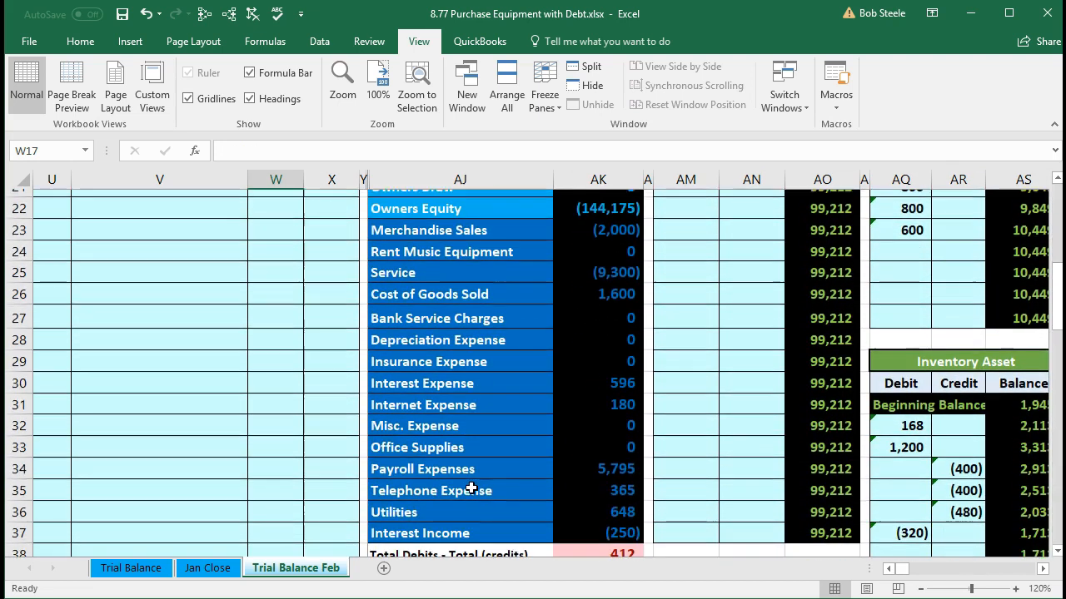
left_click(579, 466)
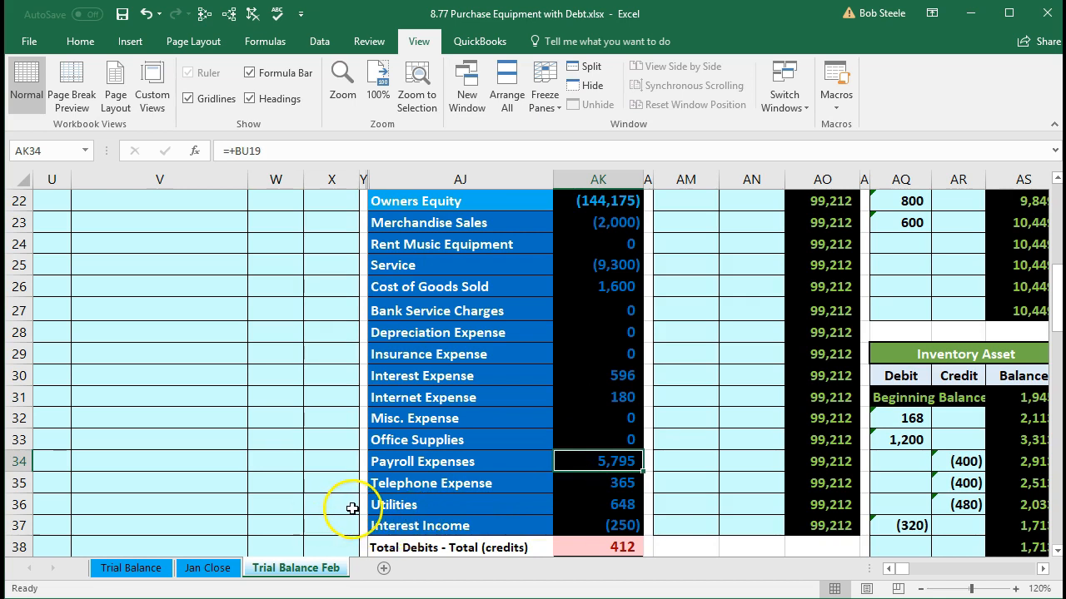
scroll(528, 481, "down", 1)
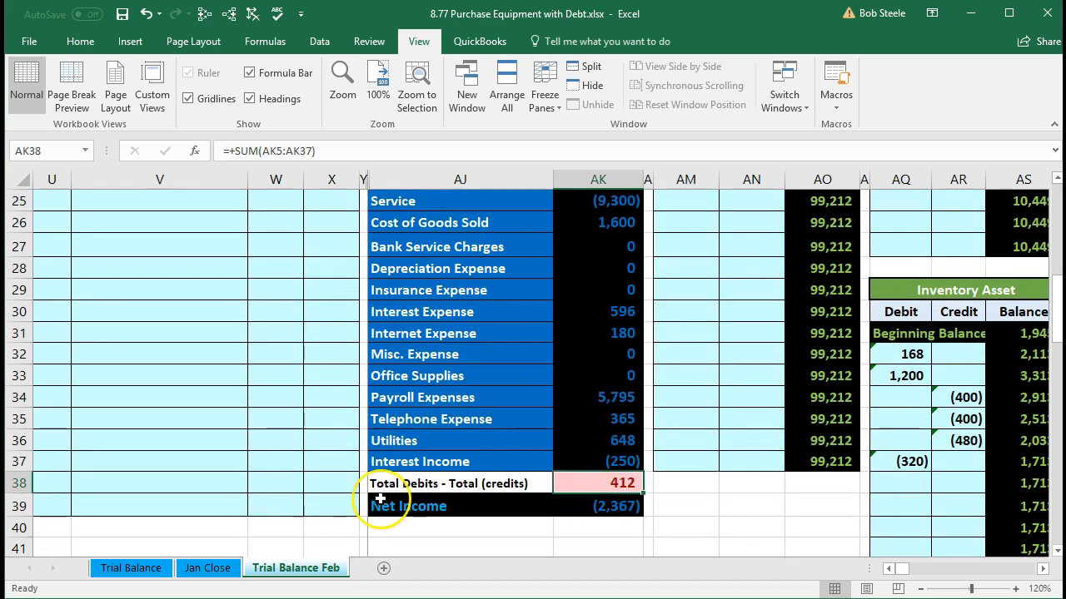
Step: Post the second entry's Payroll Liability credit to the Payroll Liability ledger account by linking BD18 to X10
scroll(379, 498, "up", 7)
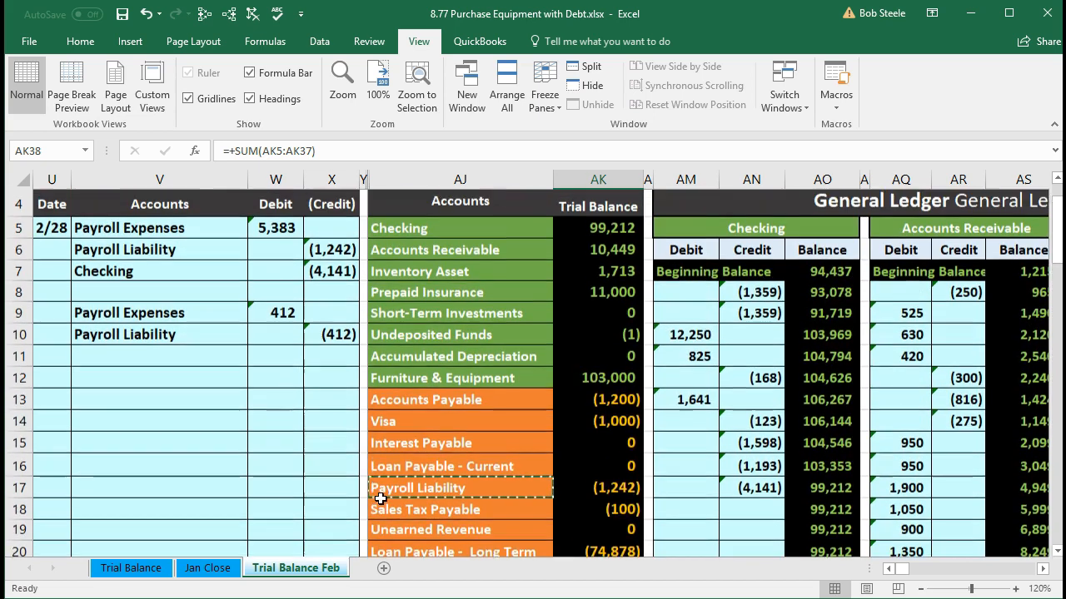
left_click_drag(141, 336, 312, 336)
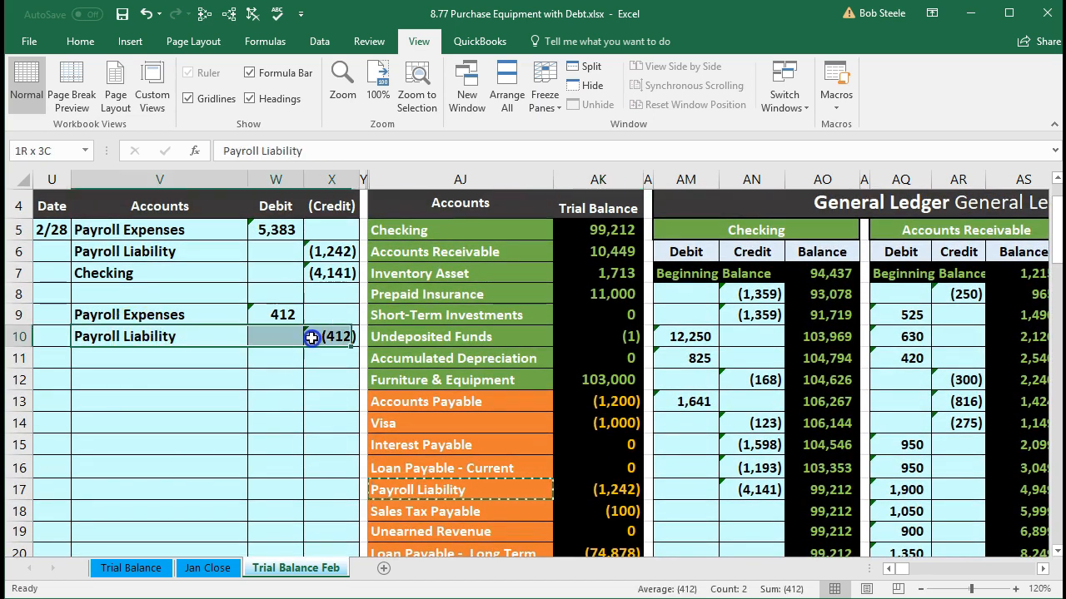
left_click_drag(391, 492, 613, 490)
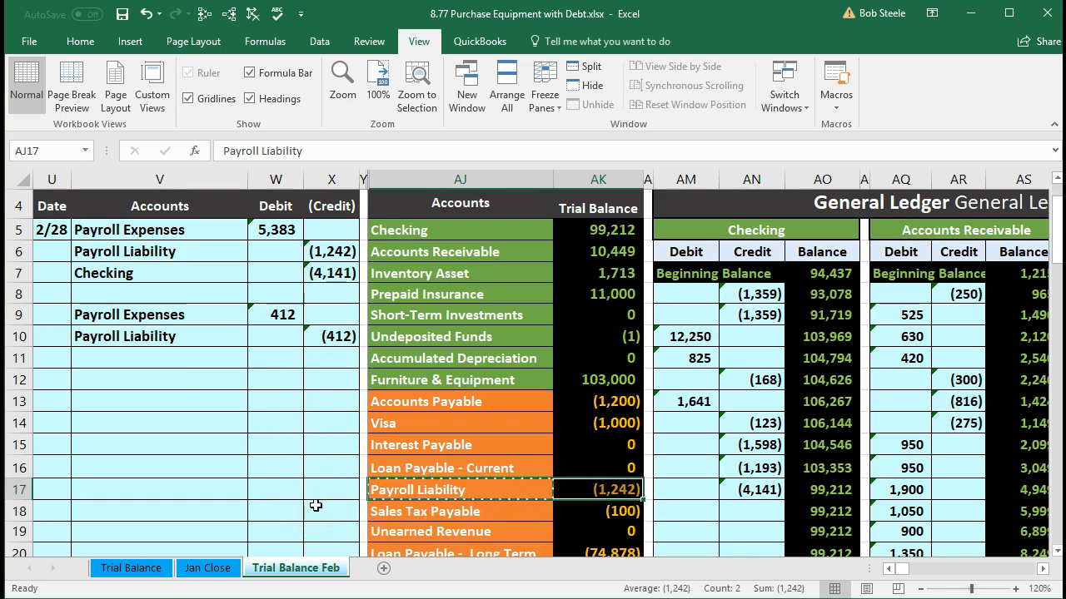
key("Right")
key("Right")
key("Right")
key("Right")
key("Right")
key("Right")
key("Right")
key("Right")
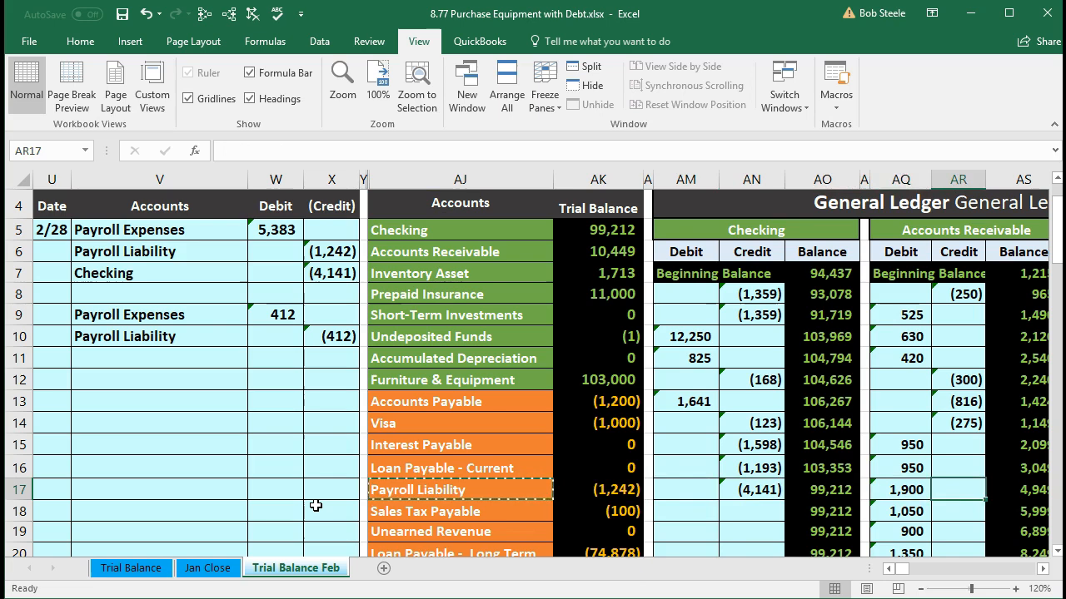
key("Right")
key("Right")
key("Right")
key("Right")
key("Right")
key("Right")
key("Right")
key("Right")
key("Right")
key("Right")
key("Right")
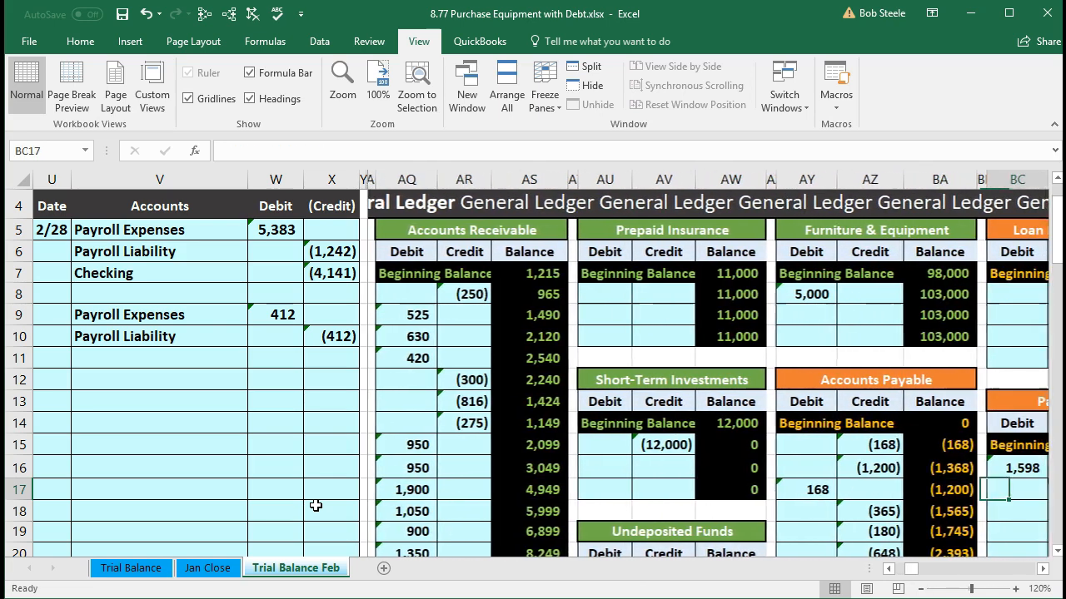
key("Right")
key("Right")
key("Right")
key("Right")
key("Right")
key("Right")
key("Right")
key("Right")
key("Right")
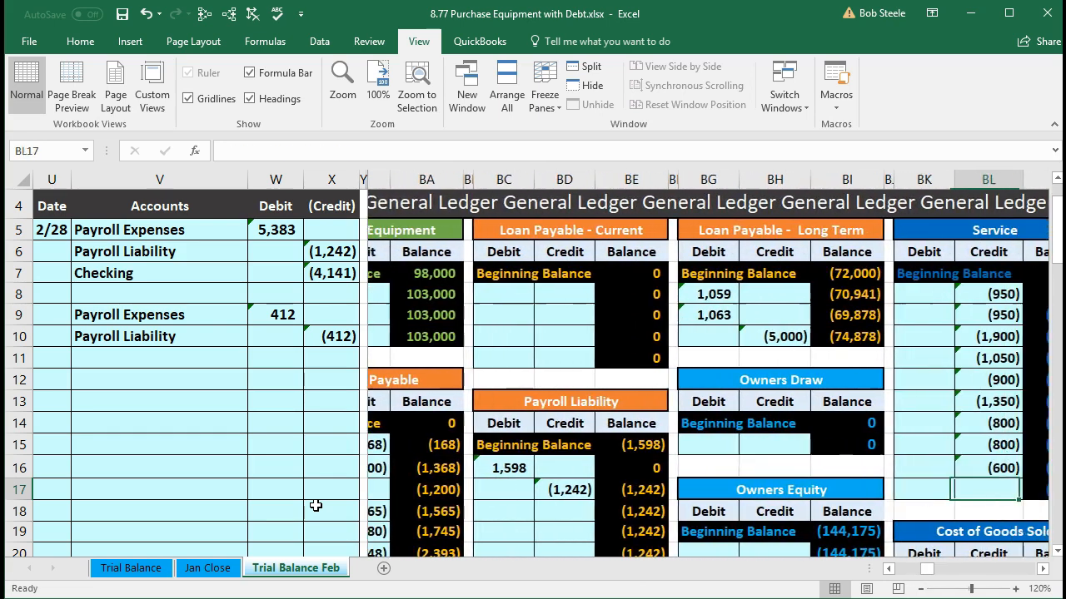
key("Right")
key("Left")
key("Left")
key("Left")
key("Left")
key("Left")
key("Left")
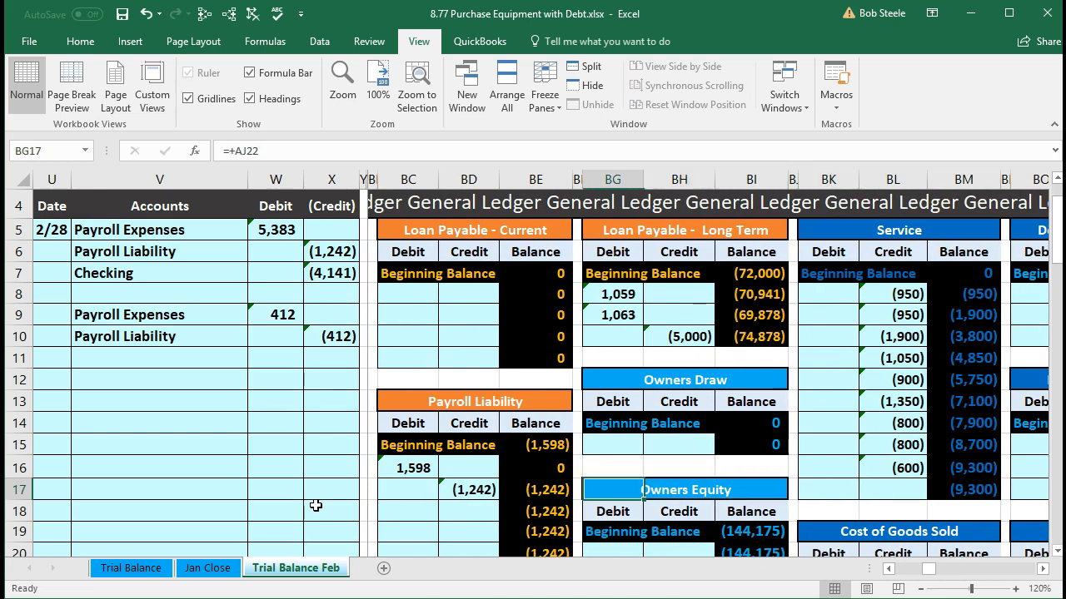
key("Left")
key("Left")
key("Left")
key("Down")
left_click(457, 515)
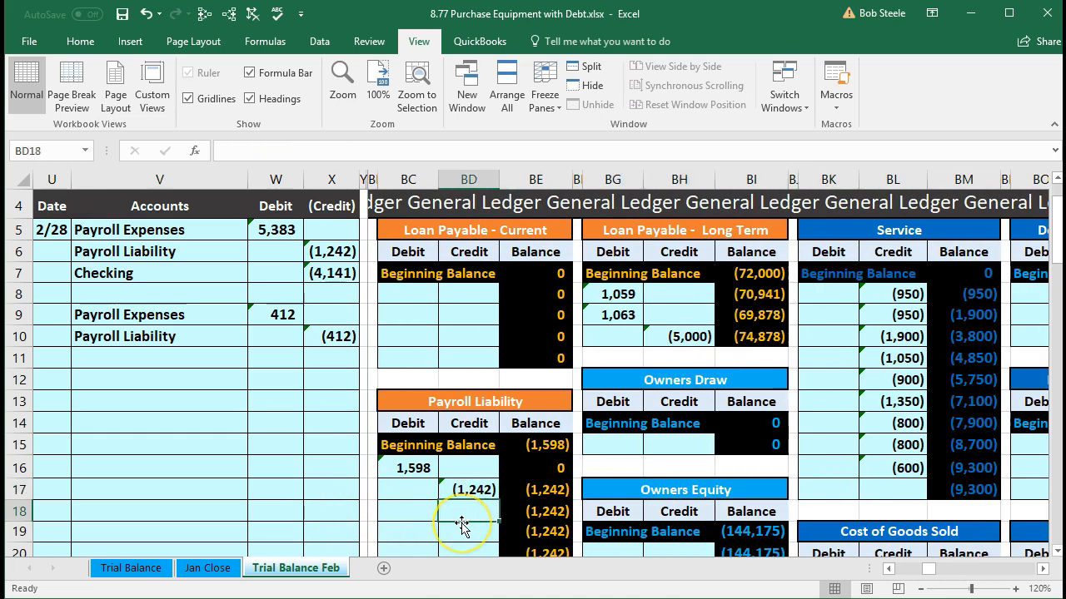
type("=")
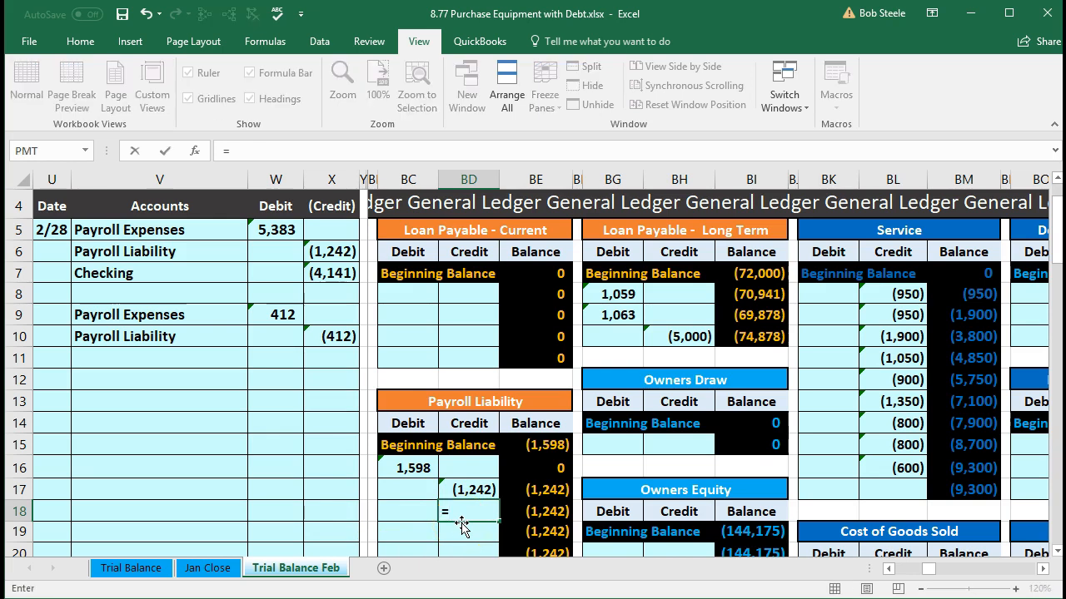
left_click(338, 337)
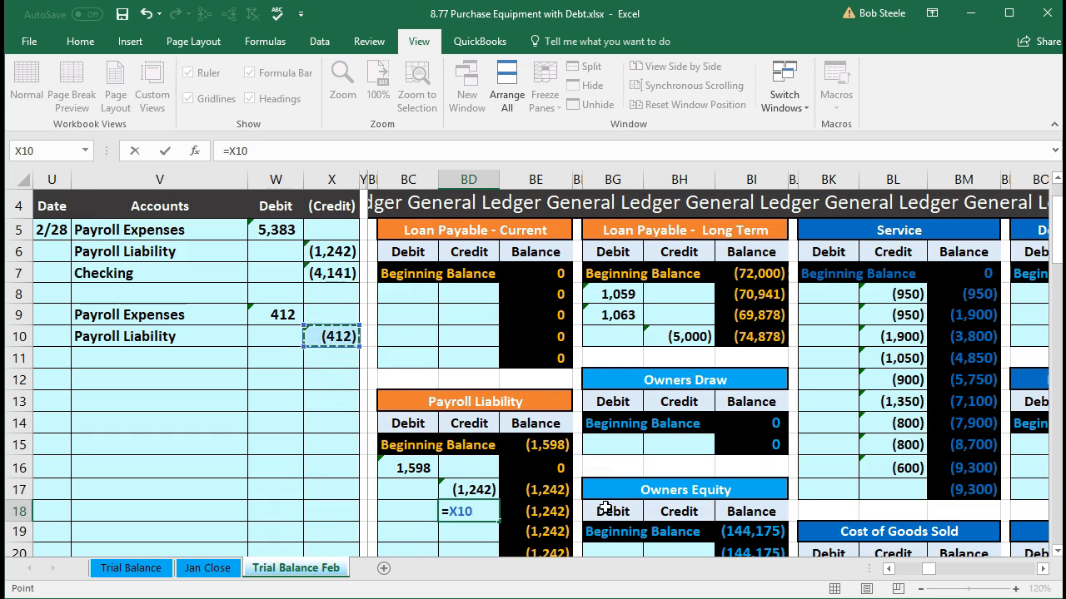
key("Return")
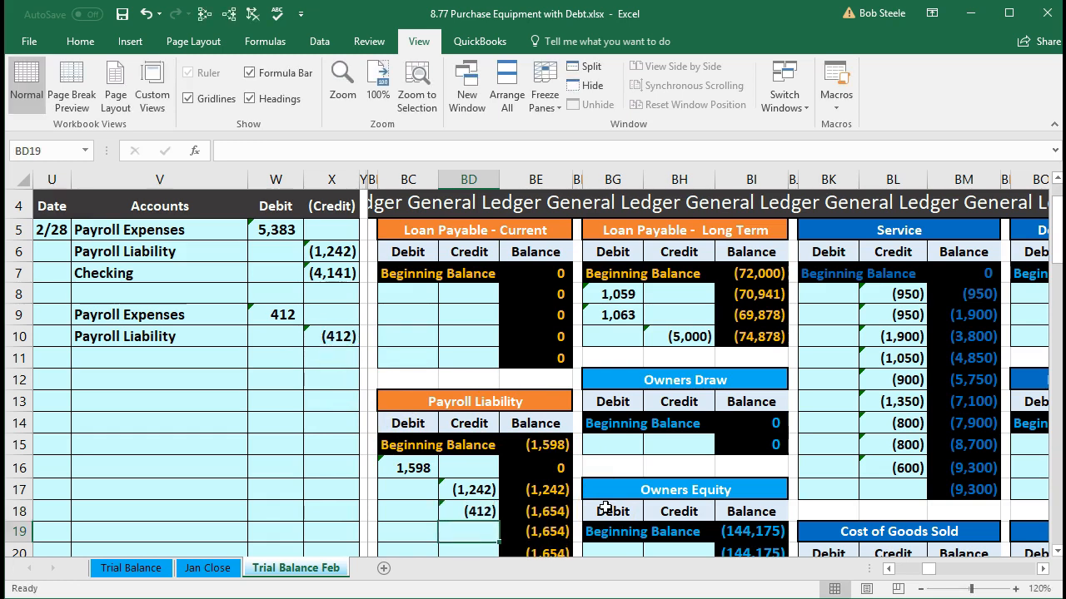
Step: Check the Payroll Liability amount in AK17 of the trial balance
key("Left")
key("Left")
key("Left")
key("Left")
key("Left")
key("Left")
key("Left")
key("Left")
key("Left")
key("Left")
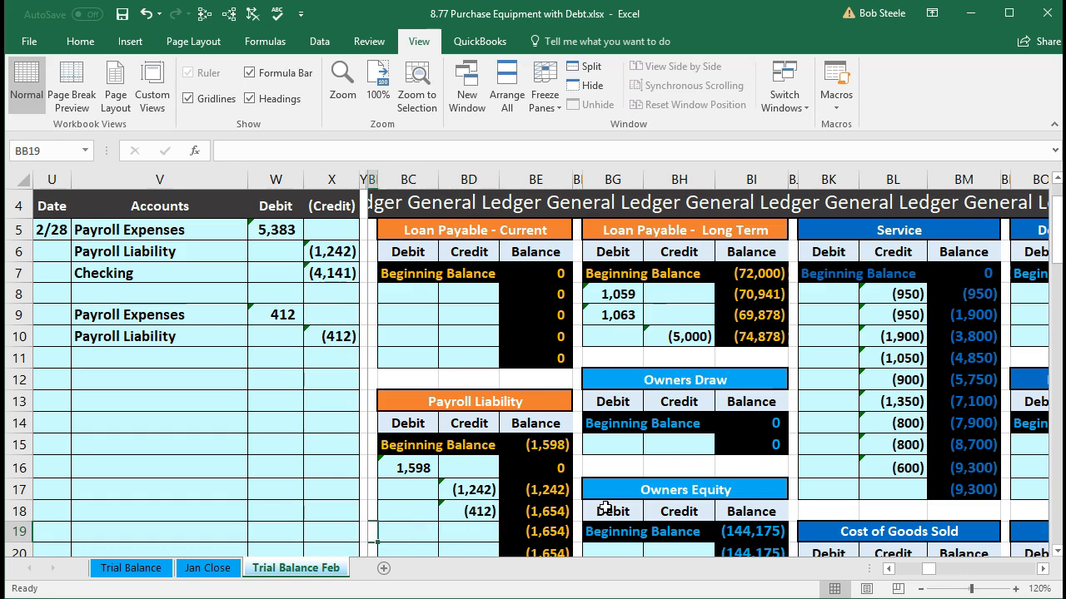
key("Left")
key("Left")
key("Left")
key("Left")
key("Left")
key("Left")
key("Left")
key("Left")
key("Left")
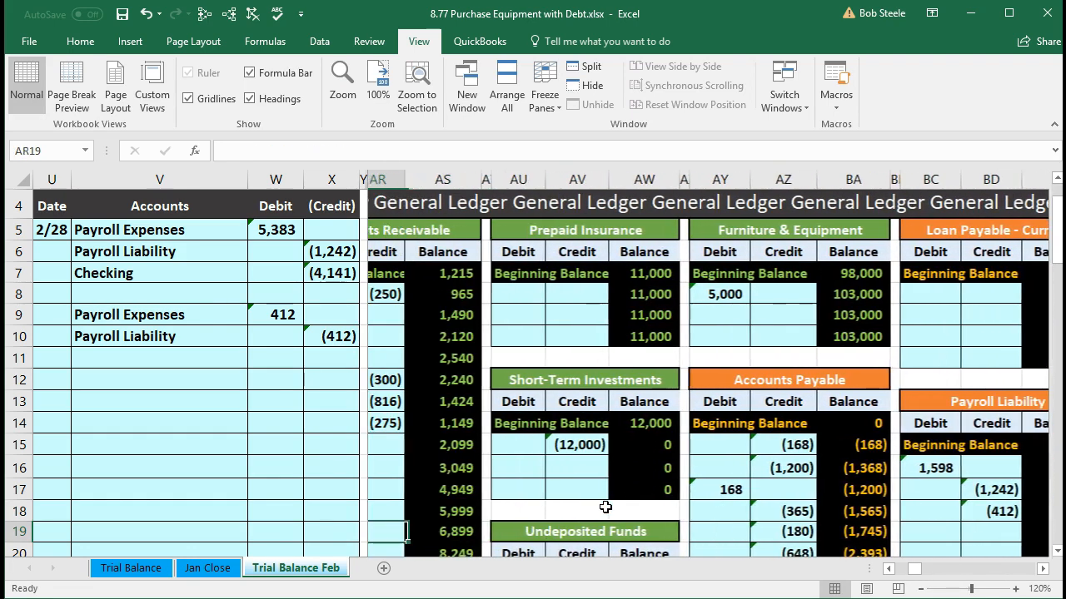
key("Left")
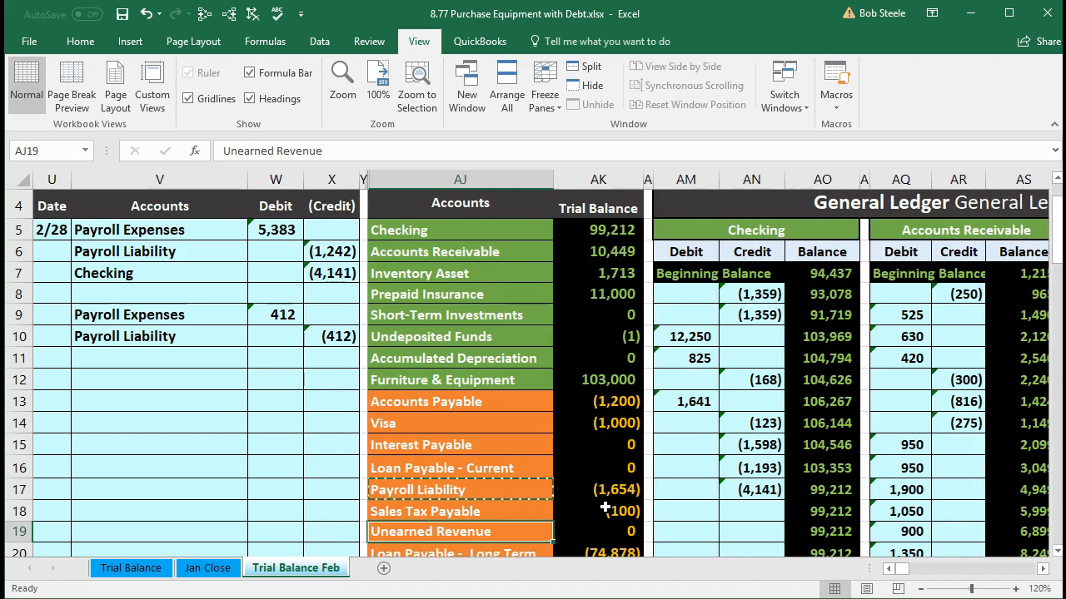
key("Down")
key("Up")
key("Up")
key("Up")
key("Up")
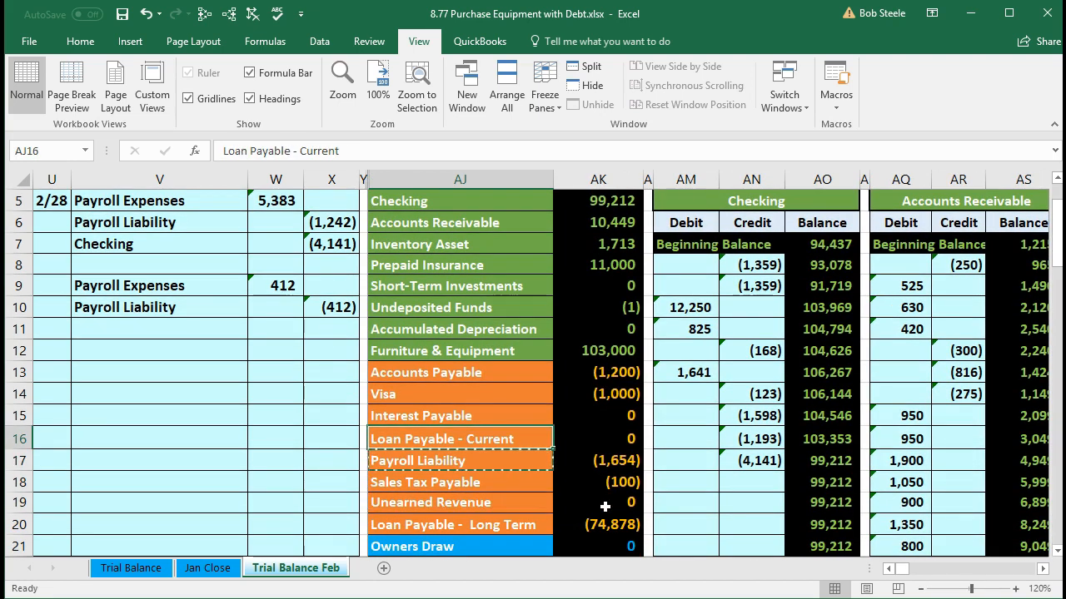
key("Down")
key("Right")
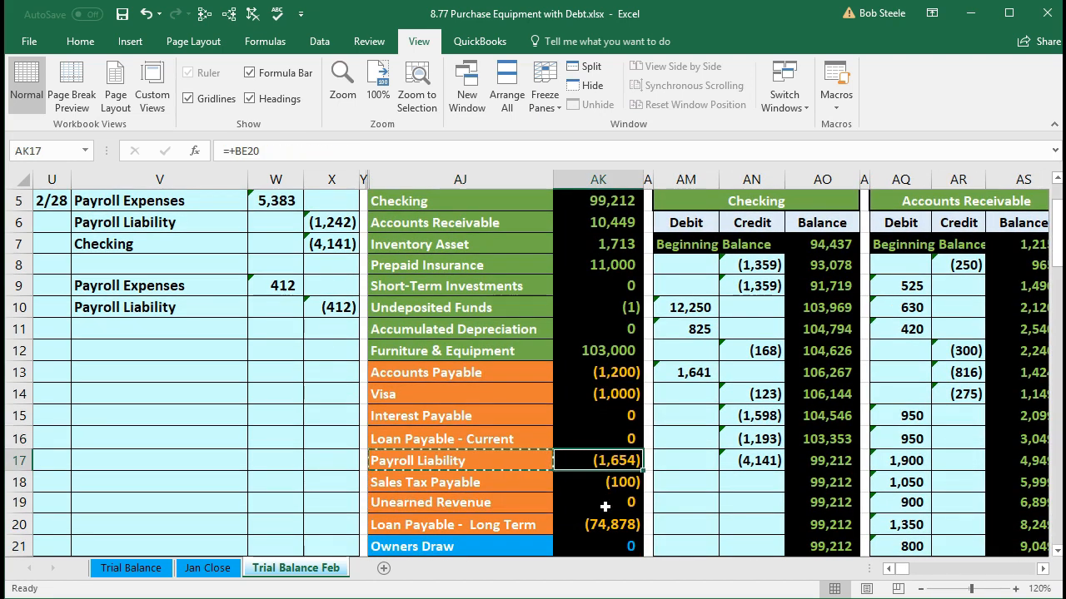
Step: Check total debits minus credits in AK38 and examine the range summed by the Net Income formula in AK39
scroll(605, 505, "down", 6)
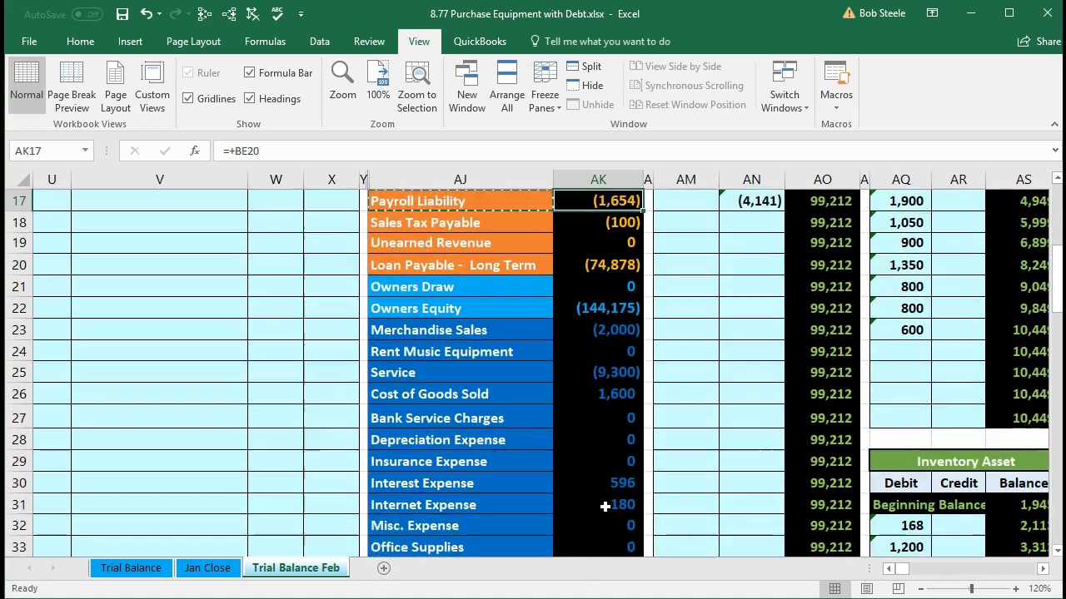
scroll(605, 505, "down", 1)
left_click(587, 460)
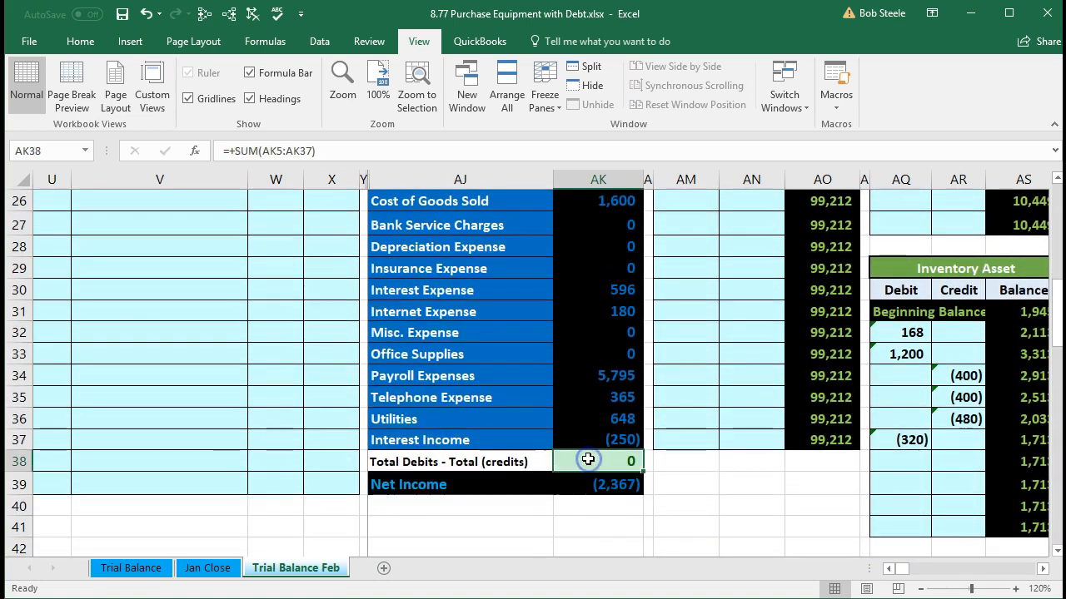
left_click(580, 486)
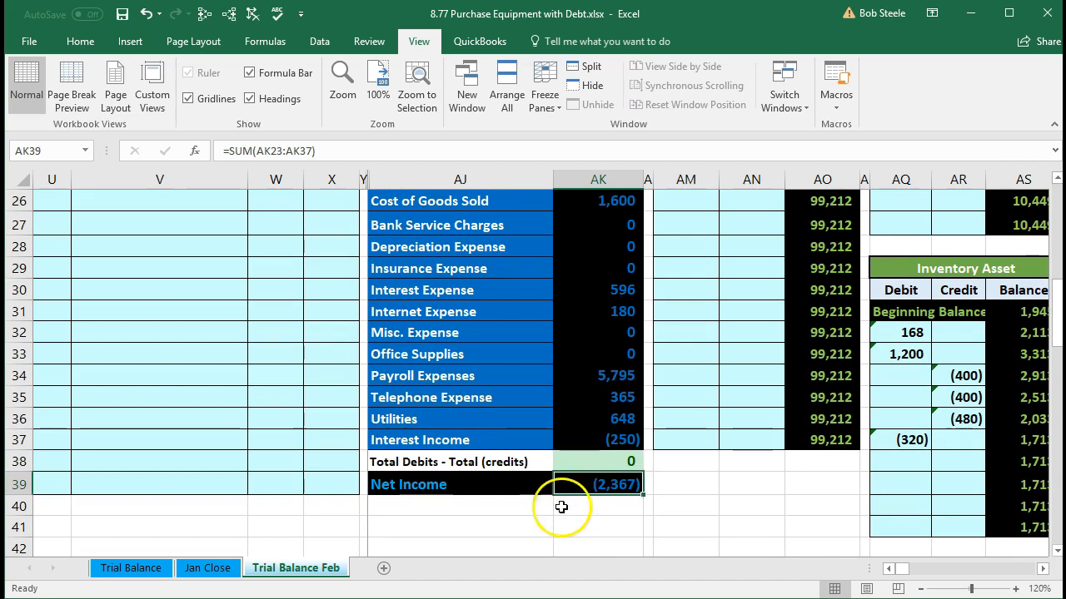
double_click(573, 484)
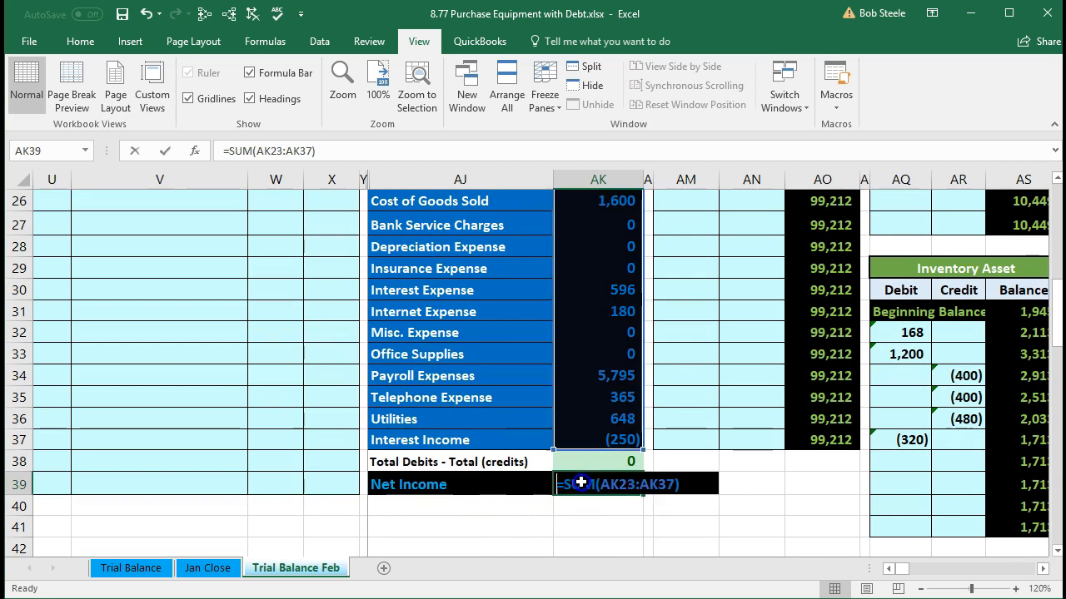
scroll(533, 499, "up", 2)
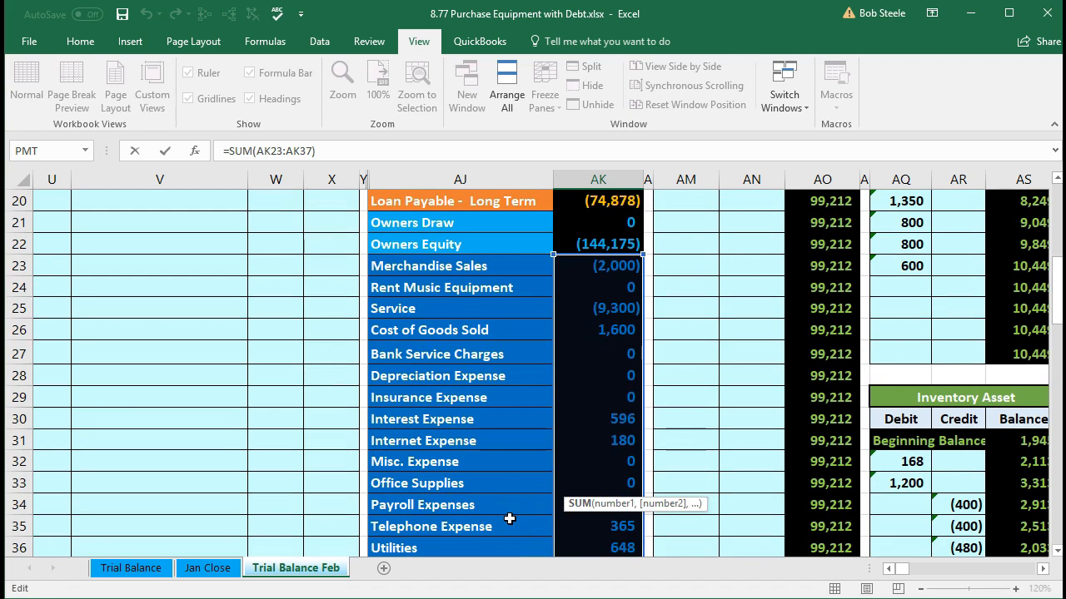
key("Return")
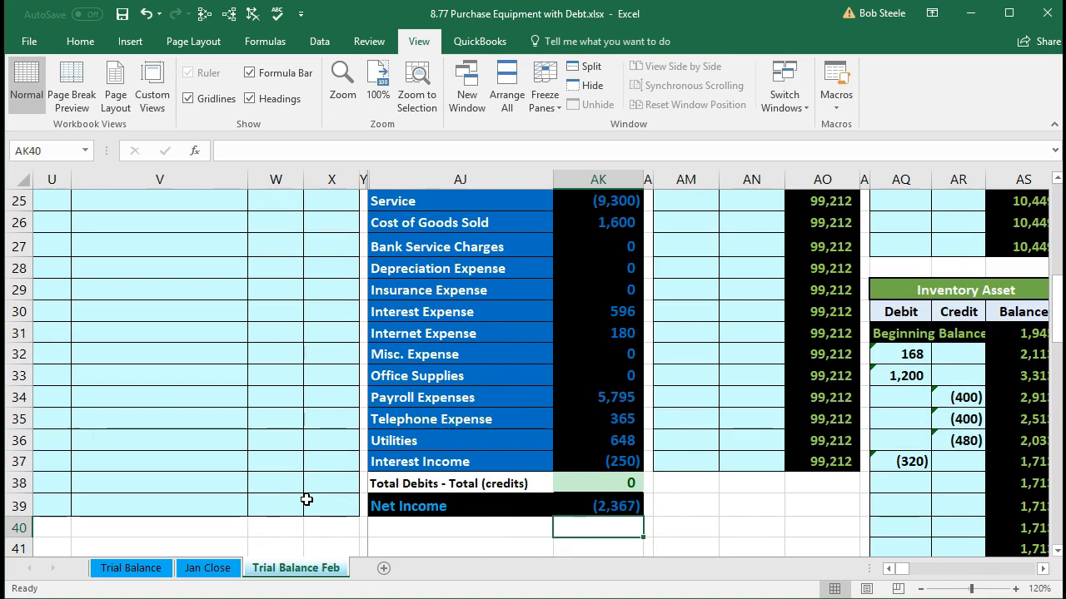
Step: Unfreeze the worksheet panes so that all rows and columns scroll
scroll(306, 499, "up", 8)
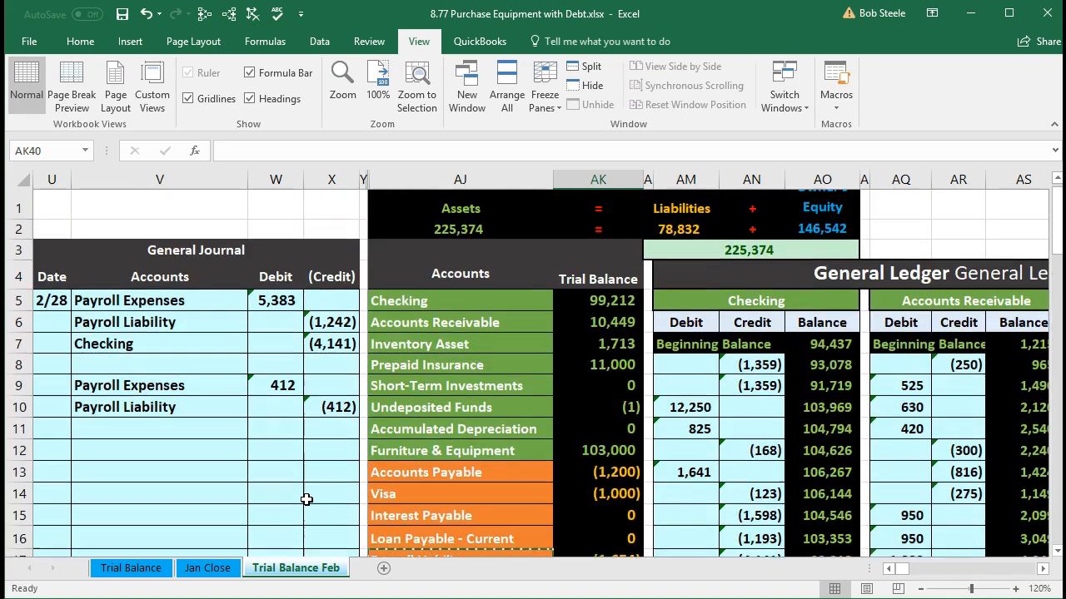
scroll(307, 500, "up", 1)
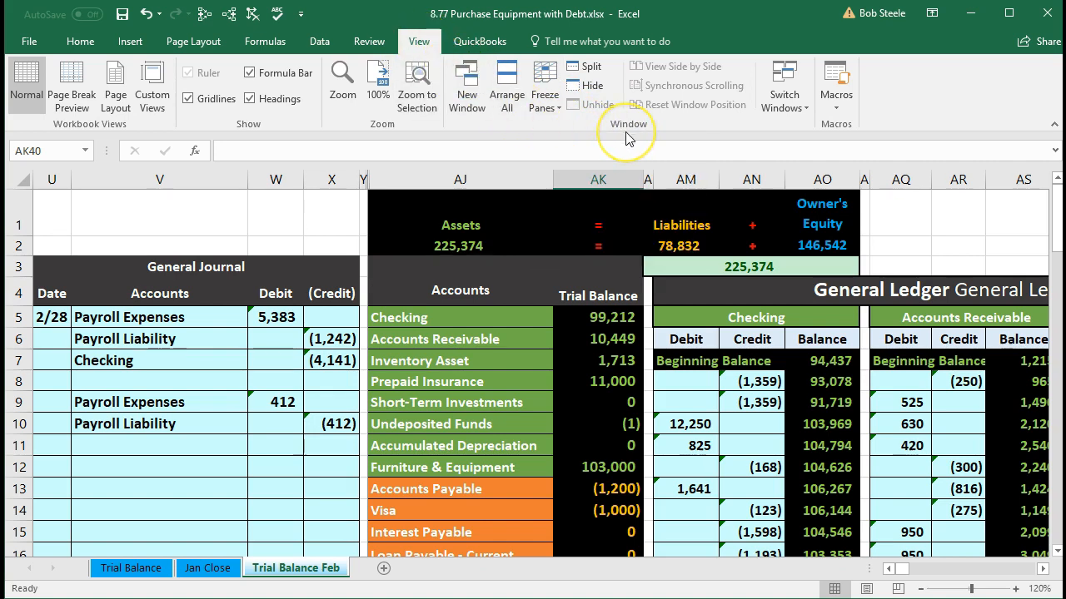
left_click(545, 100)
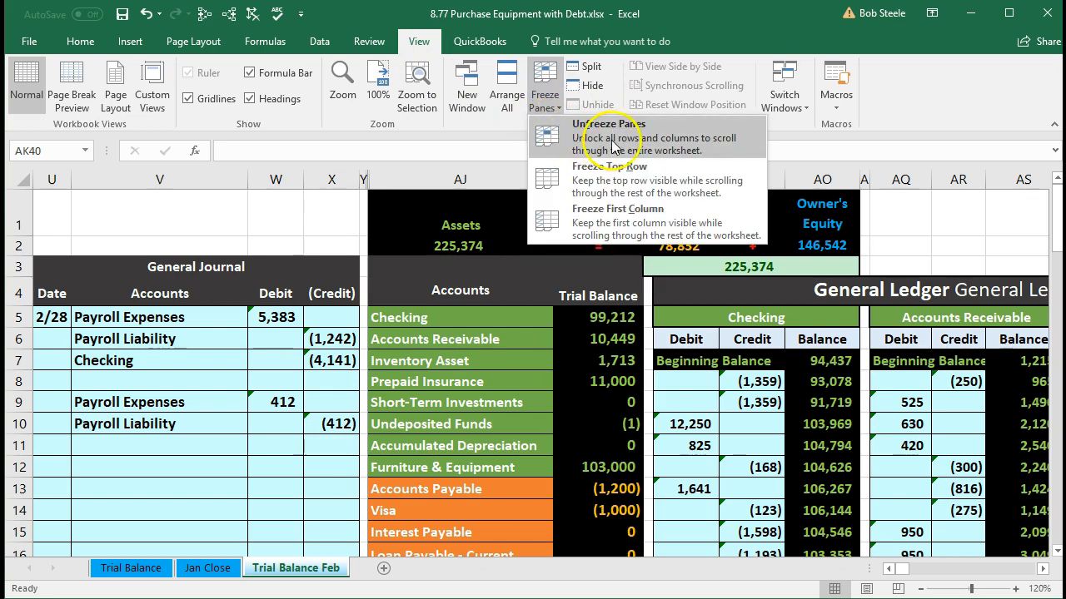
left_click(667, 142)
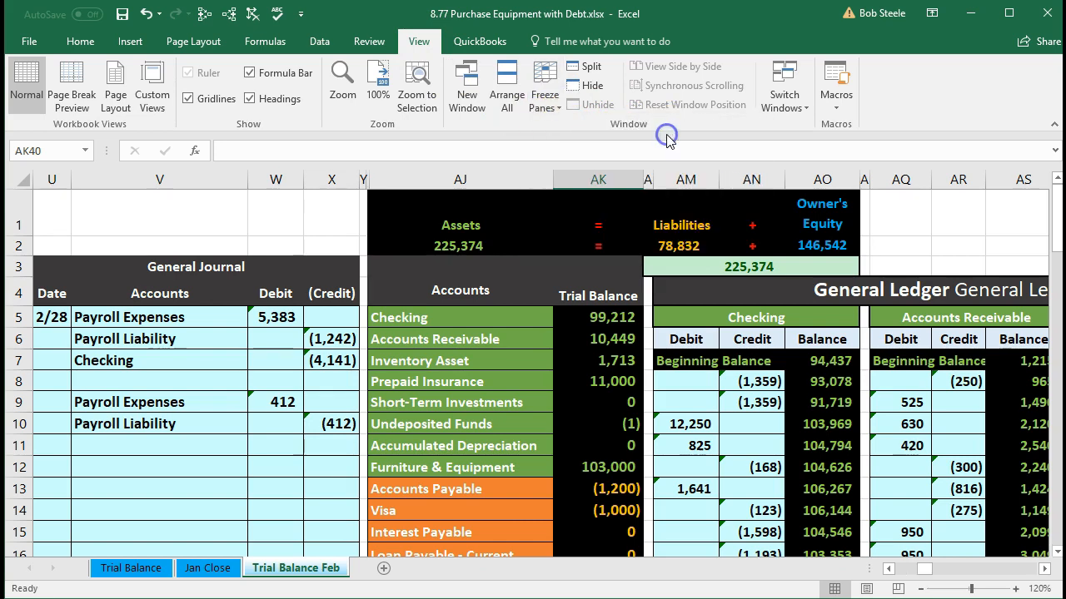
left_click(506, 385)
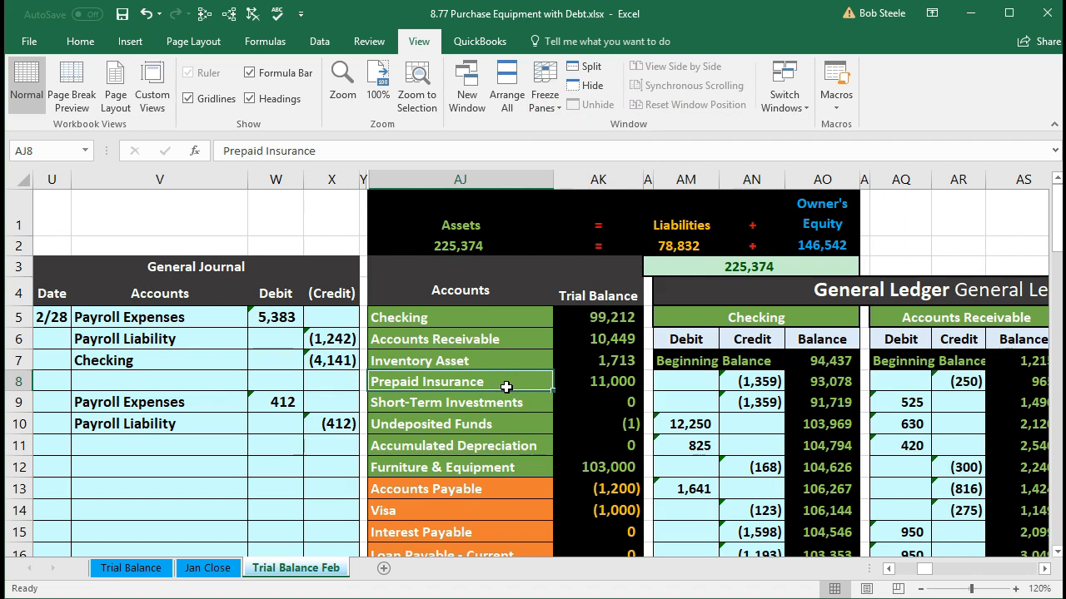
key("Right")
key("Right")
key("Right")
key("Right")
key("Right")
key("Right")
key("Right")
key("Right")
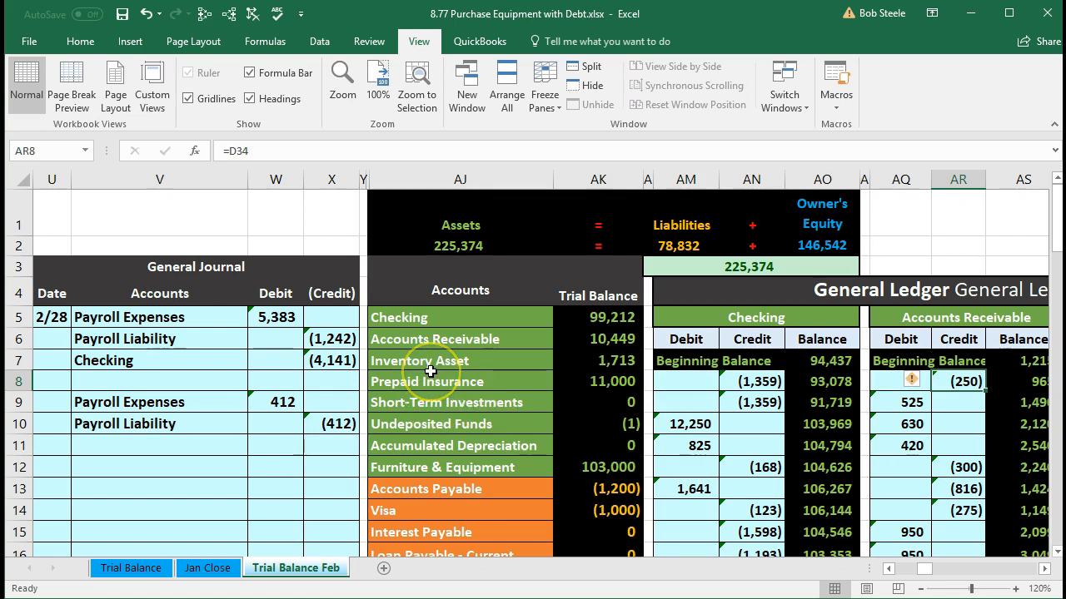
Step: Trace the dependents of the Checking, Payroll Liability and Payroll Expenses trial balance amounts in AK5, AK17 and AK34
left_click(596, 320)
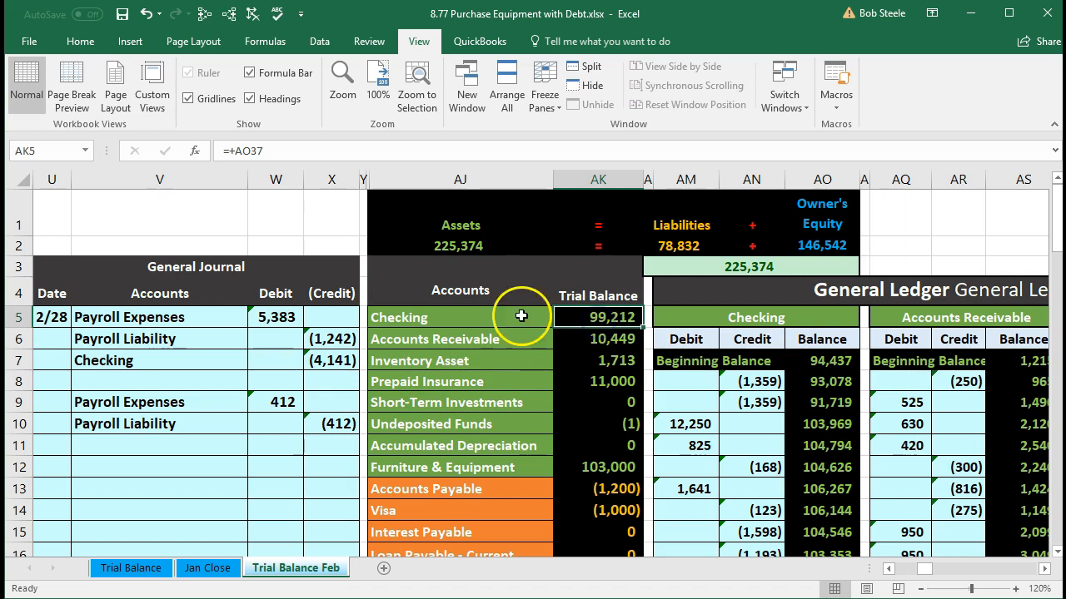
left_click(228, 14)
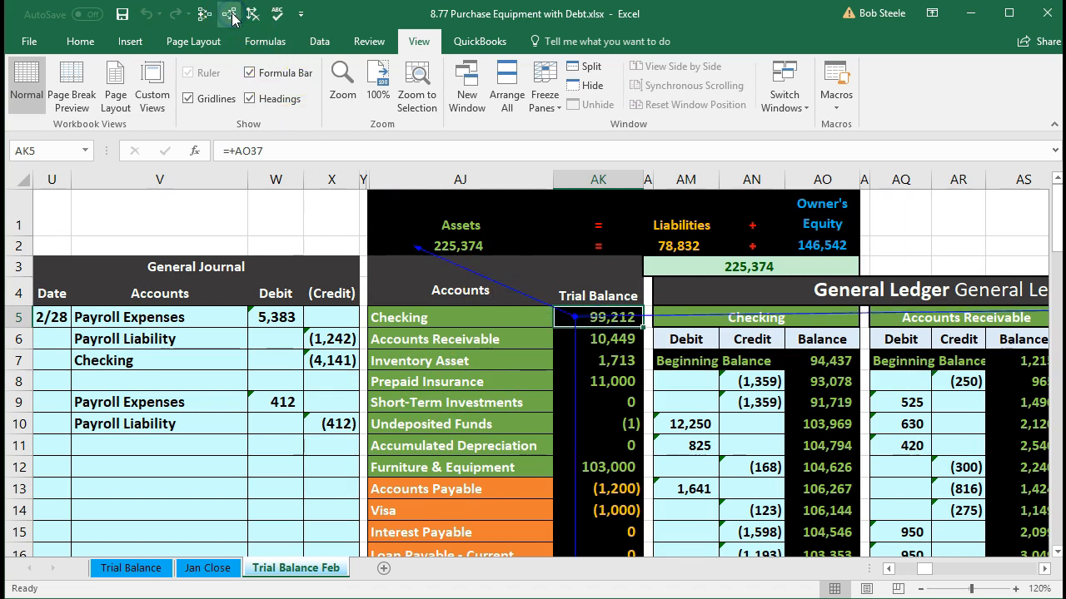
scroll(440, 469, "down", 1)
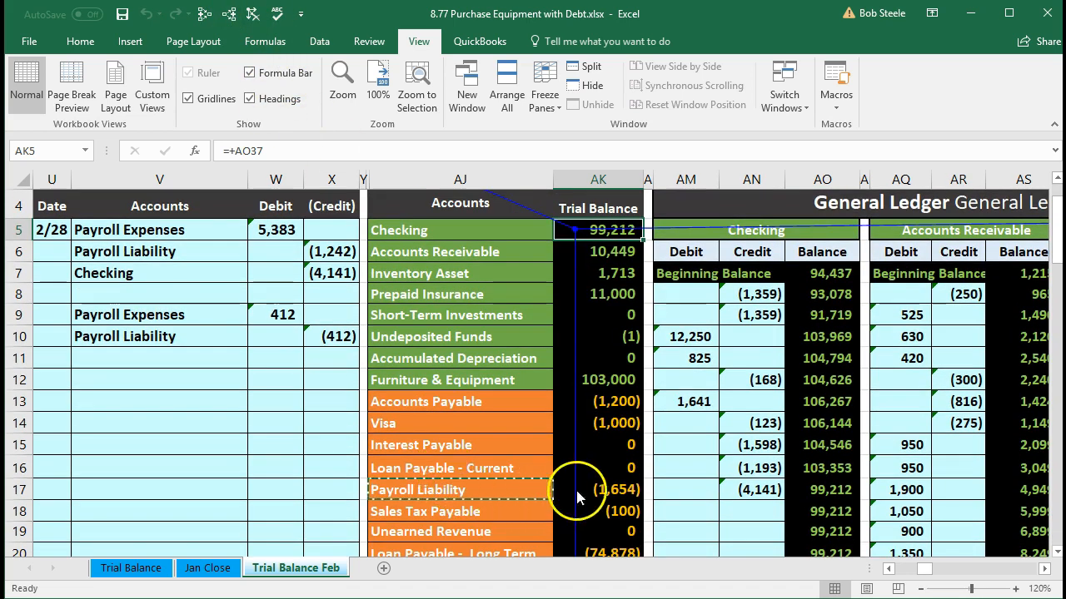
left_click(591, 490)
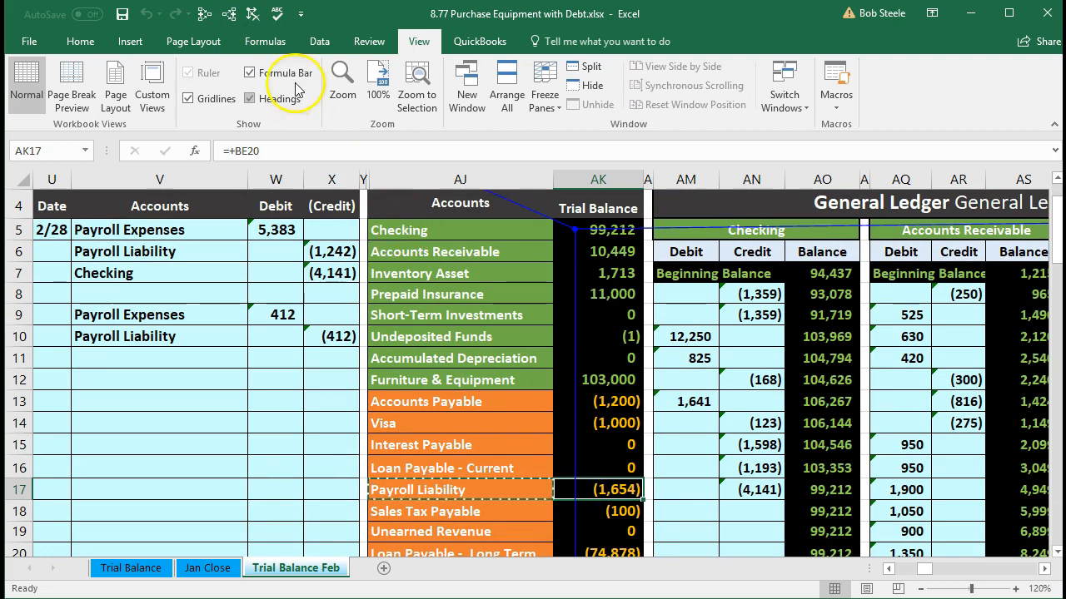
left_click(230, 19)
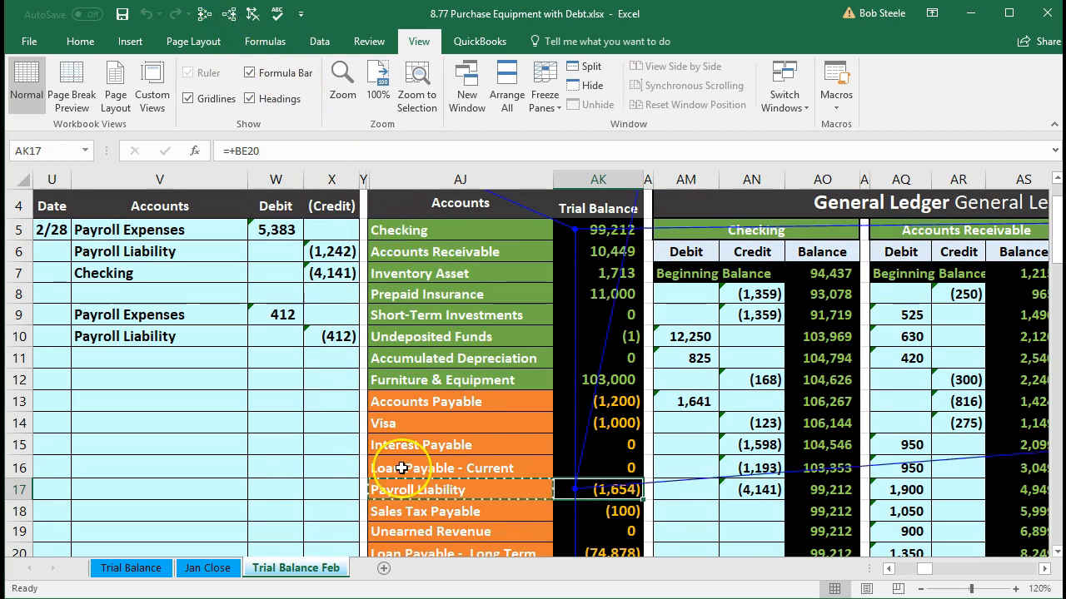
scroll(400, 468, "down", 3)
scroll(401, 468, "down", 3)
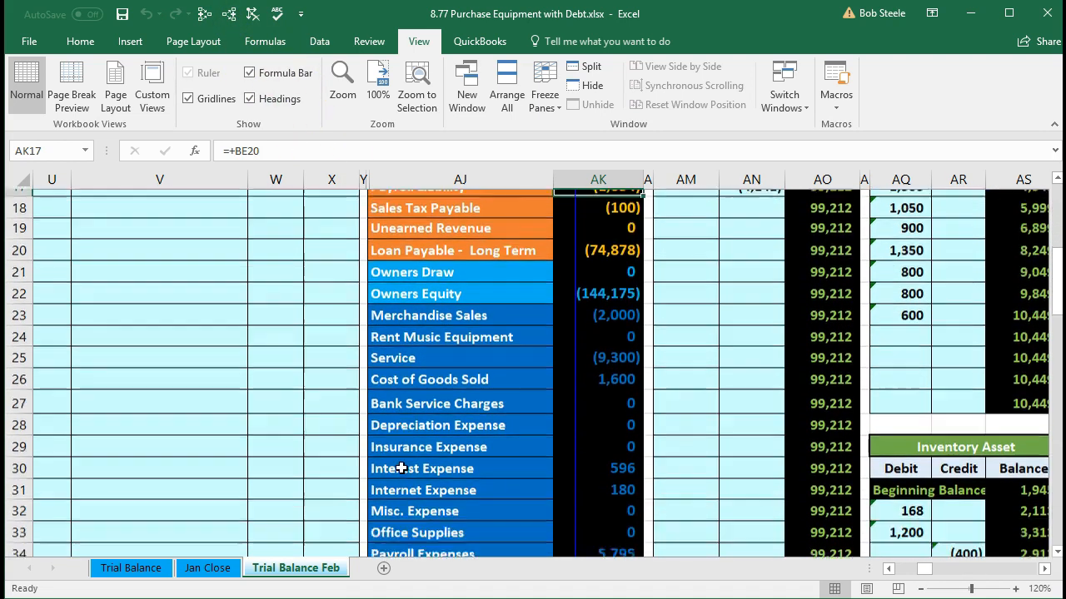
left_click(607, 463)
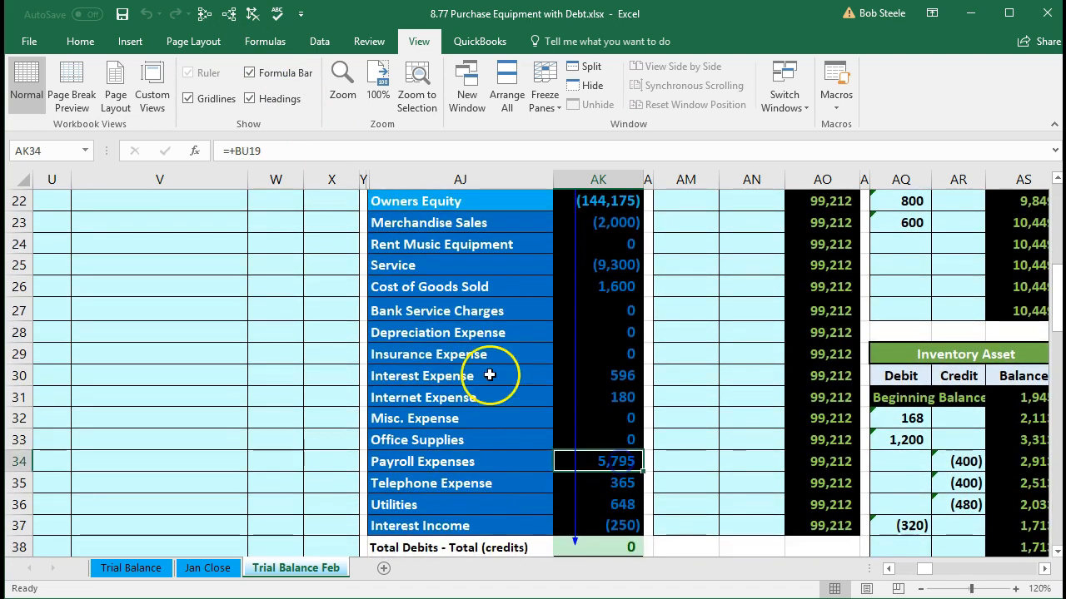
left_click(229, 20)
scroll(466, 358, "up", 6)
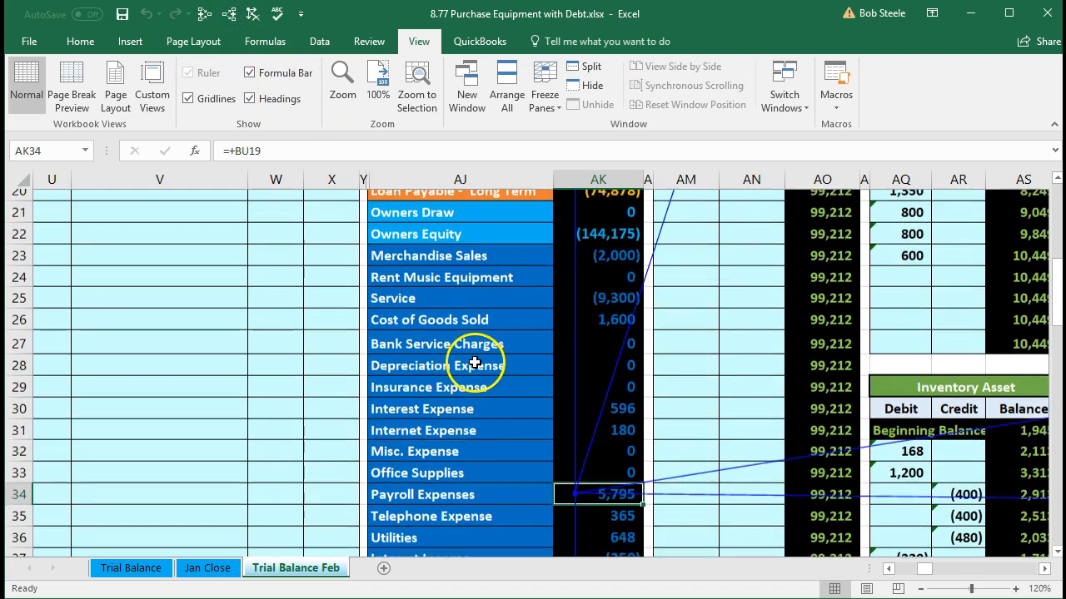
Step: Follow the dependent arrows across the general ledger to the balance sheet
left_click(674, 296)
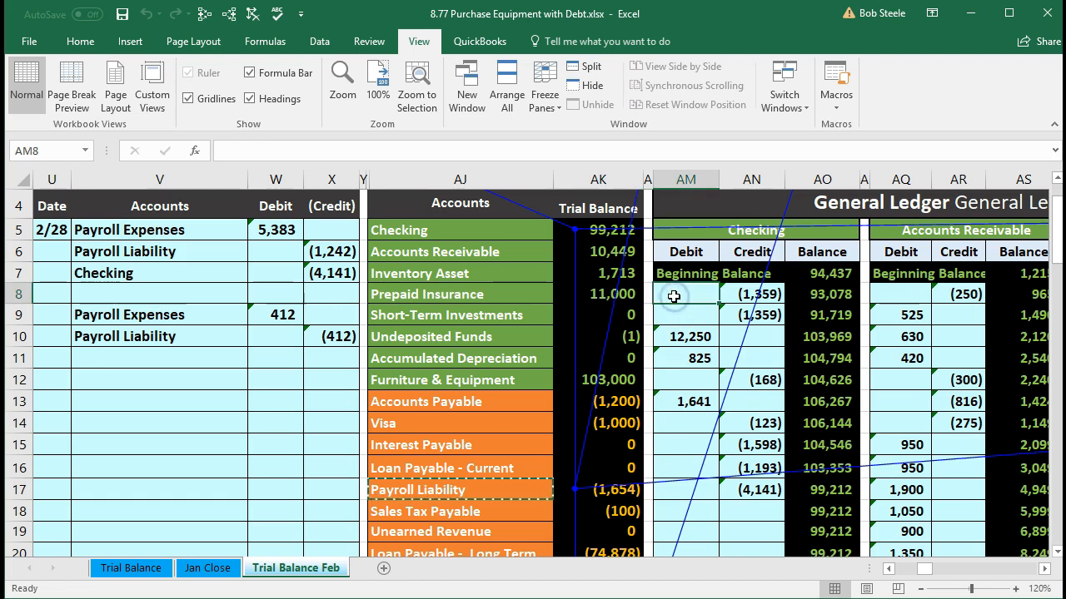
key("Right")
key("Right")
key("Right")
key("Right")
key("Right")
key("Right")
key("Right")
key("Right")
key("Right")
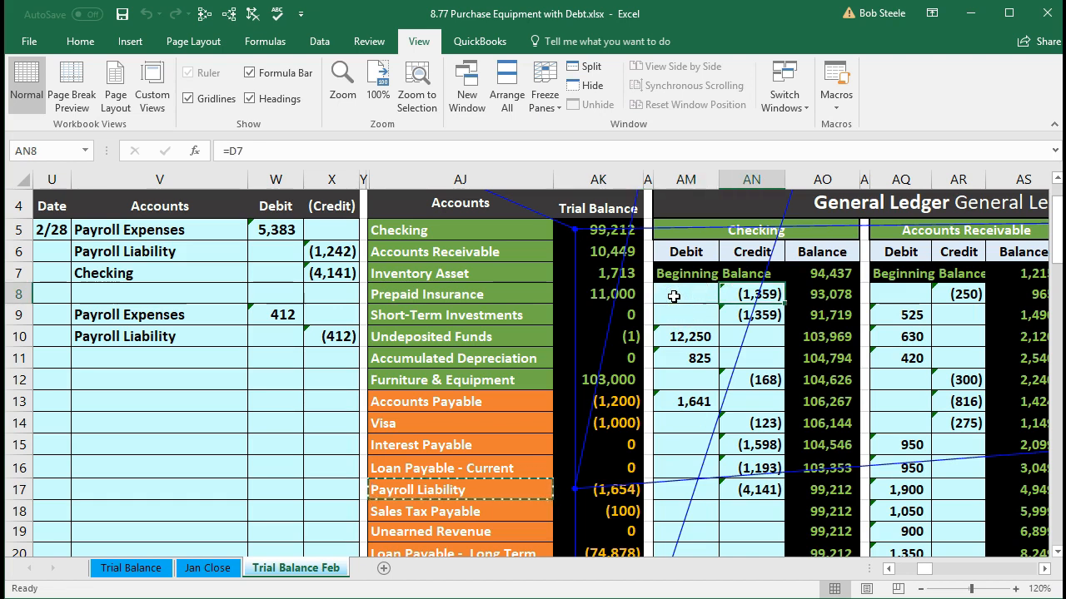
key("Right")
key("Right")
key("Right")
key("Right")
key("Right")
key("Right")
key("Right")
key("Right")
key("Right")
key("Right")
key("Right")
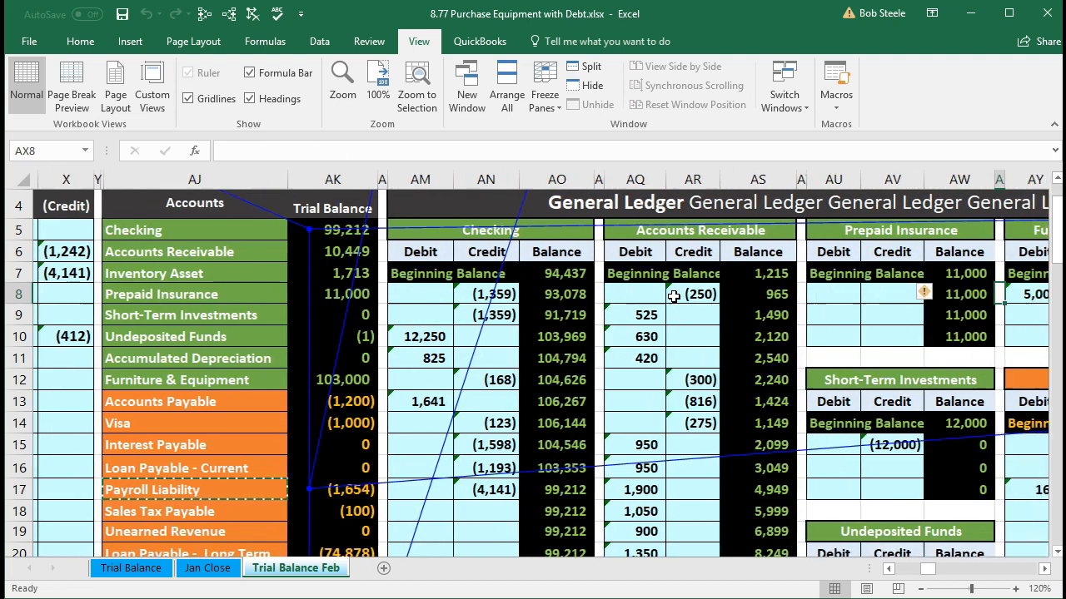
key("Right")
key("Right")
key("Right")
key("Right")
key("Right")
key("Right")
key("Right")
key("Right")
key("Right")
key("Right")
key("Right")
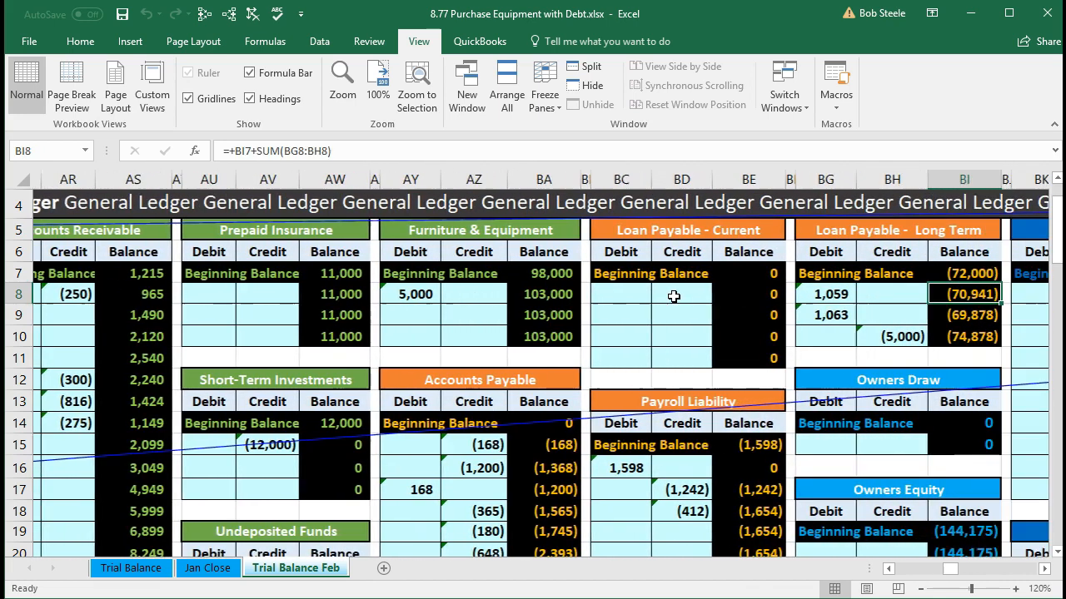
key("Right")
key("Right")
key("Right")
key("Right")
key("Right")
key("Right")
key("Right")
key("Right")
key("Right")
key("Right")
key("Right")
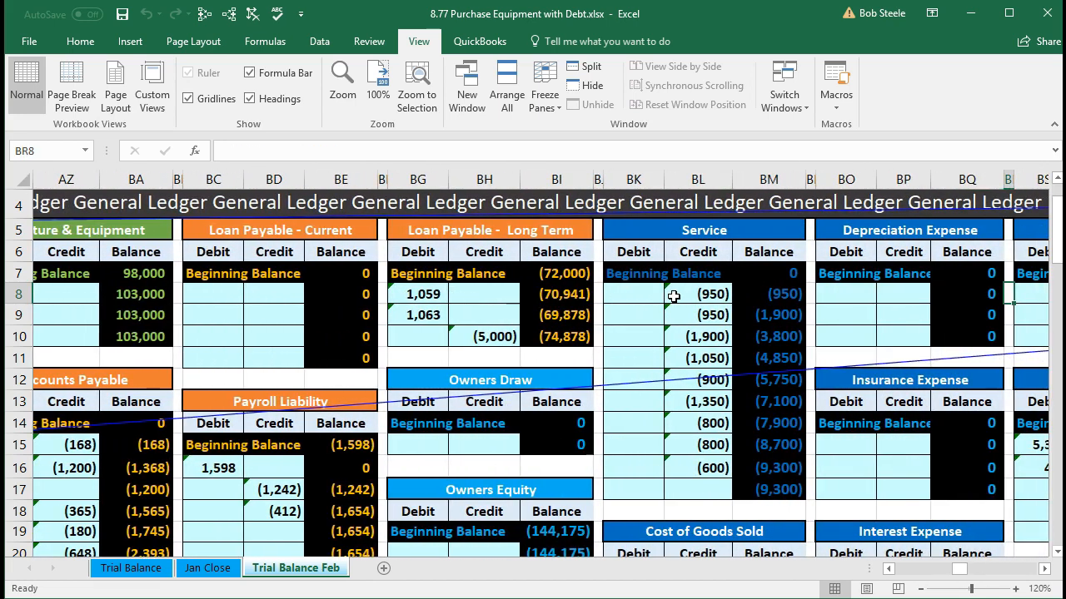
key("Right")
key("Right")
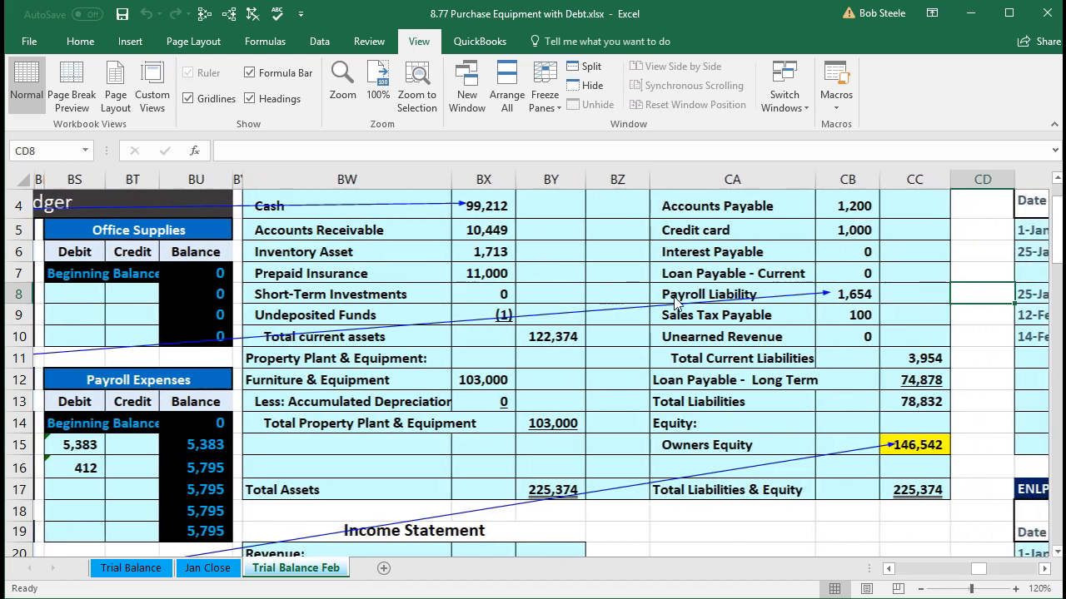
scroll(666, 300, "up", 1)
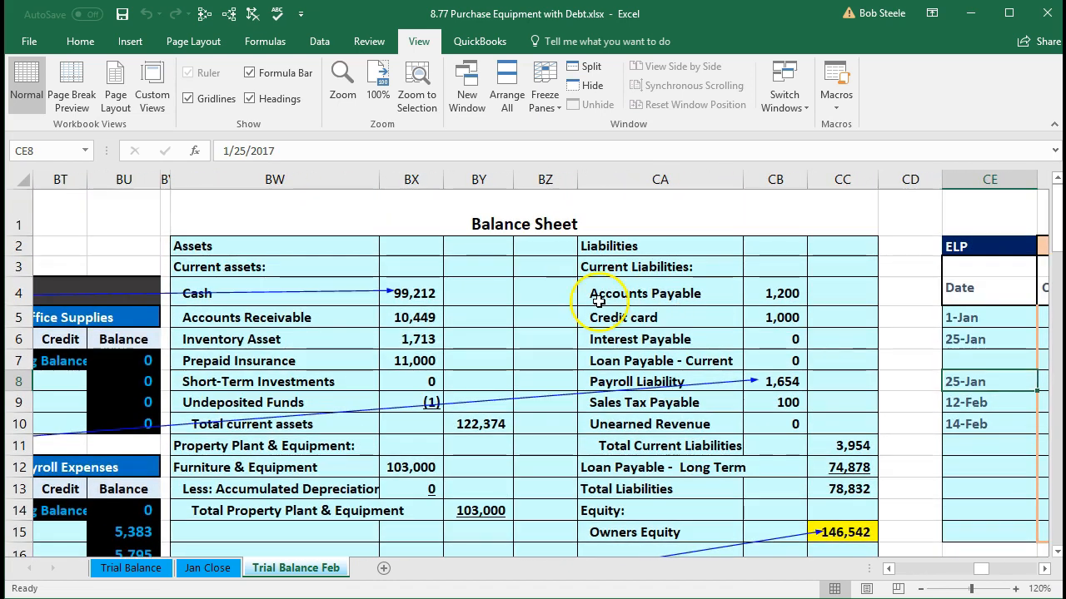
Step: Examine the balance sheet formulas for Cash in BX4, Payroll Liability in CB8 and Total Assets in BY17
left_click(432, 293)
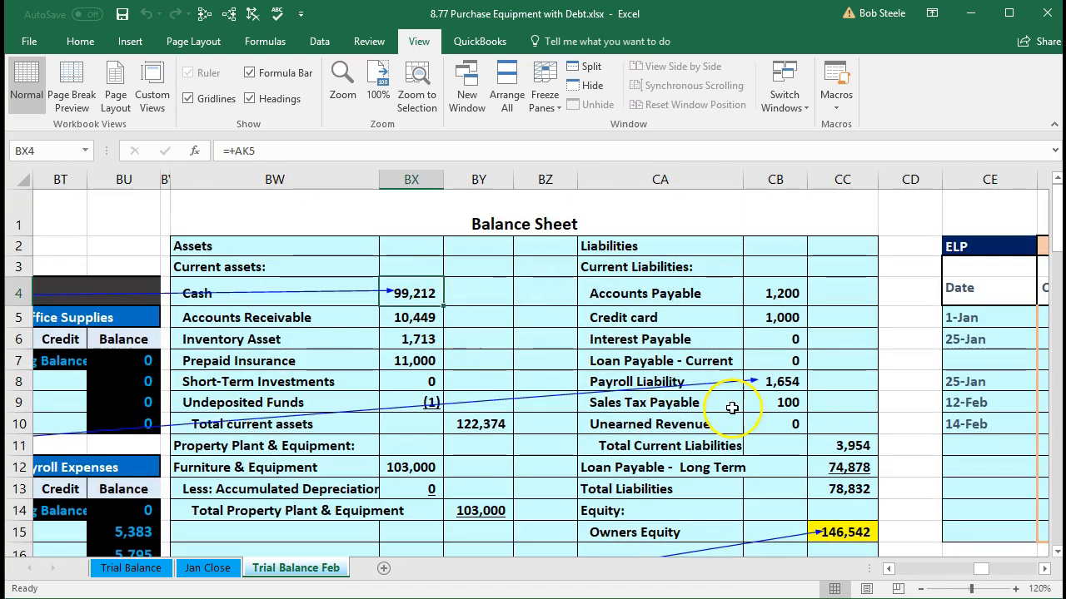
left_click(793, 386)
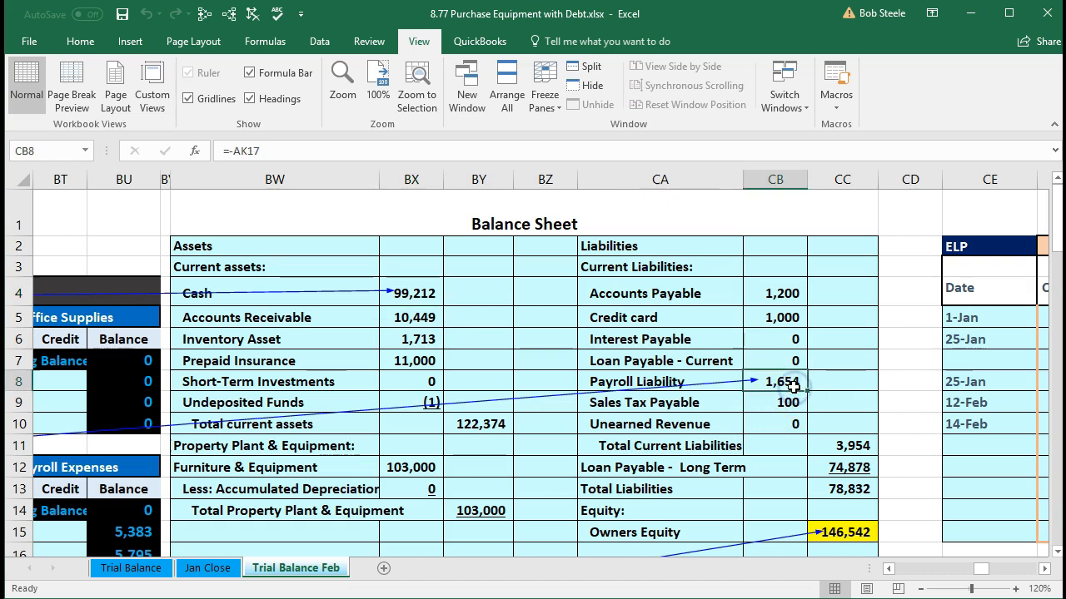
scroll(794, 387, "down", 1)
left_click(497, 488)
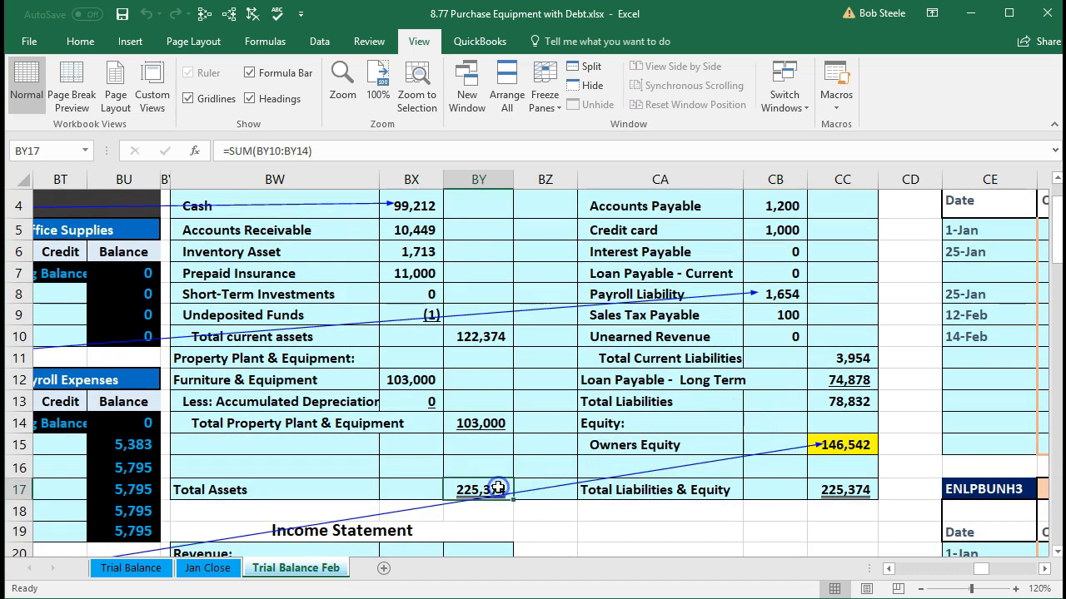
Step: Examine the formulas for Total Liabilities & Equity in CC17, Payroll Expenses in BX35 and Net Income in BY42
left_click(830, 489)
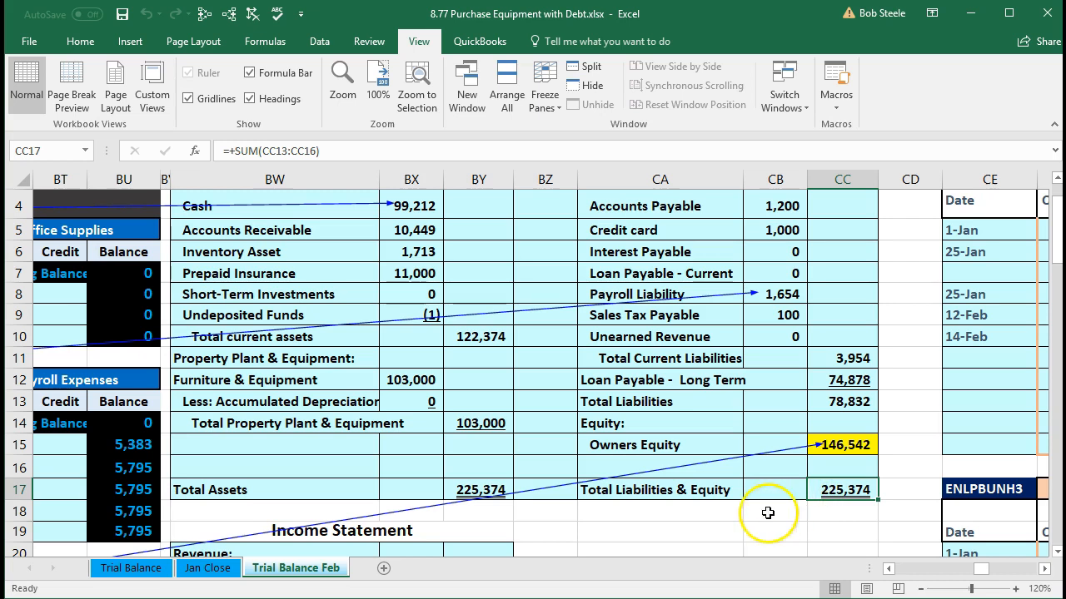
scroll(742, 514, "down", 2)
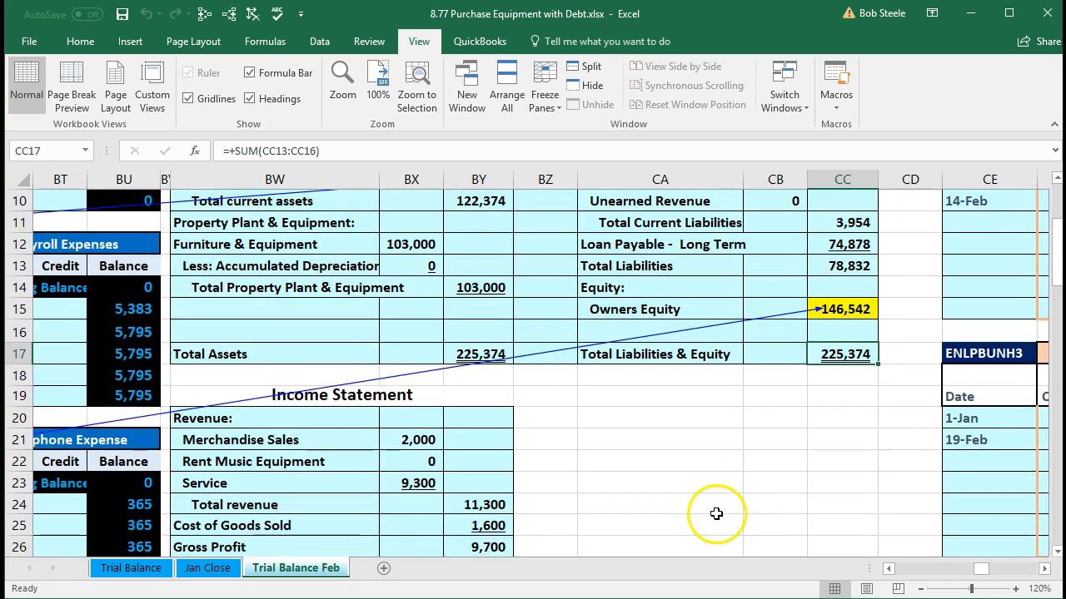
scroll(716, 513, "down", 4)
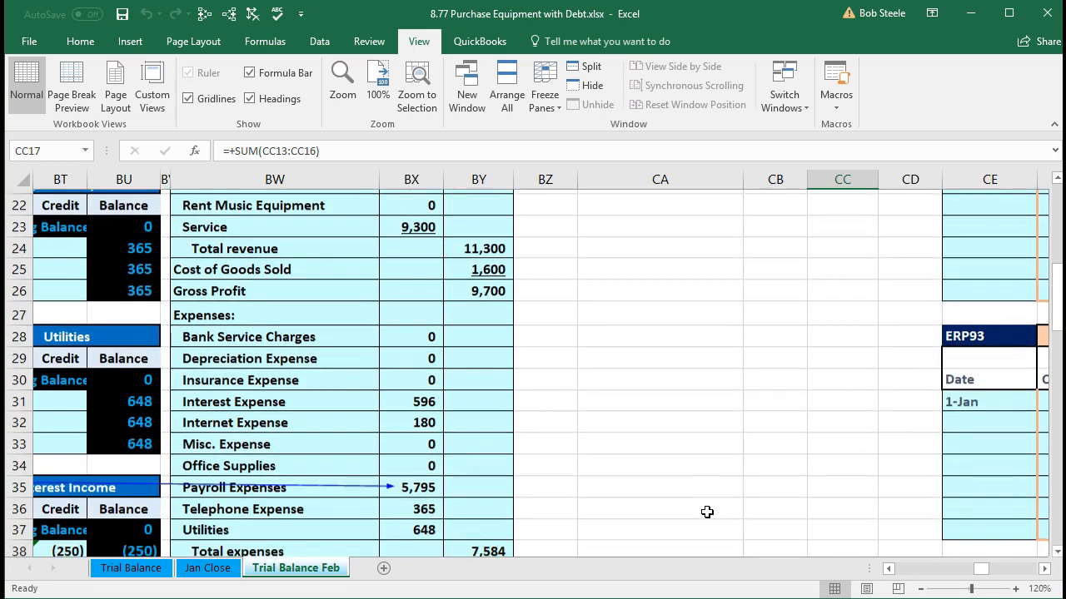
scroll(706, 512, "down", 2)
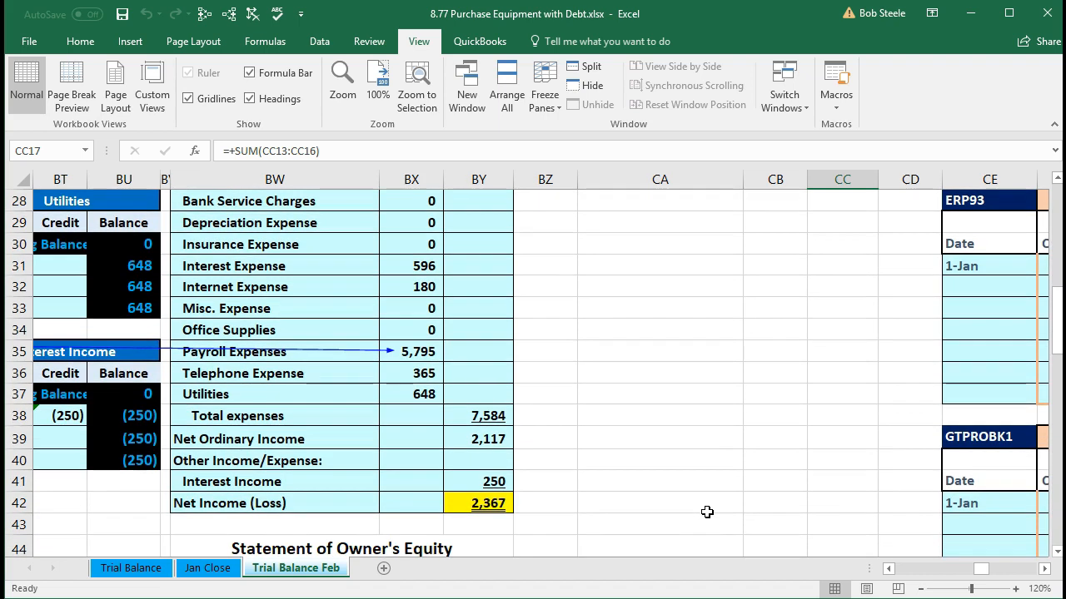
left_click(498, 509)
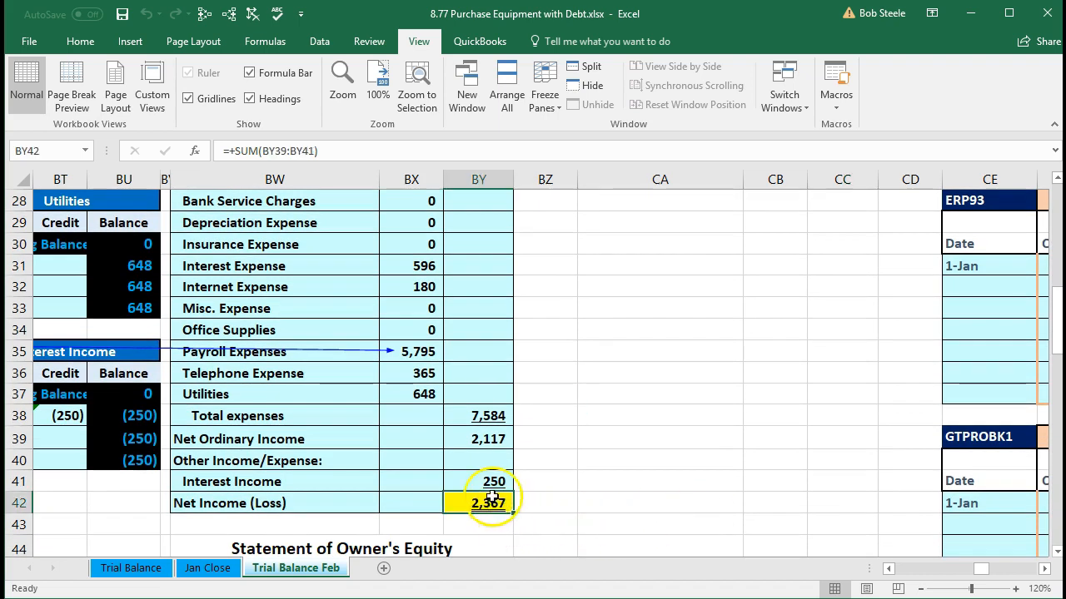
left_click(409, 355)
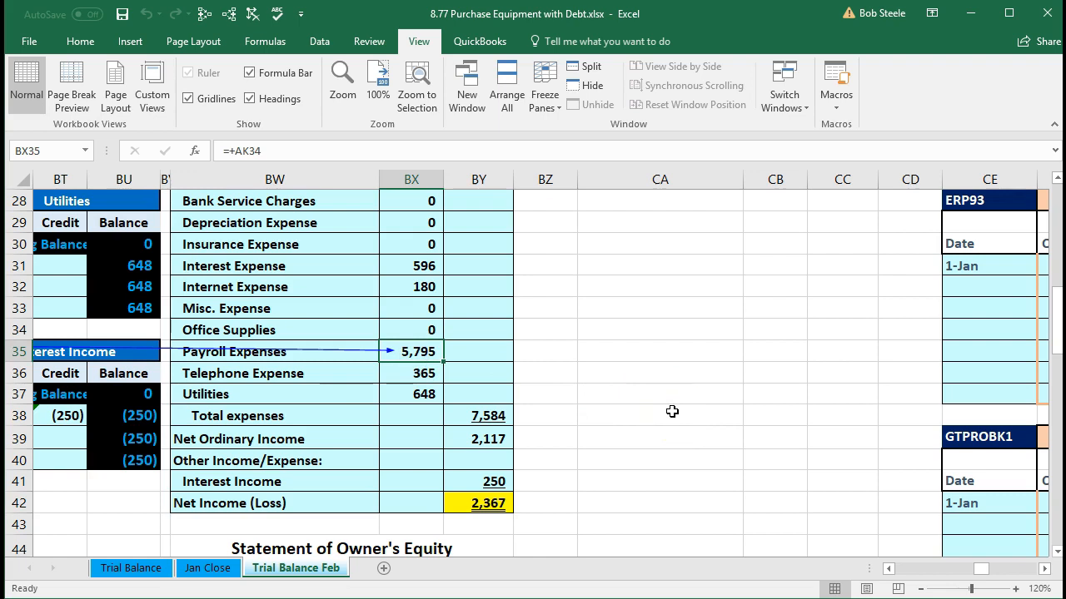
left_click(483, 503)
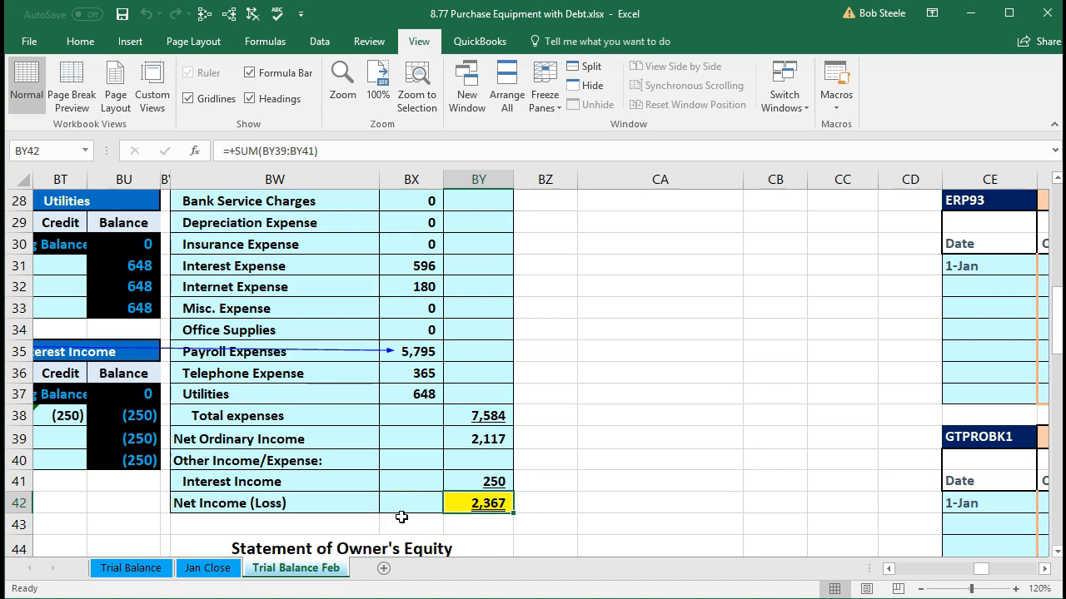
Step: Follow Net Income in BX47 to Ending Owner's Equity in BY50, and compare with Owners Equity in CC15 and Net Income in BY42
scroll(401, 517, "down", 2)
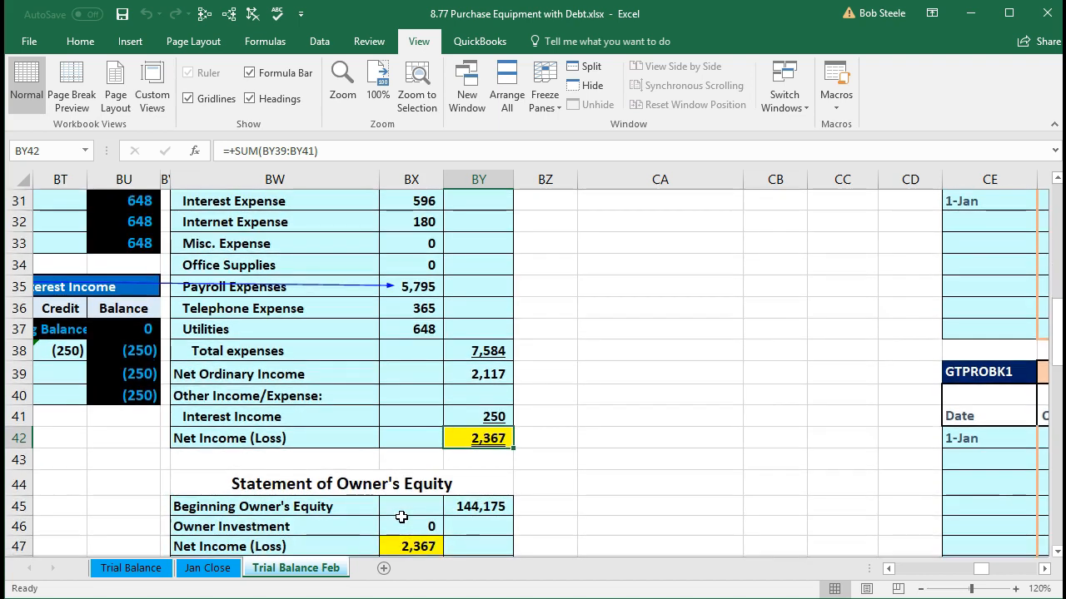
left_click(391, 482)
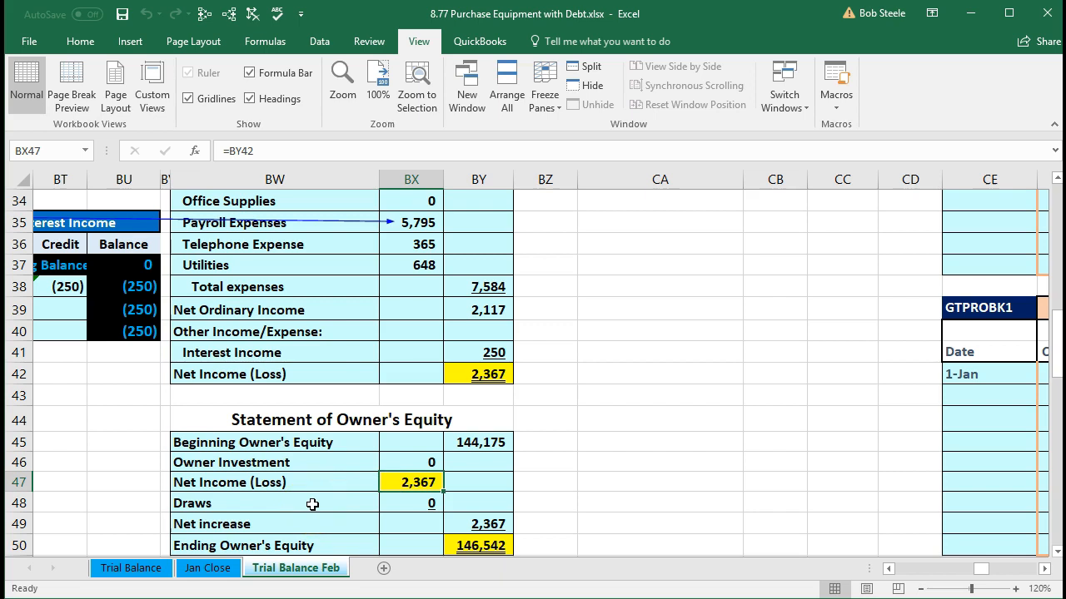
scroll(312, 504, "down", 1)
left_click(506, 475)
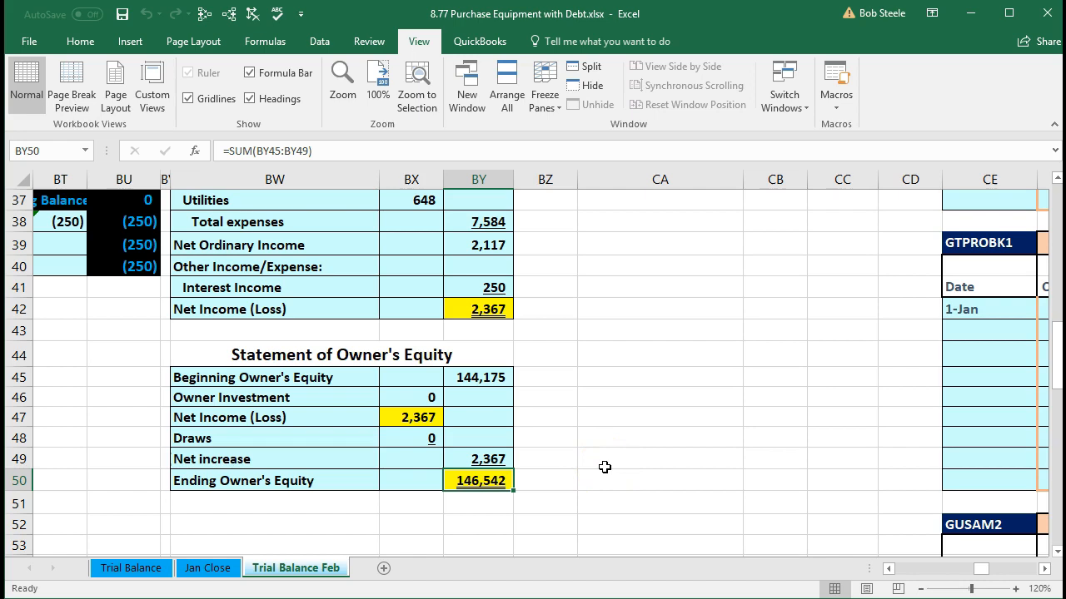
scroll(604, 476, "up", 8)
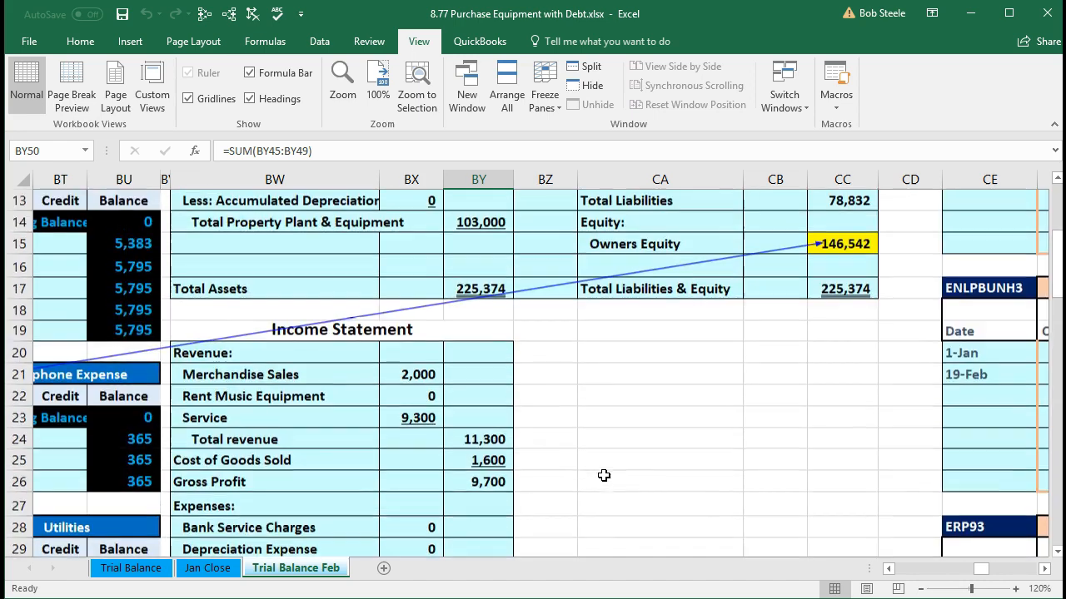
left_click(839, 244)
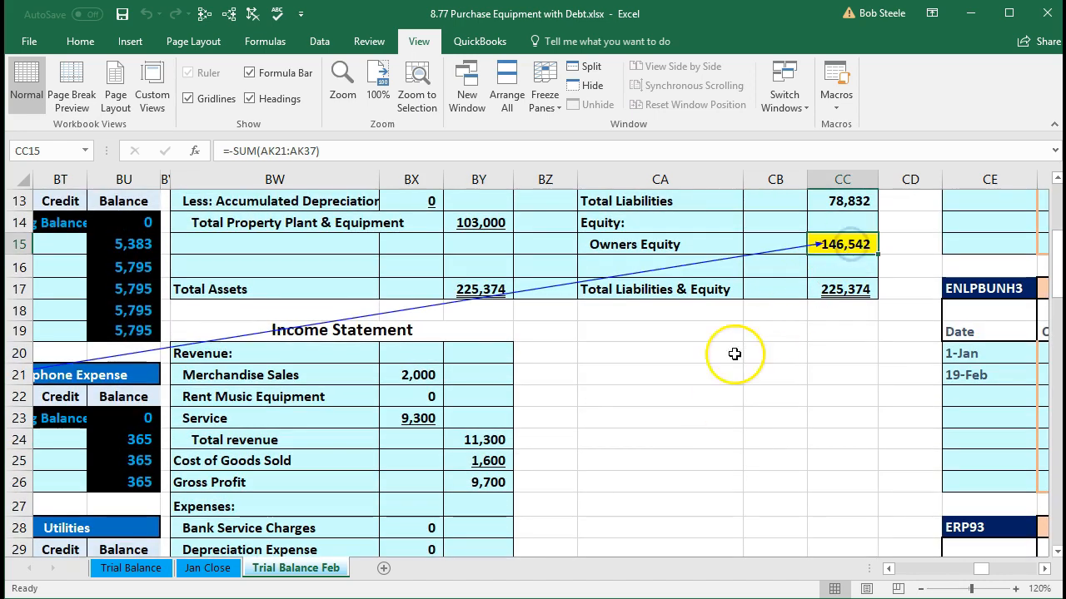
scroll(548, 491, "down", 6)
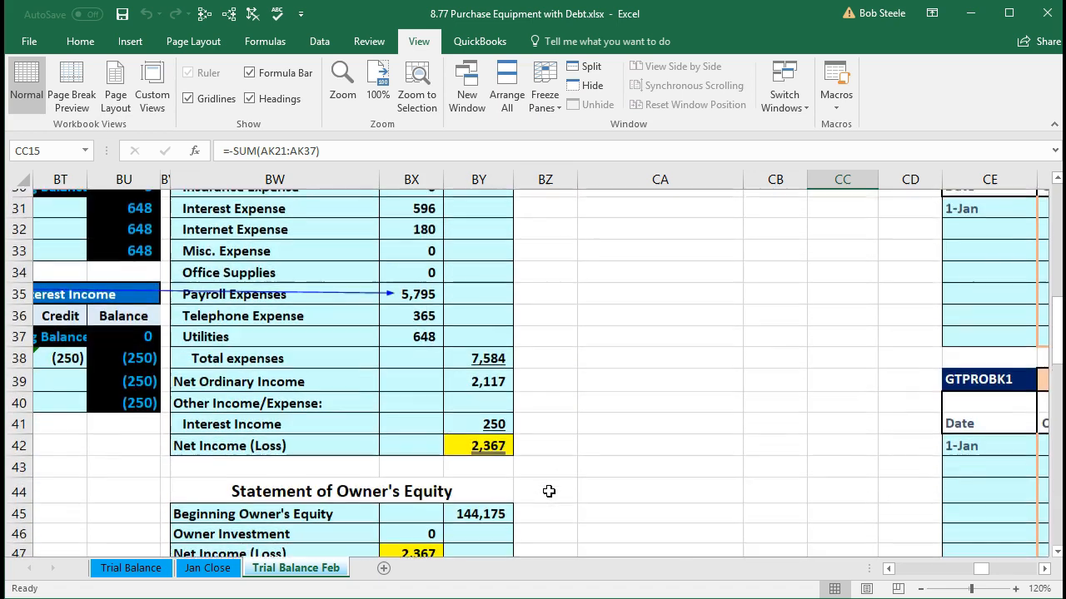
left_click(490, 439)
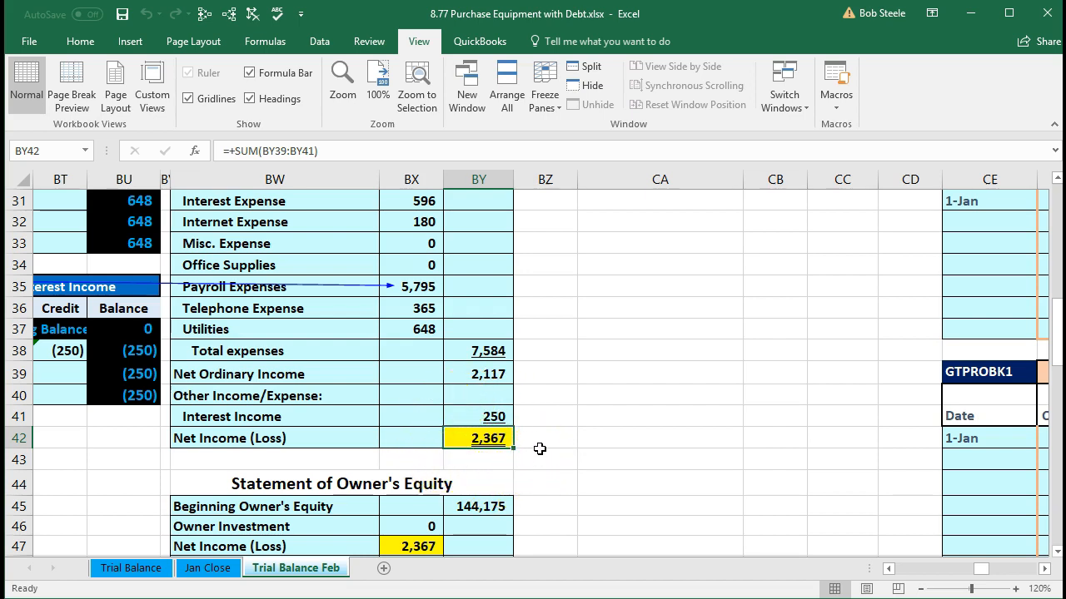
scroll(539, 448, "up", 6)
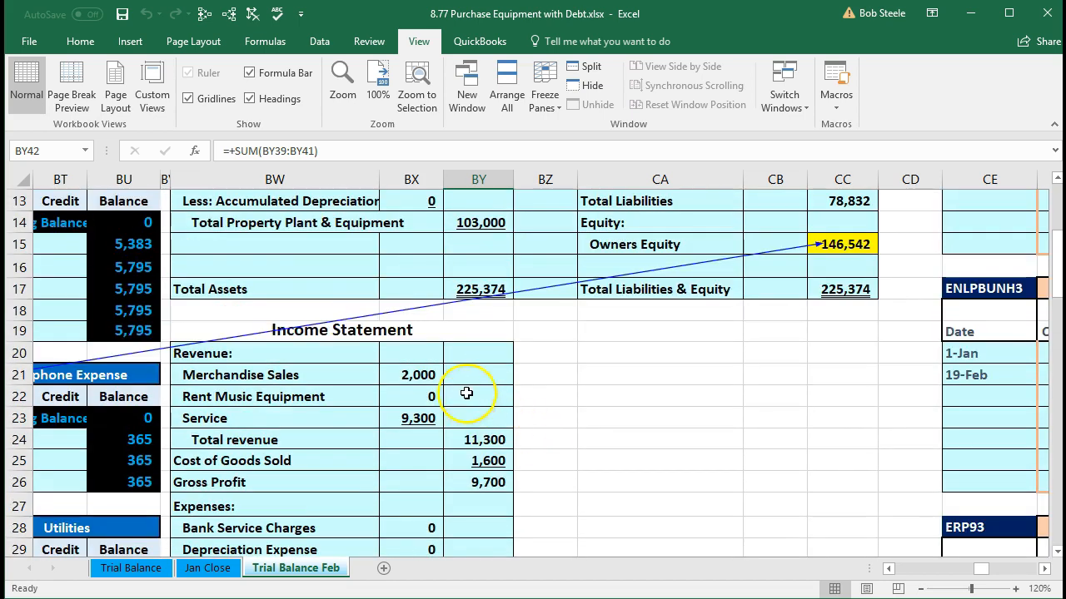
left_click(464, 359)
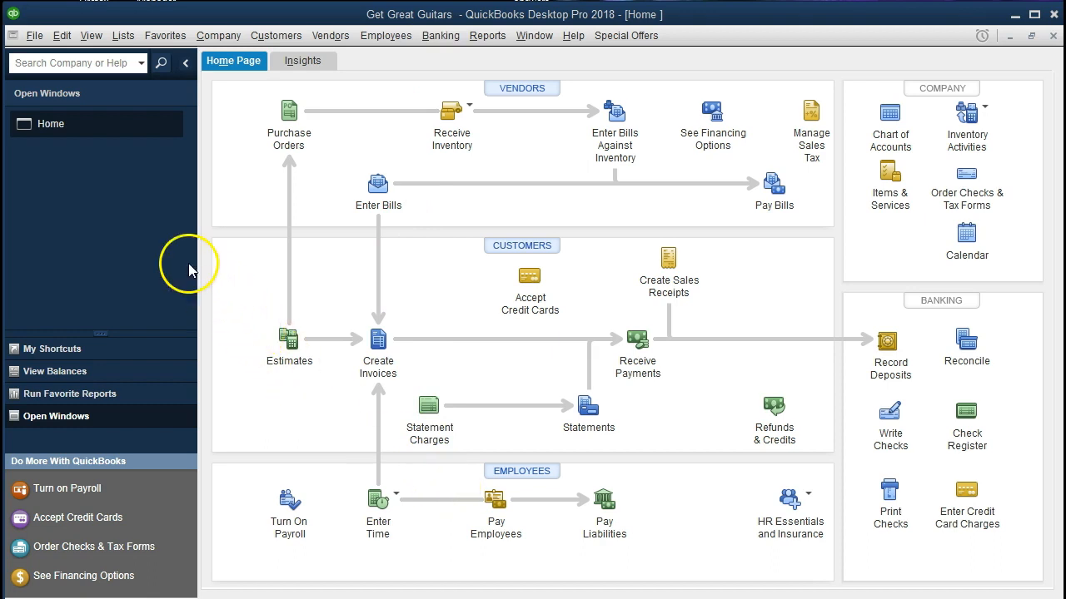
left_click(36, 36)
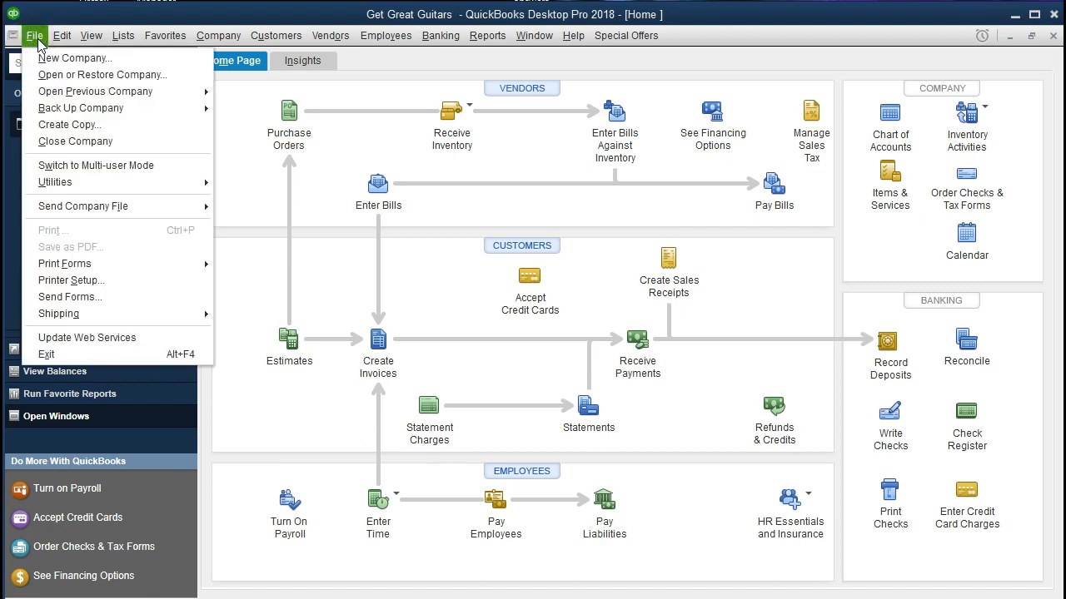
left_click(37, 40)
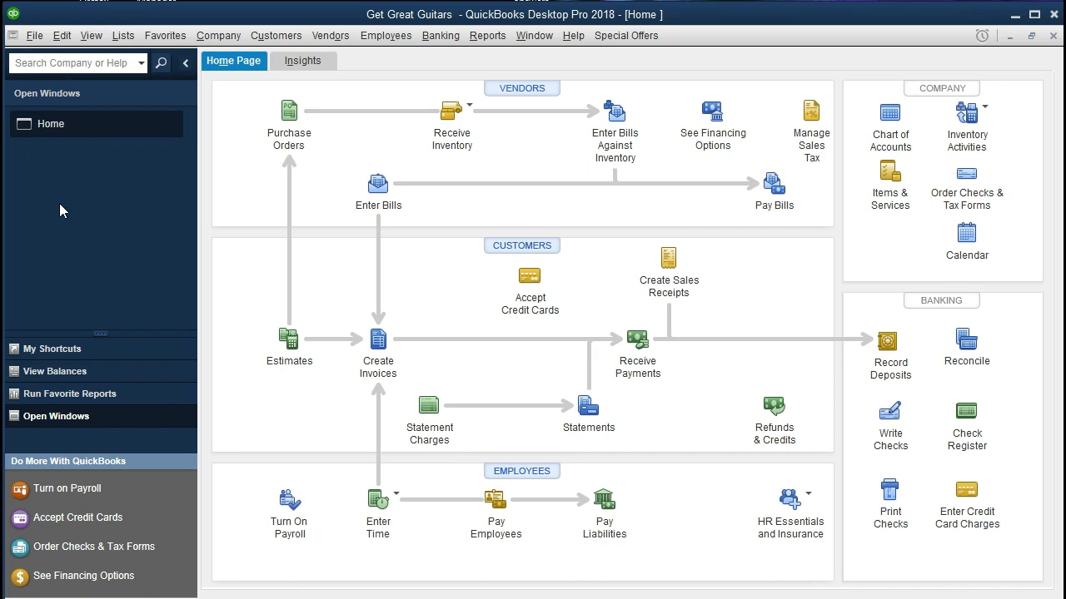
left_click(89, 36)
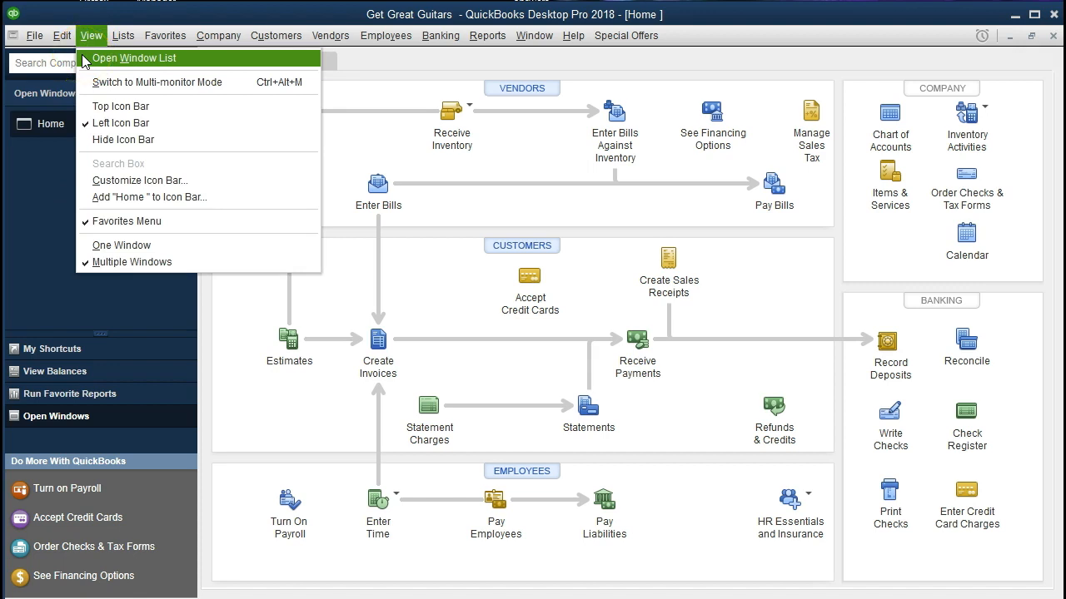
left_click(47, 159)
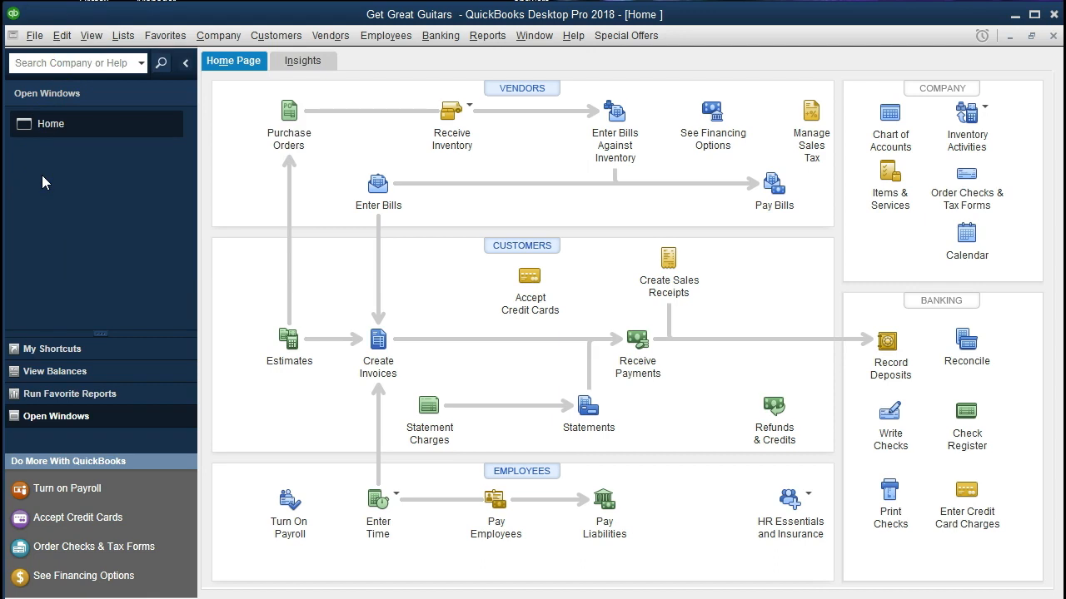
left_click(208, 38)
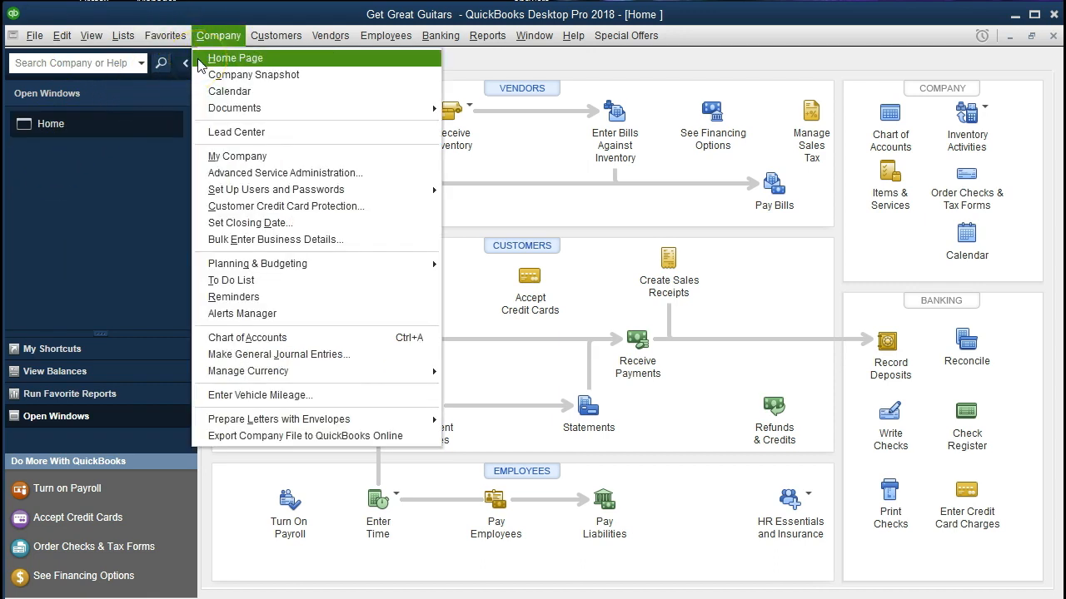
left_click(144, 176)
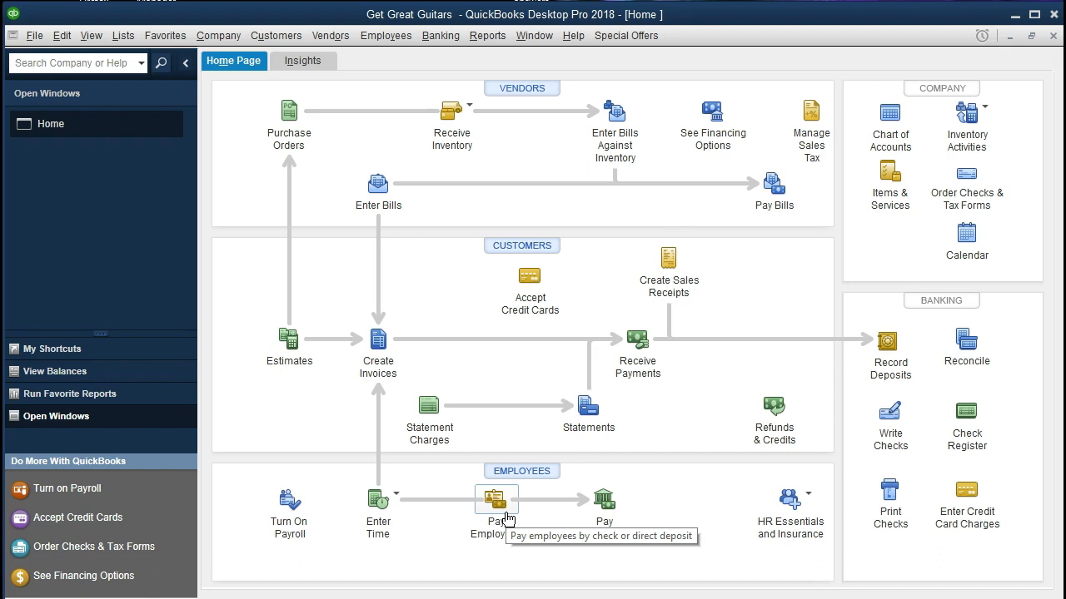
Step: In QuickBooks, start paying employees and set the check date to 02/28/2021, keeping Checking as the bank account
left_click(496, 504)
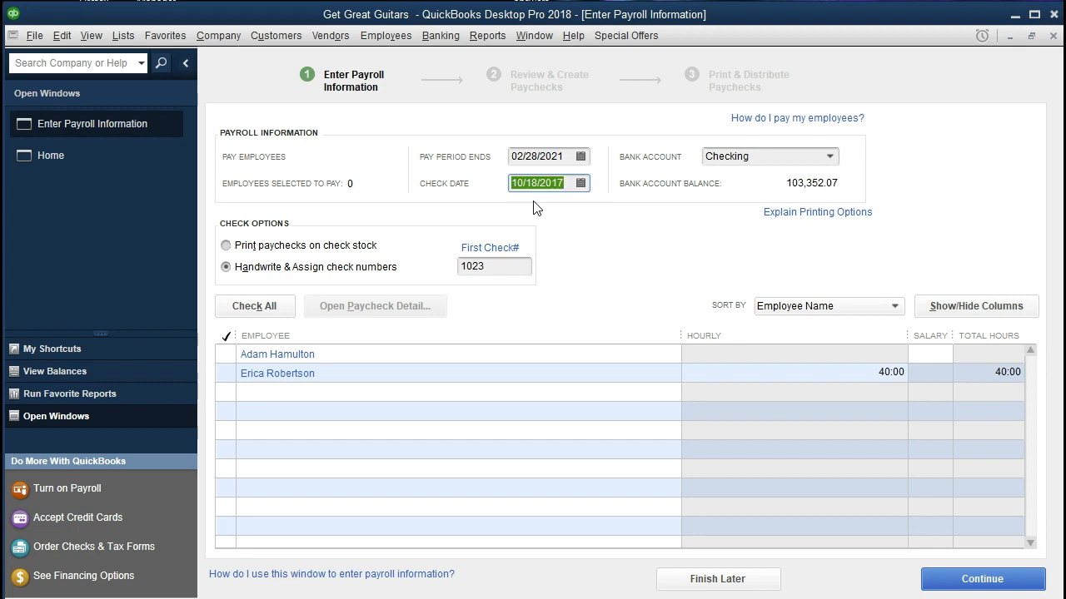
type("022821")
key("Tab")
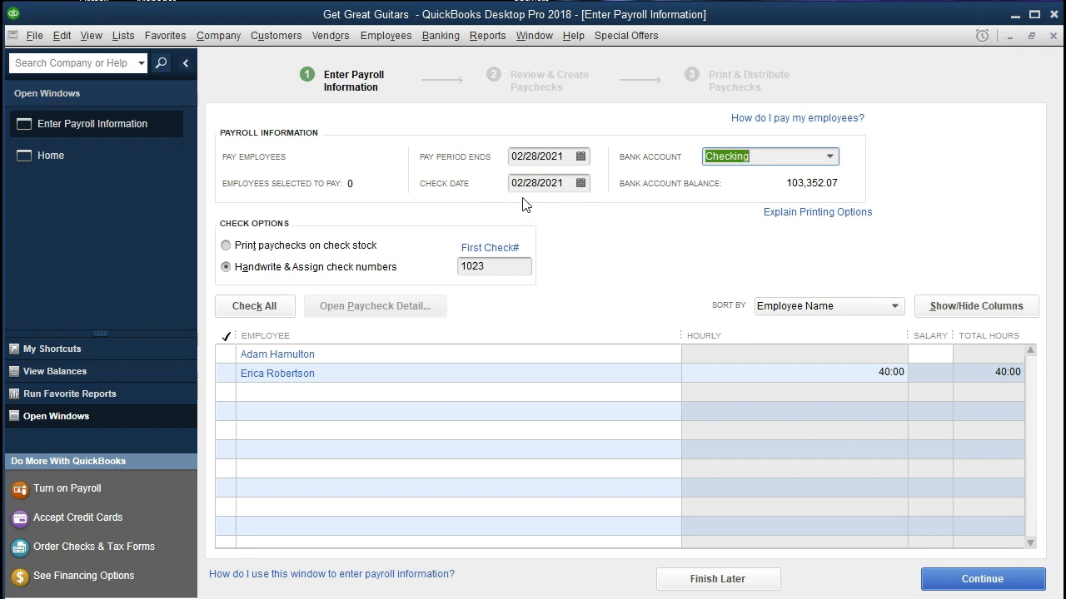
left_click(537, 203)
left_click(707, 186)
key("Tab")
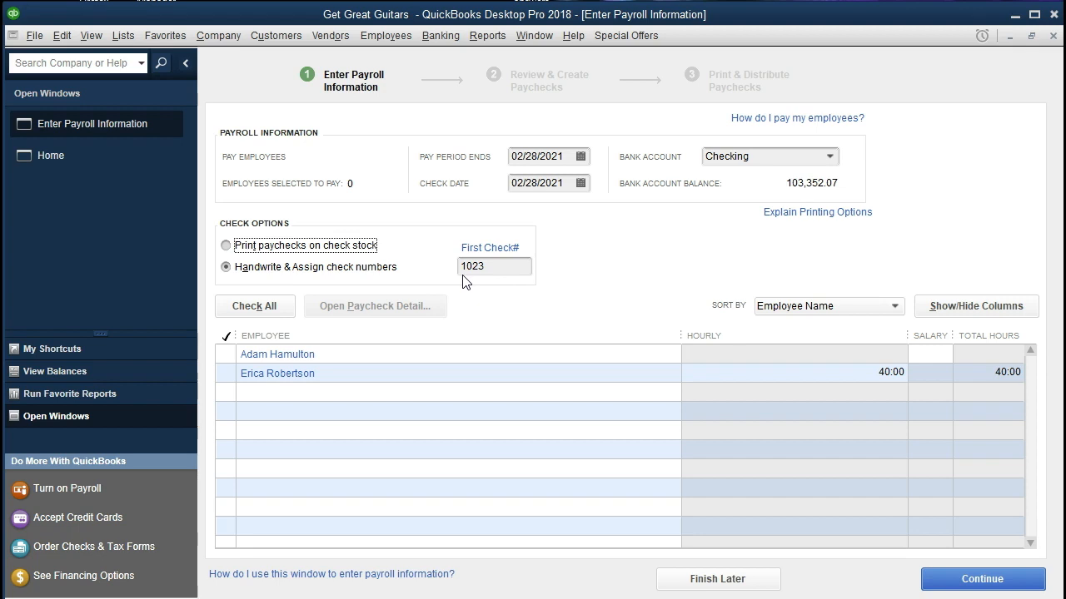
Step: Select both employees for the payroll run and continue to the paycheck review
left_click(226, 353)
left_click(227, 373)
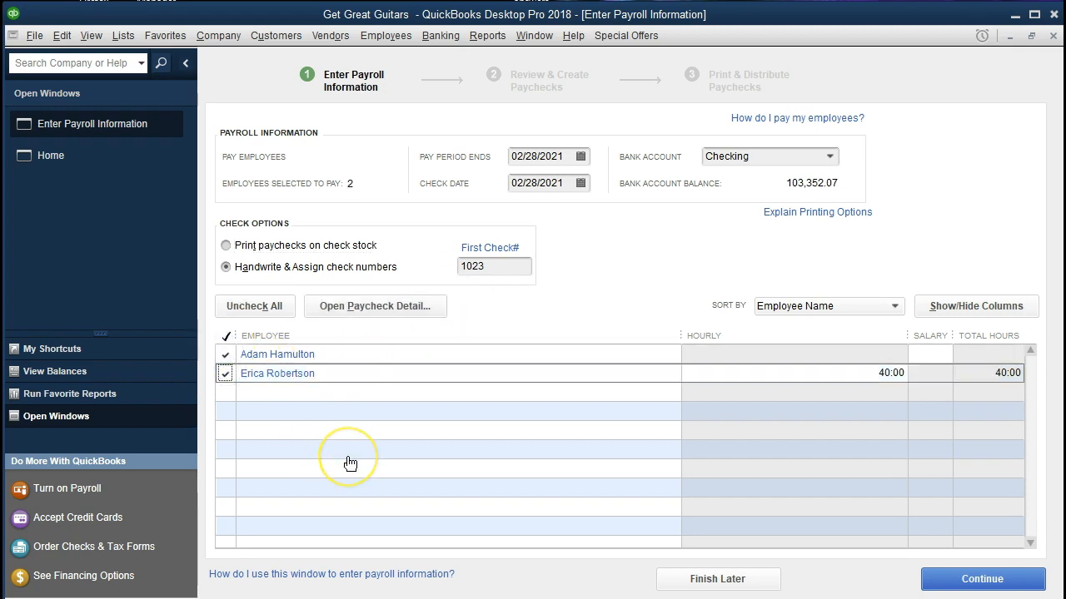
left_click(415, 488)
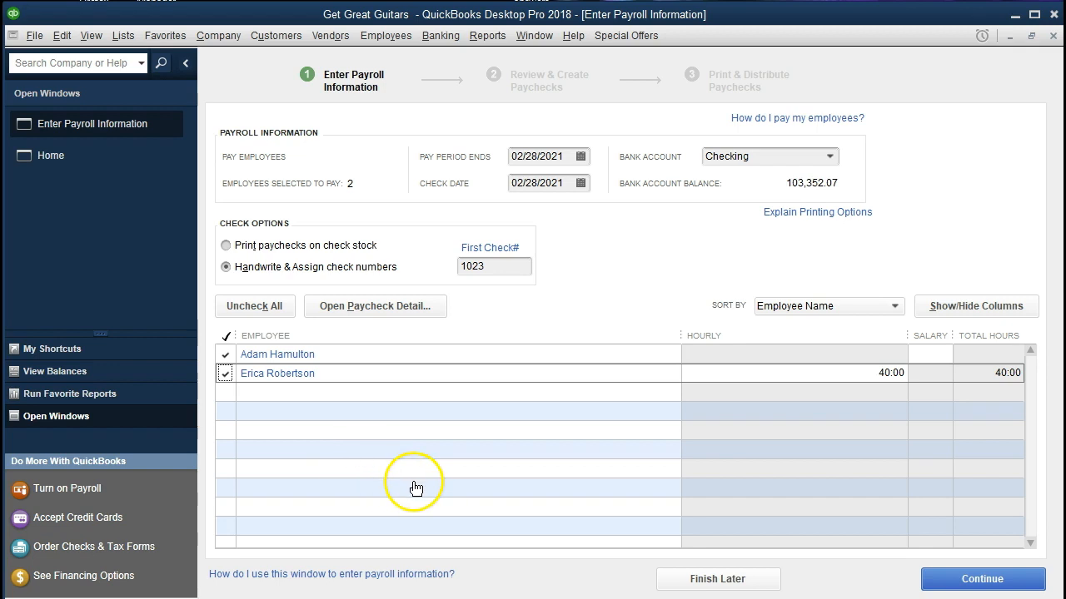
left_click(941, 583)
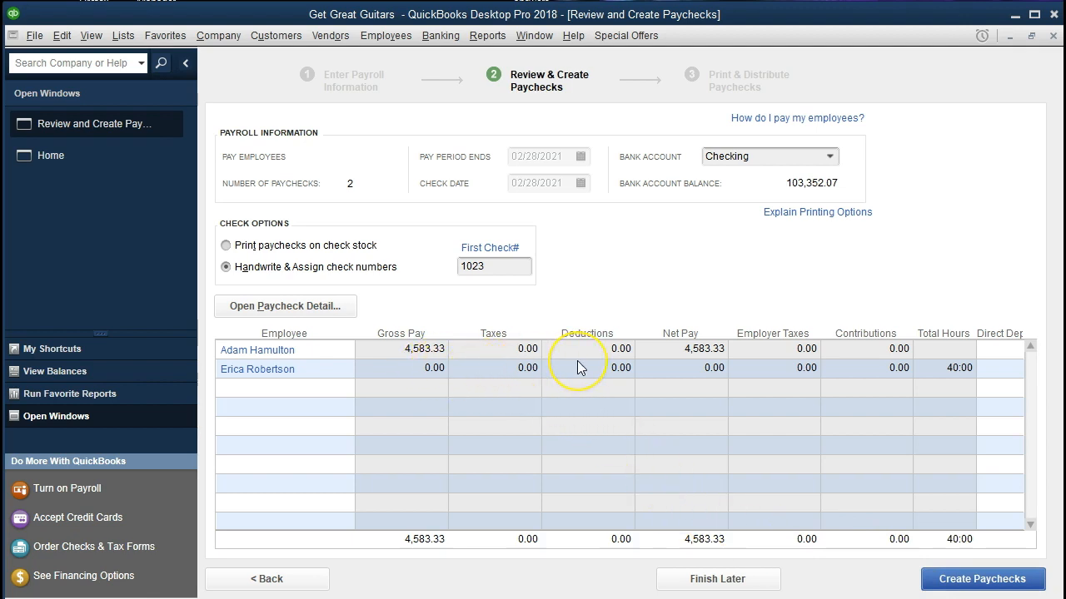
Step: Open the salaried employee's paycheck preview and set the Federal Withholding amount to -720
left_click(671, 368)
left_click(276, 353)
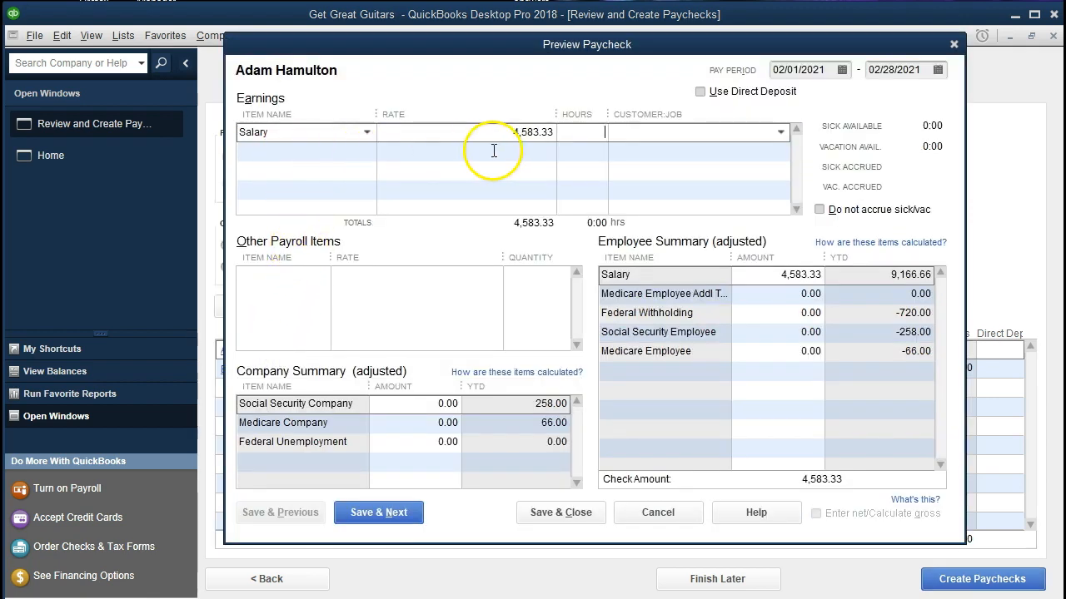
key("Tab")
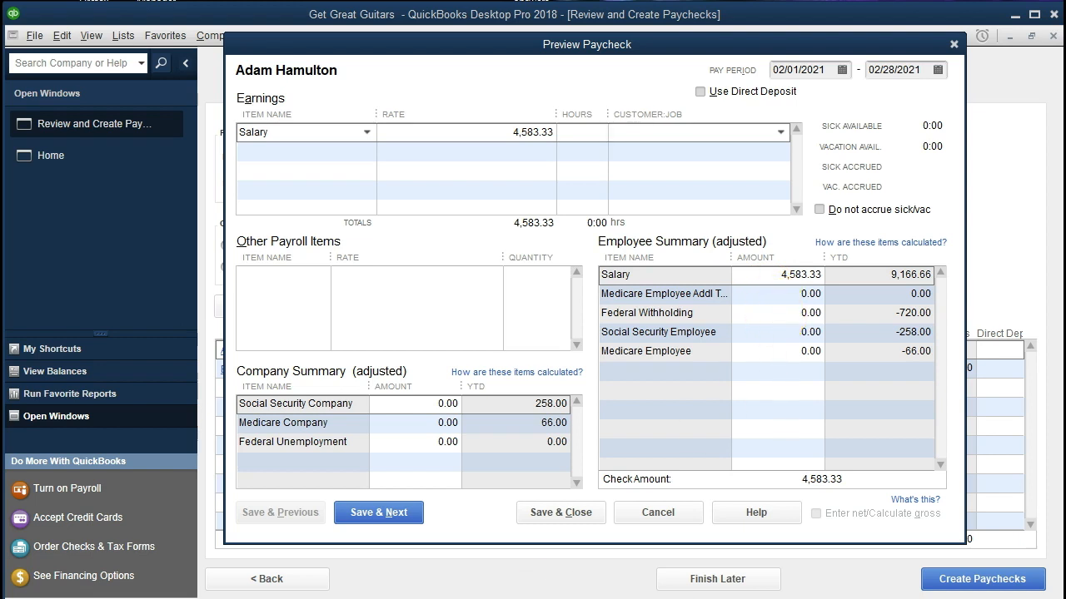
left_click(811, 314)
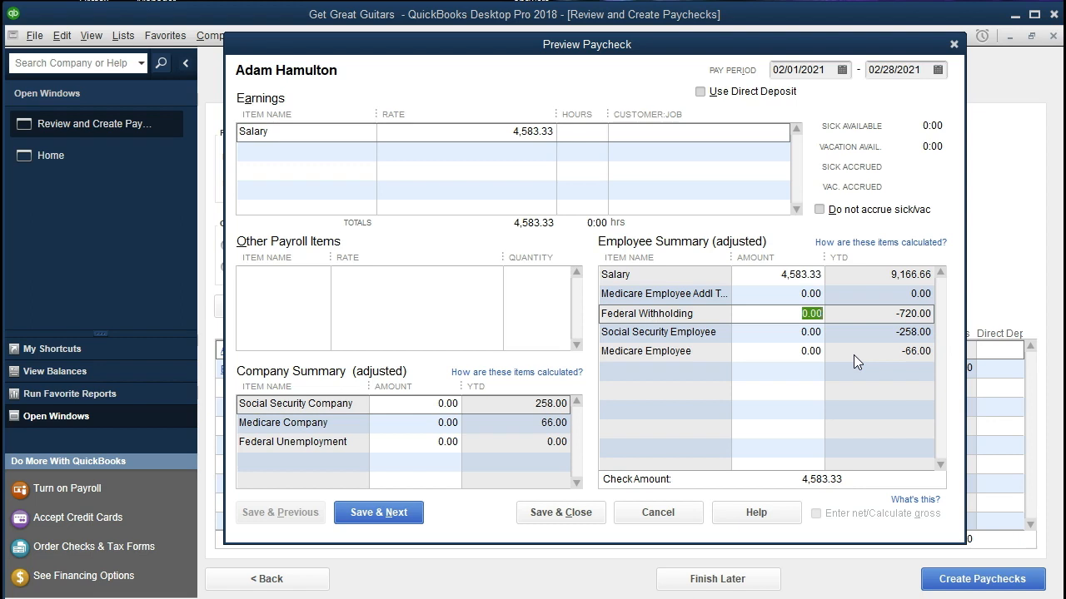
type("-720")
key("Tab")
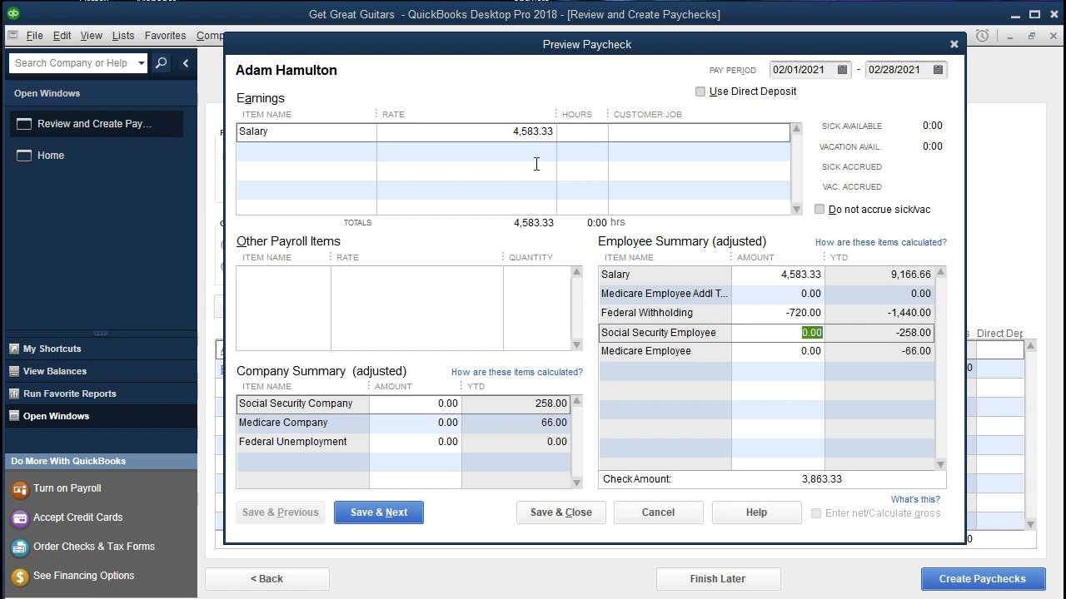
Step: Switch to Calculator and multiply the 4583.33 salary by 0.062 to compute the employee's Social Security tax
key("alt+Tab")
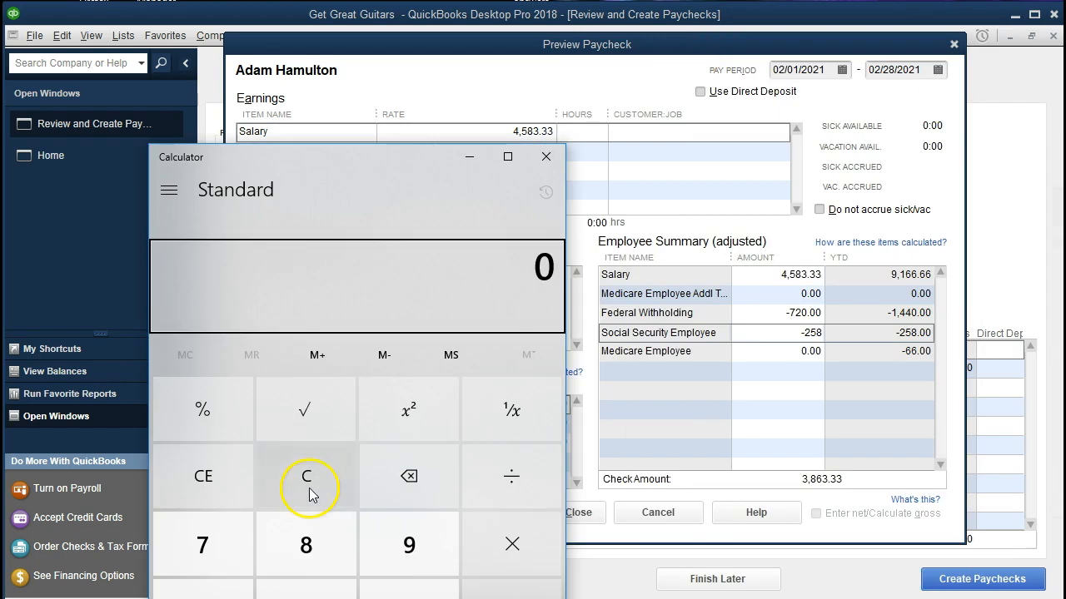
left_click(308, 488)
type("4583.33")
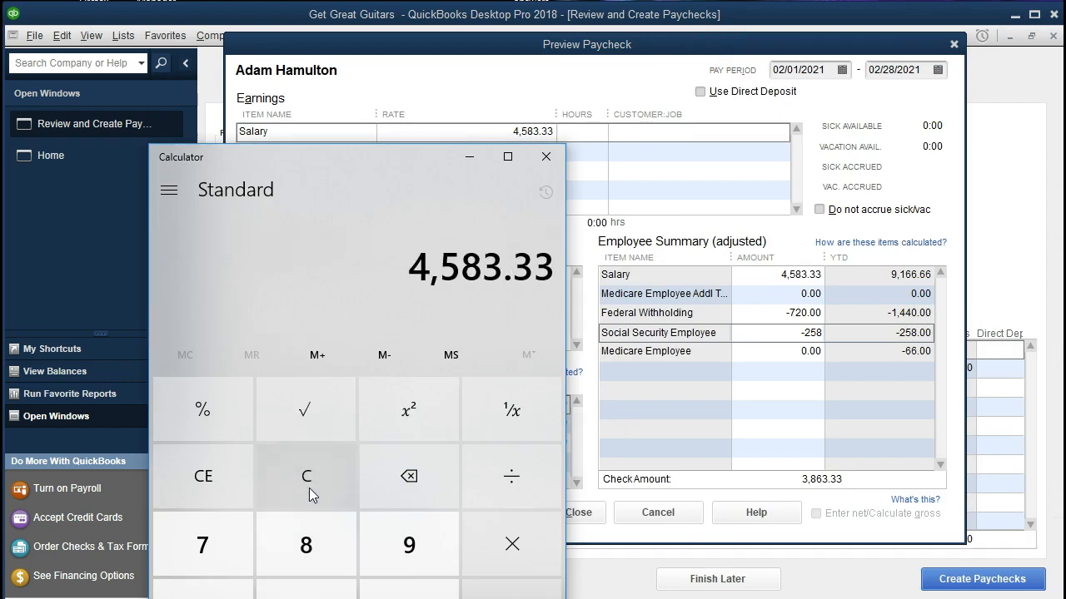
type("*0.062")
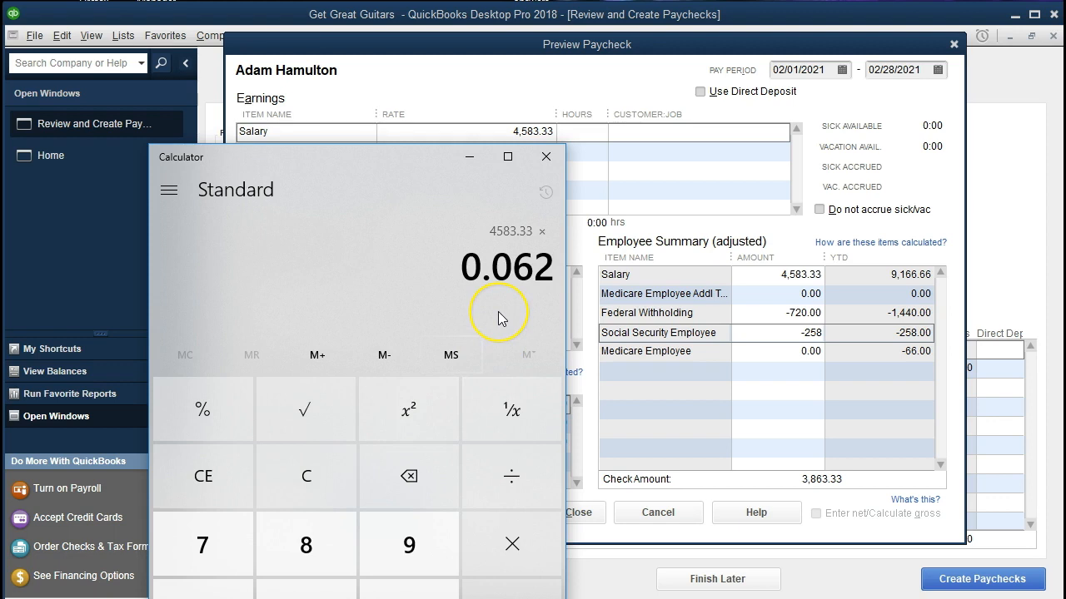
key("Return")
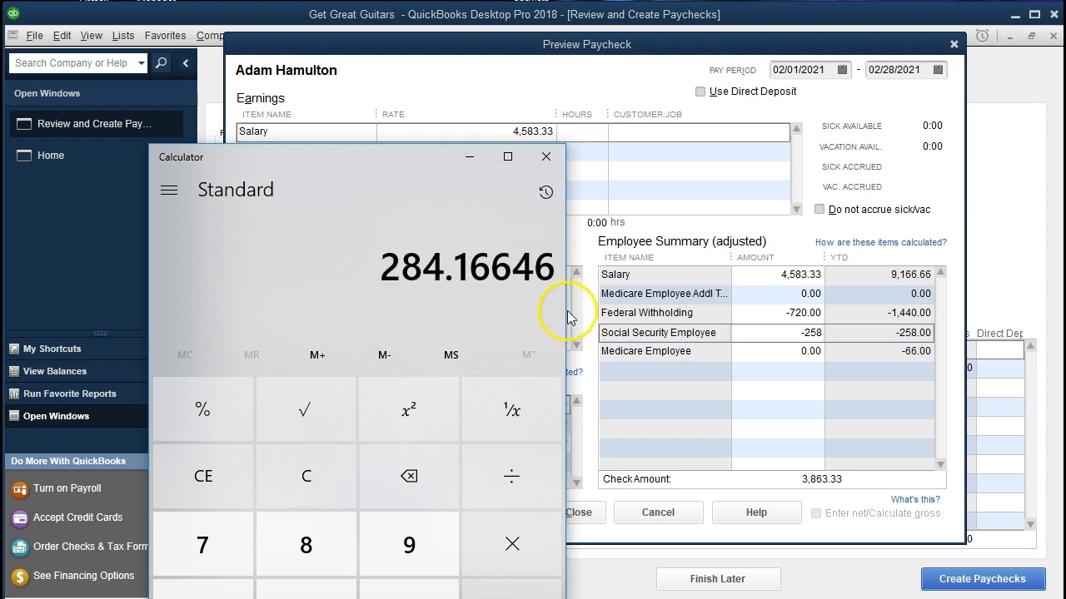
Step: Back in QuickBooks, set the Social Security Employee amount on the salaried employee's paycheck to -284.16
left_click(754, 339)
left_click(764, 334)
type("-284.16")
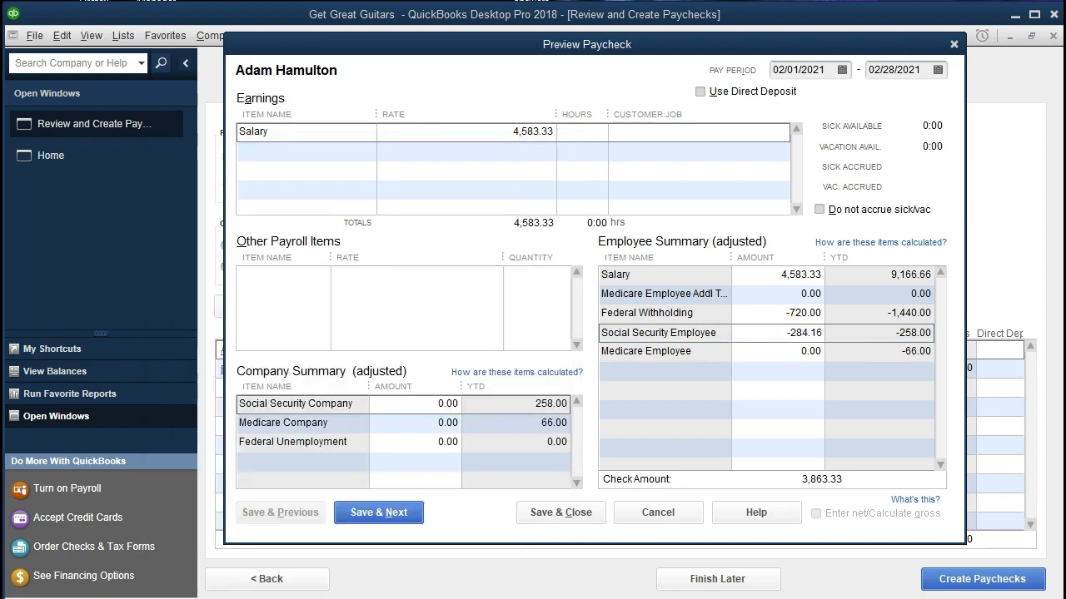
left_click(846, 350)
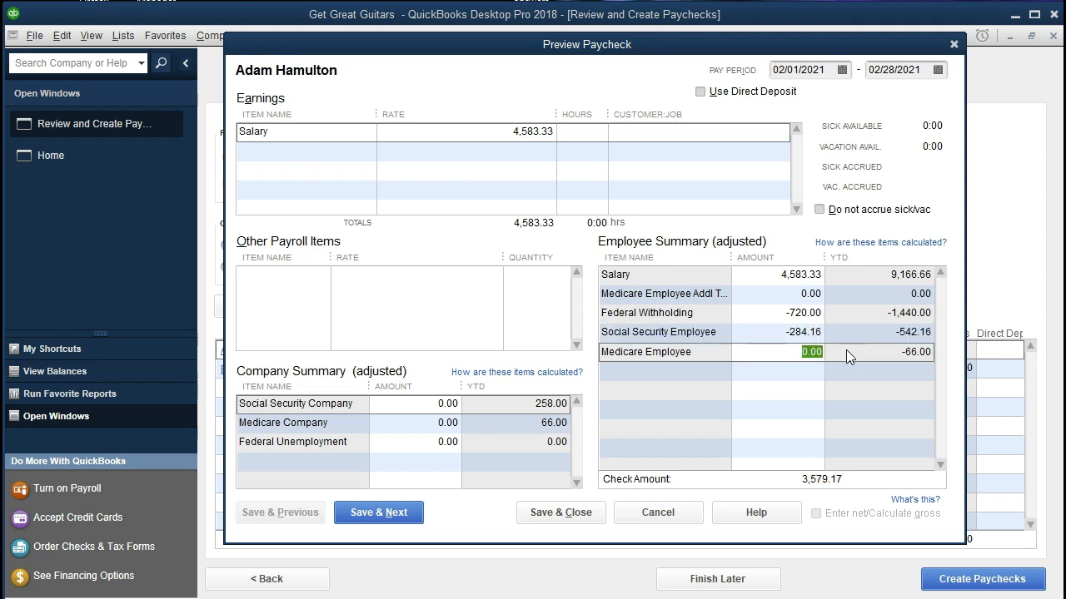
Step: Switch to Calculator, clear it, and multiply the 4583.33 salary by 0.0145 to compute the employee's Medicare tax
left_click(420, 598)
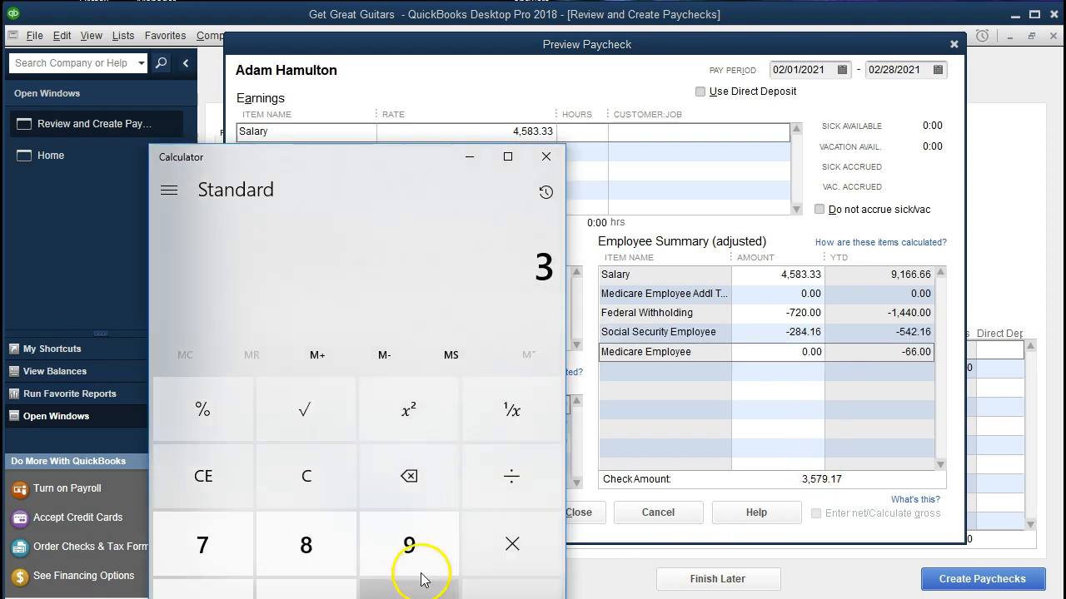
left_click(326, 485)
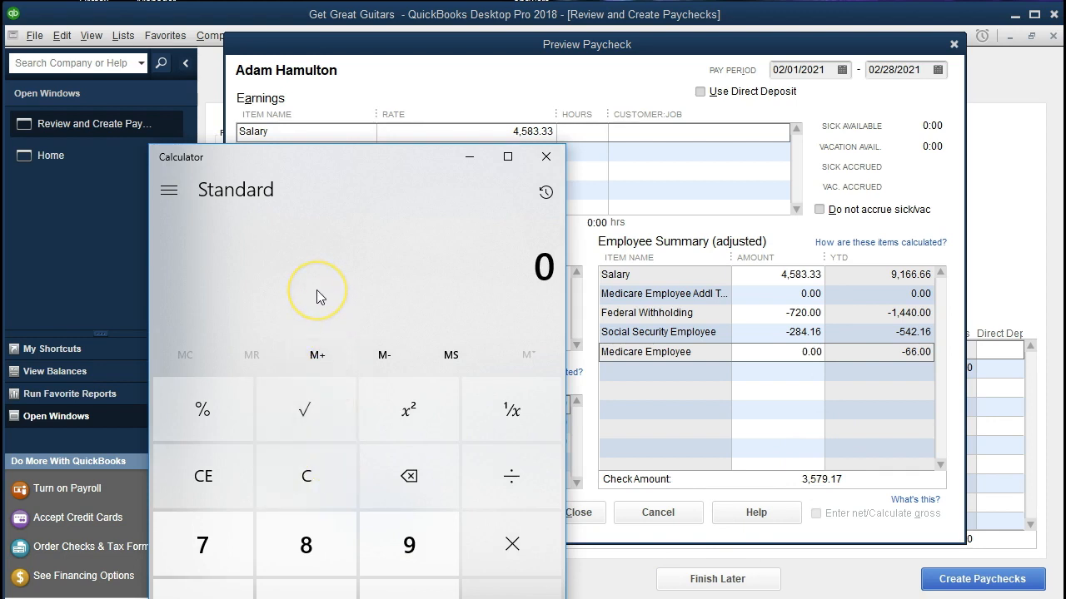
type("4,583.3")
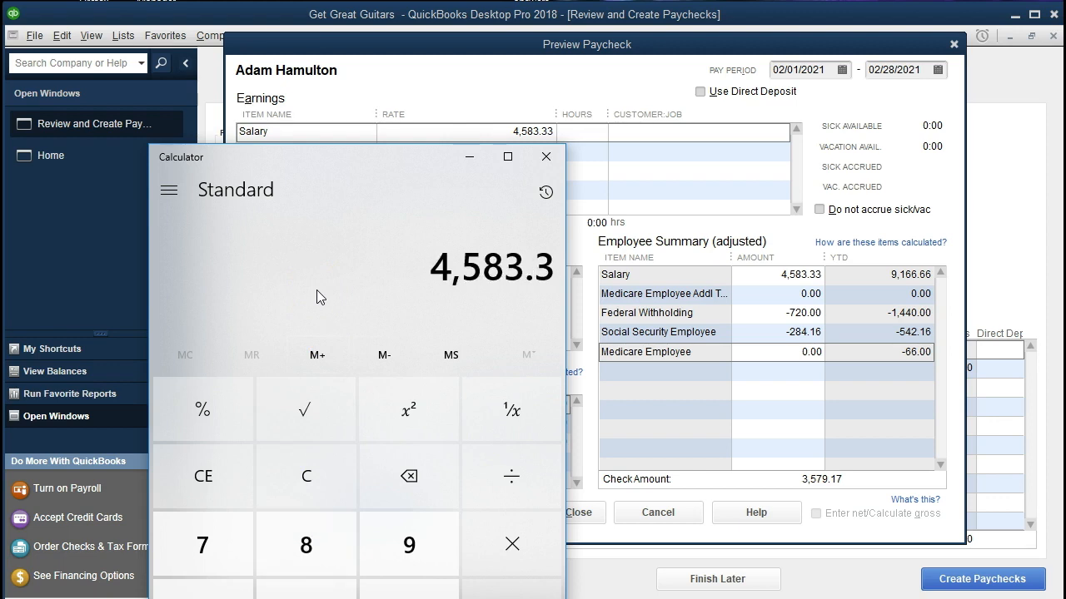
type("3")
key("asterisk")
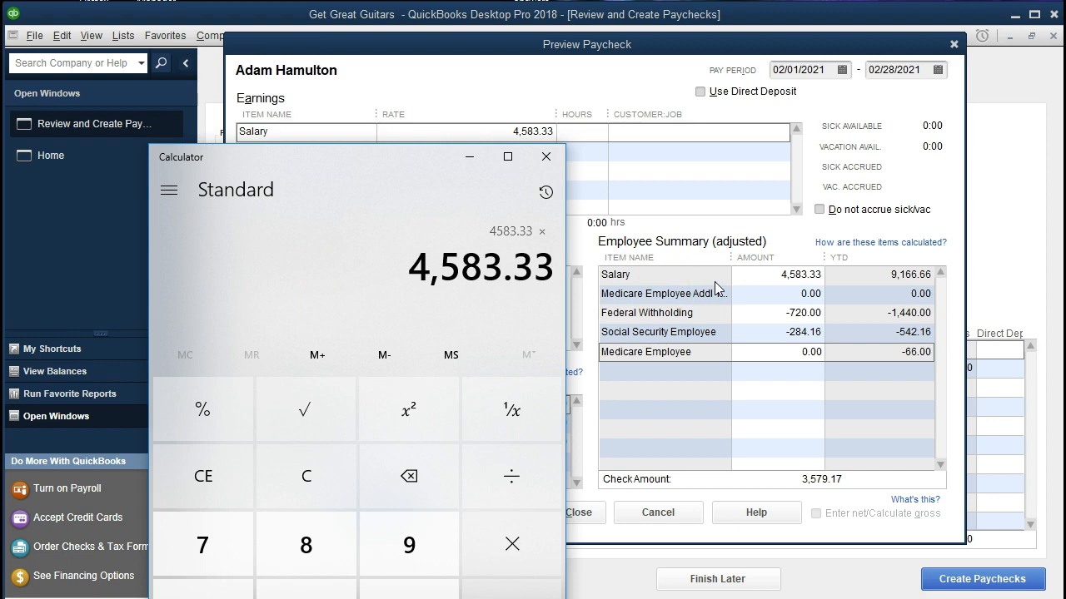
type(".0145")
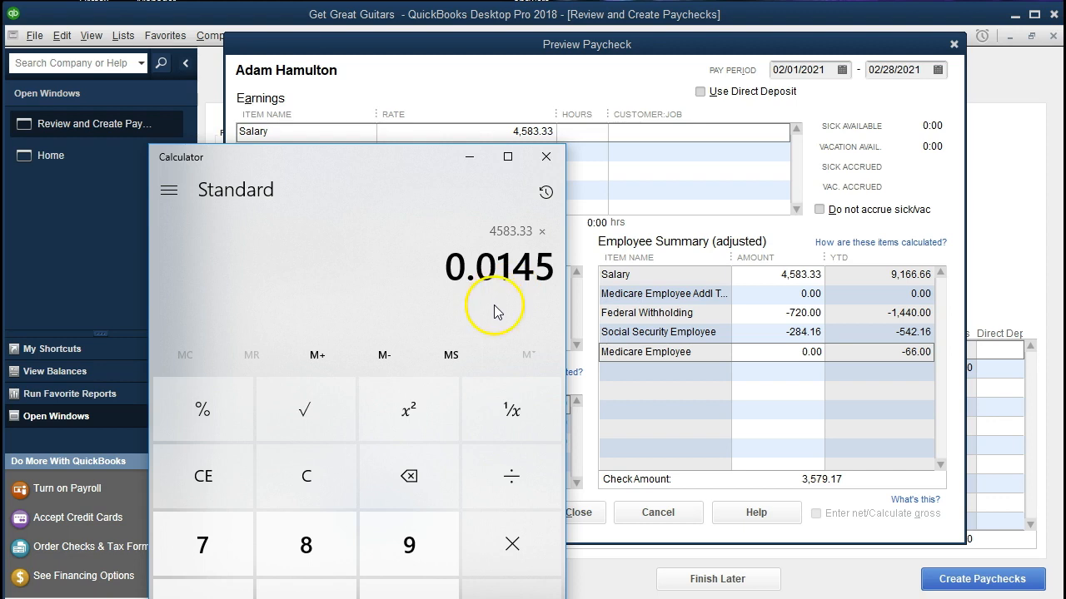
key("Return")
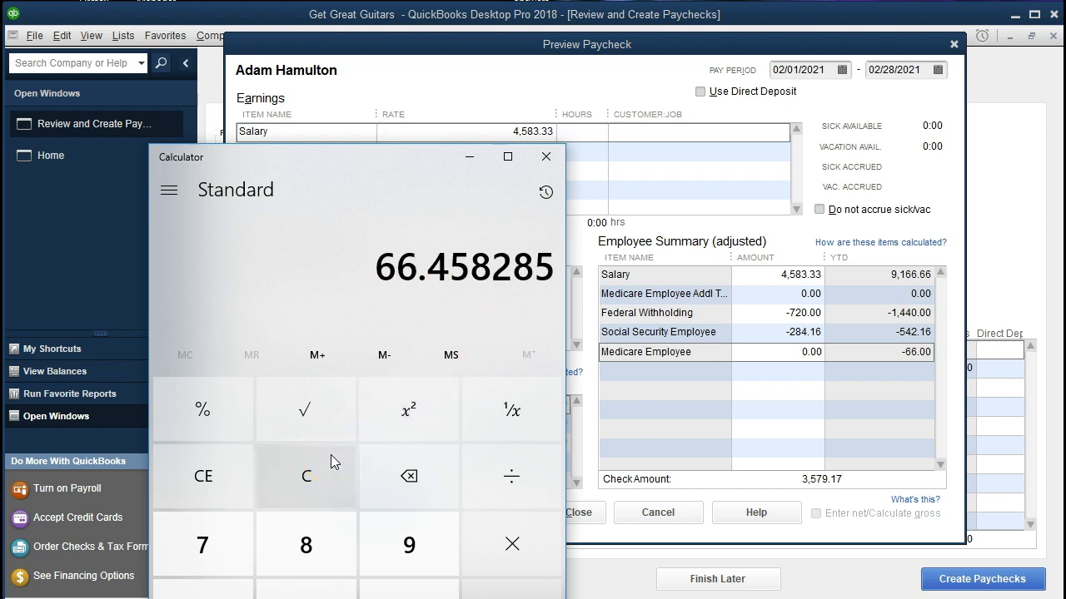
Step: Back in QuickBooks, set the Medicare Employee amount on the salaried employee's paycheck to -66.46
left_click(419, 298)
left_click(762, 352)
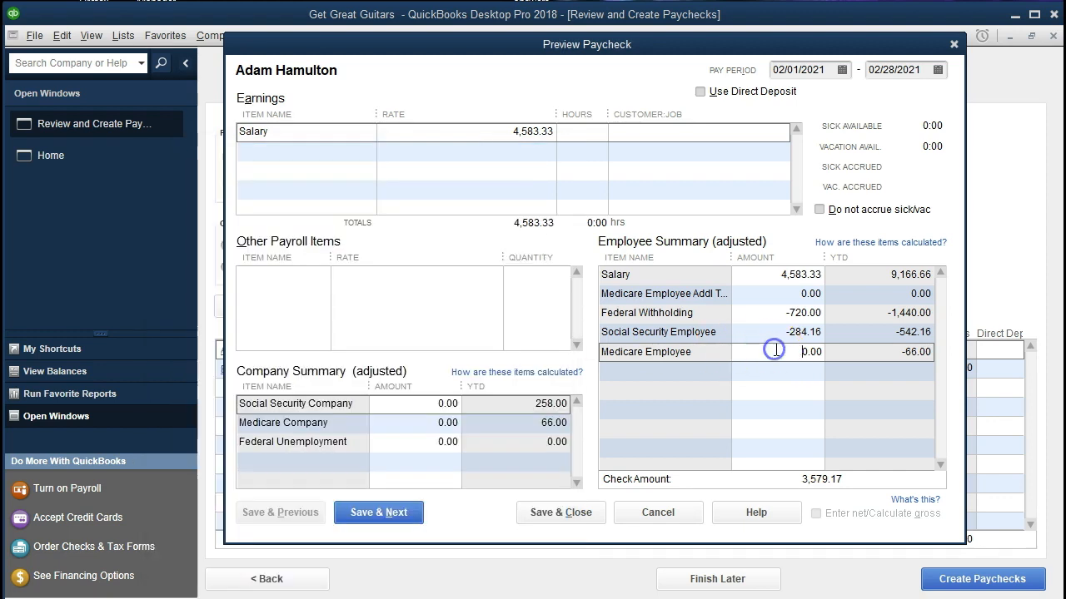
key("Delete")
key("Delete")
key("Delete")
key("Delete")
type("-66.6")
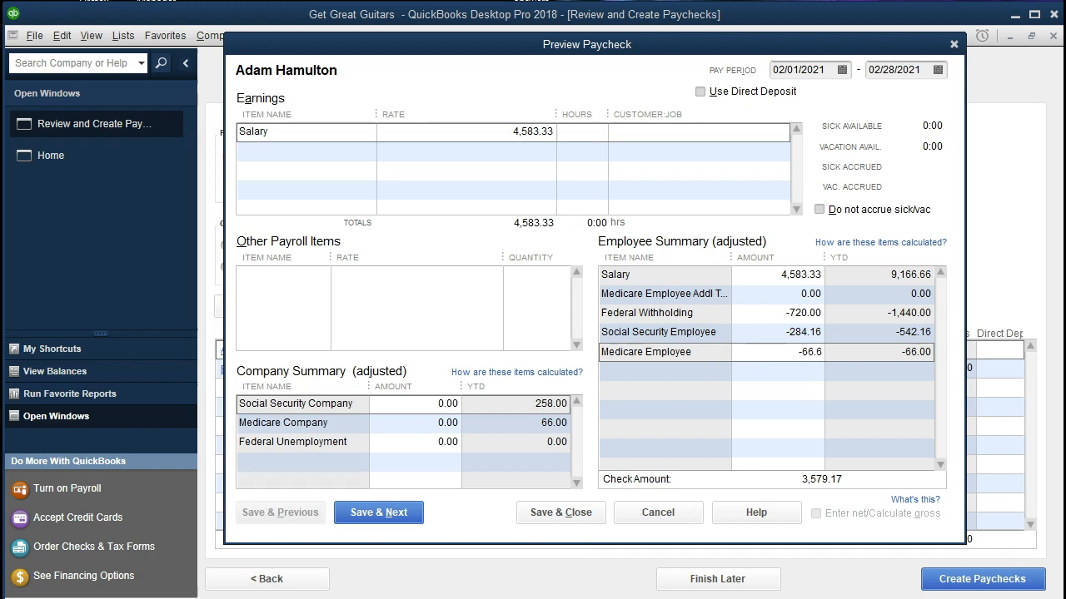
key("BackSpace")
type("46")
key("Tab")
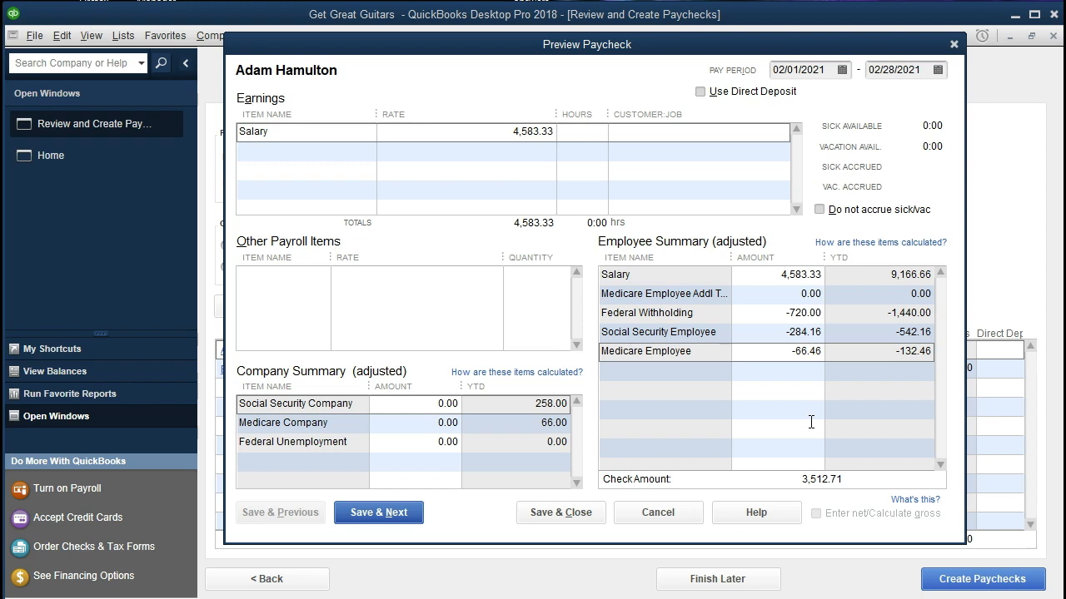
Step: Review the Salary, Federal Withholding, Social Security Employee and Medicare Employee amounts in the salaried employee's Employee Summary
left_click(764, 310)
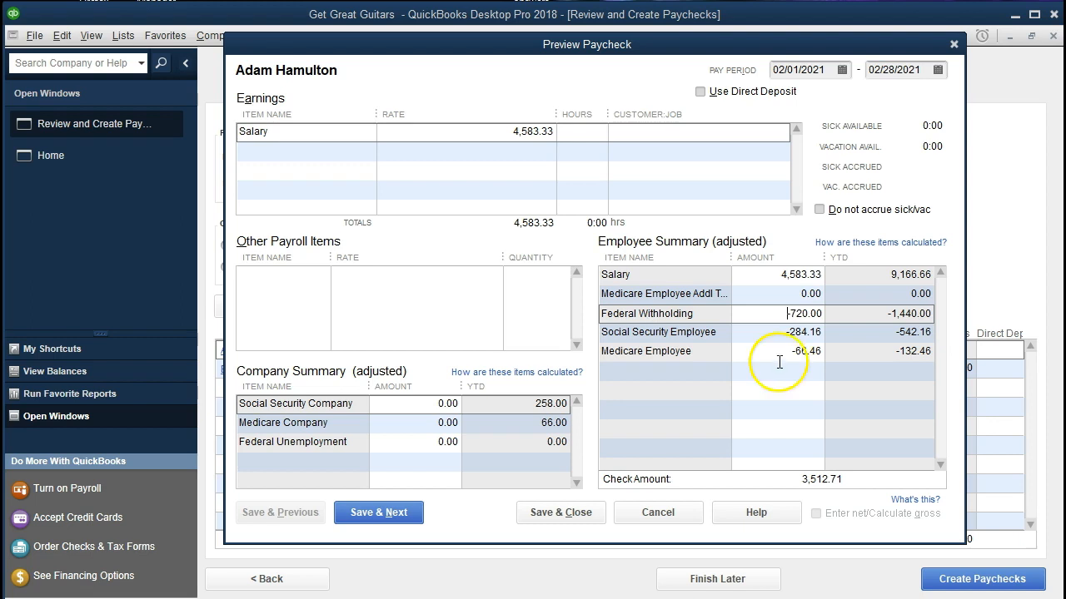
left_click(773, 333)
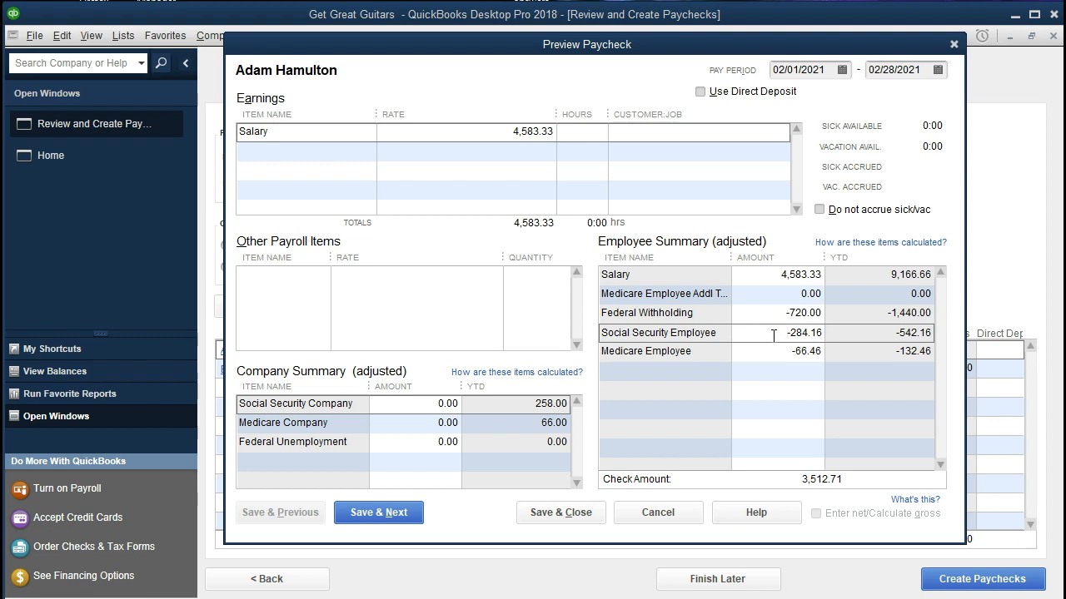
left_click(758, 313)
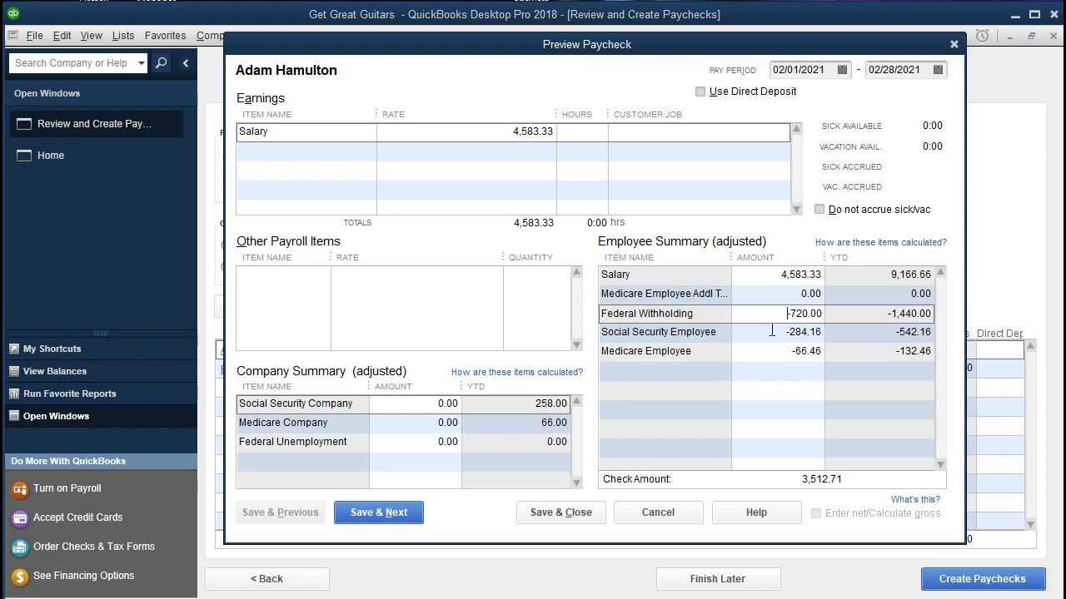
left_click(772, 331)
left_click(775, 350)
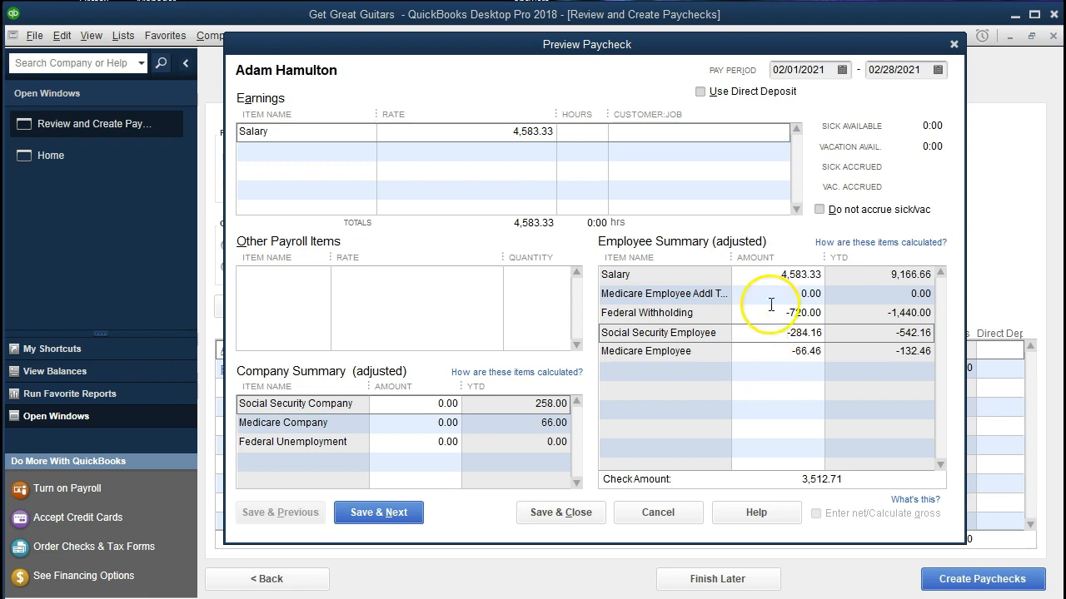
left_click(765, 277)
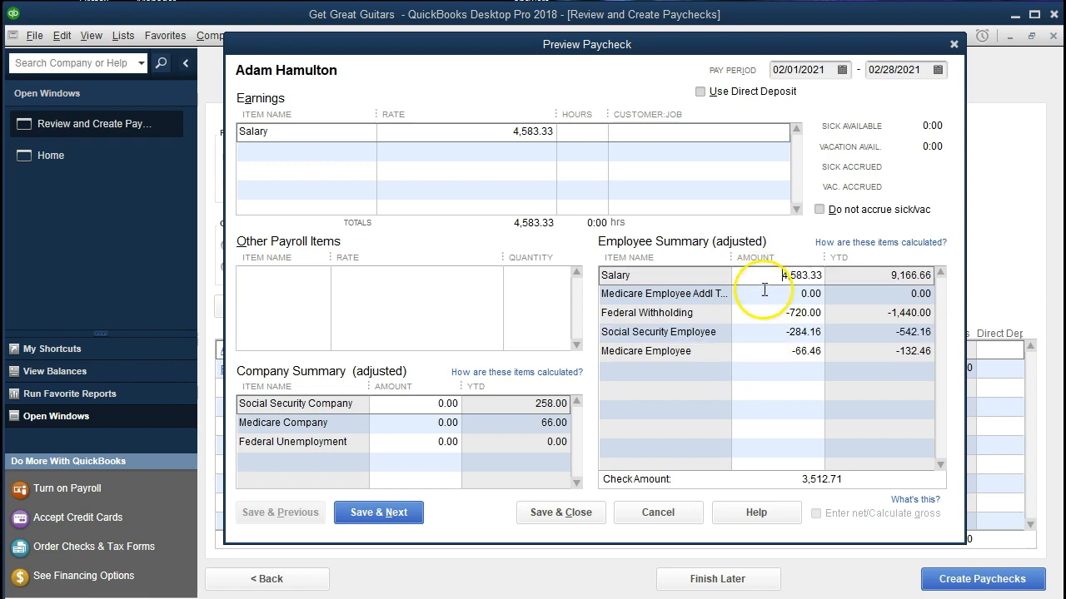
left_click(764, 313)
left_click(763, 332)
left_click(765, 350)
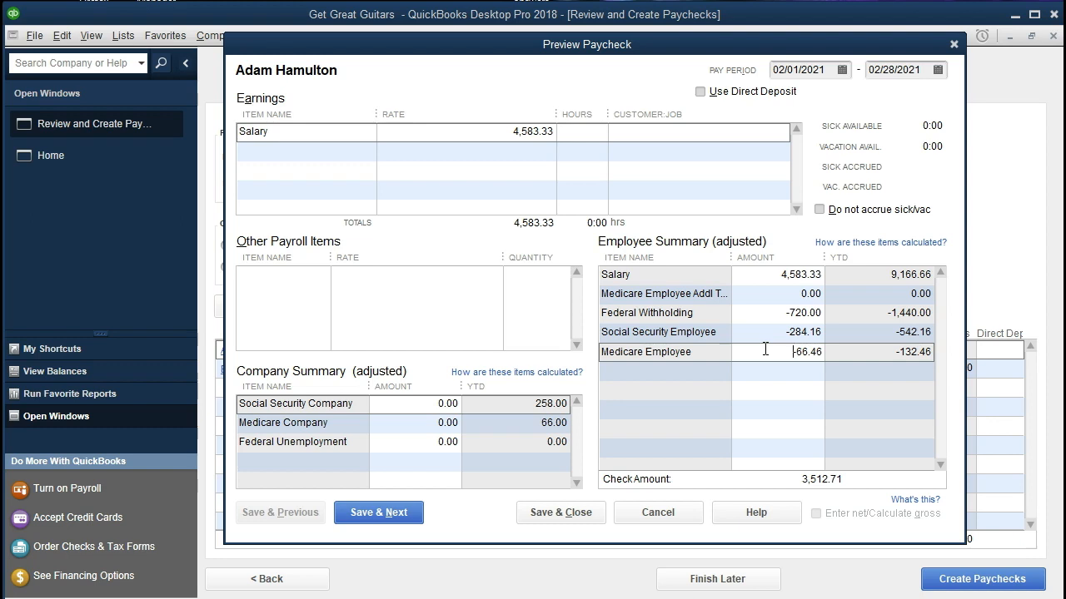
Step: In the Company Summary, set Social Security Company to 284.16 and Medicare Company to 66.46
left_click(433, 404)
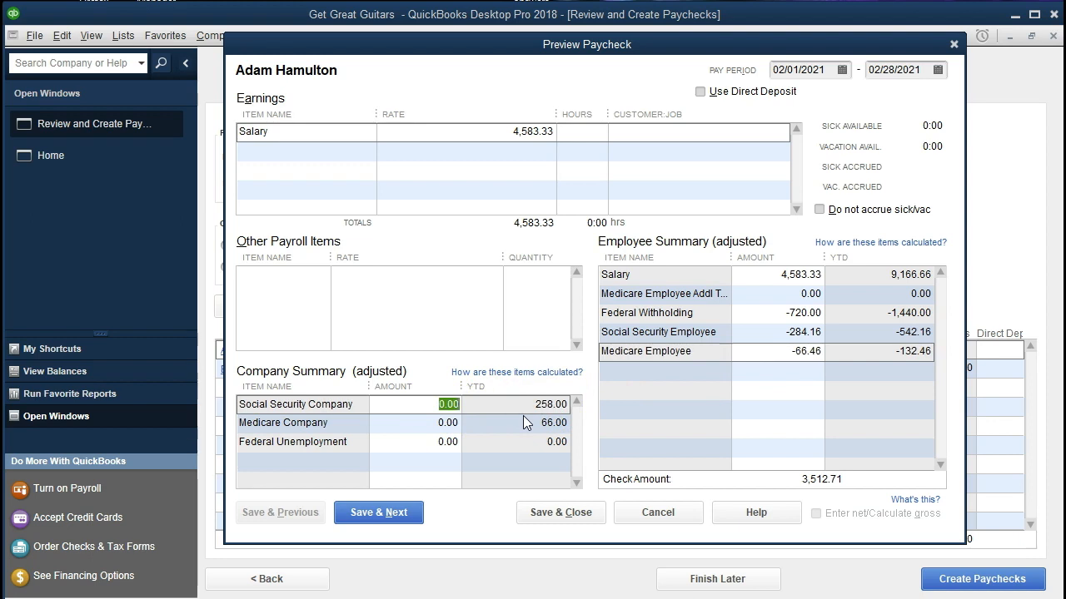
type("284.16")
key("Tab")
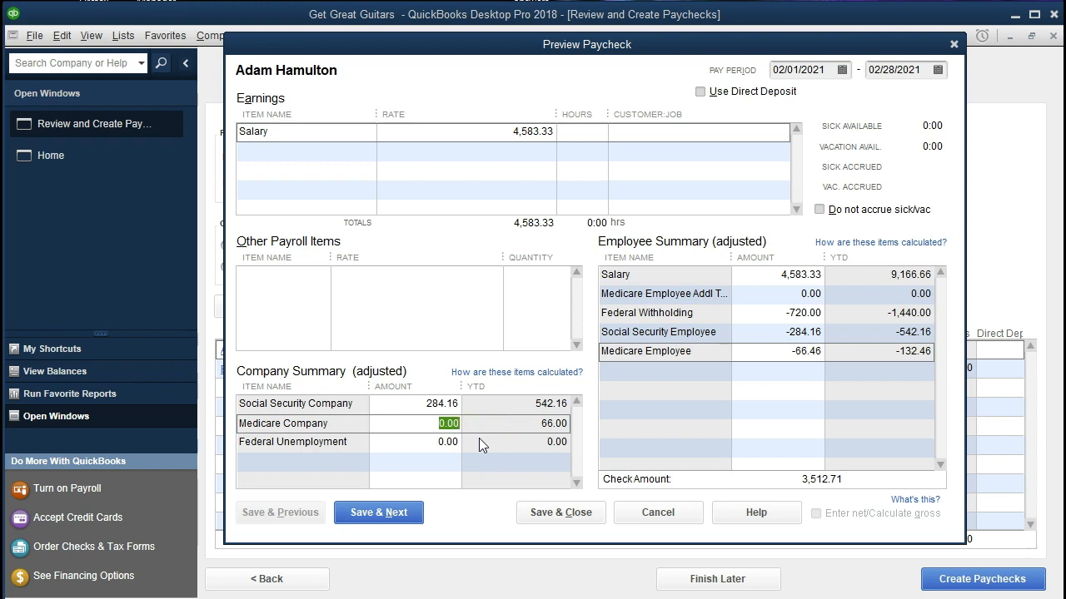
type("66.46")
left_click(479, 438)
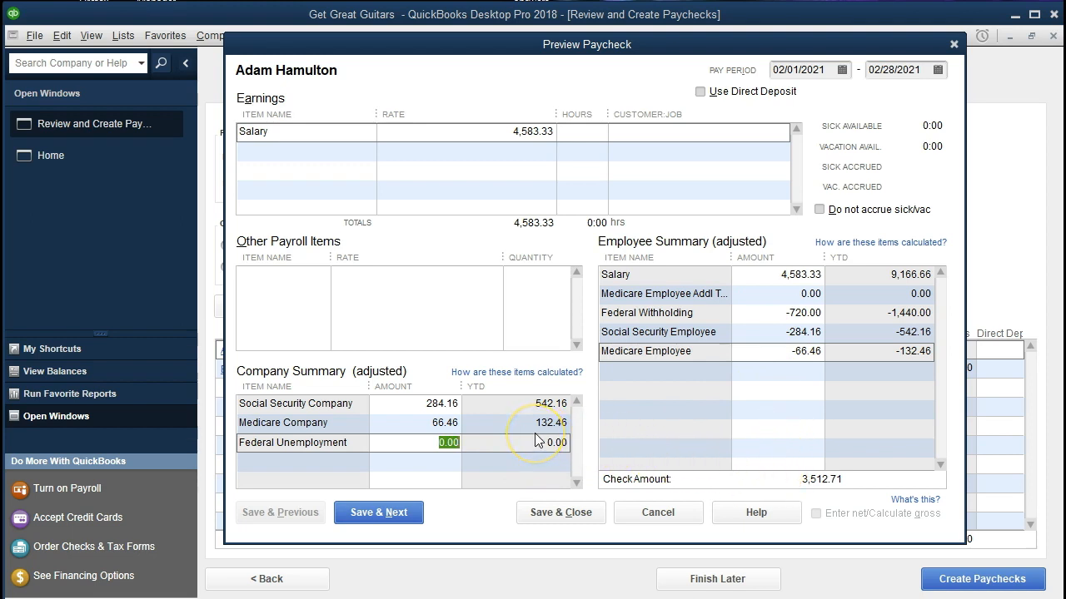
Step: Save the salaried paycheck, continue to the hourly employee's paycheck, and set the Hourly rate to 20.00
left_click(408, 513)
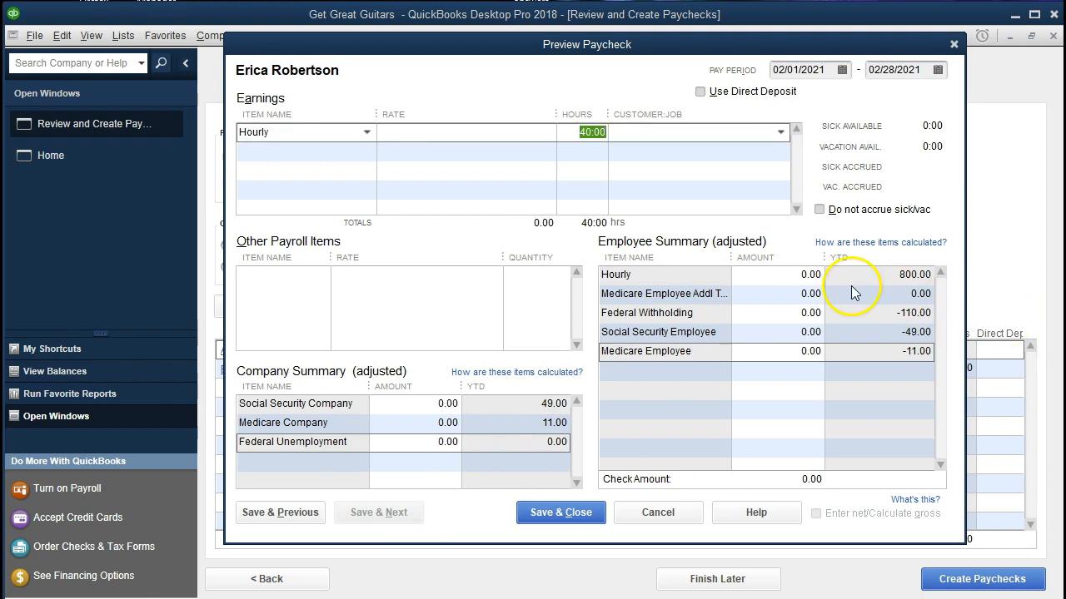
left_click(533, 132)
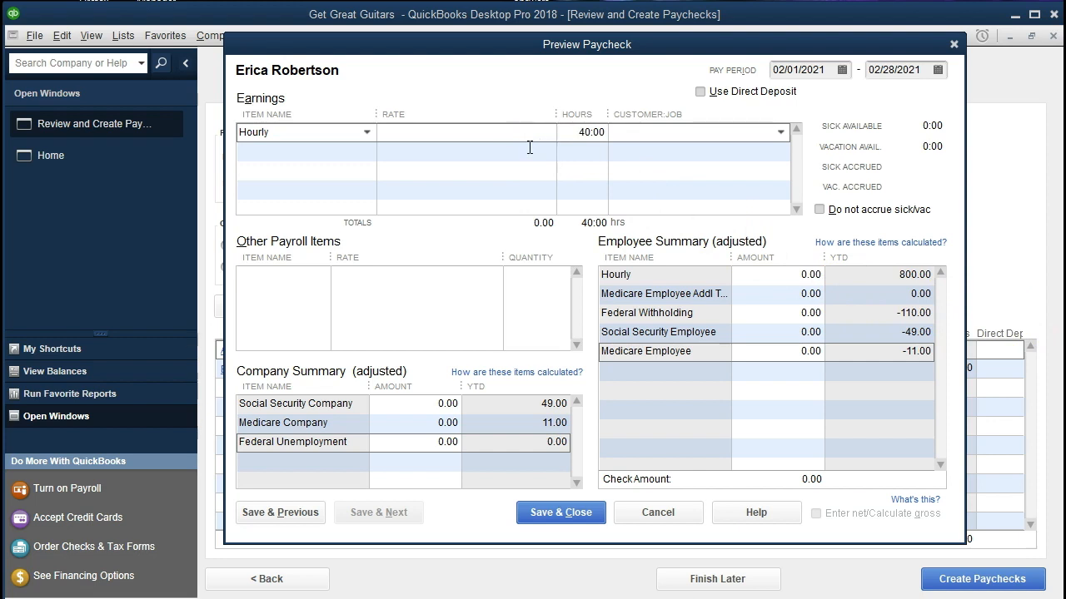
type("20")
key("Tab")
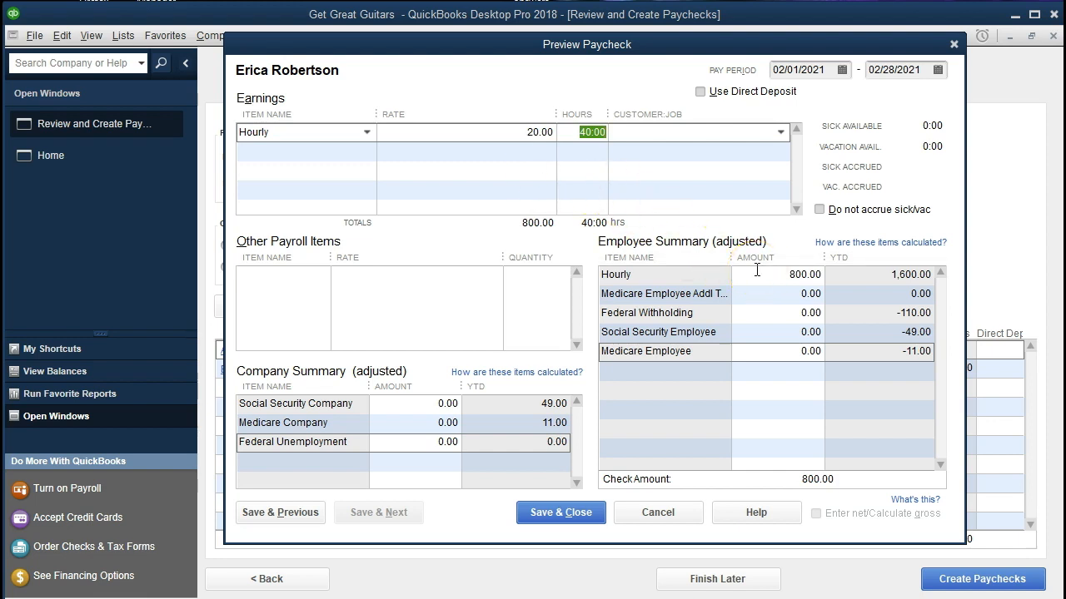
Step: Set the Federal Withholding amount on the hourly employee's paycheck to -110
left_click(774, 315)
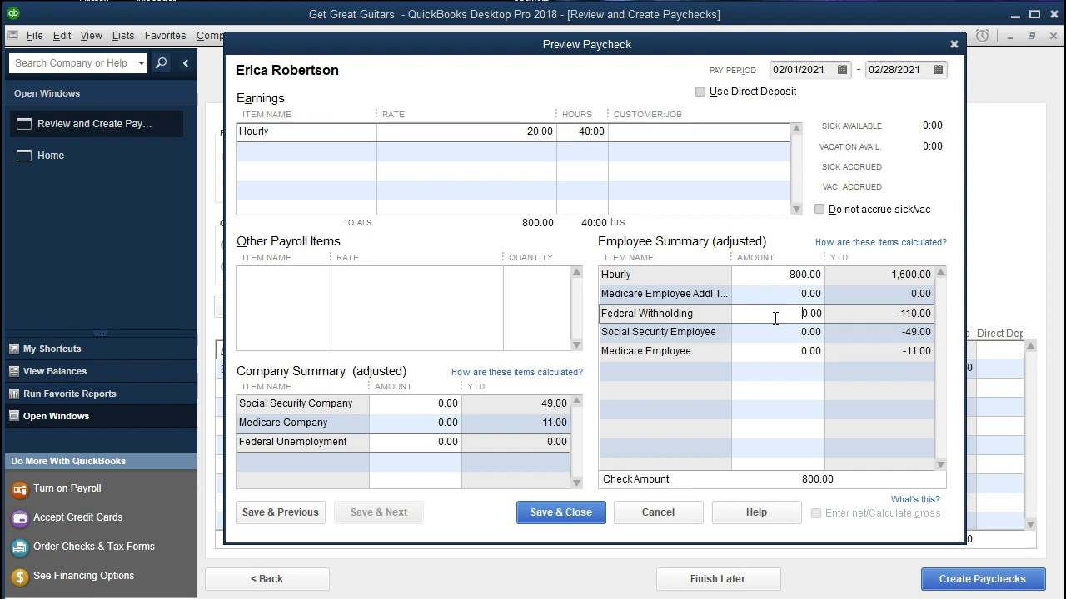
left_click_drag(775, 319, 891, 320)
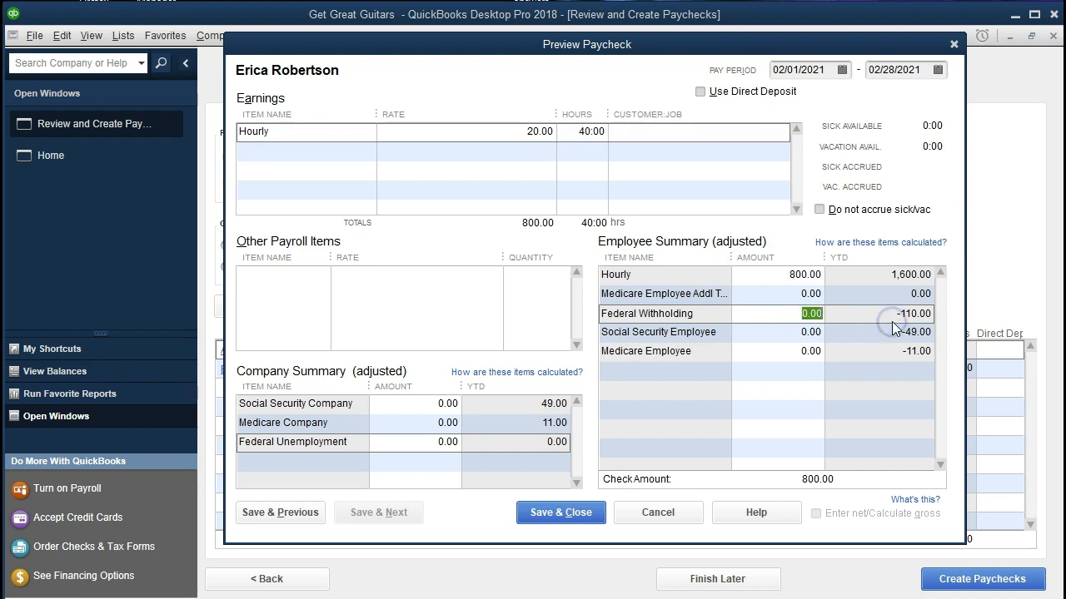
type("-110")
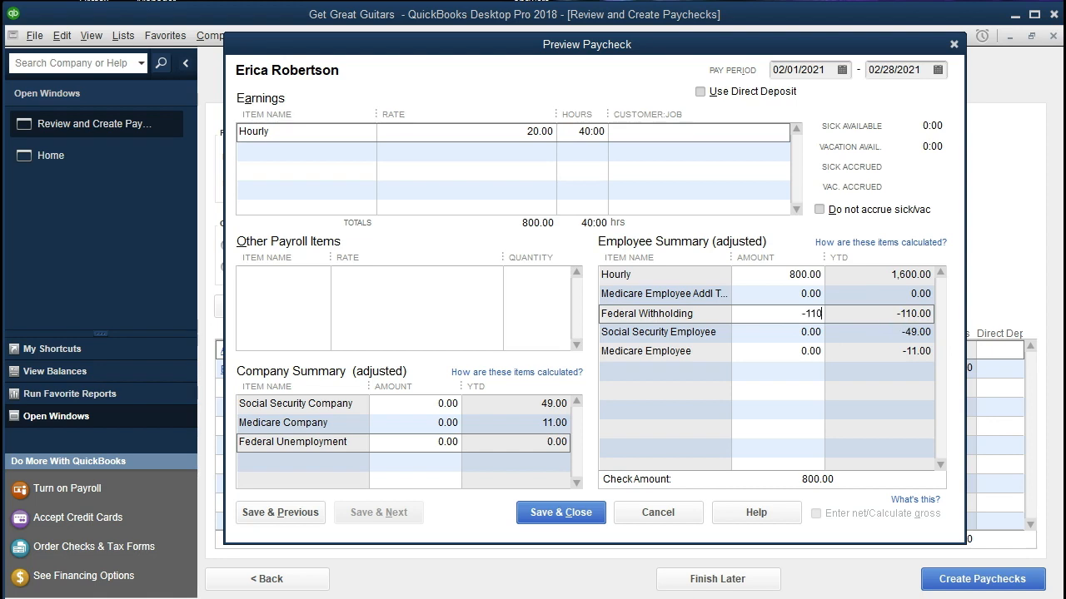
key("Tab")
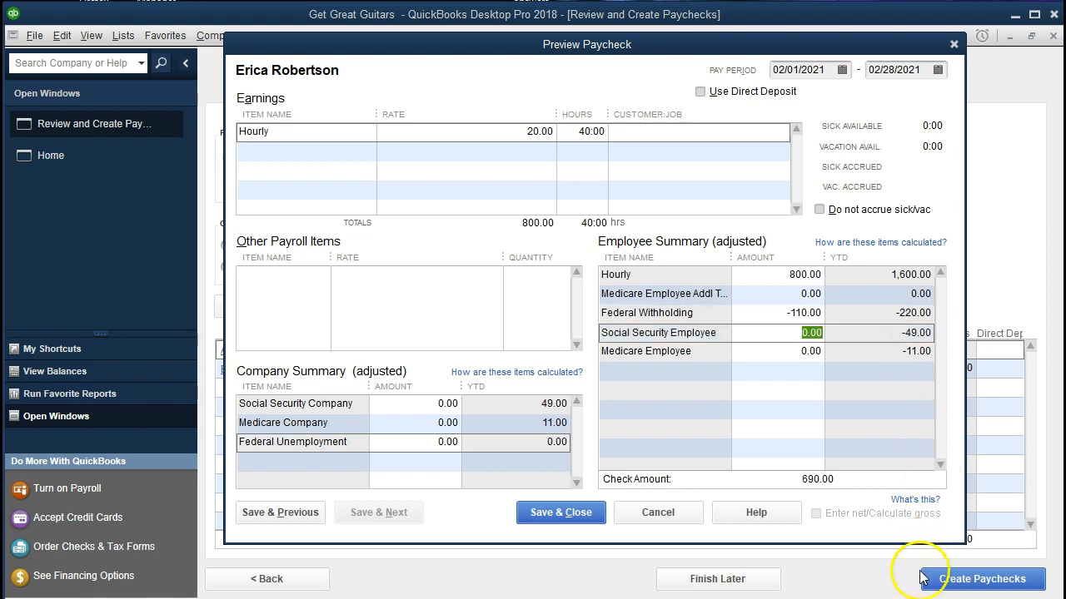
Step: Switch to Calculator and multiply the hourly employee's 800 gross pay by the 0.062 Social Security rate
left_click(799, 597)
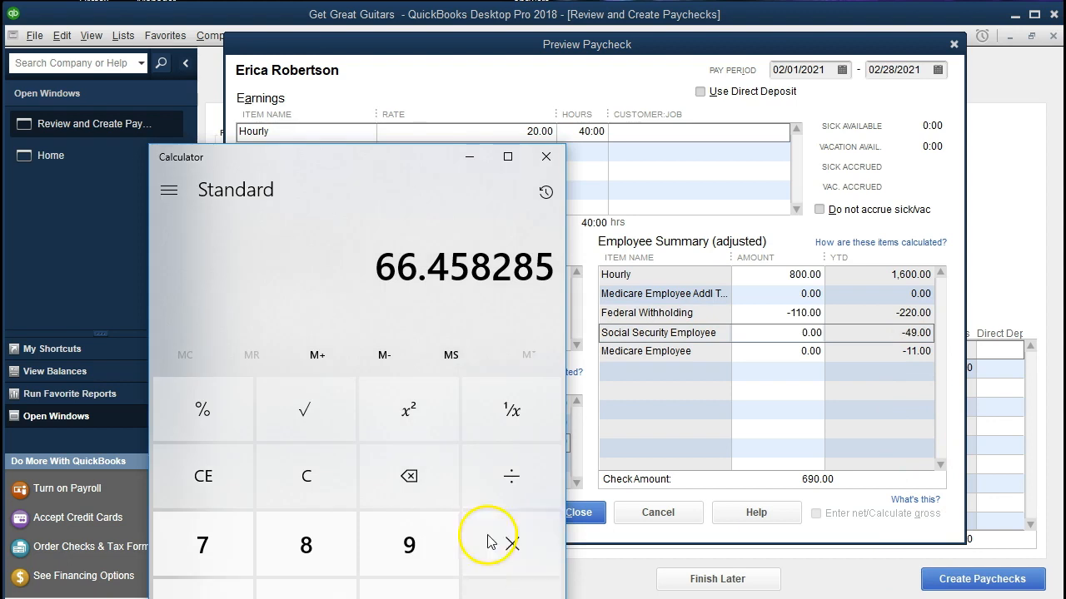
left_click(324, 475)
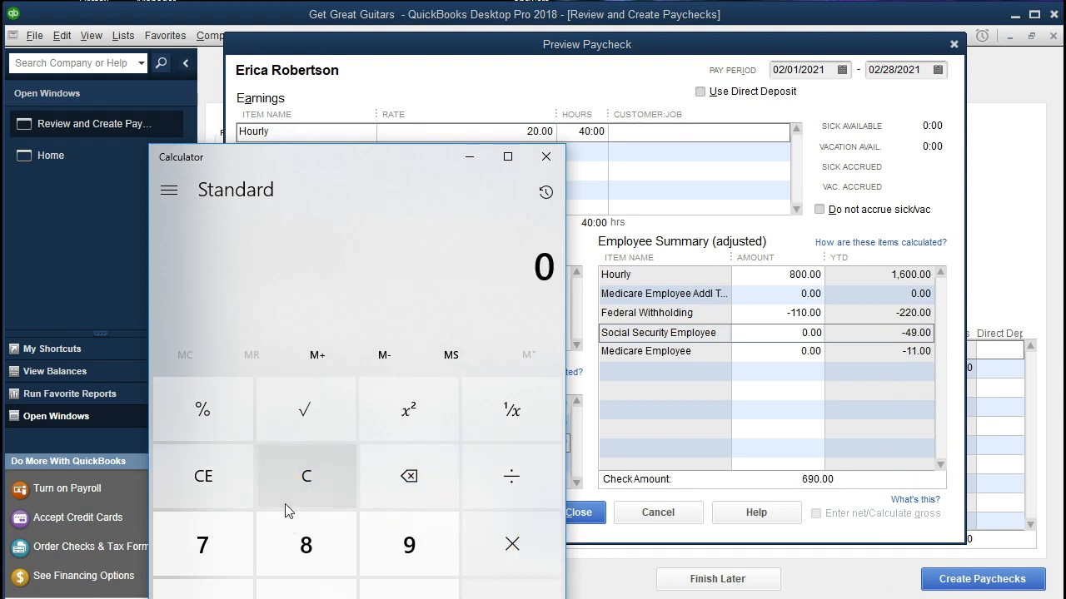
type("800")
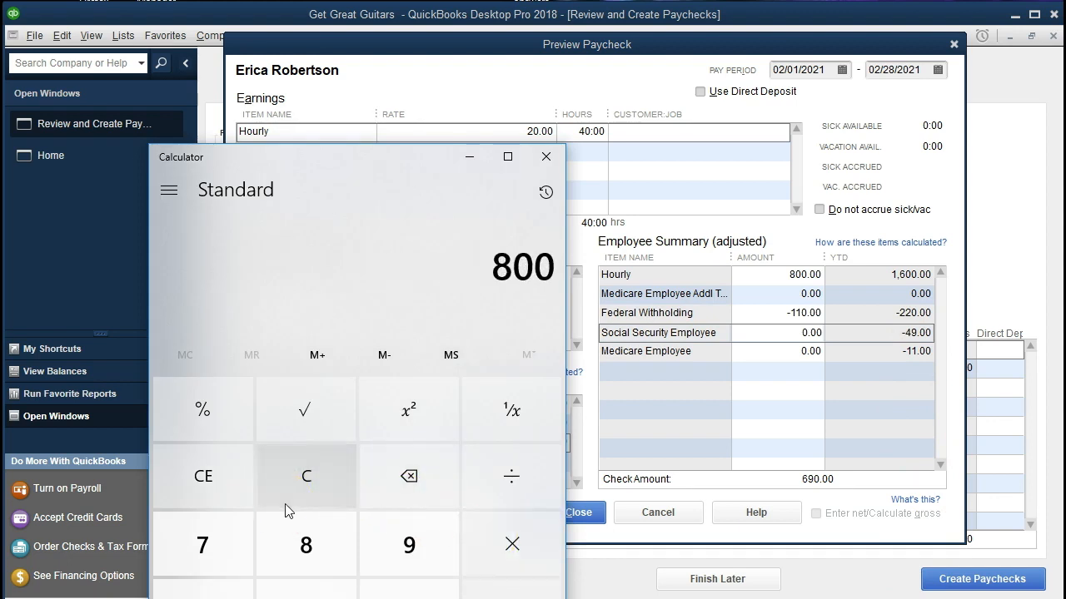
left_click(676, 336)
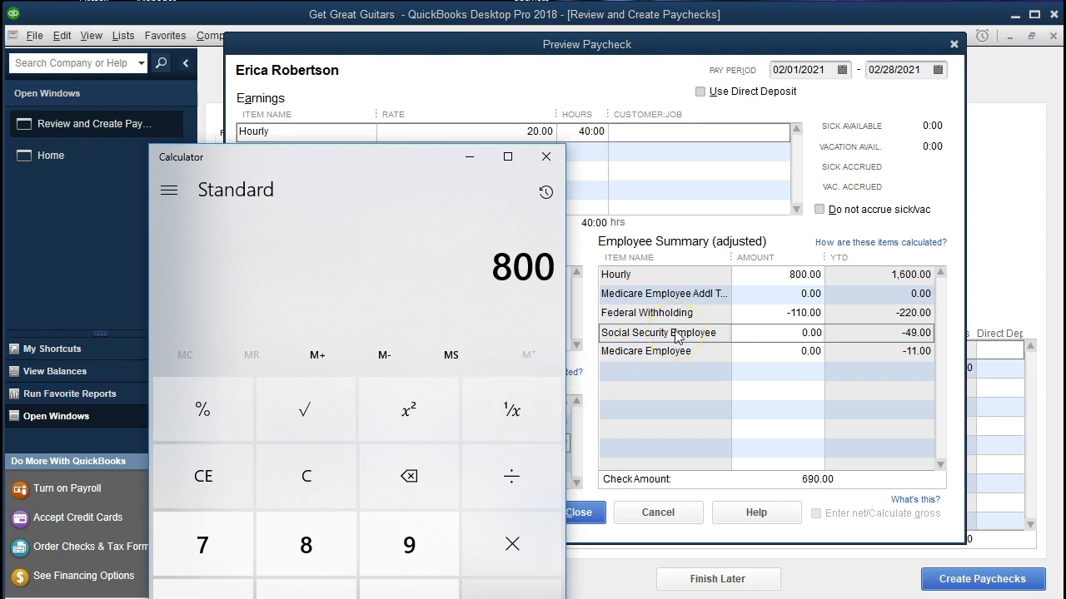
key("asterisk")
type("306")
key("BackSpace")
key("BackSpace")
key("BackSpace")
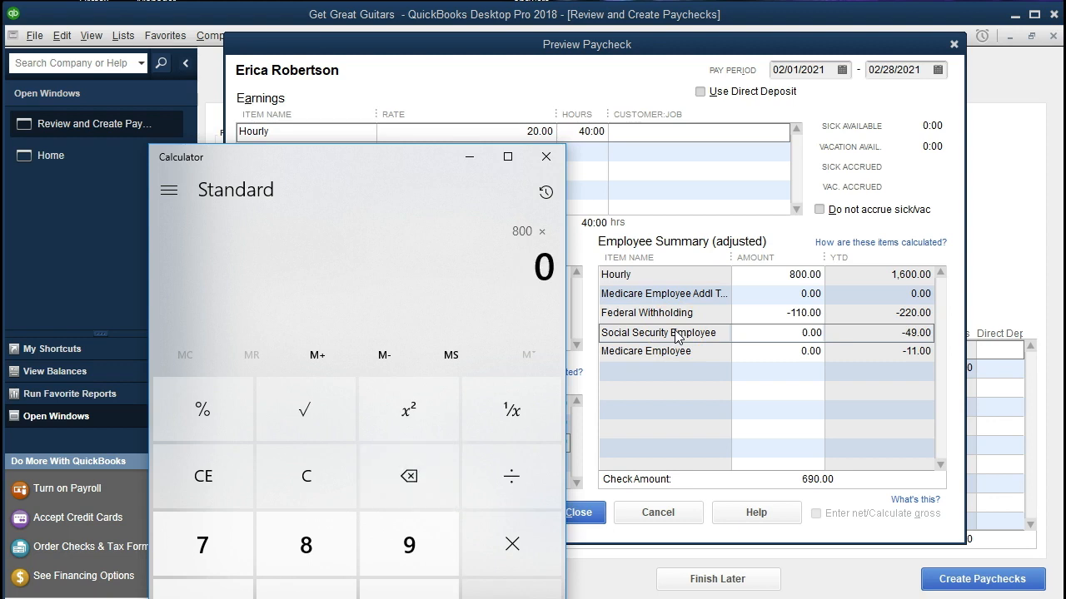
type(".062")
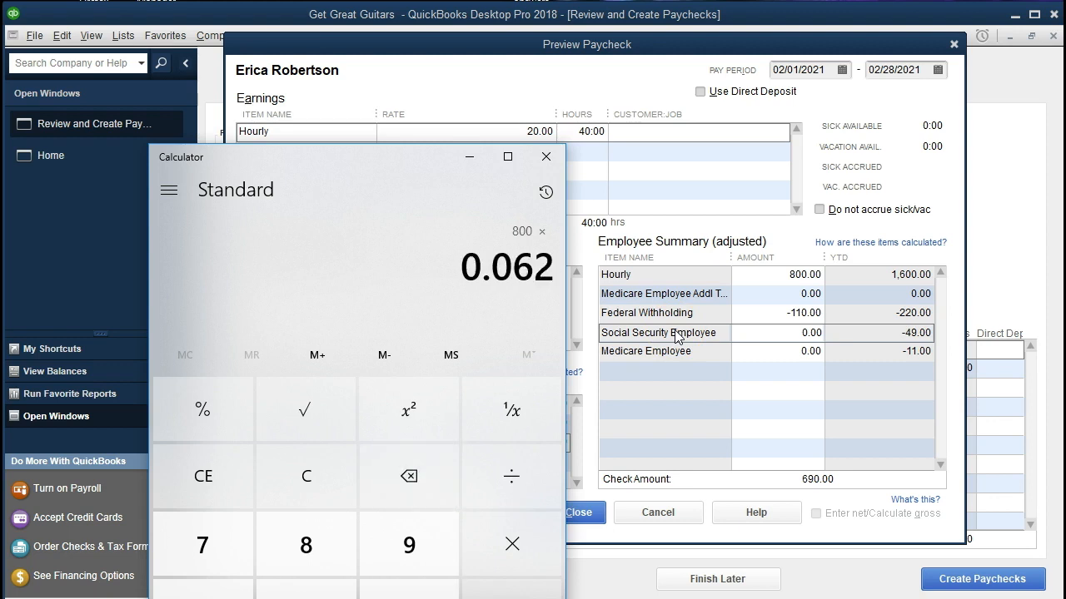
key("Return")
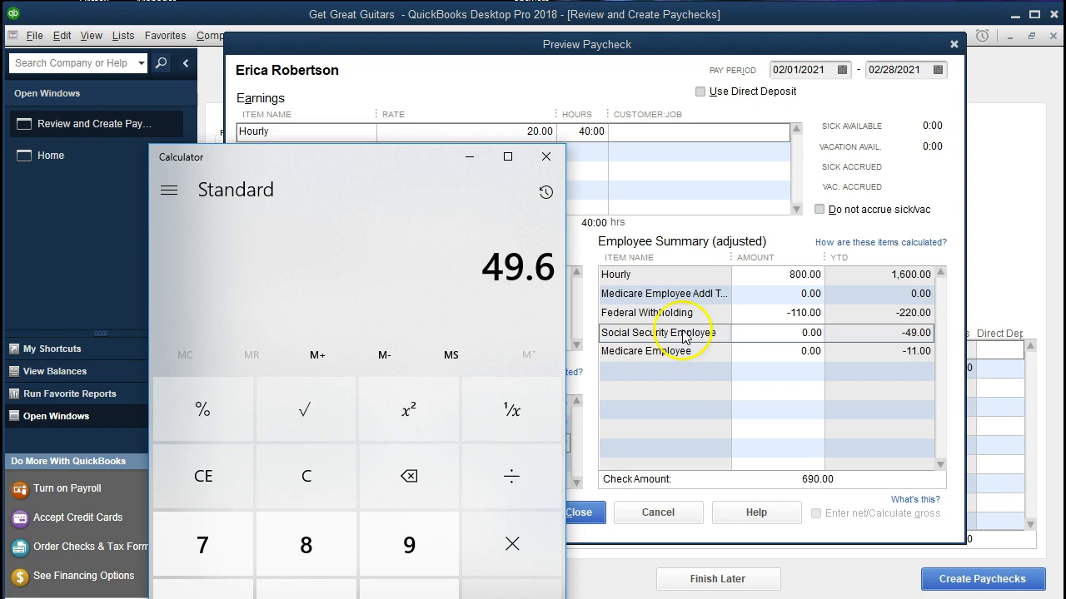
Step: Back in the QuickBooks paycheck preview, set the hourly employee's Social Security Employee amount to -49.60
left_click(794, 333)
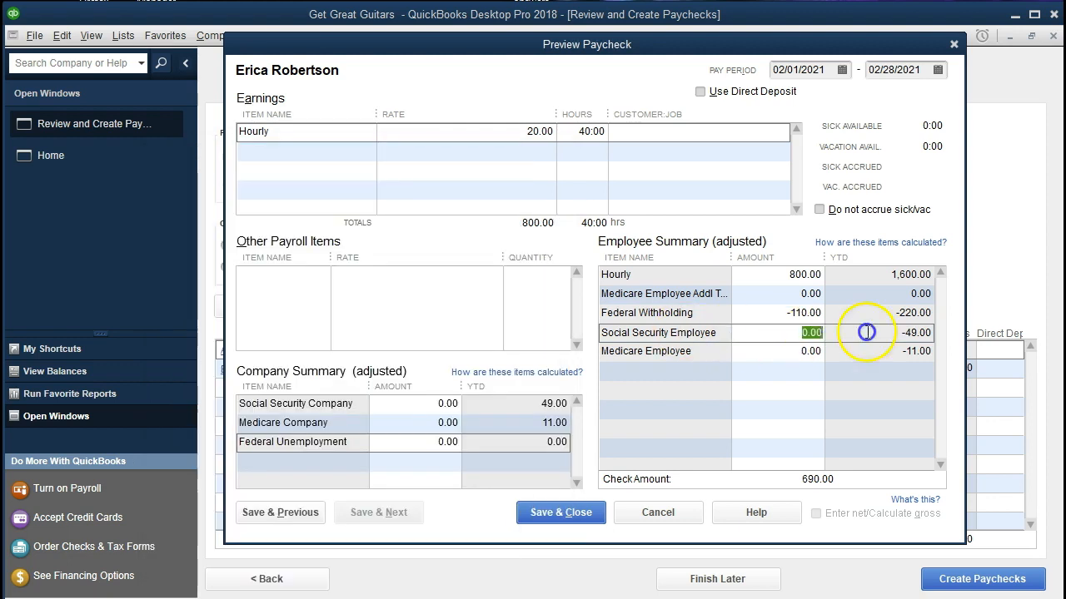
type("49.60")
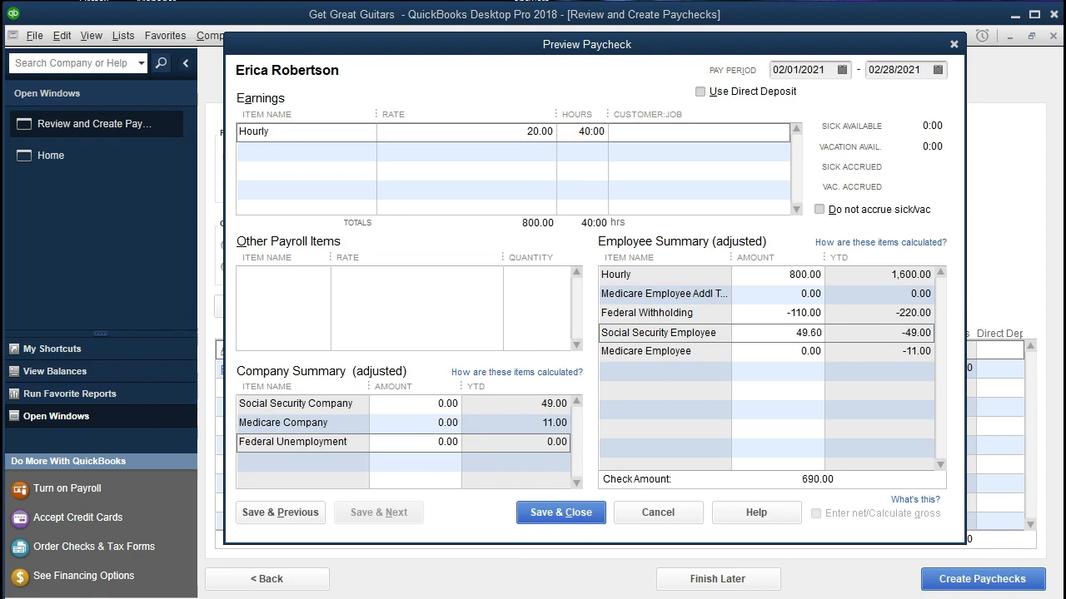
key("Tab")
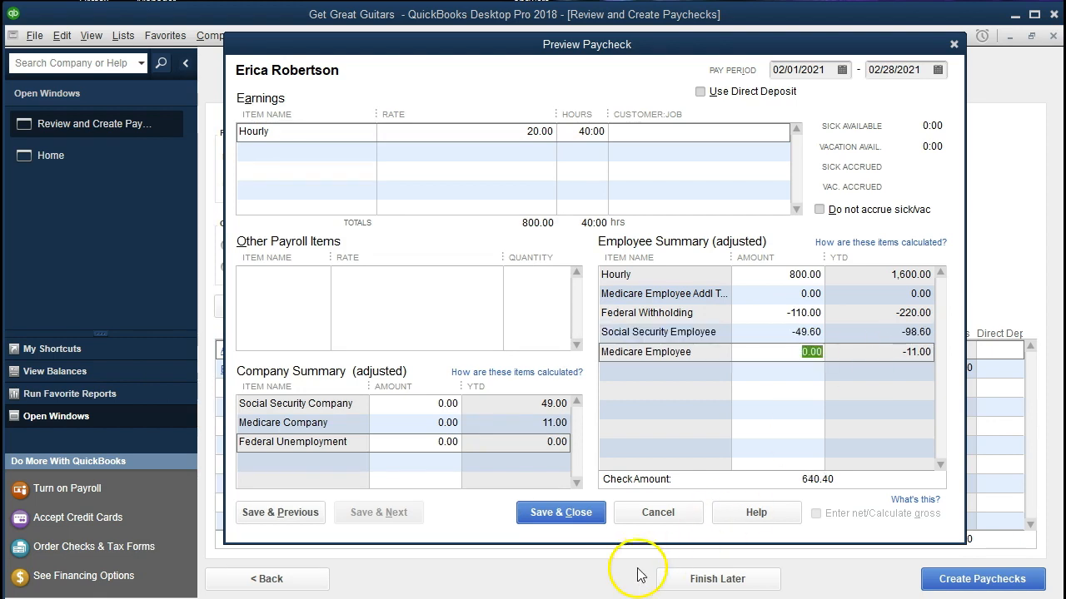
Step: Switch to Calculator, clear it and multiply the 800 gross pay by the 0.0145 Medicare rate
left_click(541, 598)
left_click(333, 488)
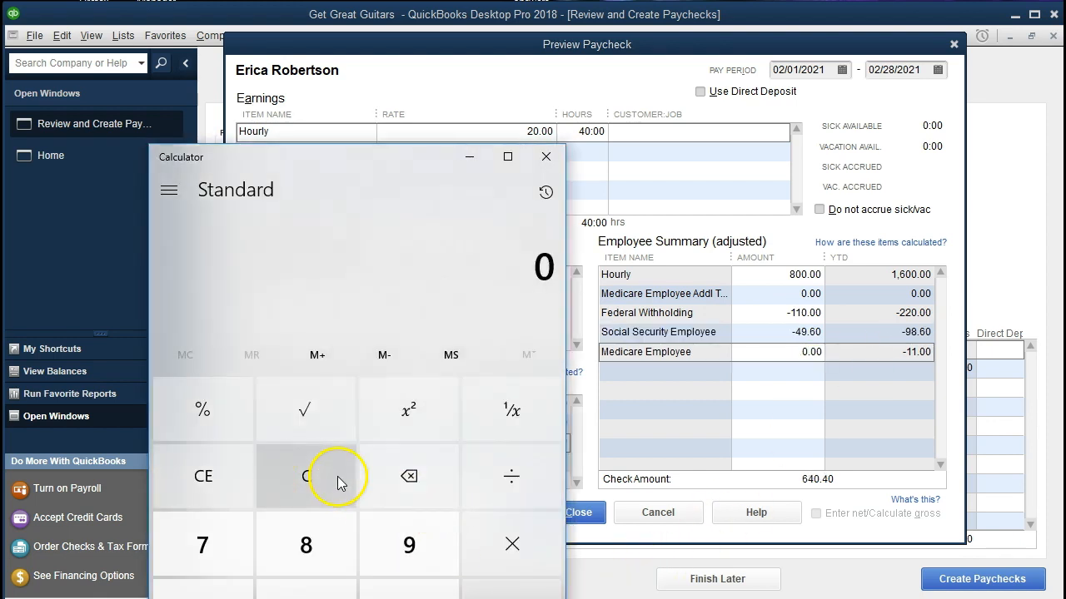
type("800")
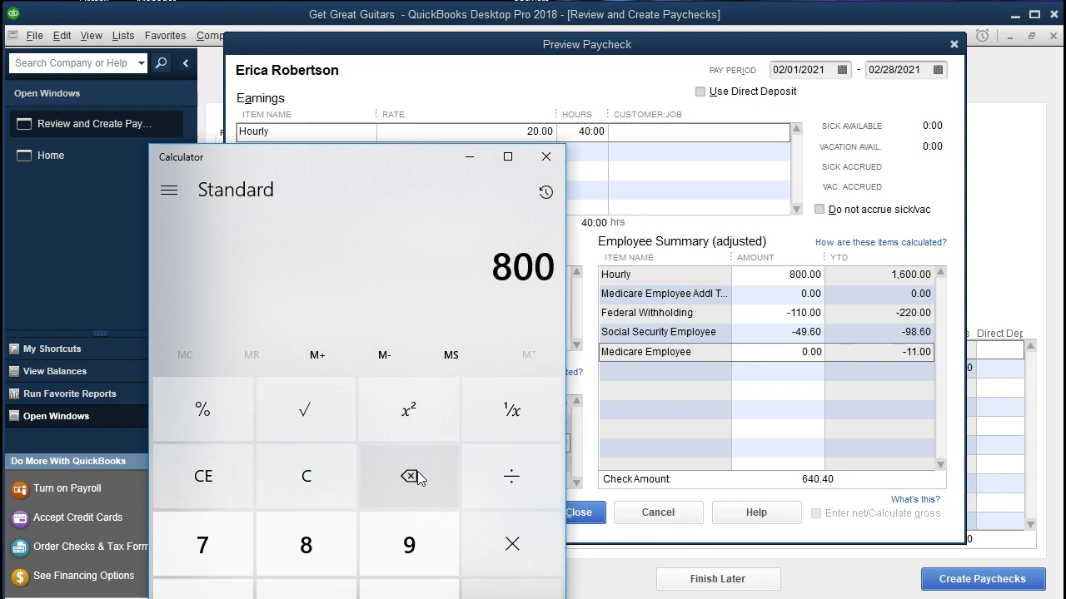
key("asterisk")
type(".")
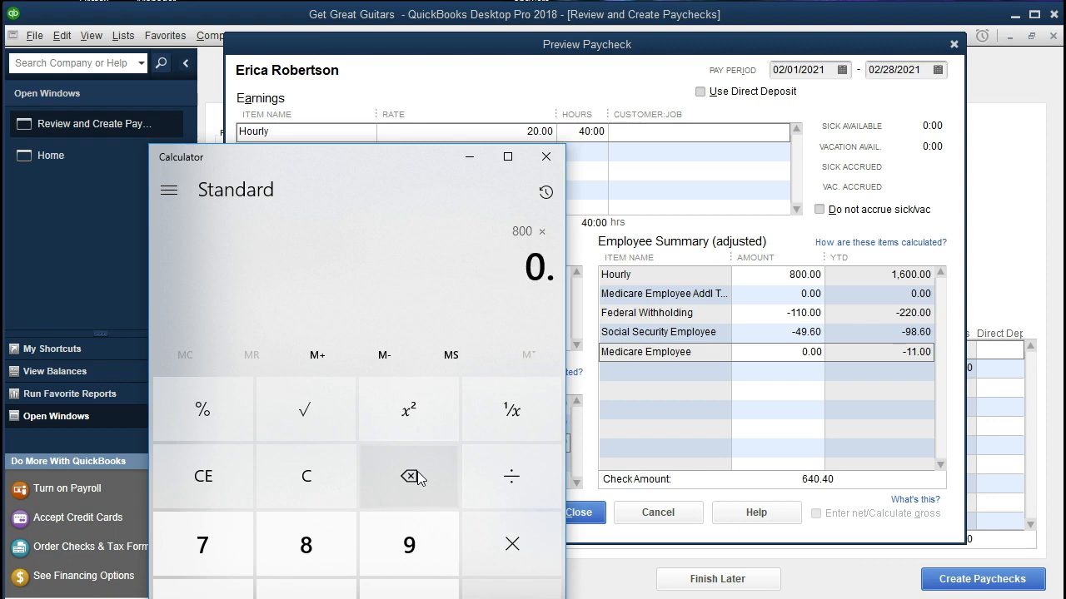
type("0145")
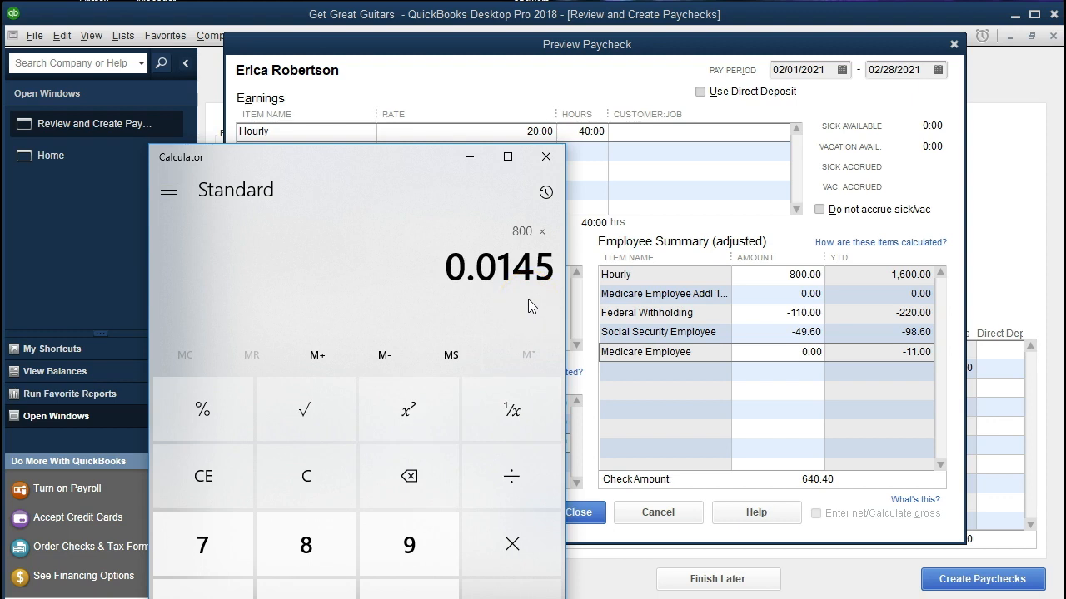
key("Return")
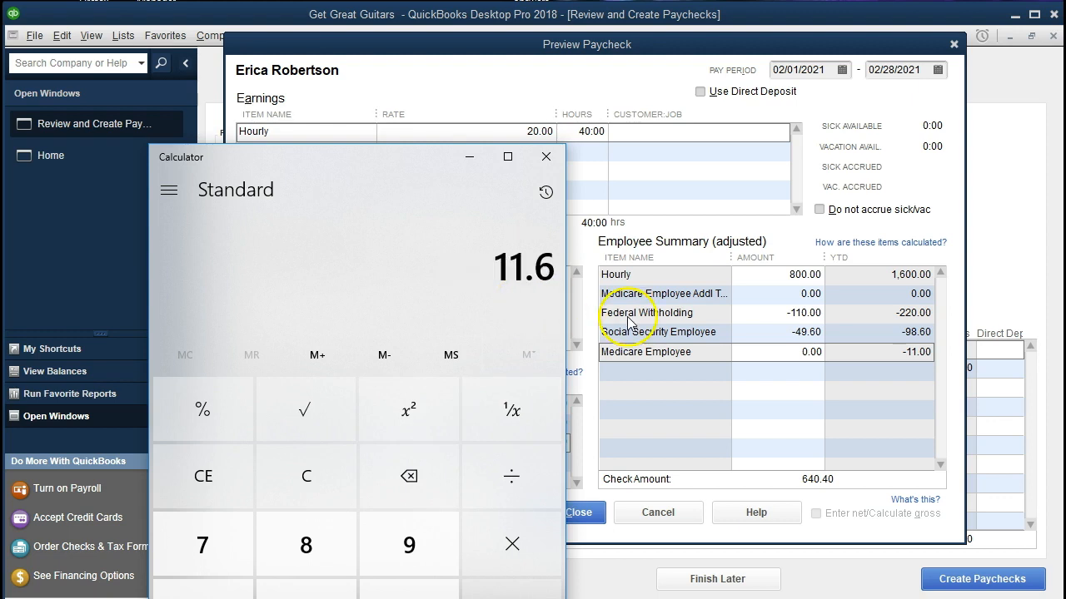
Step: Return to the QuickBooks paycheck preview and set the Medicare Employee amount to -11.60
left_click(795, 353)
left_click_drag(795, 353, 888, 352)
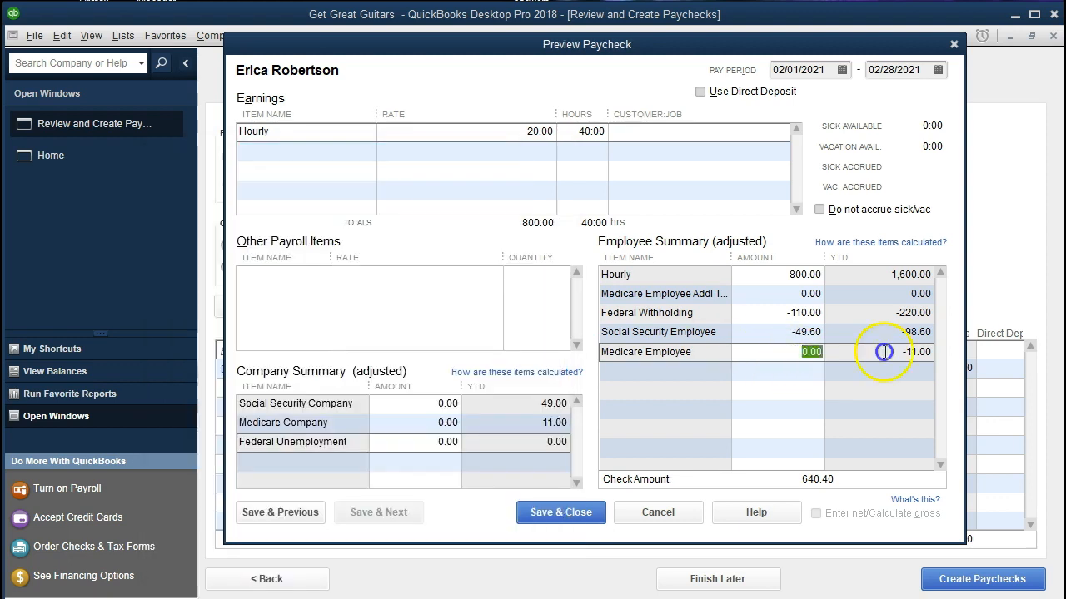
type("-11.60")
key("Tab")
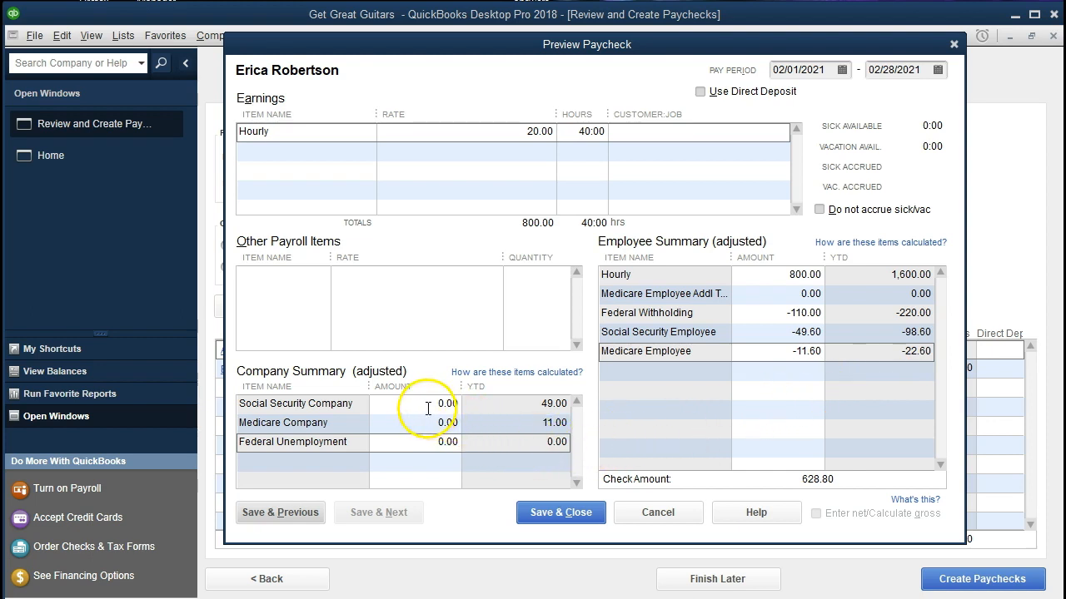
Step: Set Social Security Company to 49.60 and Medicare Company to 11.60 in the Company Summary, and save and close the hourly paycheck
left_click(458, 404)
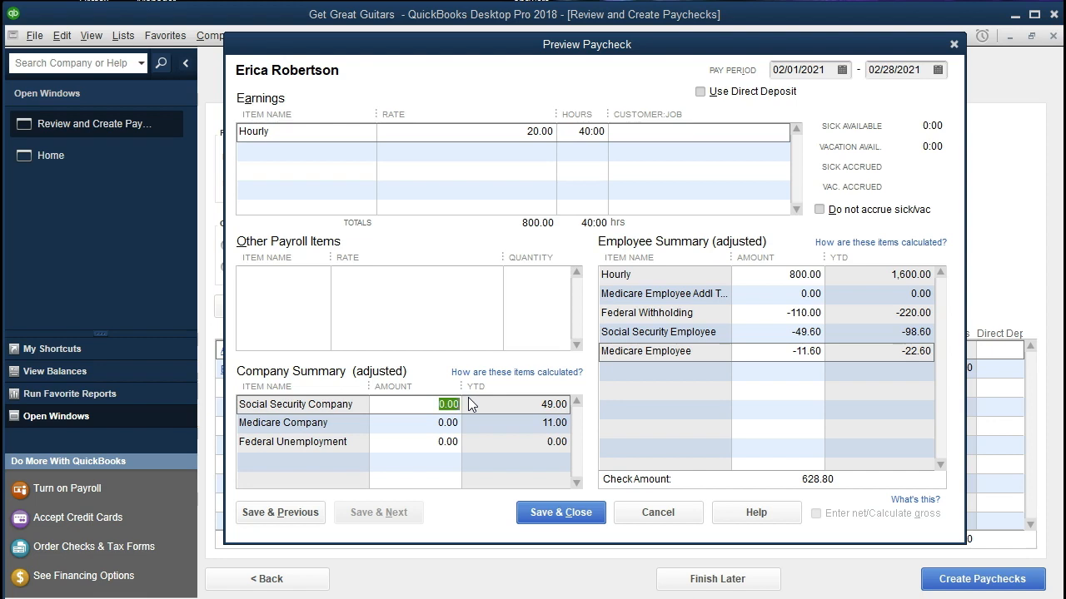
type("49.6")
key("Tab")
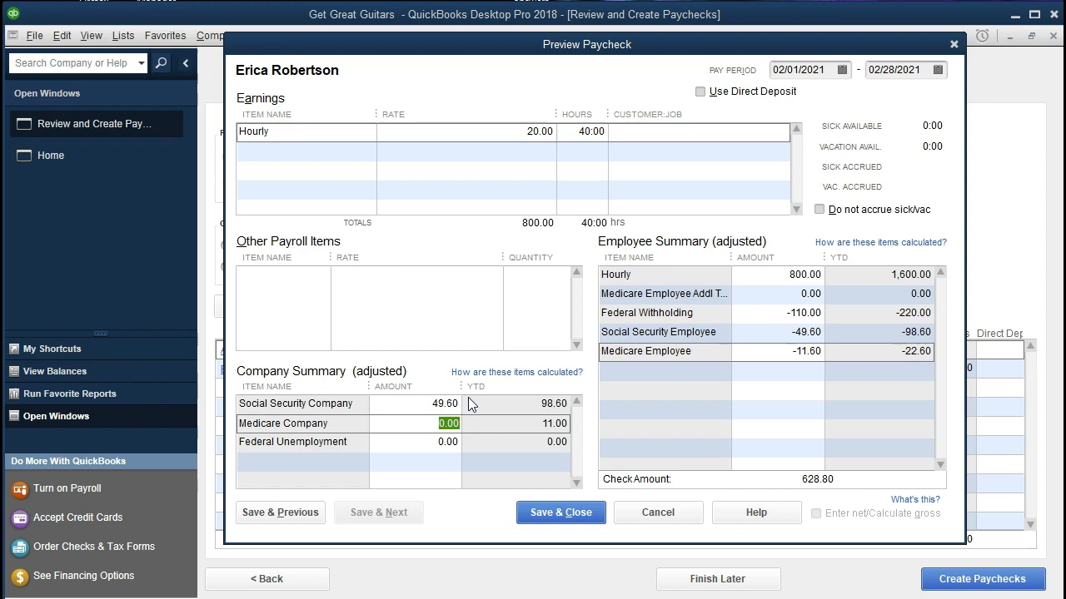
type("11.6")
key("Tab")
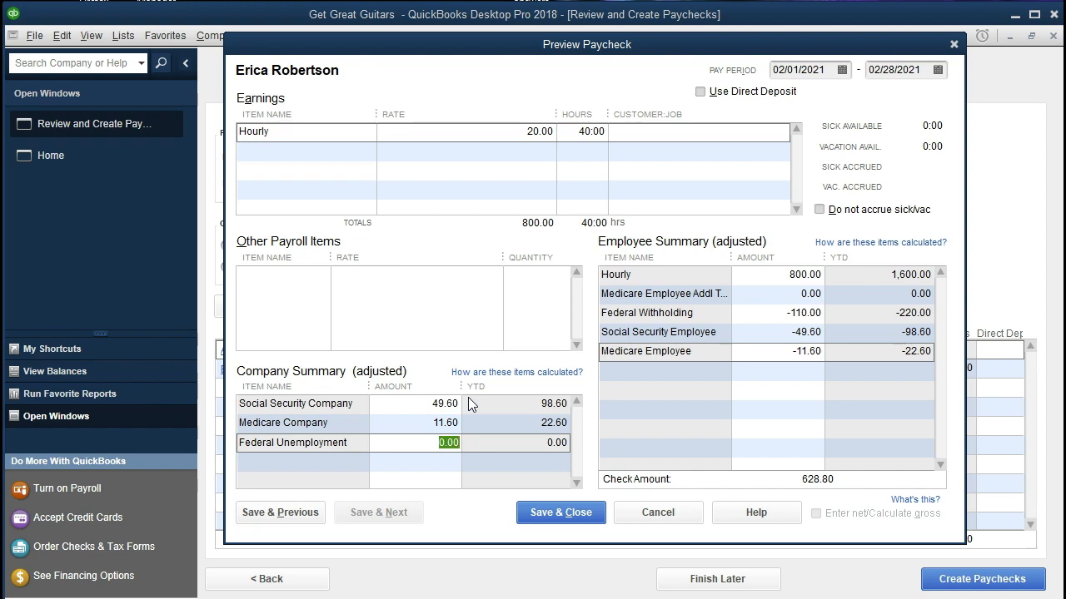
left_click(535, 511)
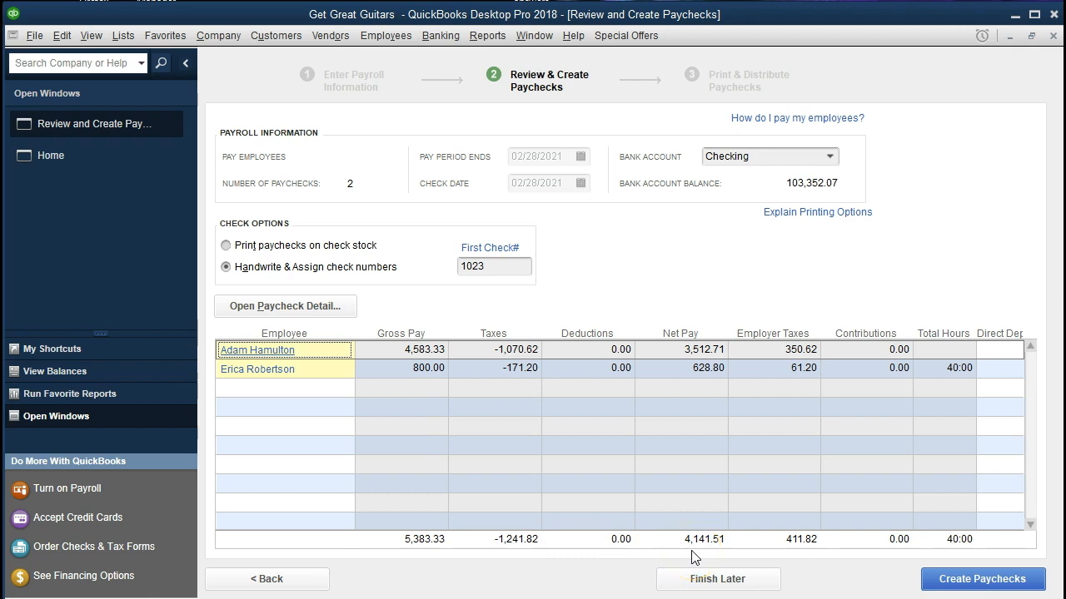
left_click(688, 446)
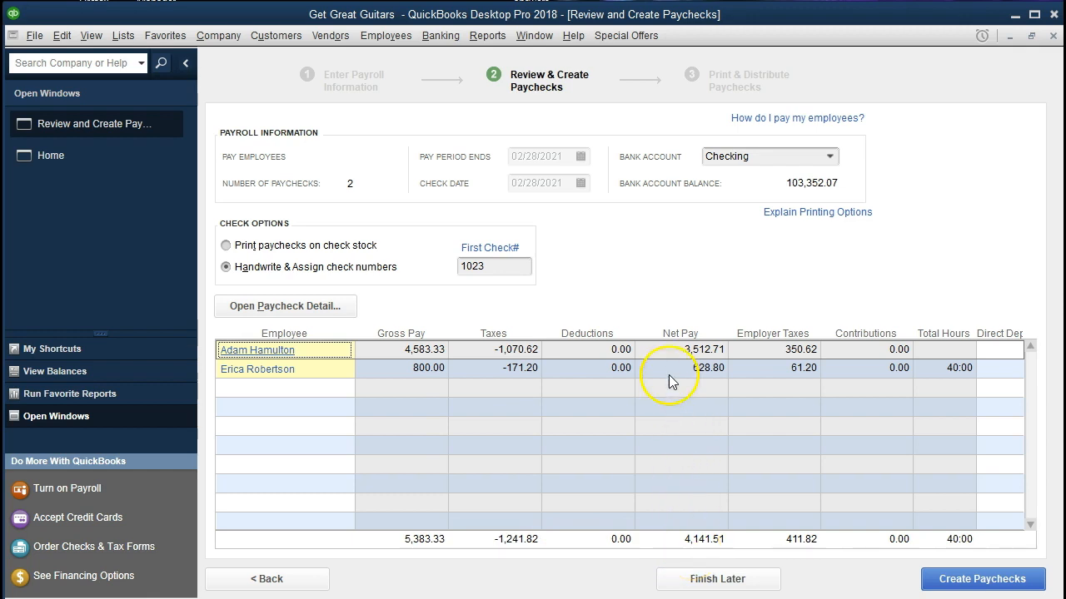
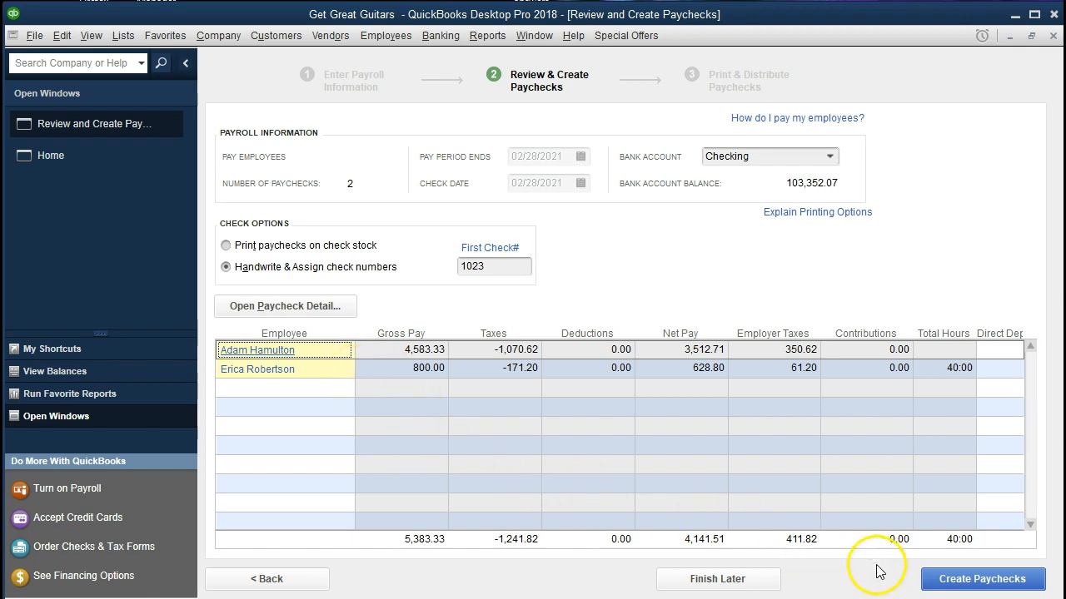
Step: Create the two 02/28/2021 paychecks with handwritten check numbers and close the confirmation
left_click(945, 586)
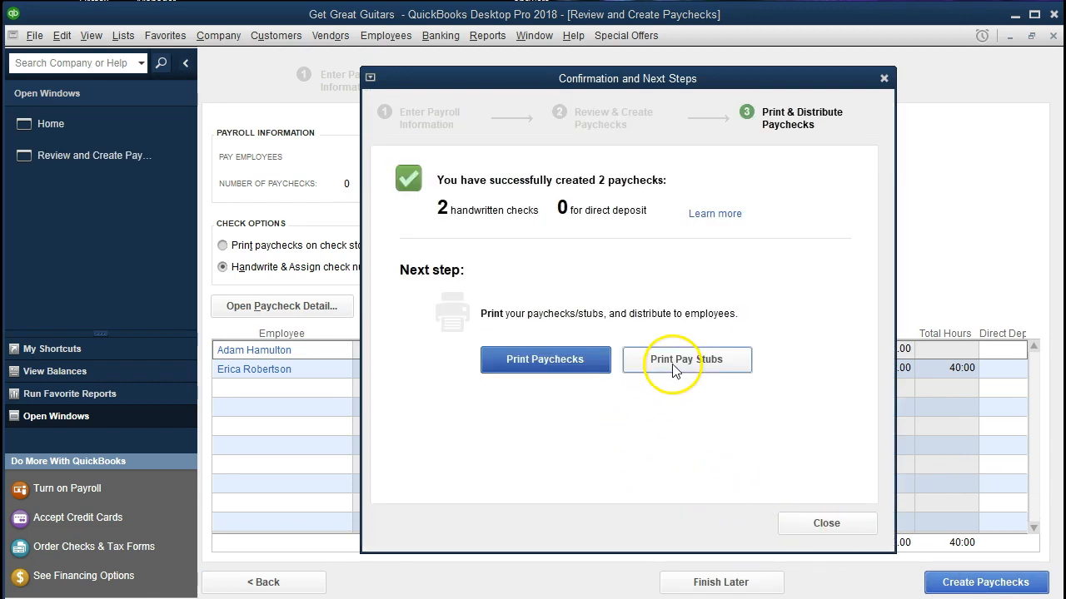
left_click(823, 521)
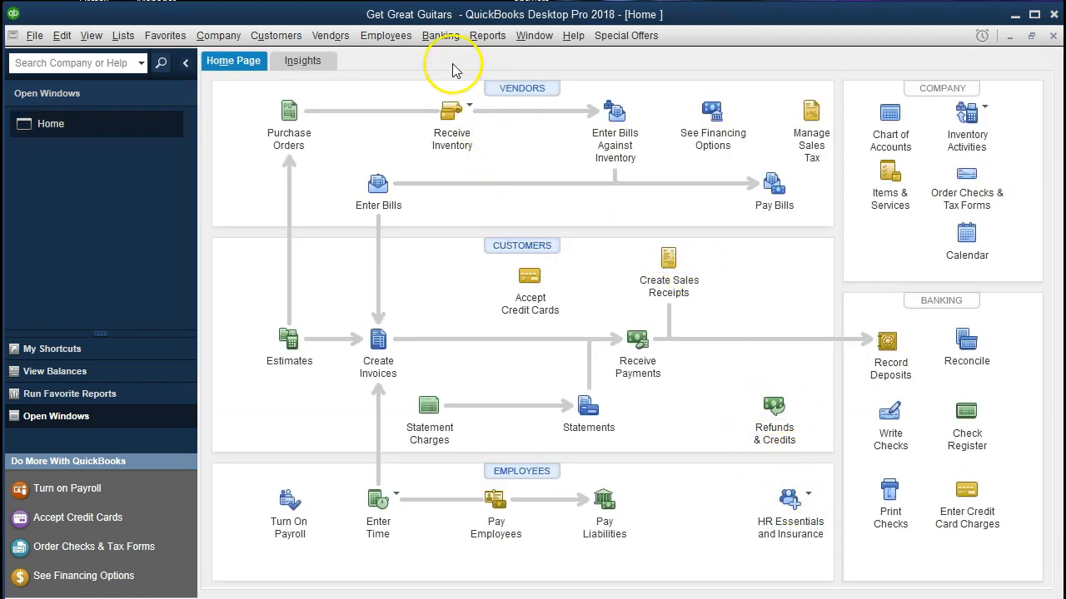
Step: Open the register for the Checking account
left_click(441, 42)
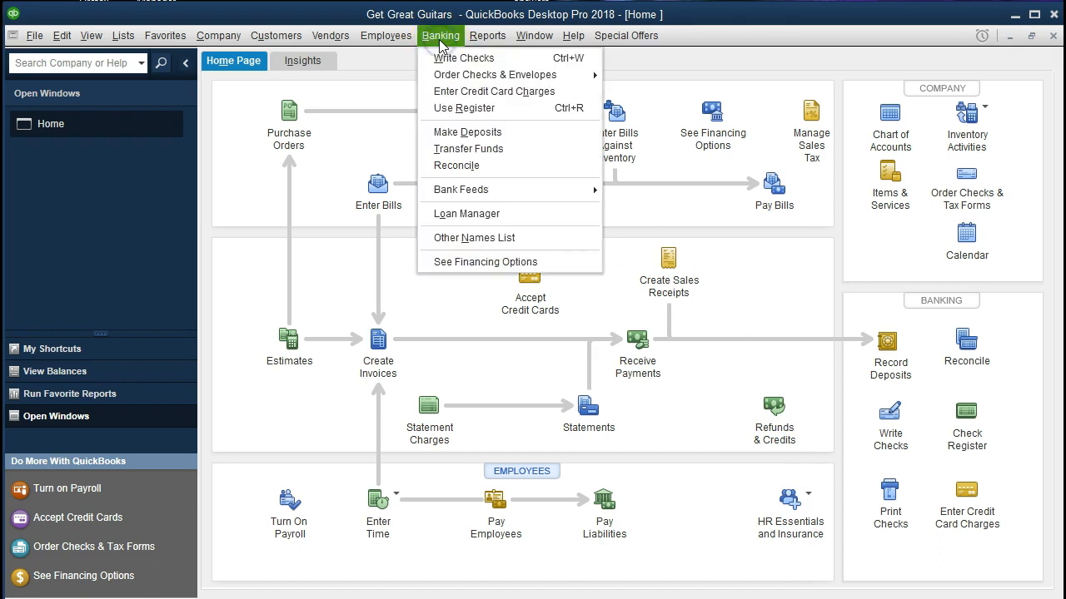
left_click(537, 116)
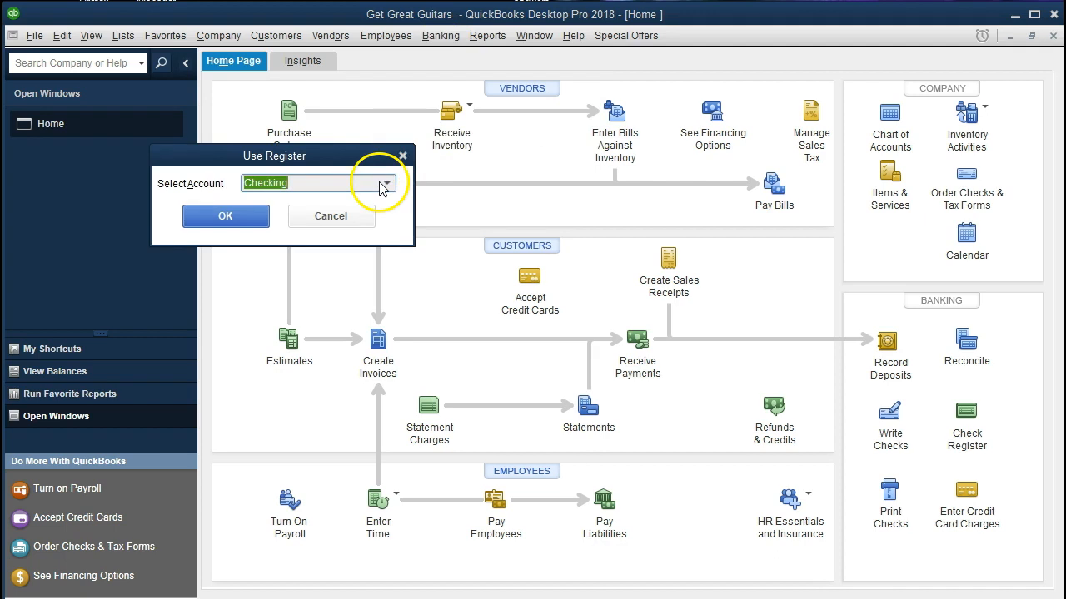
left_click(254, 215)
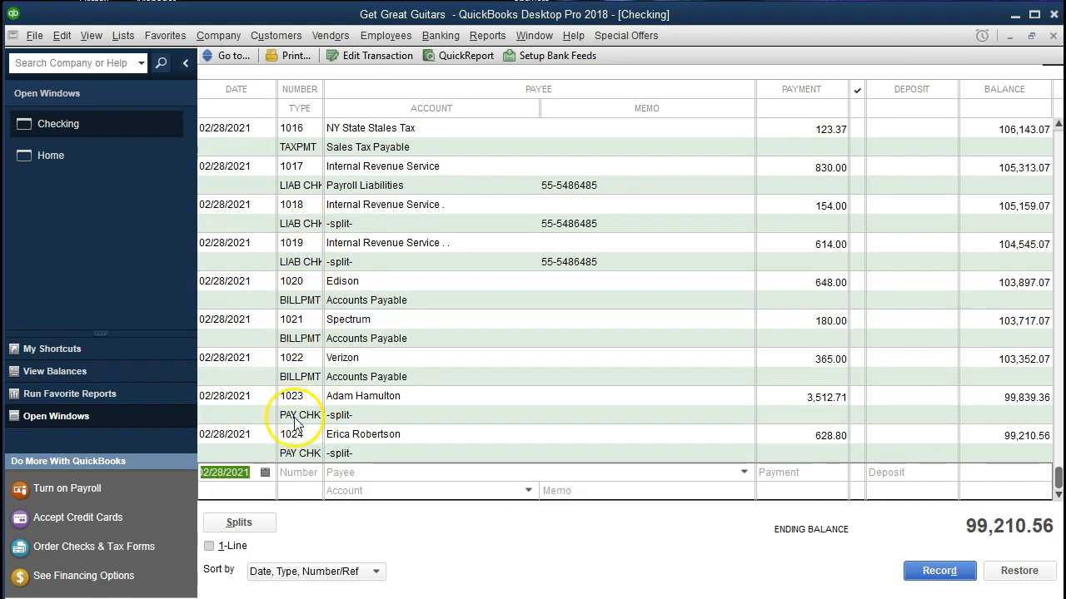
Step: Open paycheck 1024 from the register, review its paycheck detail, and close it
left_click(293, 454)
double_click(293, 454)
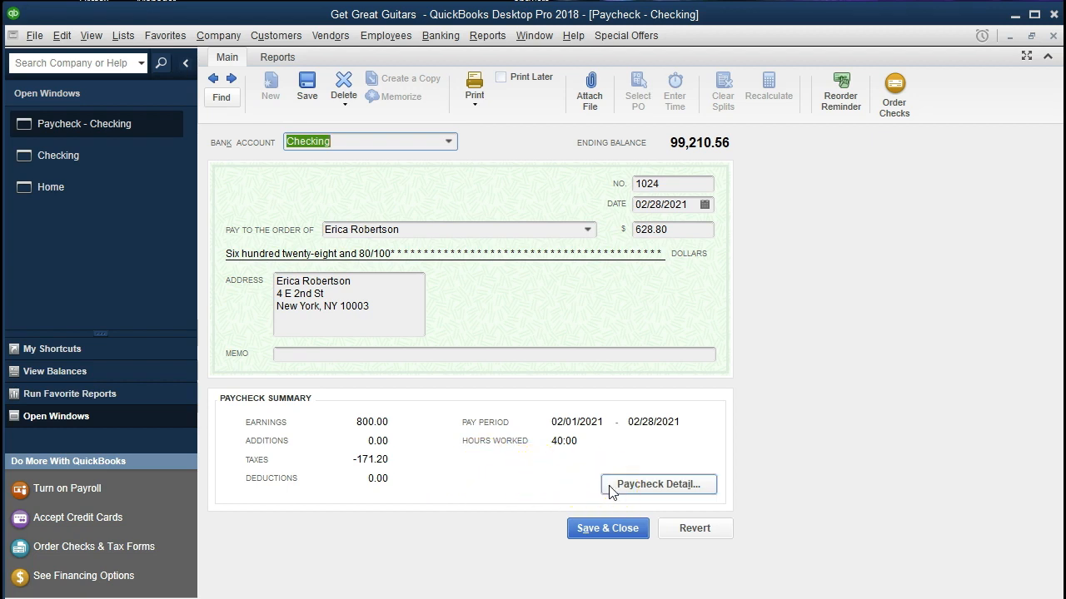
left_click(657, 485)
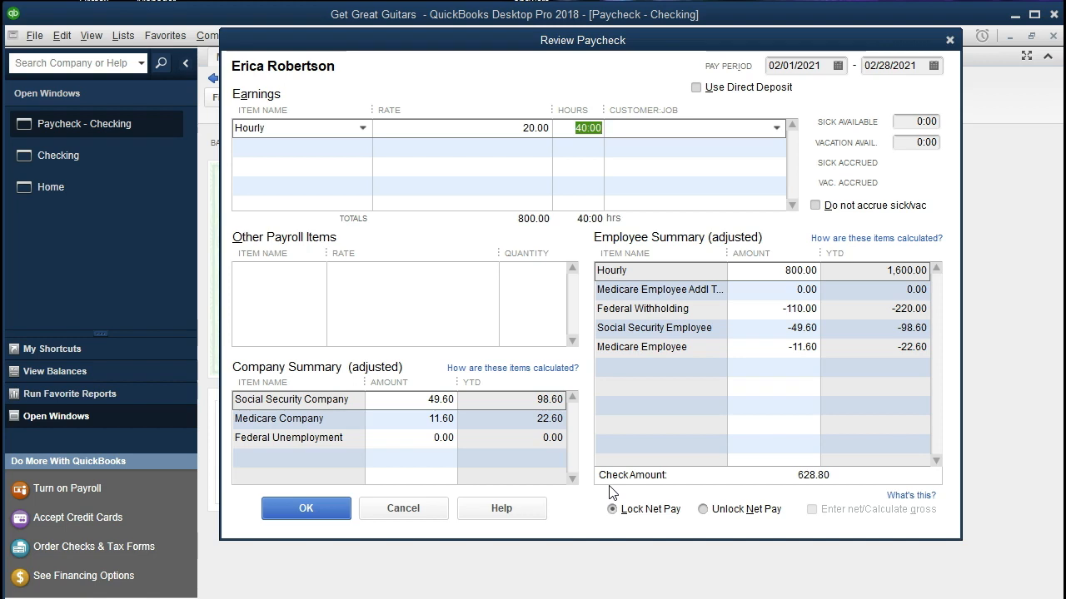
left_click(949, 40)
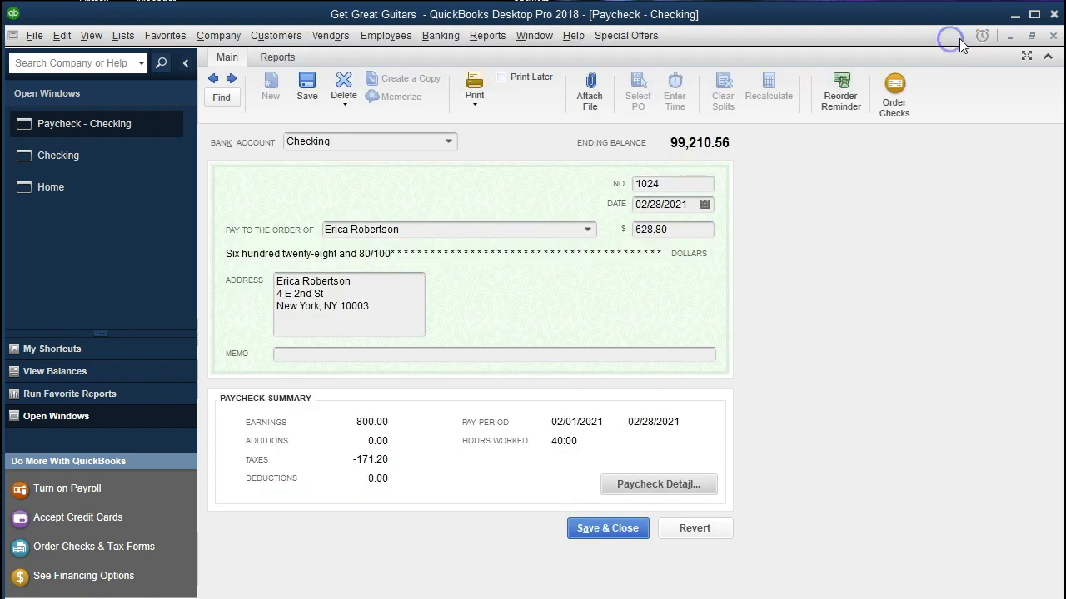
left_click(1054, 36)
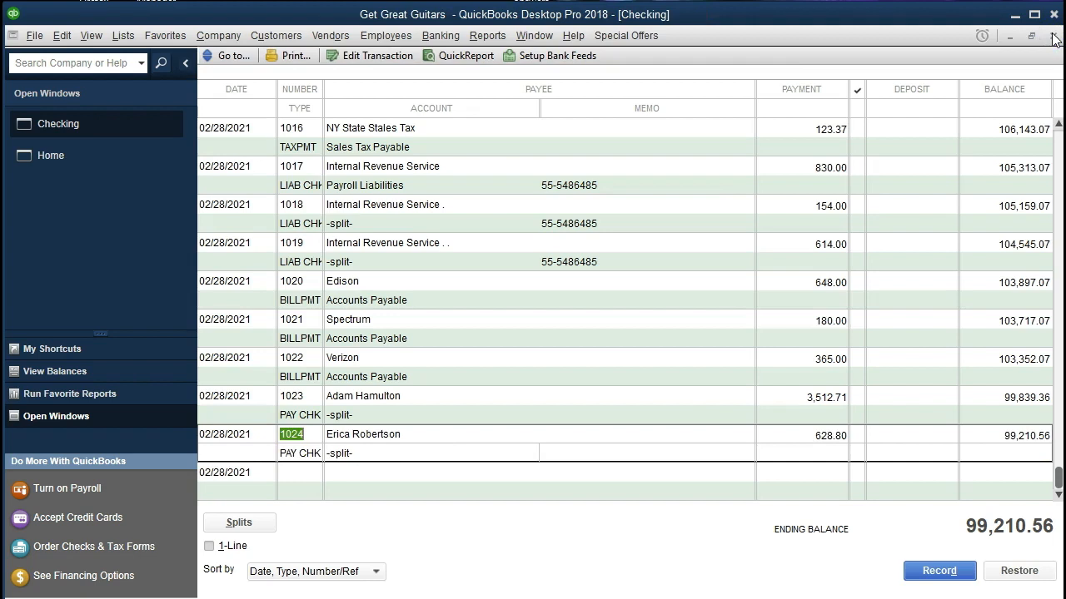
Step: Run the standard Balance Sheet report and customize its date range to 01/01/2021 through 12/31/2021
left_click(492, 36)
mouse_move(539, 169)
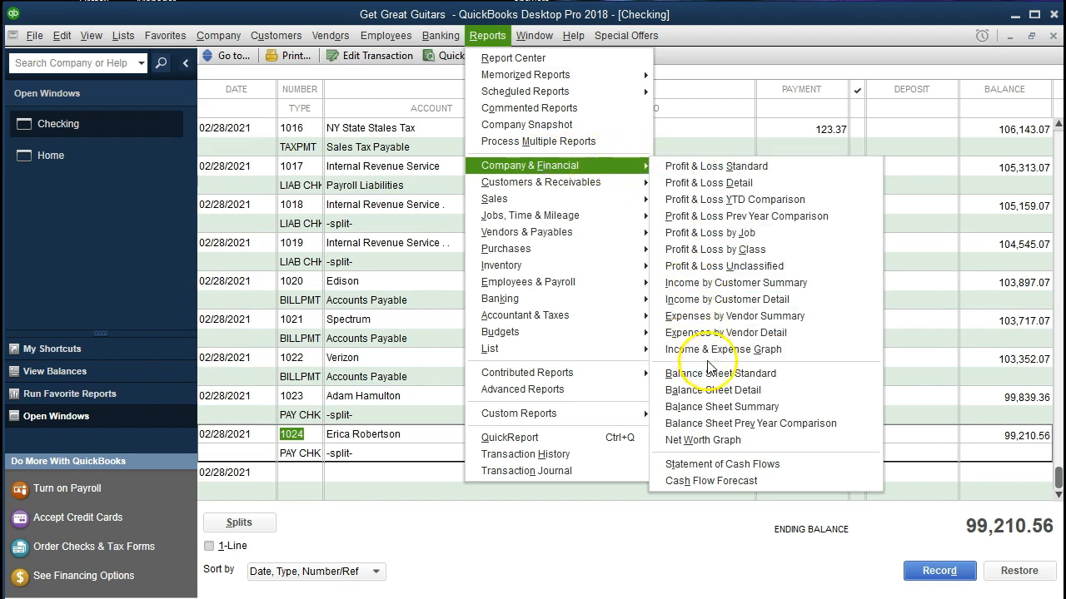
left_click(774, 373)
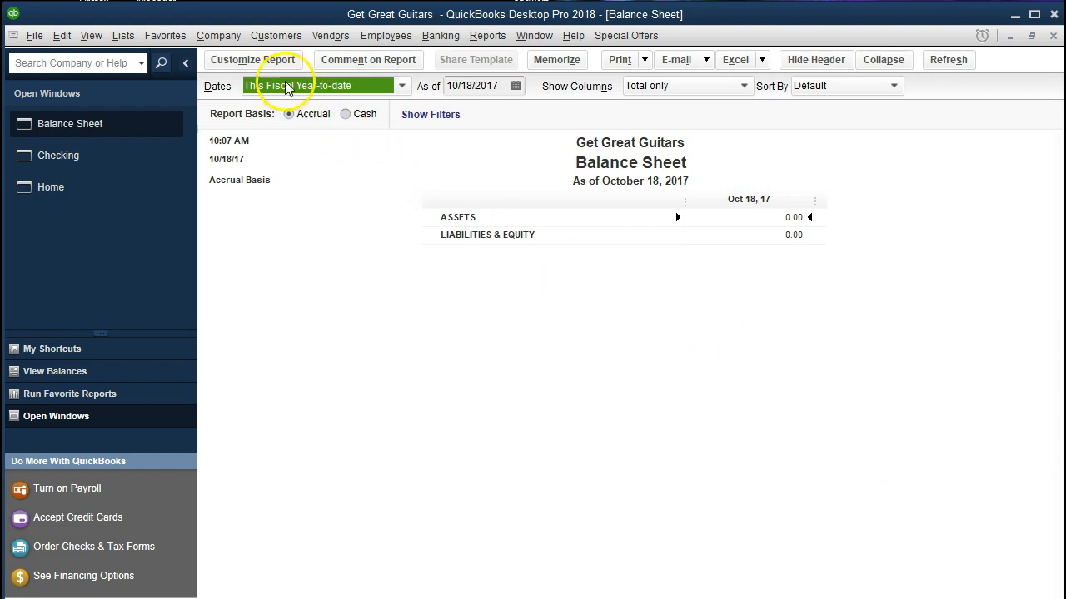
left_click(265, 60)
key("Tab")
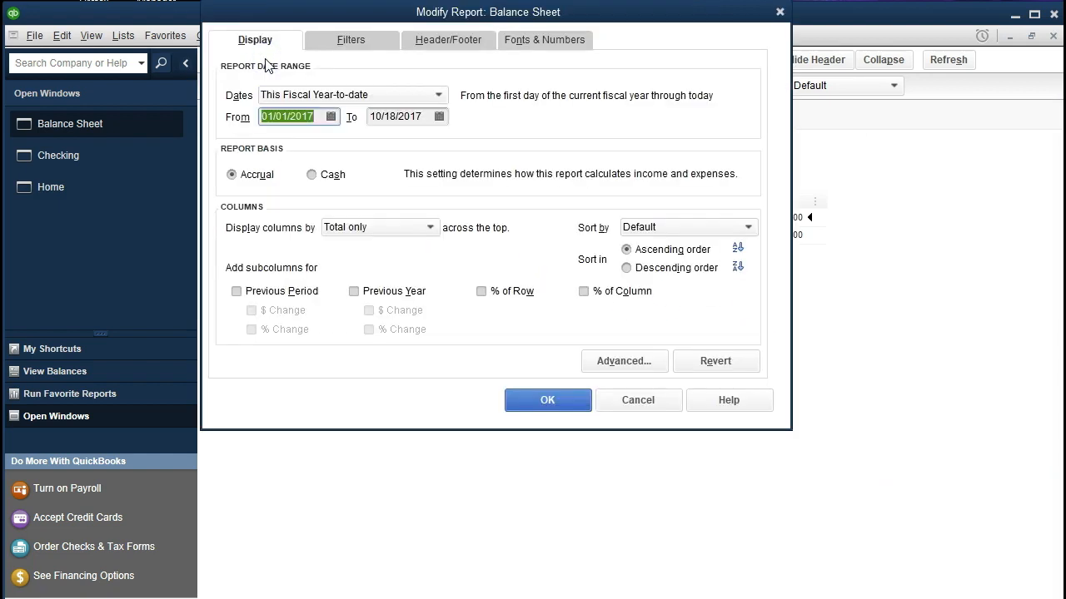
type("01012021")
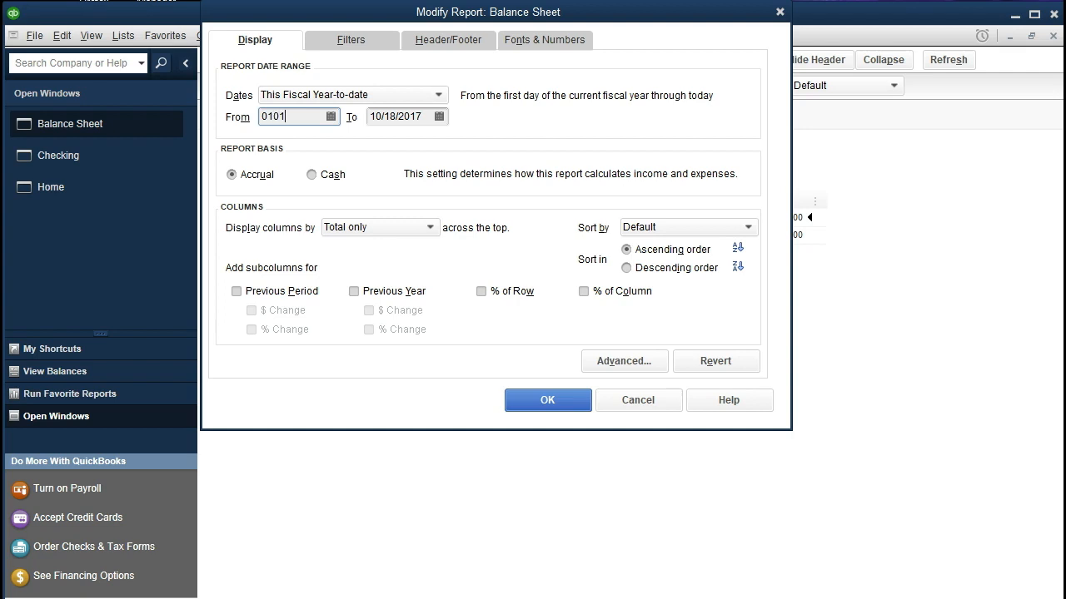
key("Tab")
type("12312021")
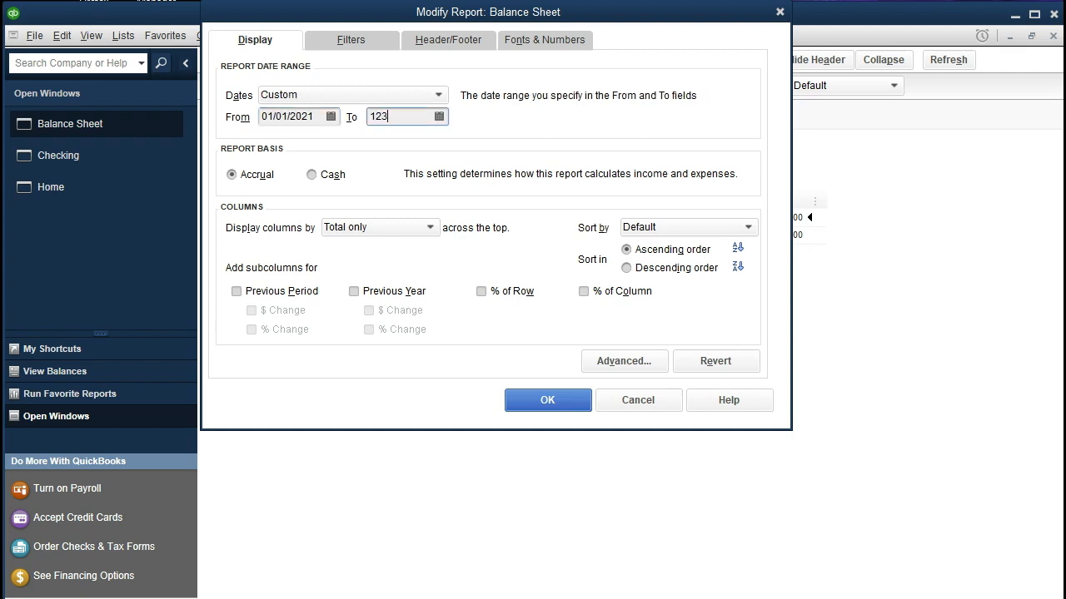
key("Tab")
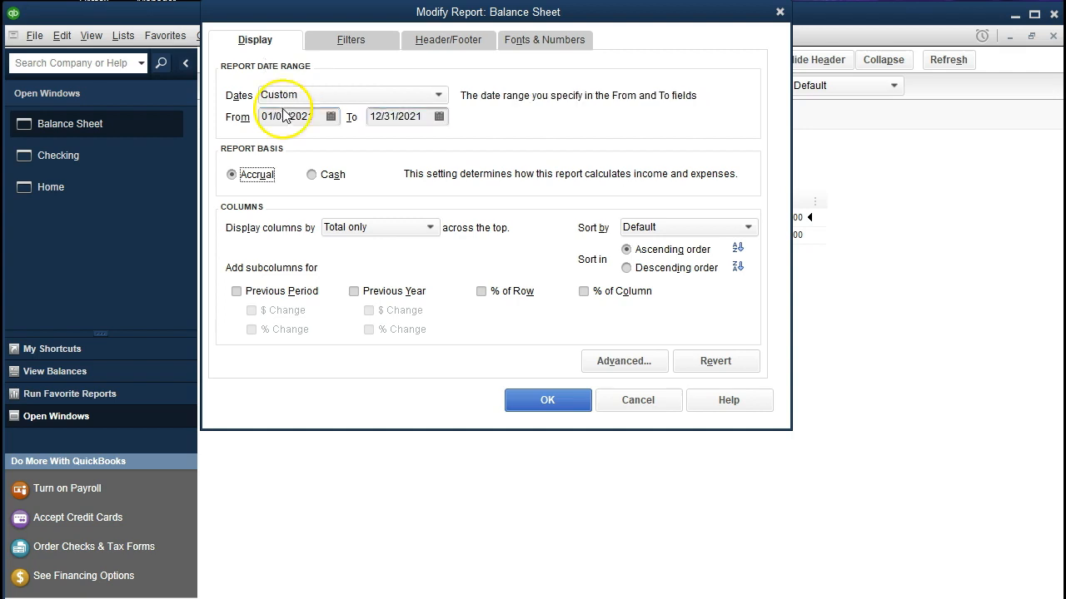
left_click(541, 400)
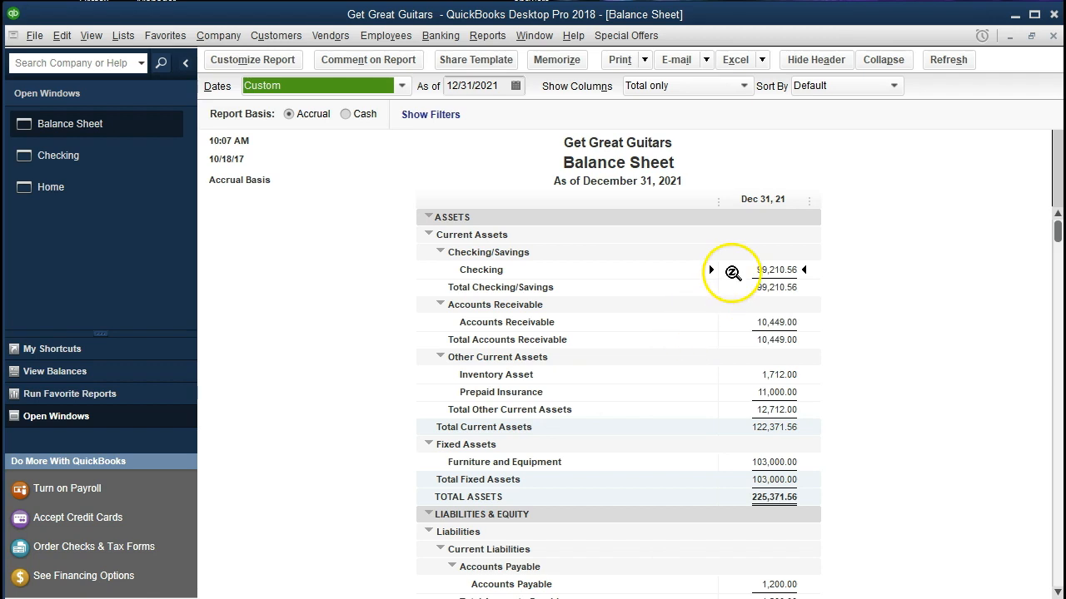
Step: Drill into the Checking balance, review the detail of paycheck 1023, and return to the balance sheet
double_click(733, 270)
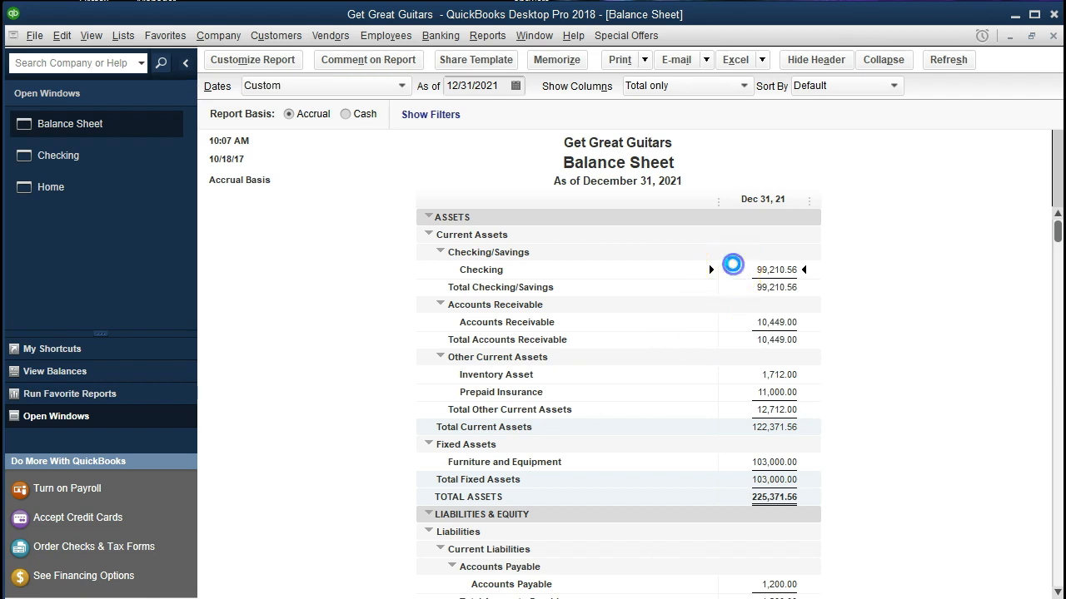
scroll(716, 358, "down", 7)
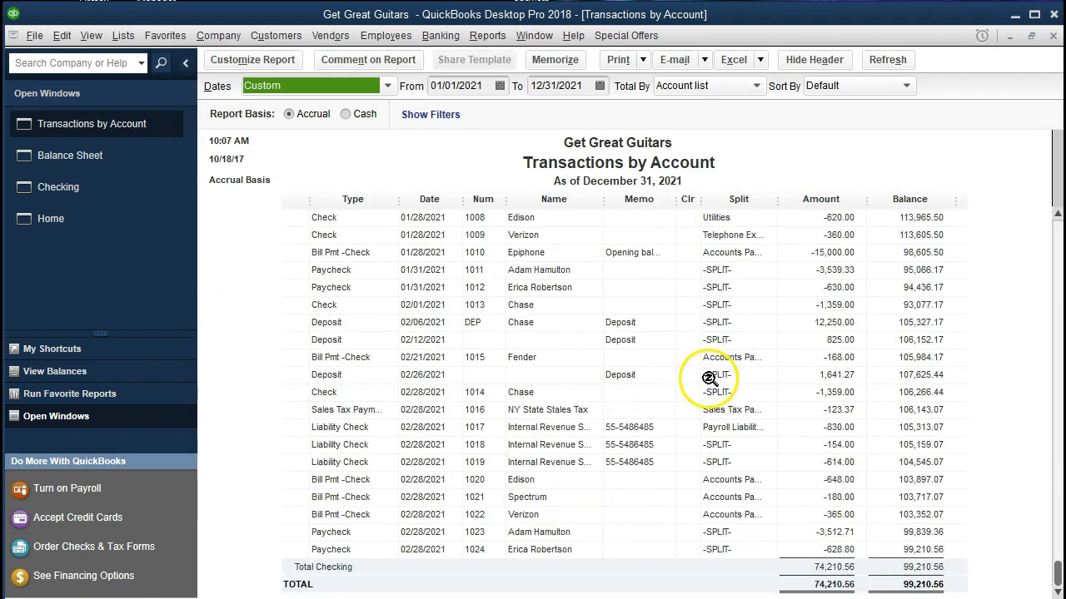
double_click(819, 534)
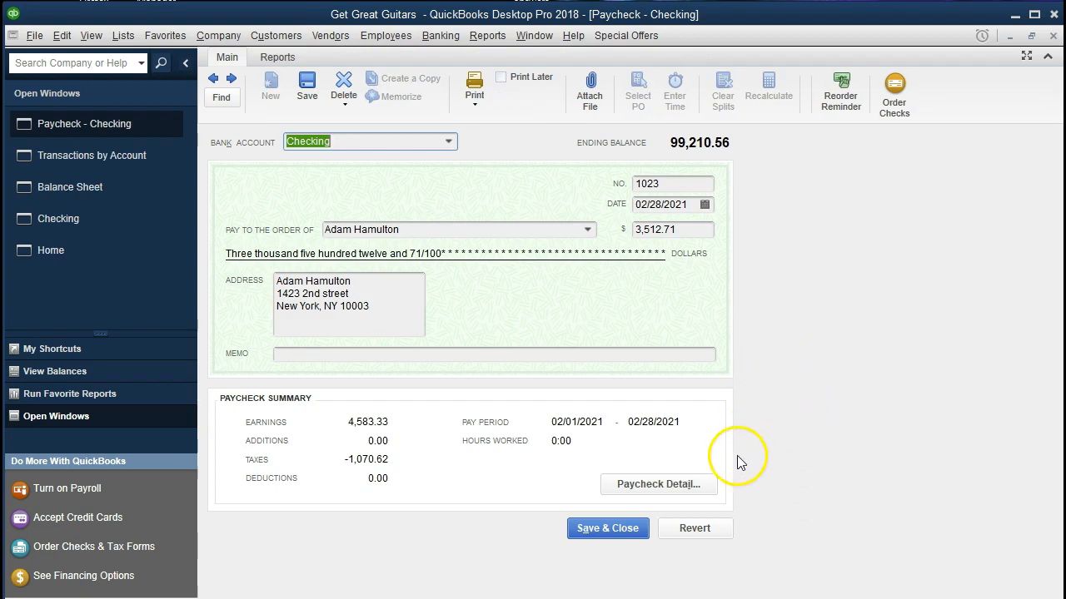
left_click(707, 490)
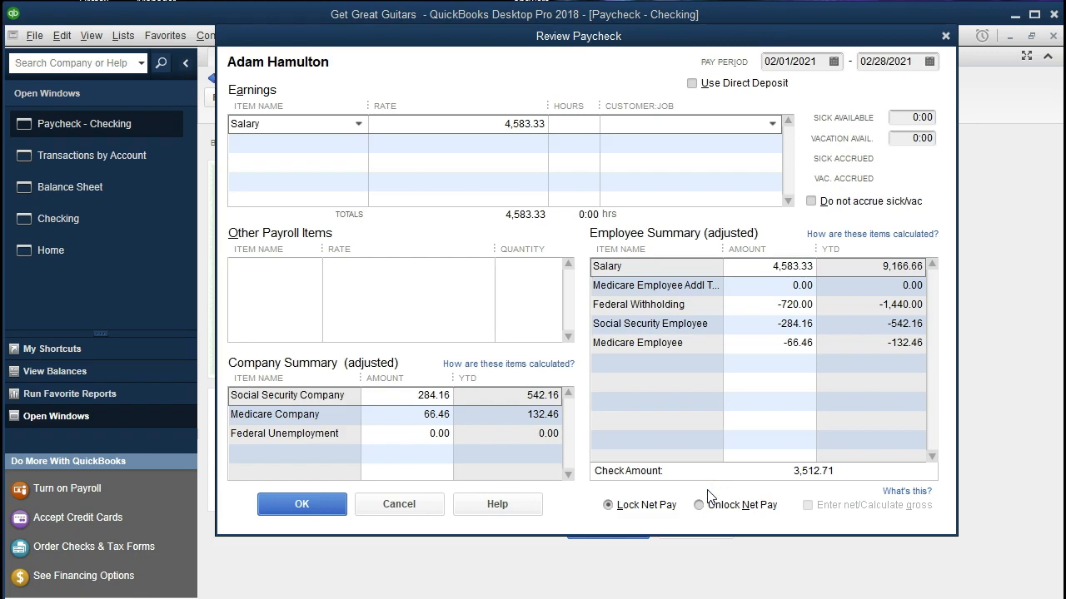
left_click(944, 36)
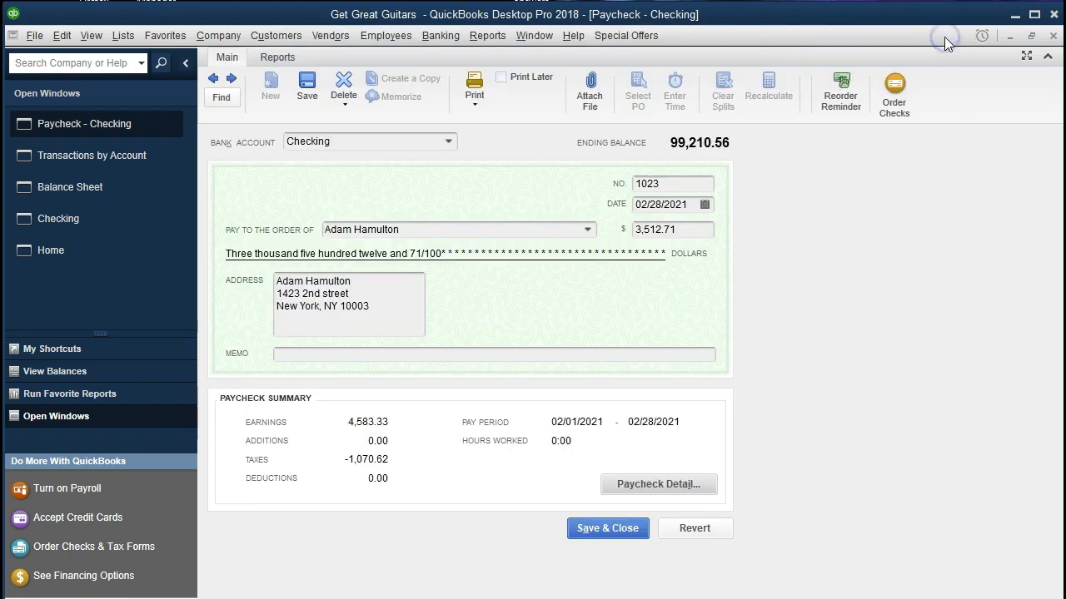
left_click(1053, 36)
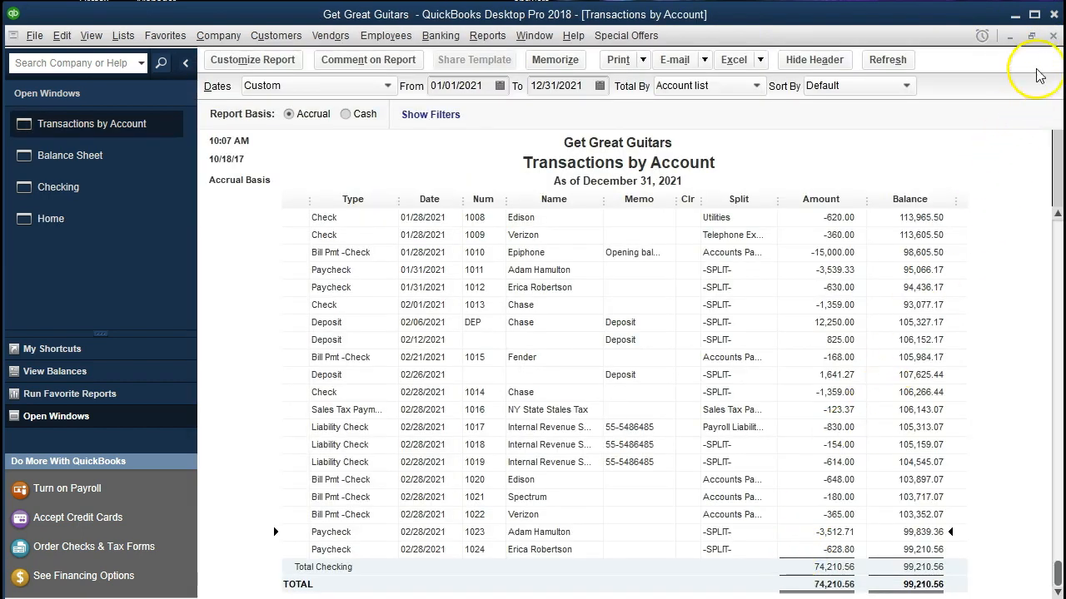
left_click(1053, 36)
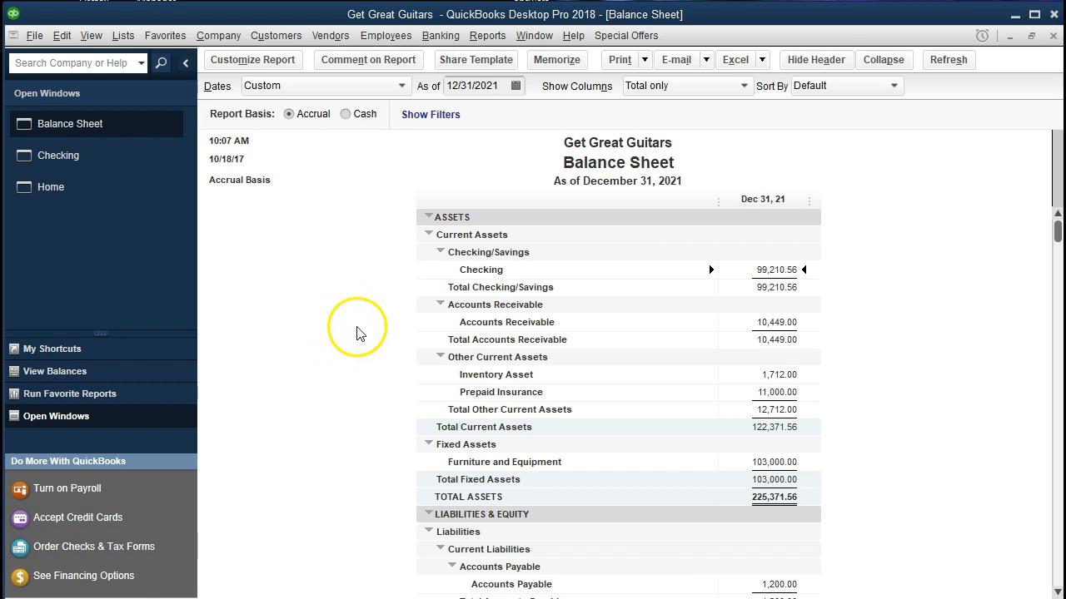
Step: Run the standard Profit & Loss report for 01/01/2021 through 12/31/2021
left_click(490, 38)
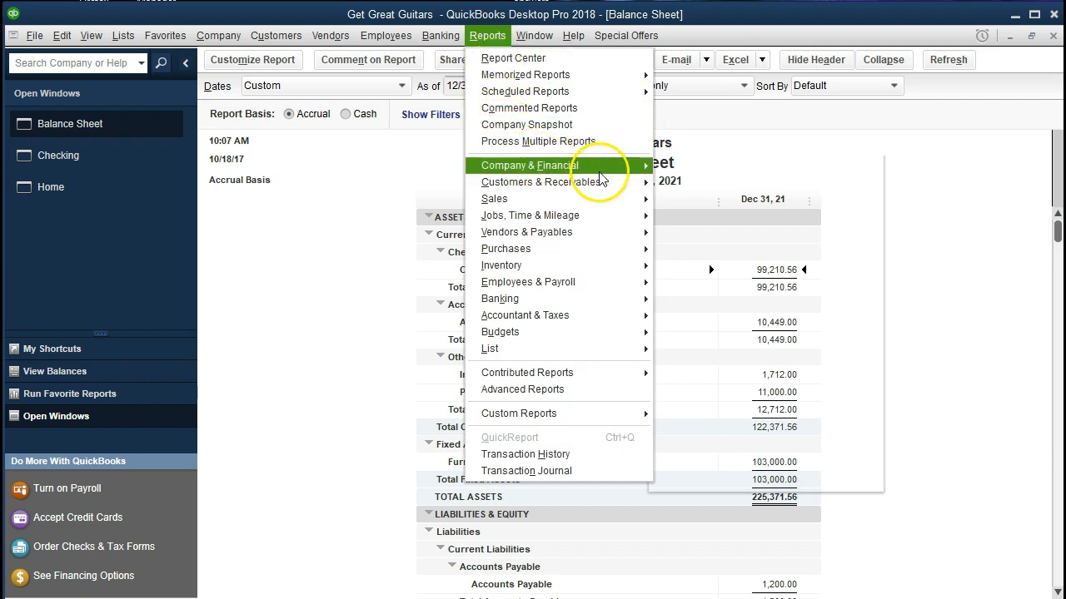
mouse_move(616, 167)
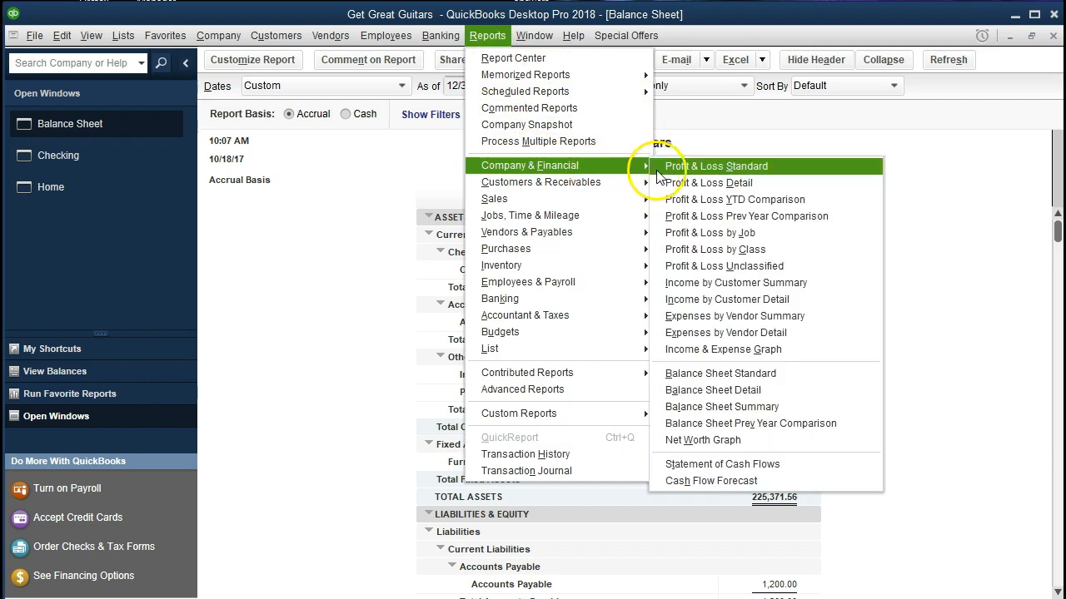
left_click(770, 167)
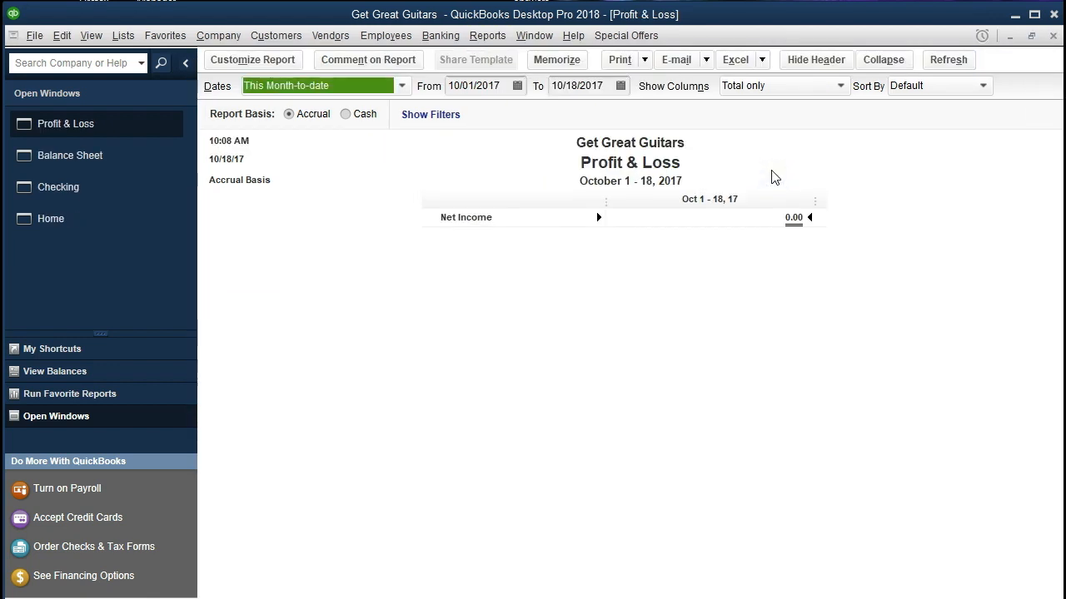
key("Tab")
type("01/01/2021")
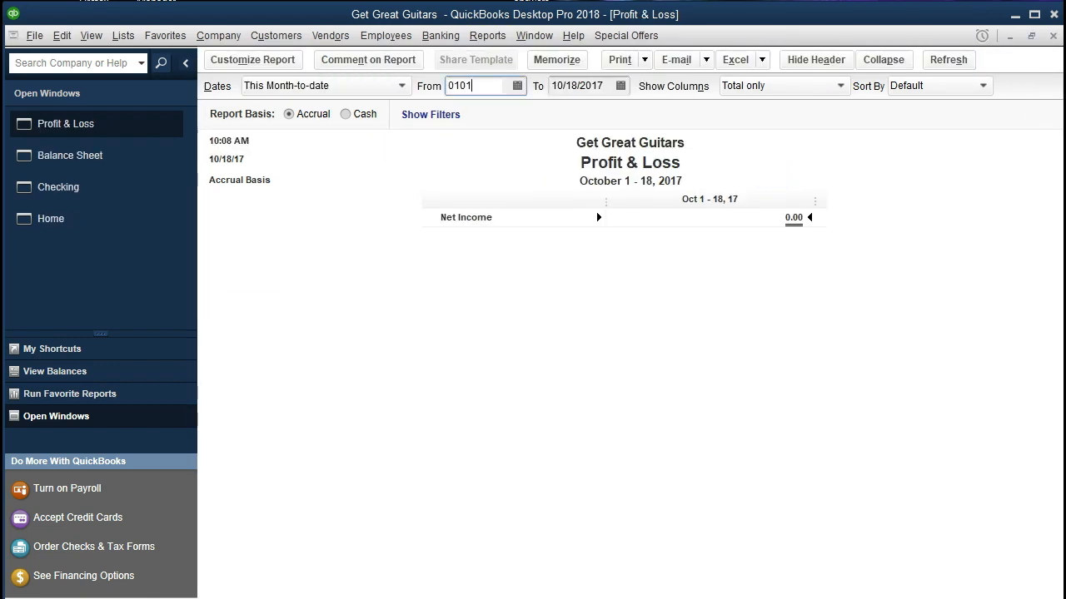
key("Tab")
type("12/31/2021")
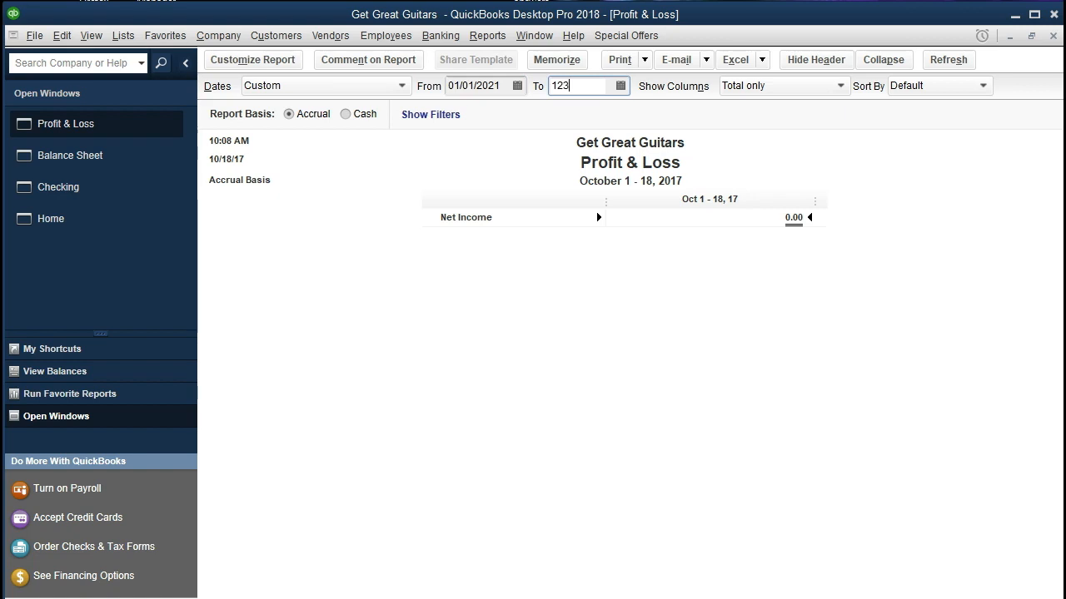
key("Tab")
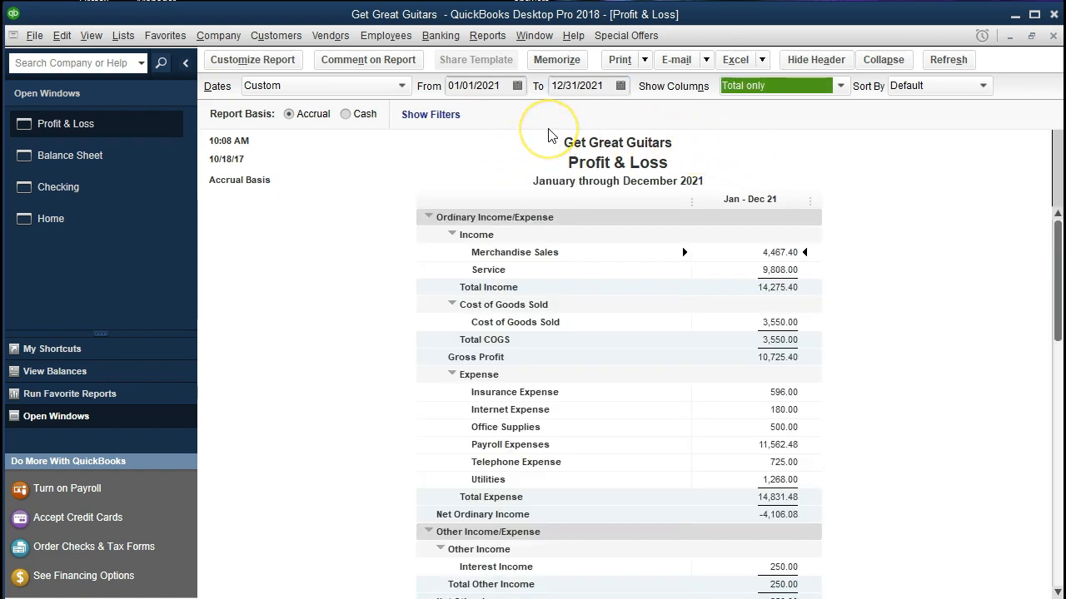
Step: Look over the Profit & Loss report and open the transaction detail behind Payroll Expenses
scroll(437, 424, "down", 2)
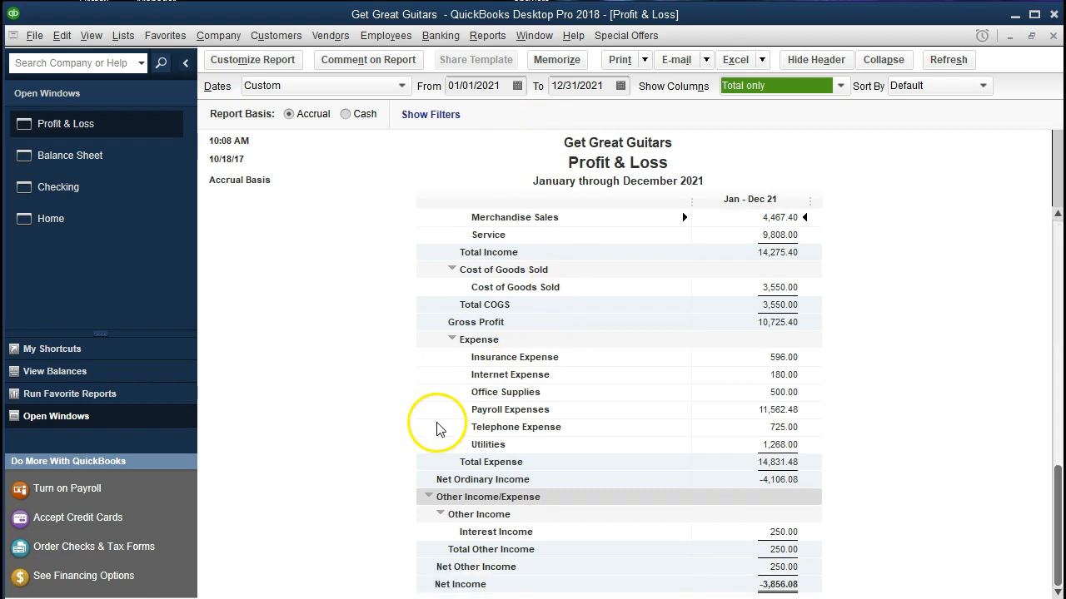
scroll(438, 425, "up", 2)
left_click(503, 444)
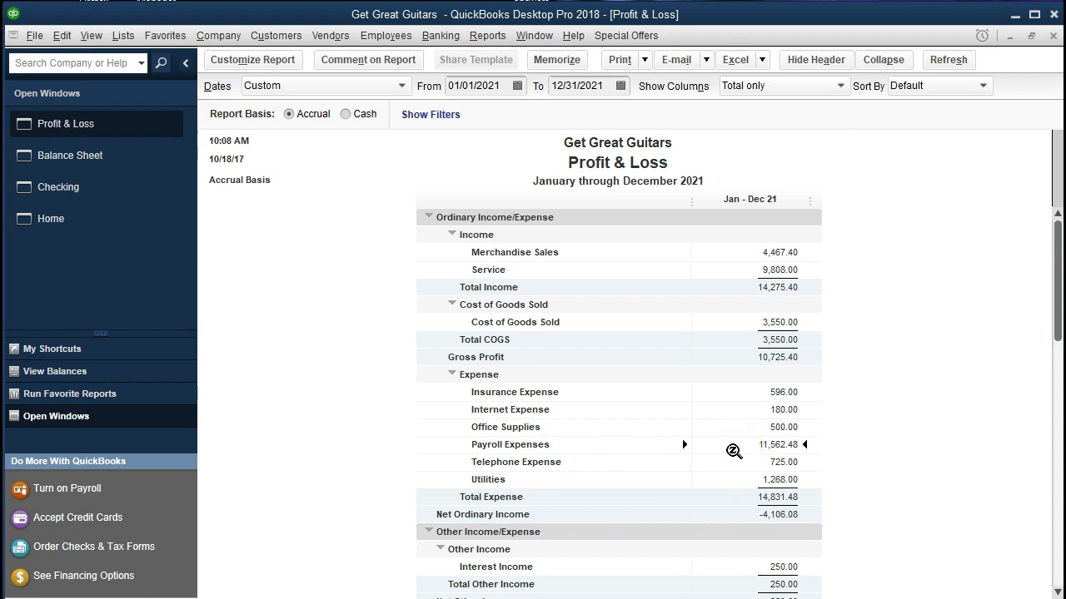
double_click(733, 451)
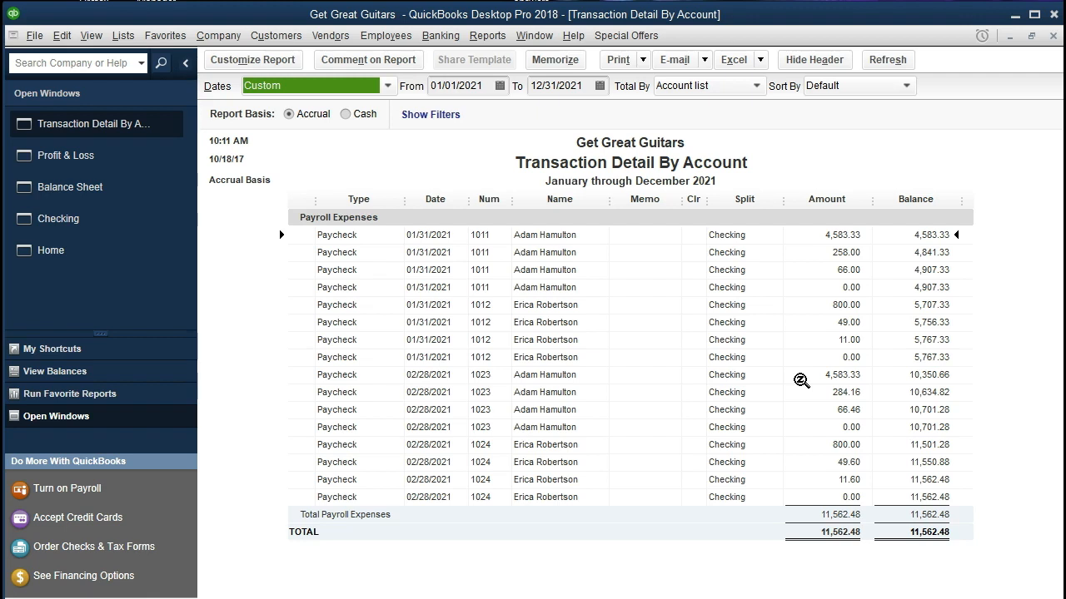
Step: Compare the 02/28/2021 gross pay and employer tax lines of paychecks 1023 and 1024 in the payroll expense detail
left_click(807, 445)
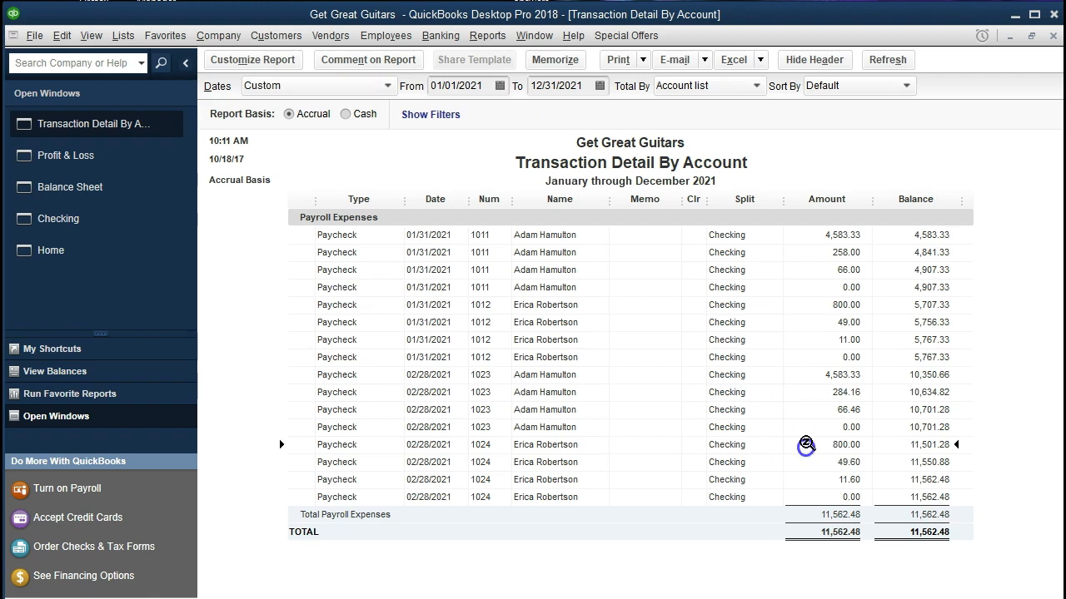
left_click(807, 376)
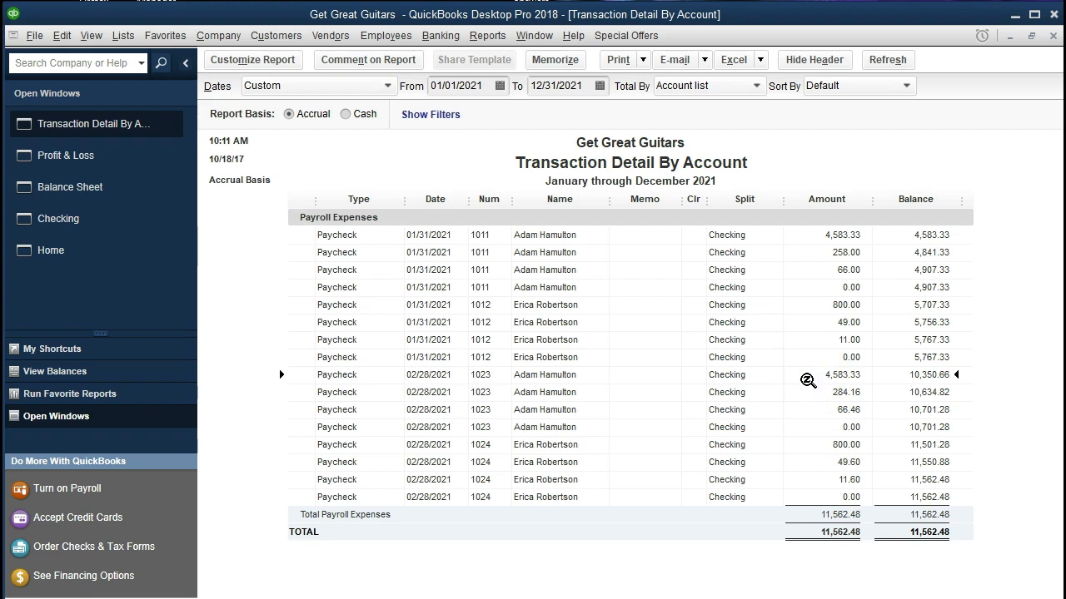
left_click(800, 449)
left_click(797, 372)
left_click(796, 445)
left_click(808, 375)
left_click(808, 393)
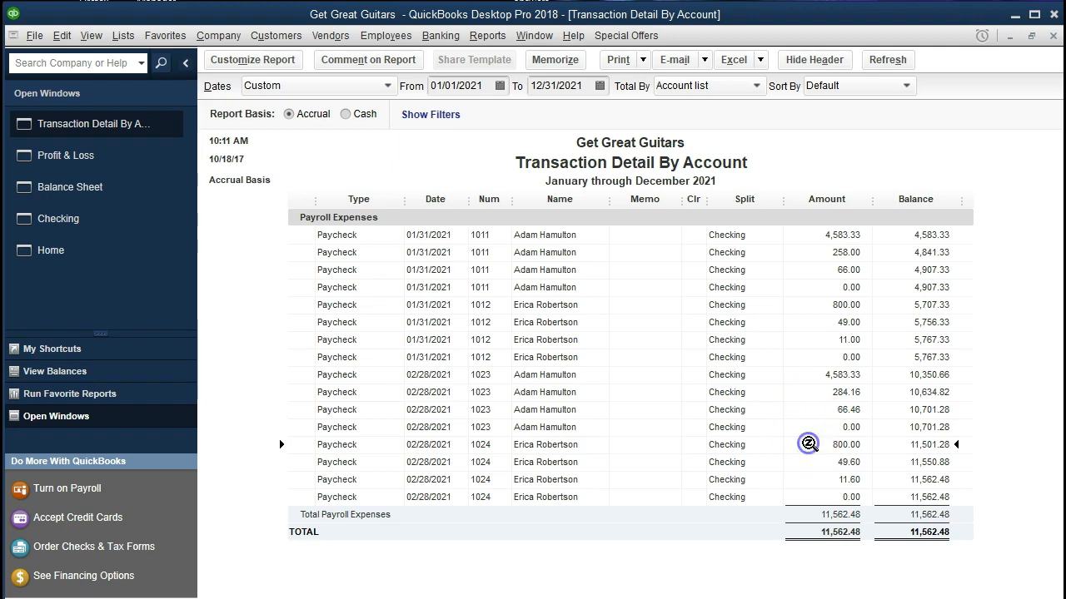
Step: Check the employer tax lines of paycheck 1024, open the full detail of paycheck 1023, and return to the payroll expense detail
left_click(811, 464)
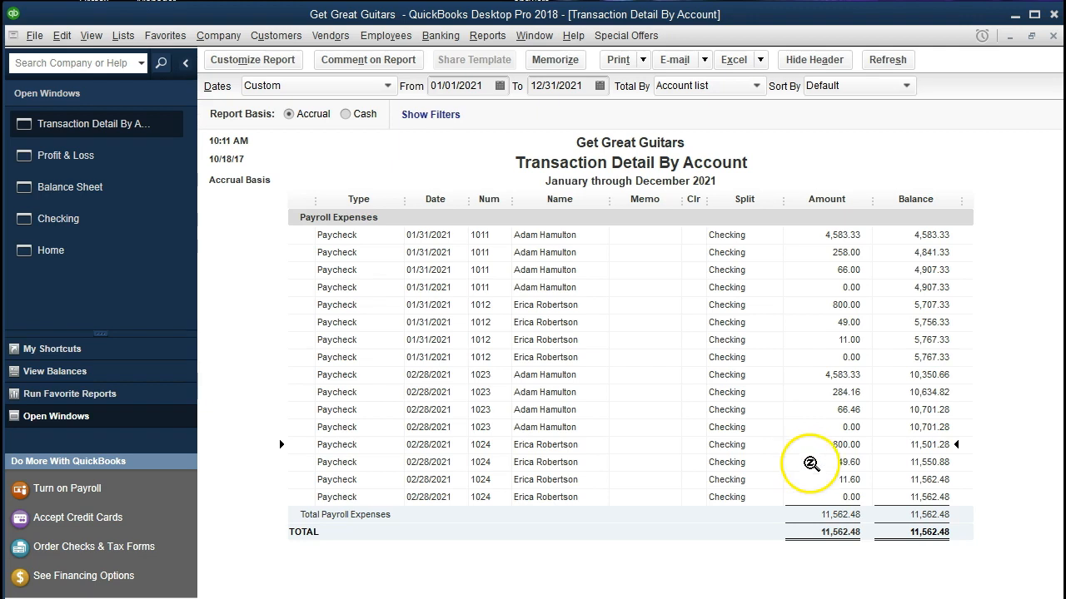
left_click(813, 485)
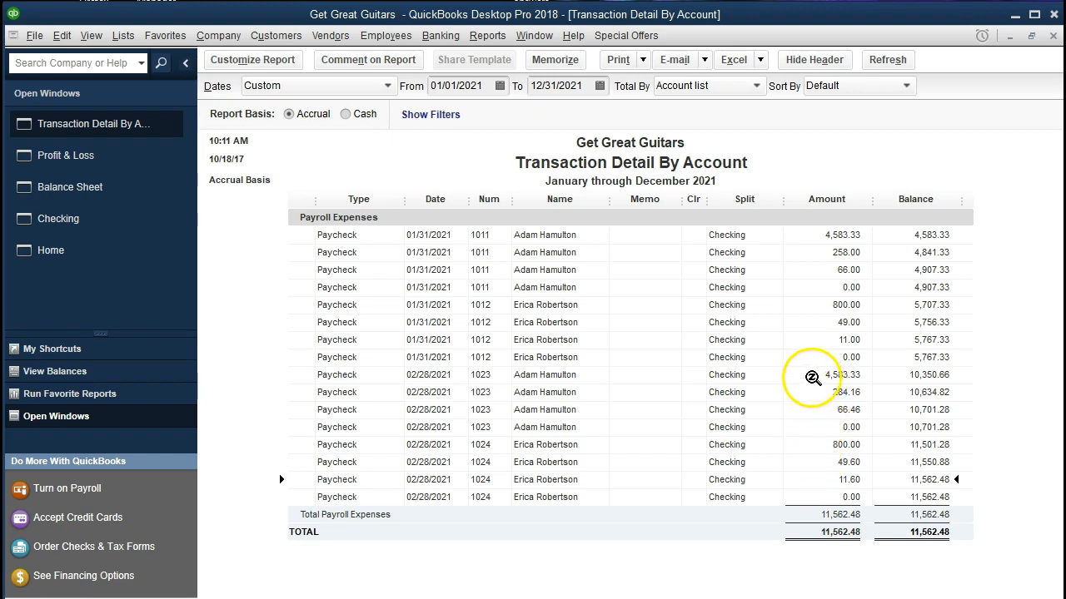
double_click(810, 377)
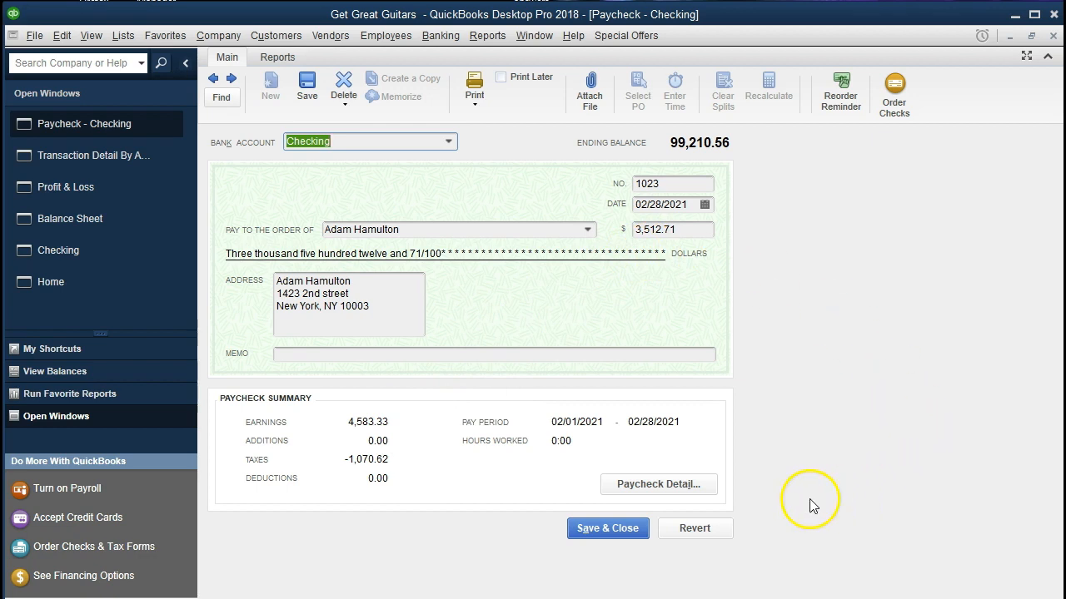
left_click(708, 485)
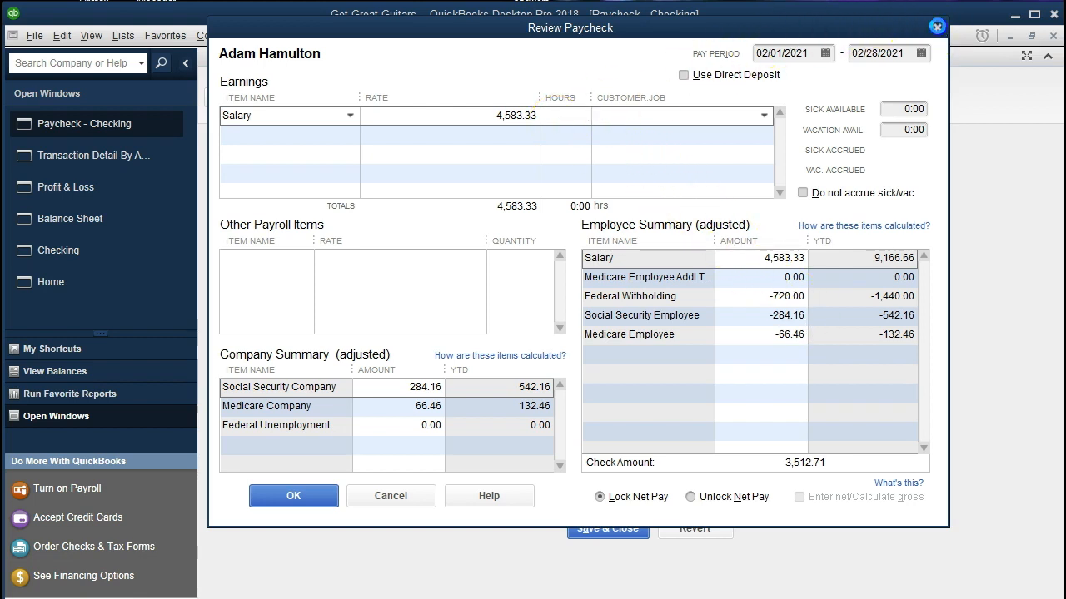
left_click(937, 26)
left_click(1052, 37)
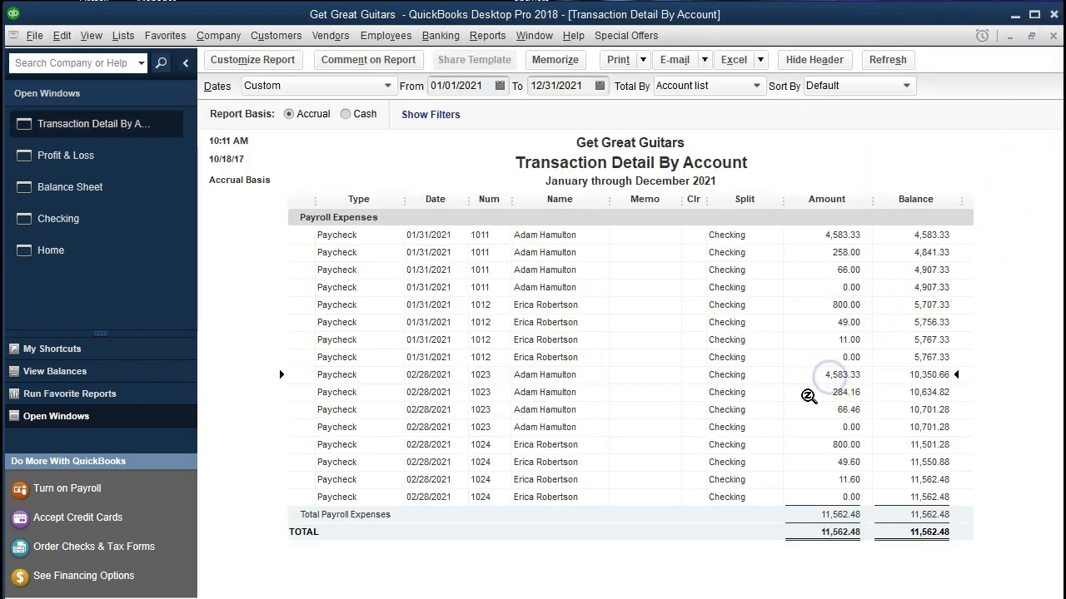
Step: Open paycheck 1024 from the payroll expense detail, review its earnings and tax breakdown, and return to the report
left_click(817, 408)
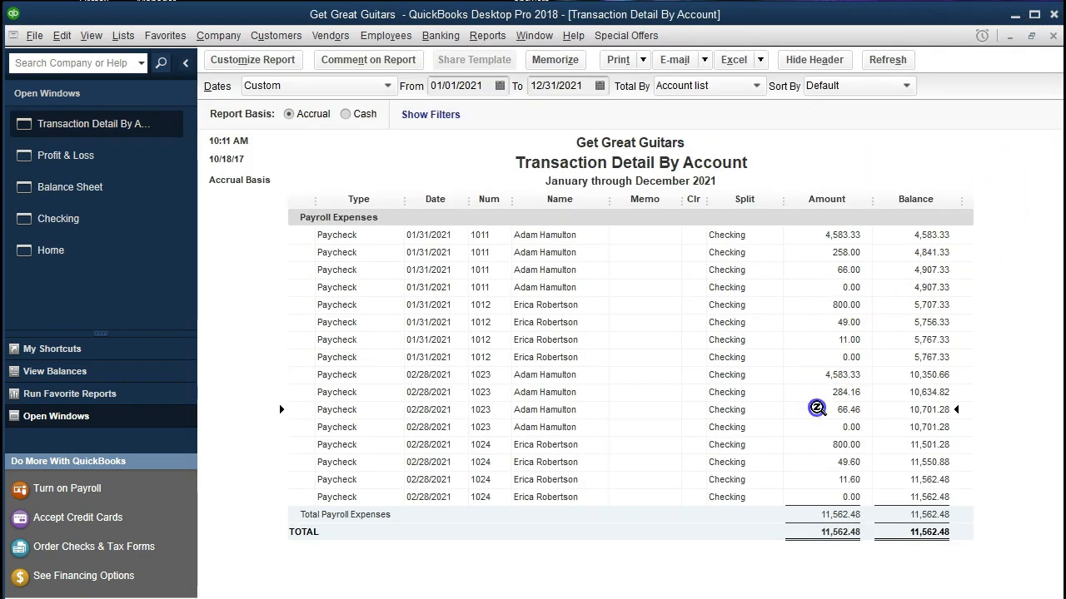
left_click(814, 447)
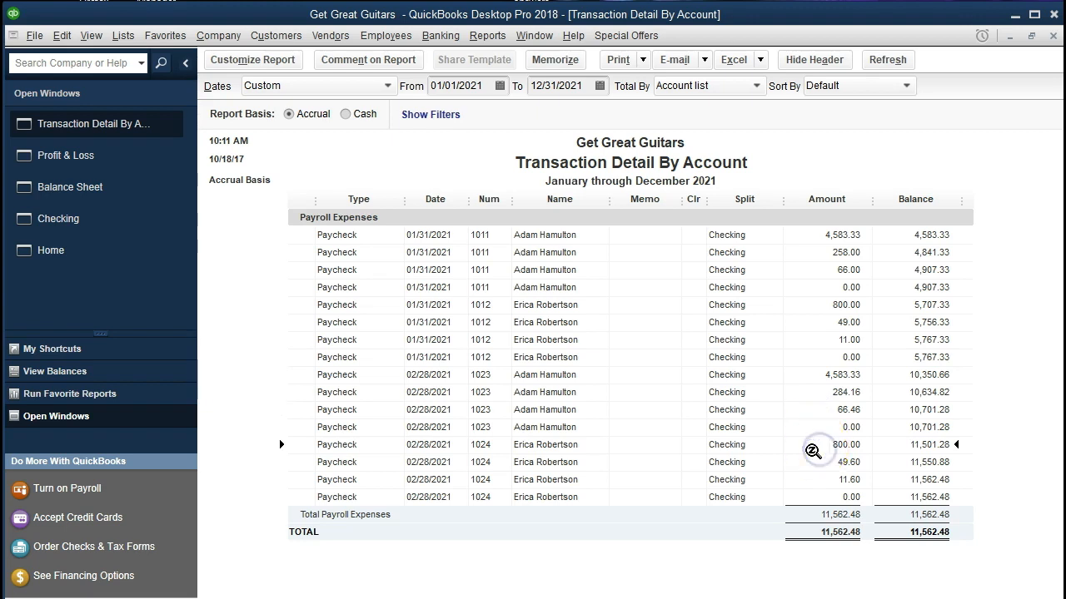
double_click(812, 450)
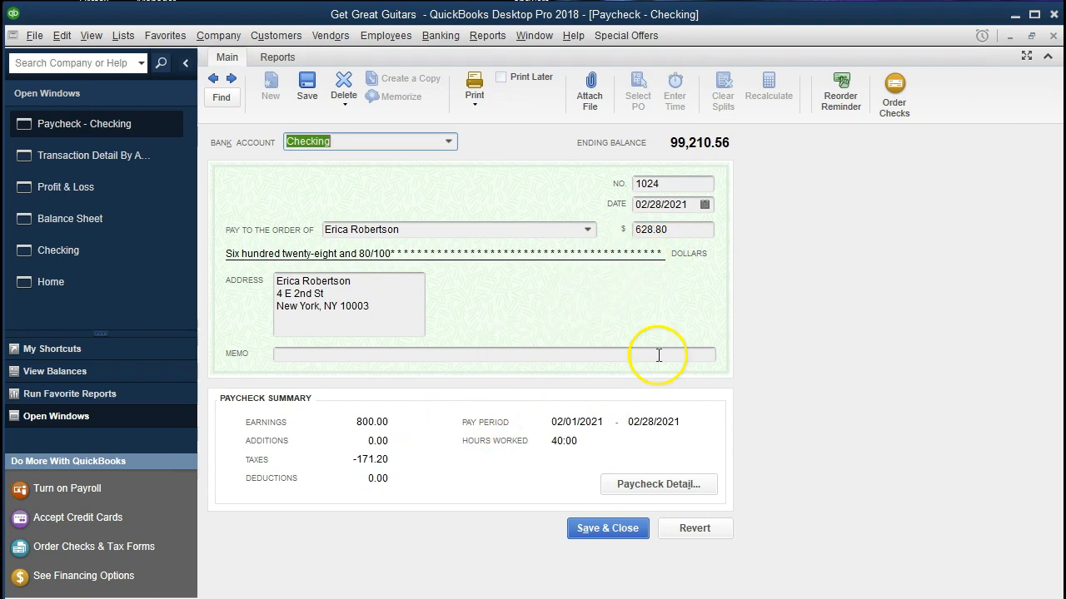
left_click(670, 487)
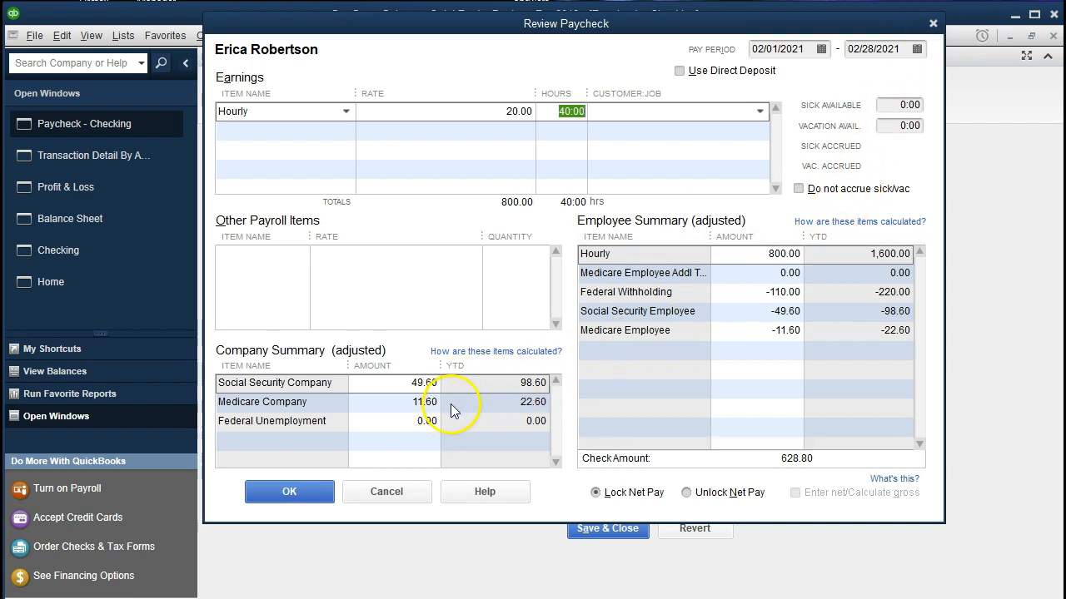
left_click(932, 25)
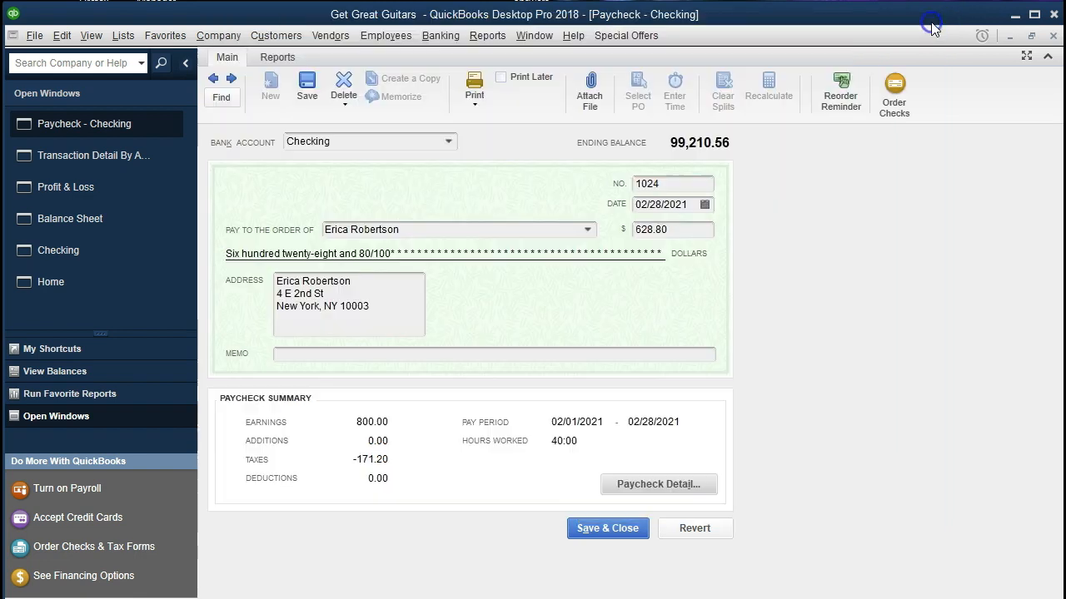
left_click(1053, 37)
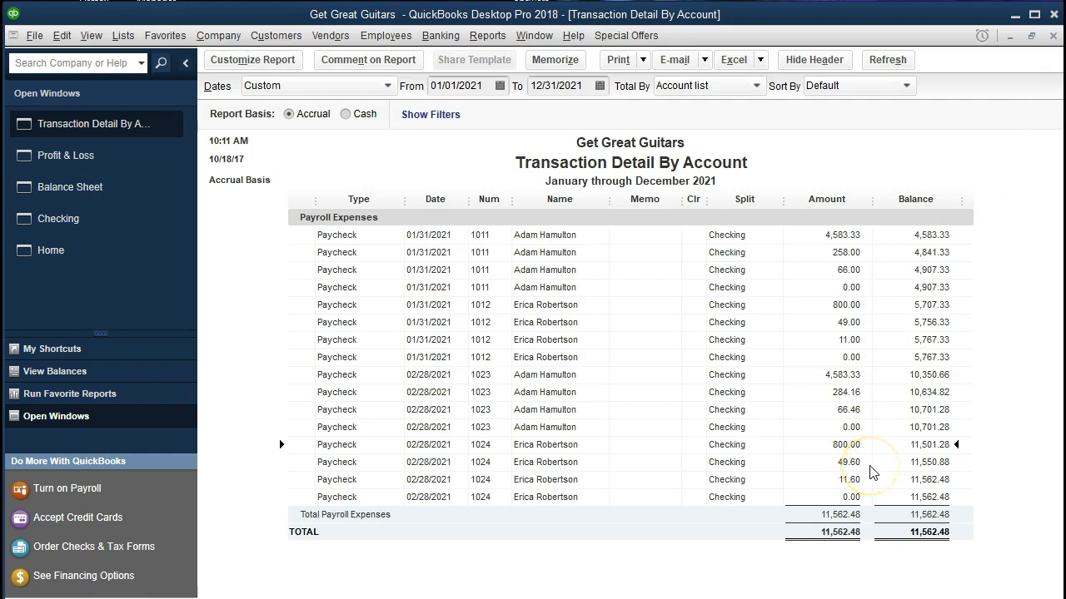
Step: Close the payroll expense detail and open the transactions behind Payroll Liabilities on the Balance Sheet, down to the 02/28/2021 paychecks
left_click(871, 474)
left_click(1054, 36)
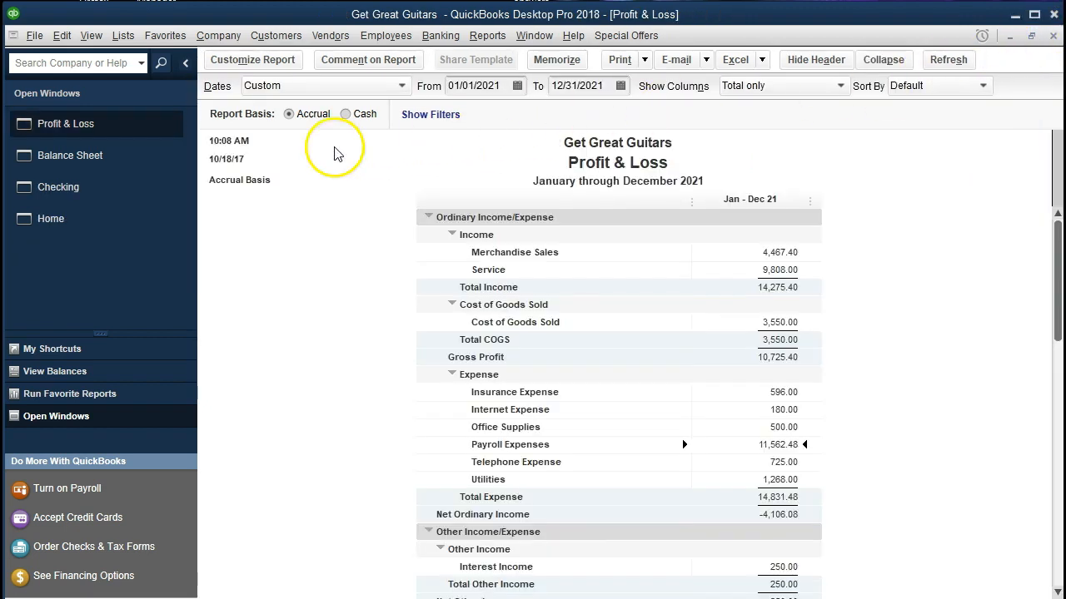
left_click(96, 172)
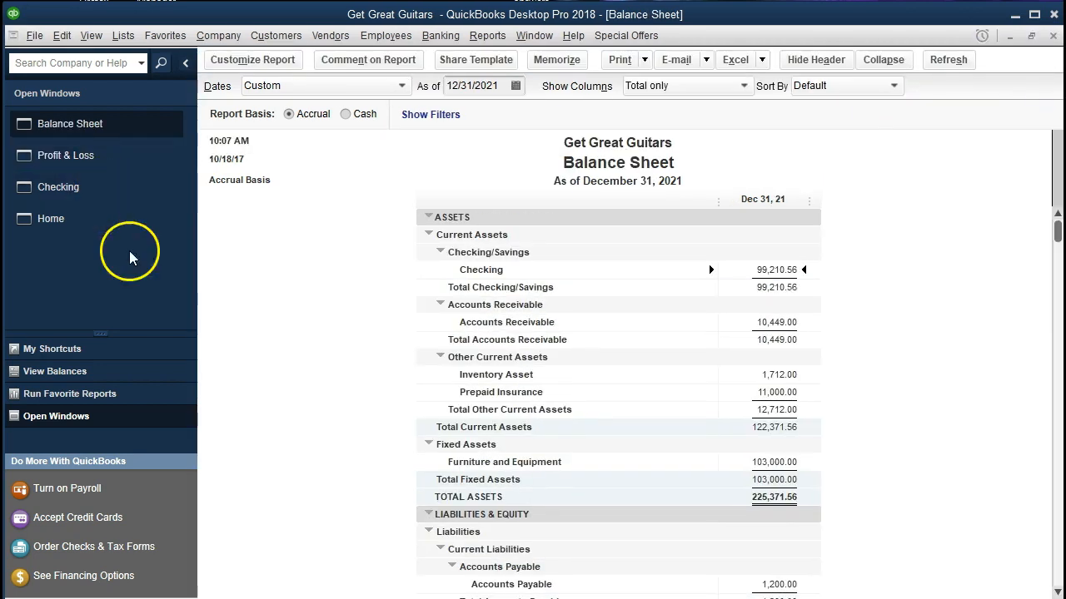
scroll(479, 421, "down", 3)
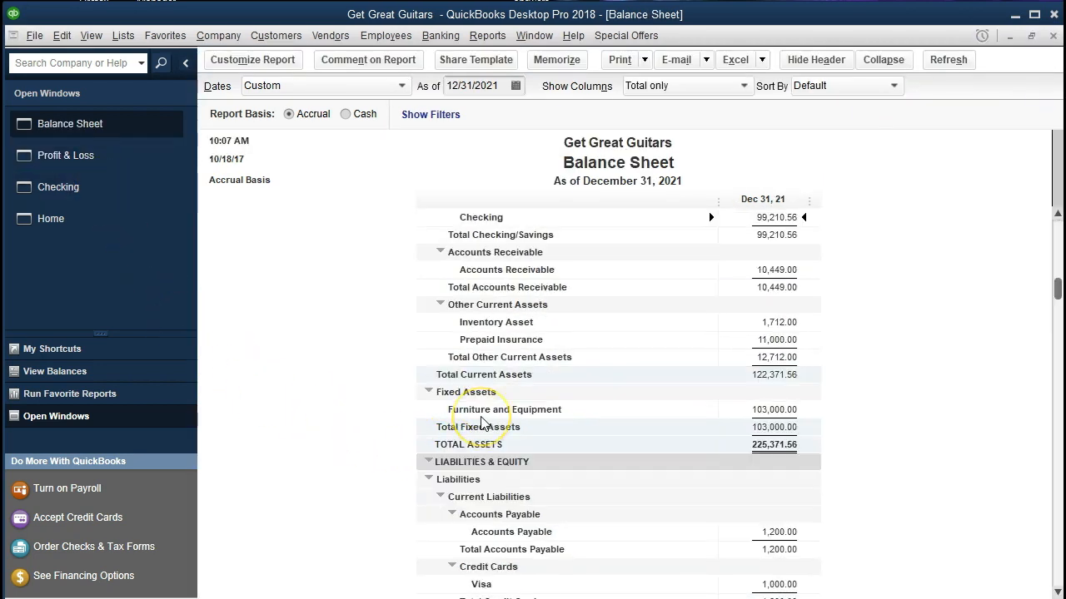
scroll(481, 423, "down", 1)
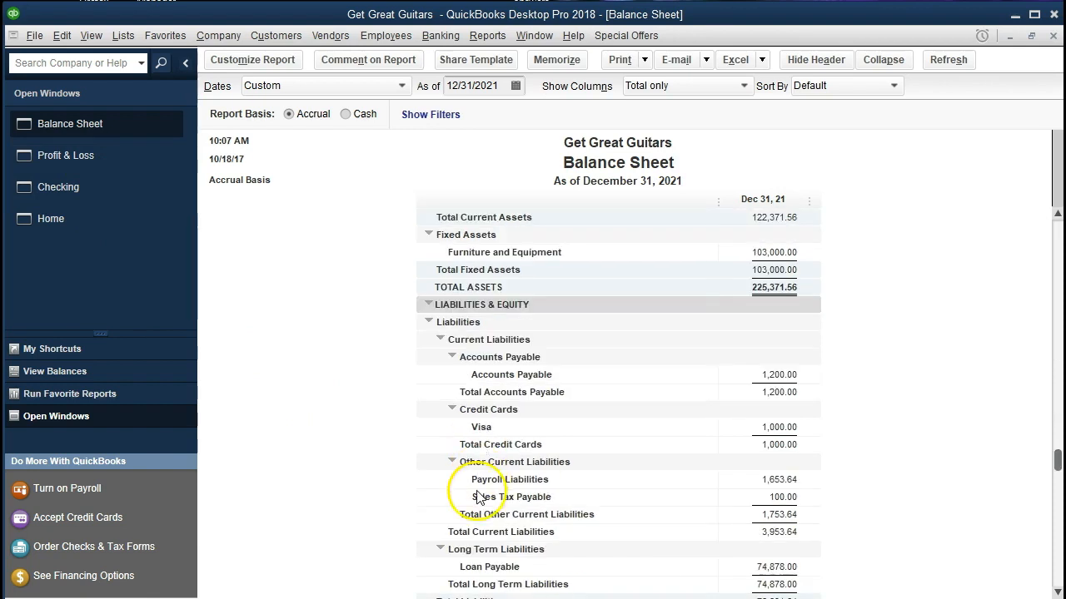
double_click(745, 480)
scroll(750, 481, "down", 5)
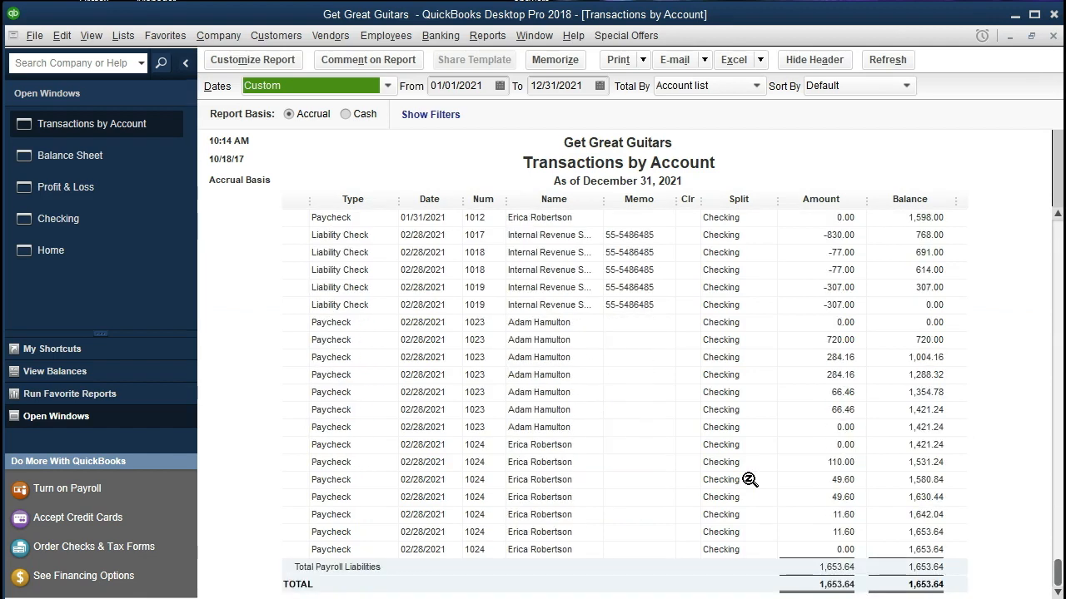
Step: Examine the federal withholding, Social Security and Medicare lines of paycheck 1024 in the payroll liabilities transactions
left_click(809, 479)
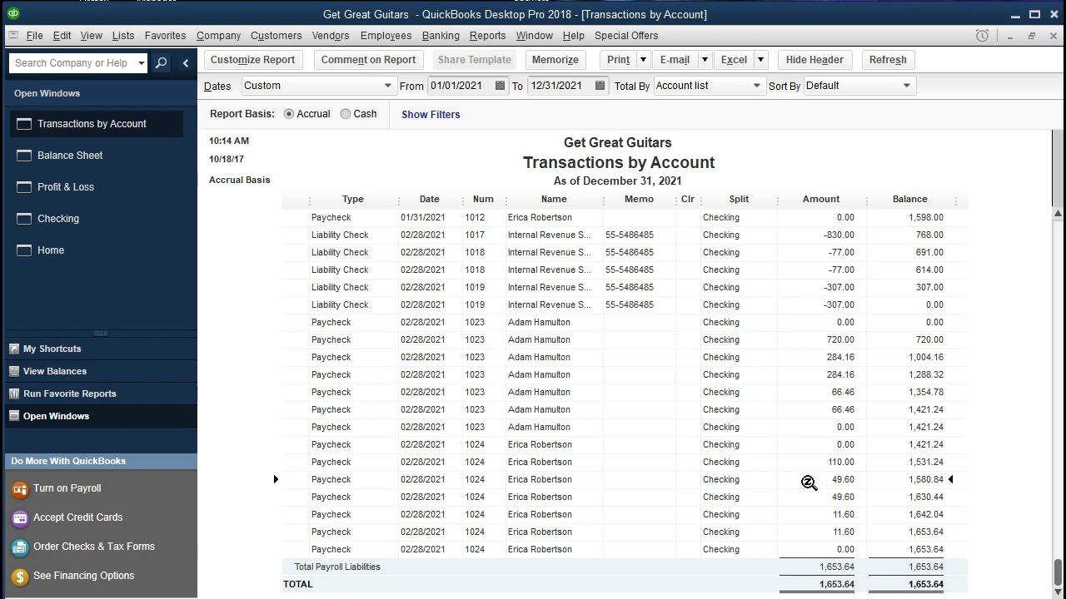
left_click(808, 498)
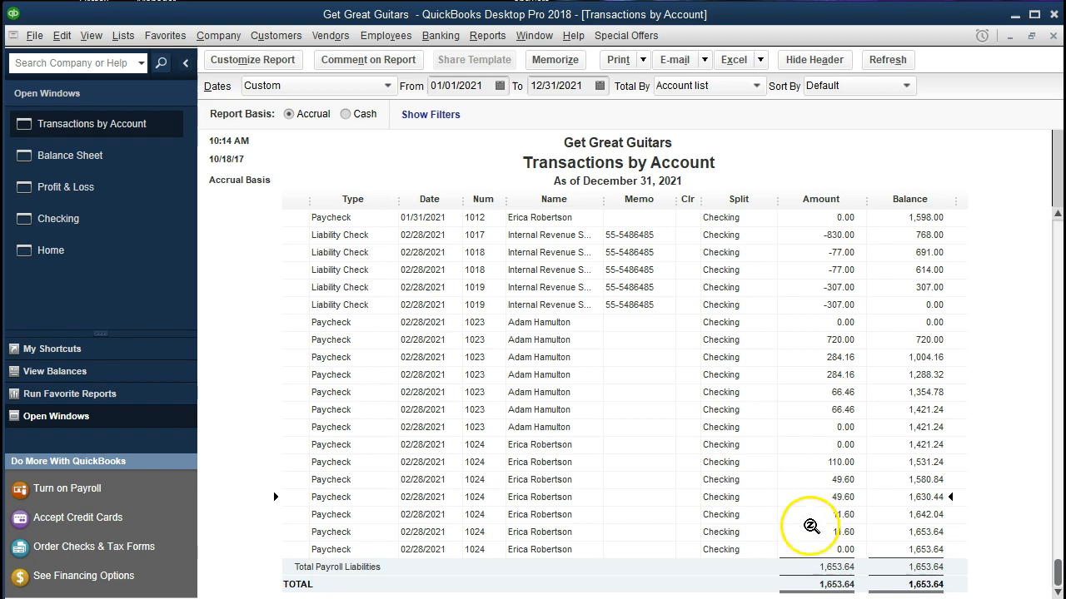
left_click(810, 515)
left_click(812, 532)
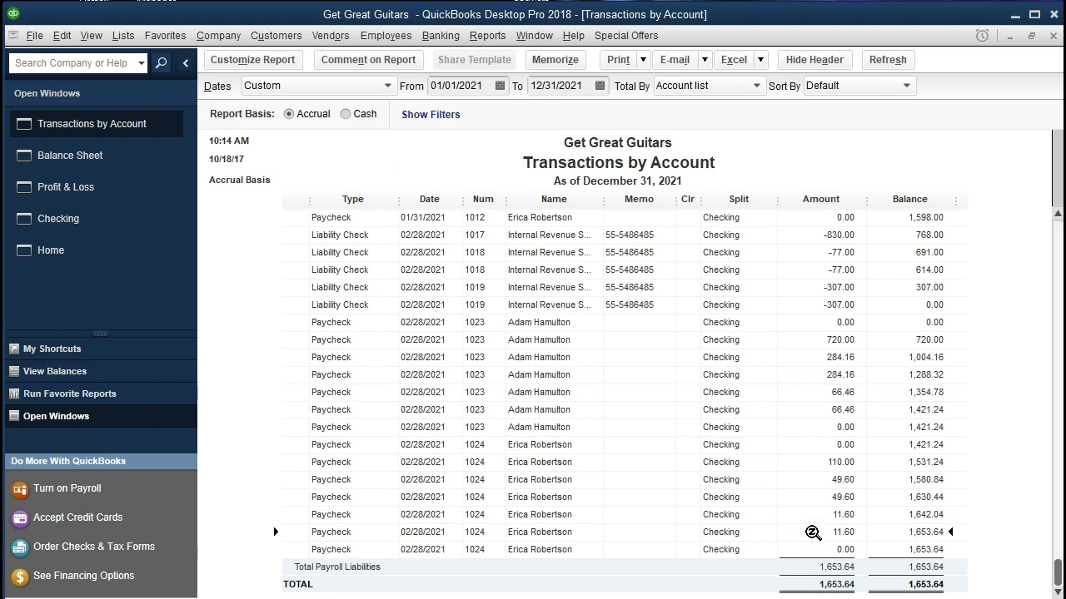
left_click(808, 462)
left_click(810, 480)
left_click(811, 496)
left_click(814, 513)
left_click(813, 531)
Step: Open paycheck 1024 from the payroll liabilities transactions, review its employee and company tax amounts, and return to the report
double_click(807, 462)
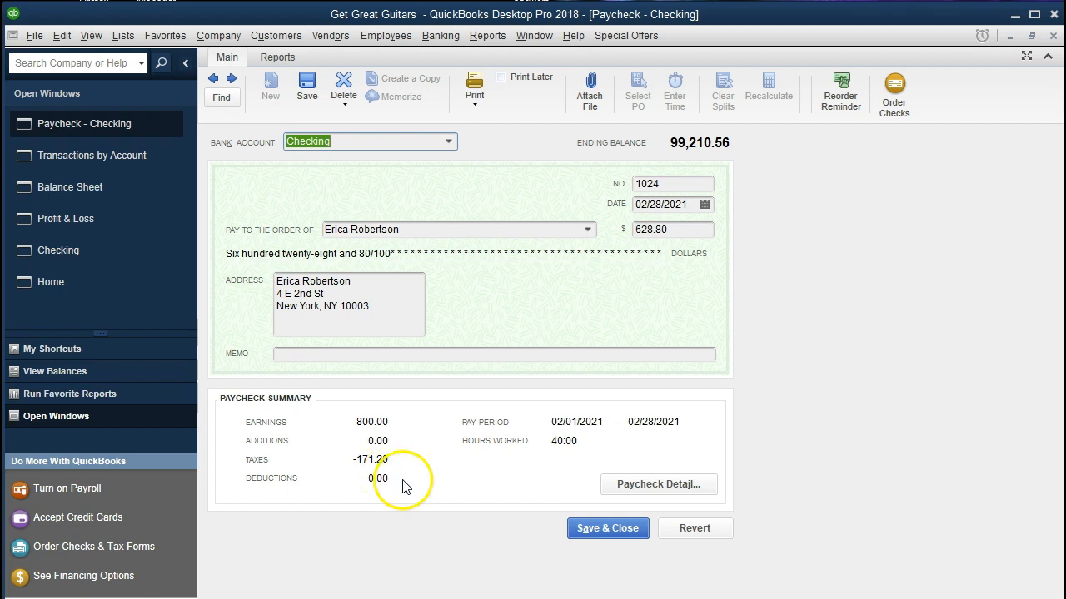
left_click(645, 482)
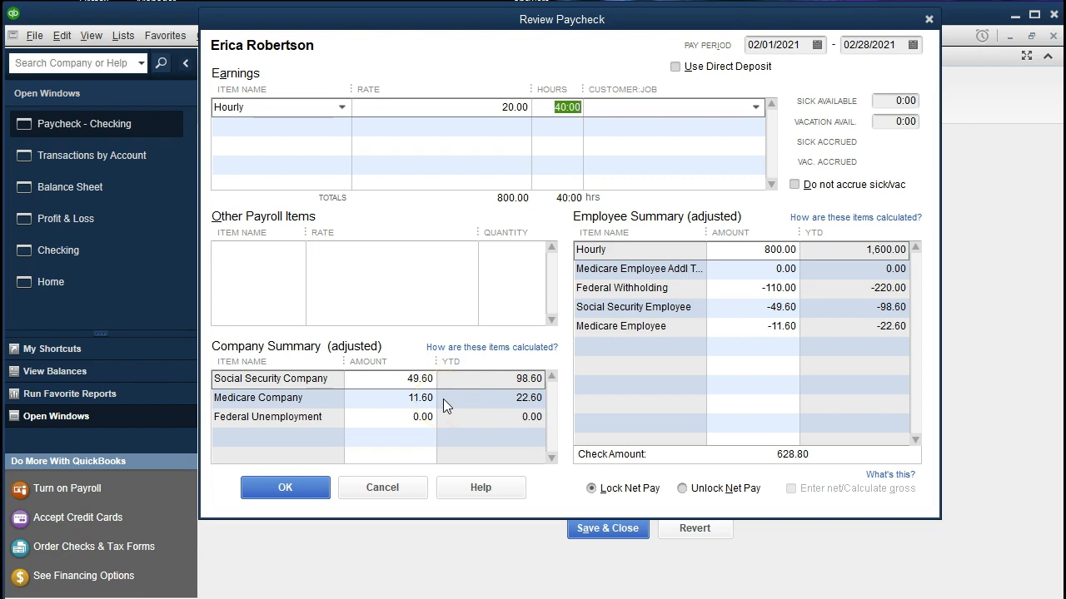
left_click(929, 18)
left_click(1053, 38)
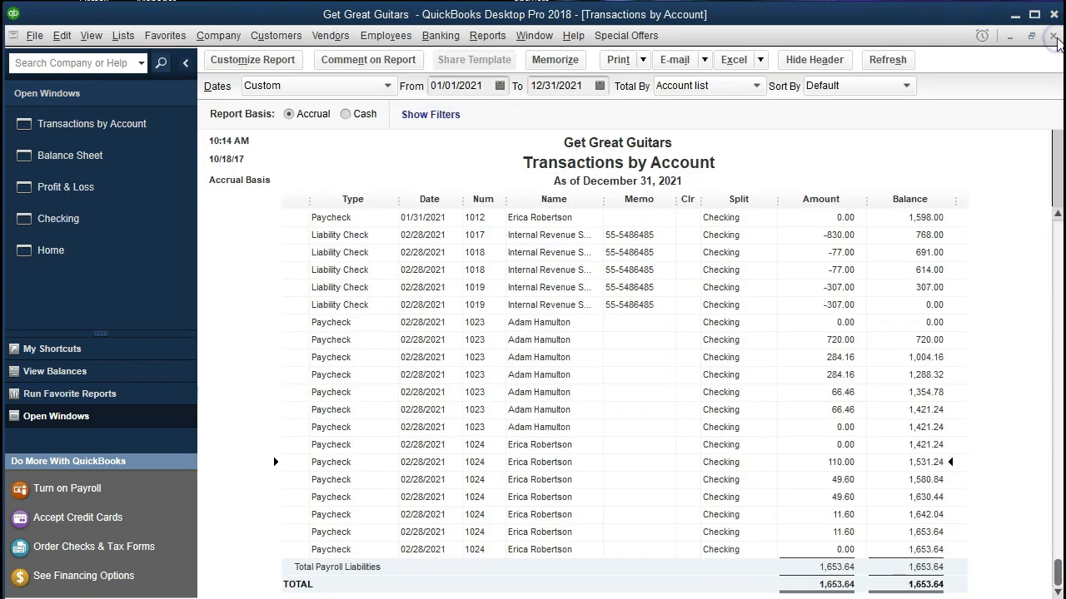
Step: Compare the withholding and payroll tax lines of paycheck 1024 with those of paycheck 1023 in the payroll liabilities transactions
left_click(832, 460)
left_click(806, 480)
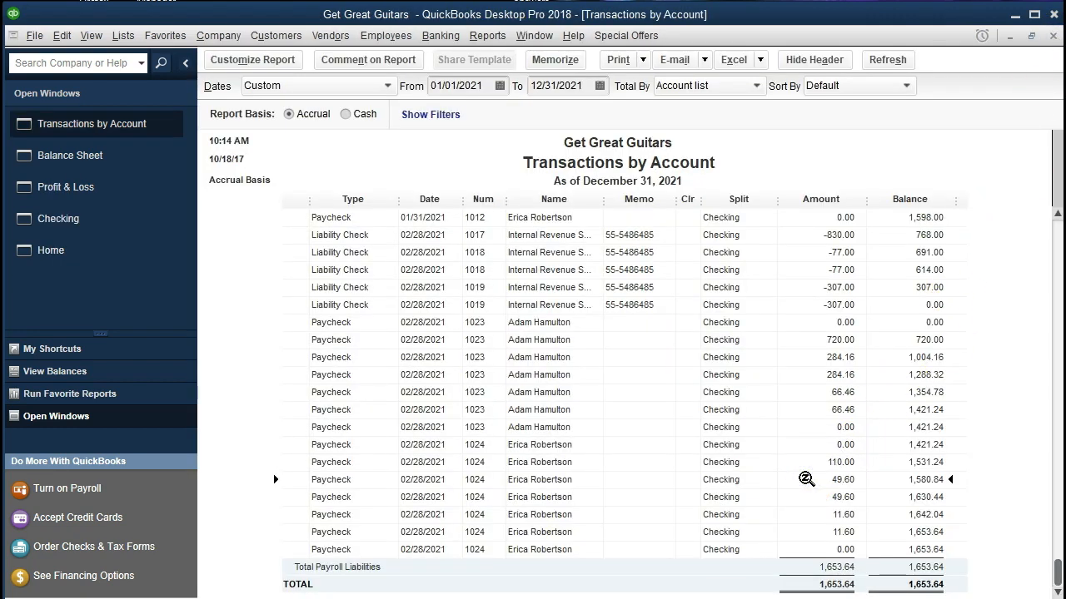
left_click(805, 495)
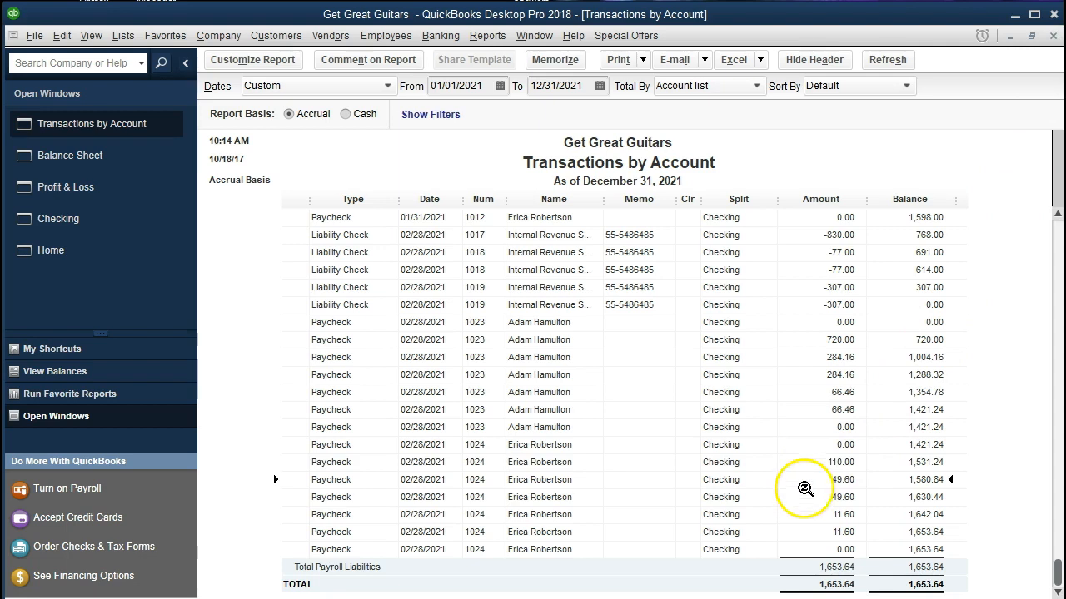
left_click(805, 516)
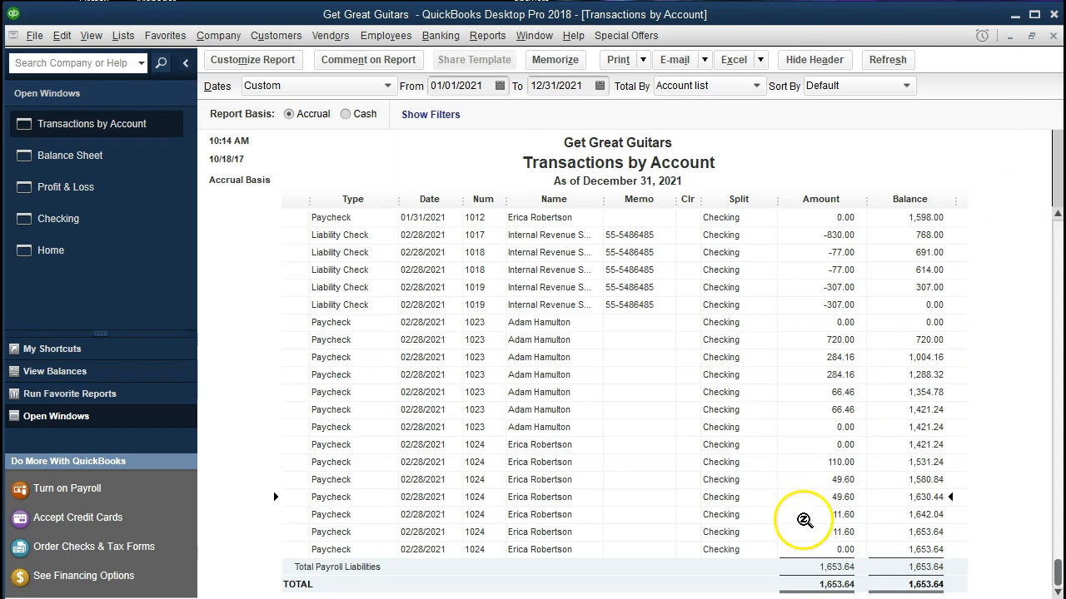
left_click(797, 532)
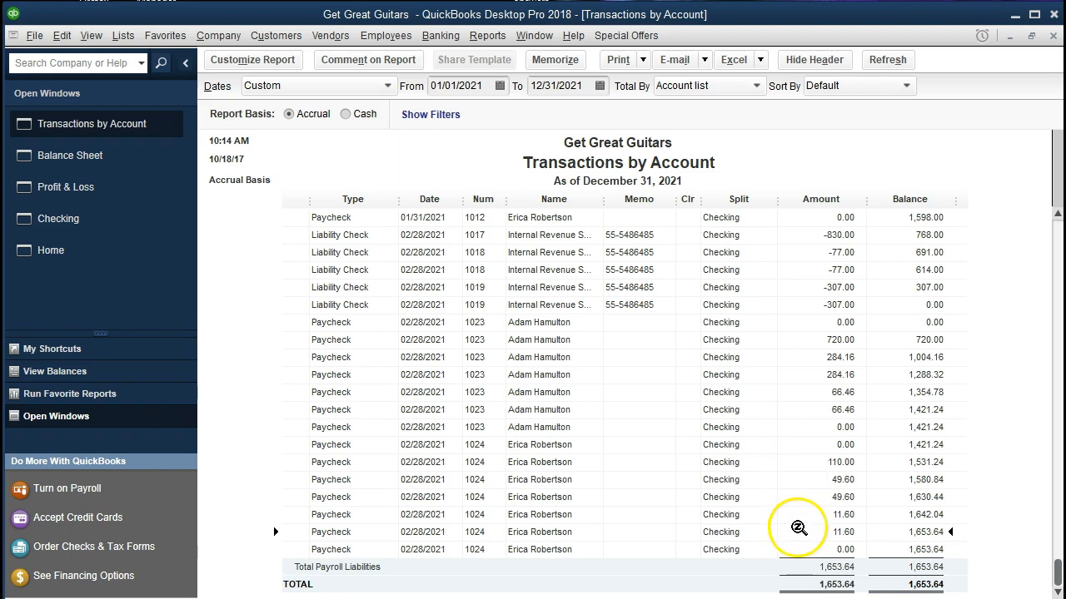
left_click(806, 376)
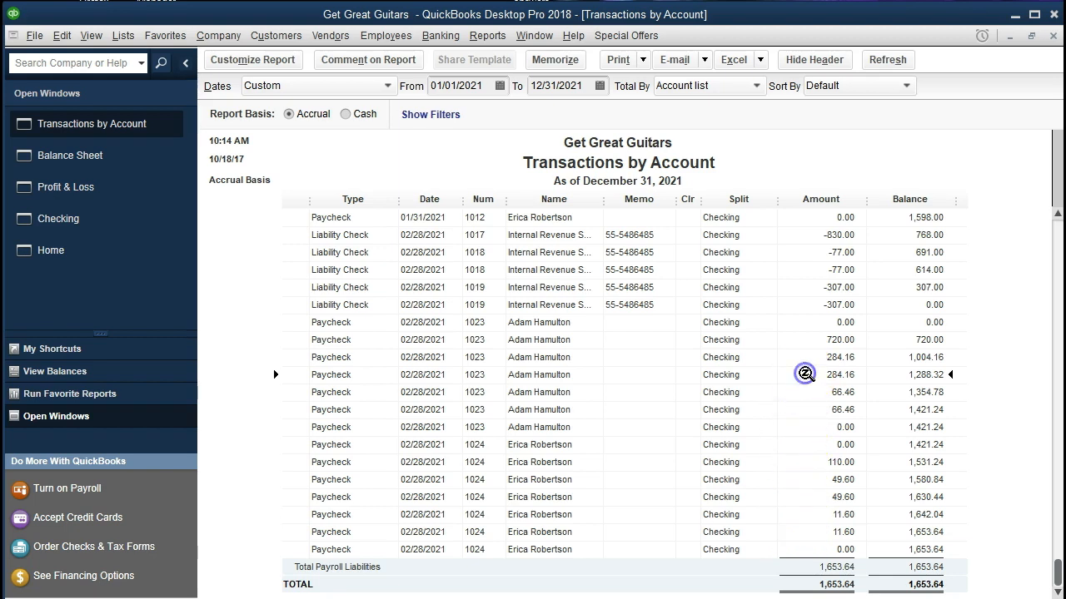
left_click(801, 340)
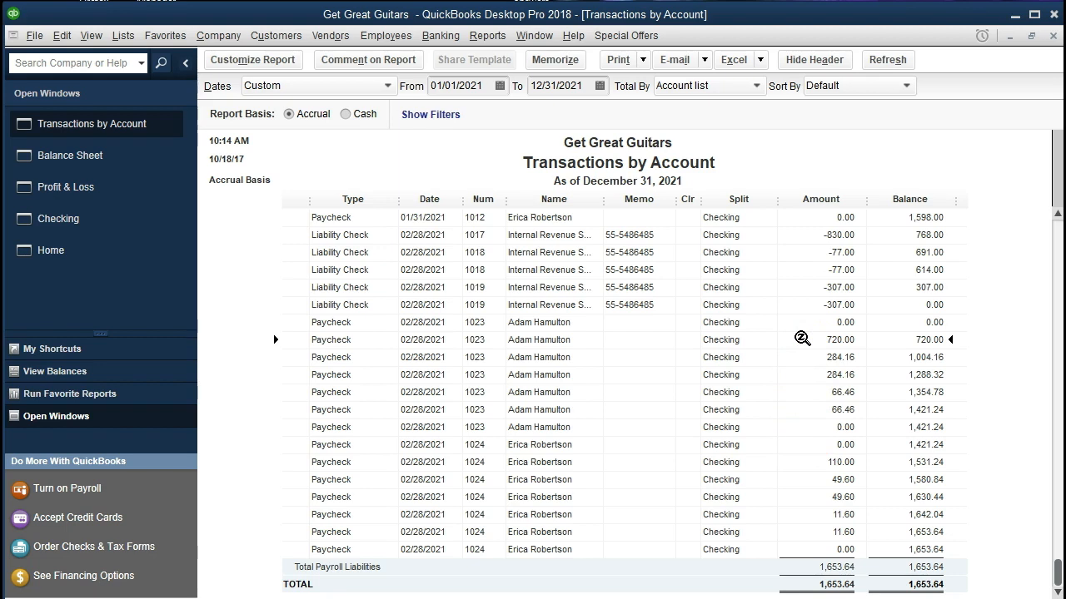
left_click(790, 354)
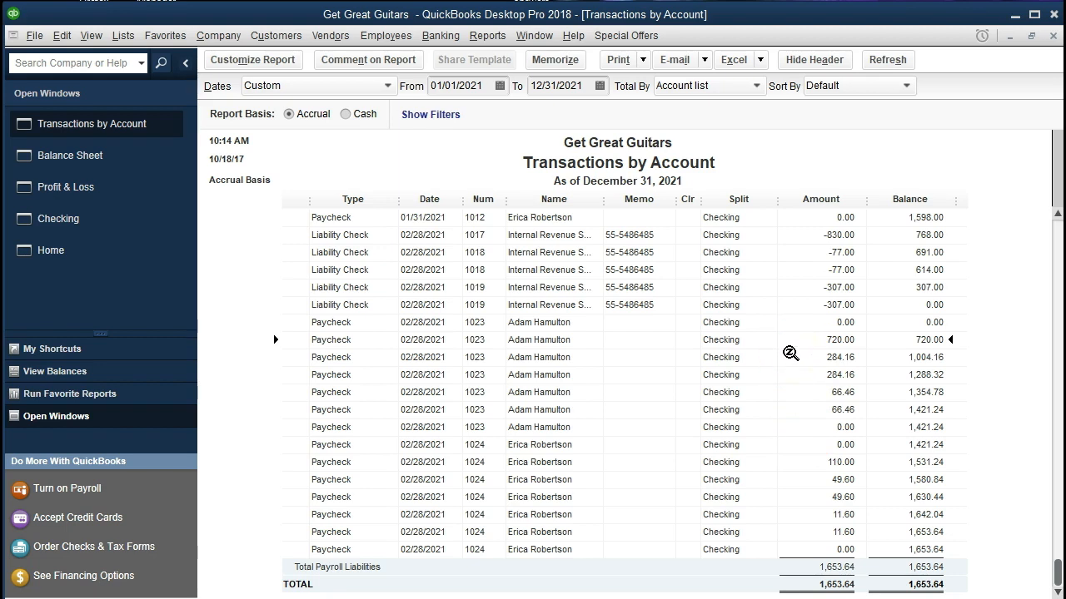